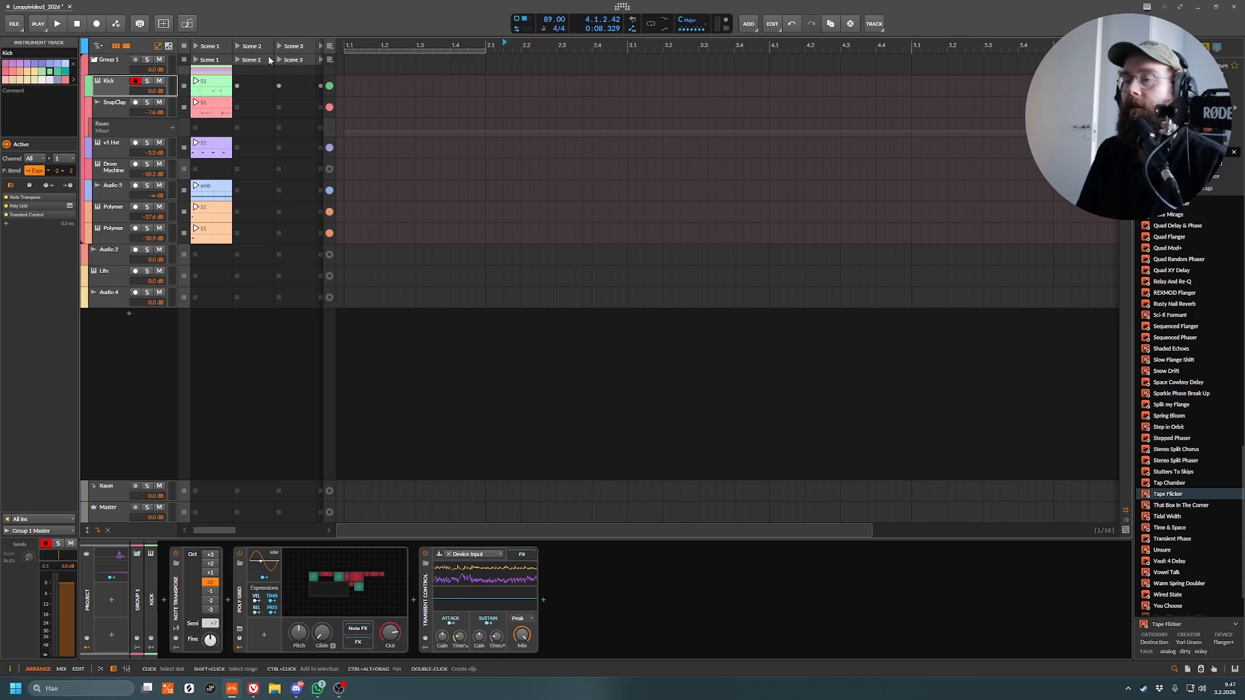
- Play Scene 1 to hear the whole loop, and stop playback
{"action": "left_click", "coordinate": [197, 47]}
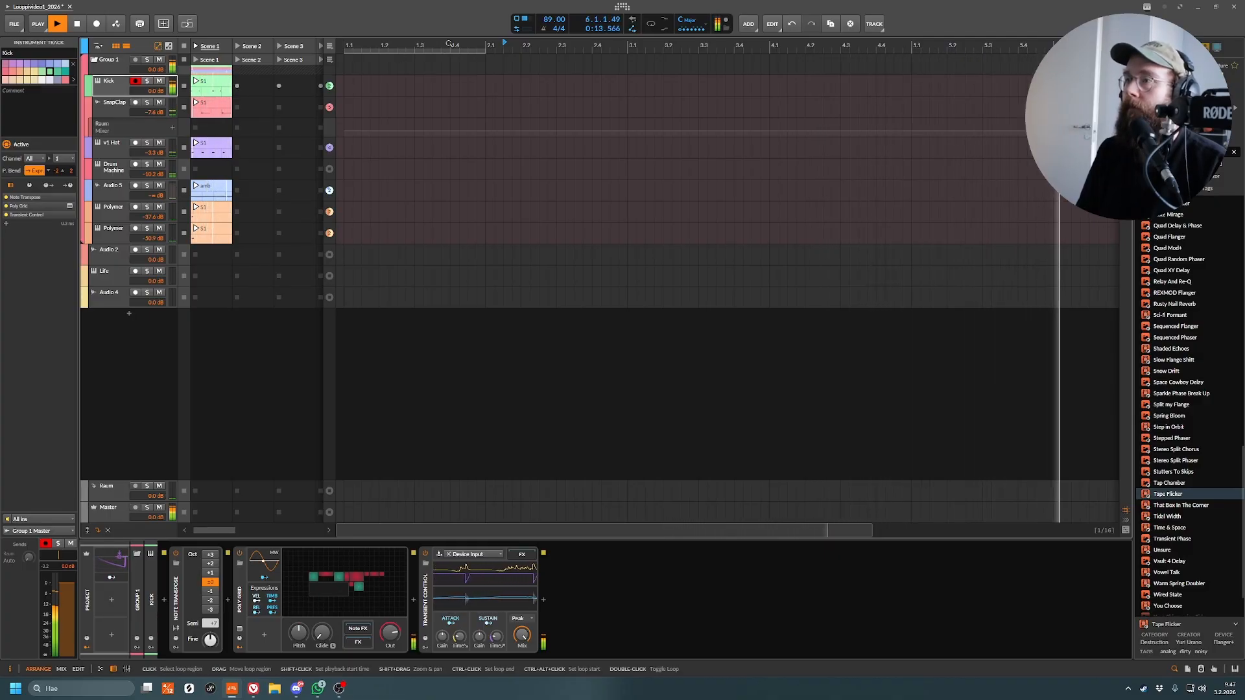
{"action": "left_click_drag", "start_coordinate": [447, 47], "coordinate": [447, 40]}
{"action": "left_click", "coordinate": [345, 89]}
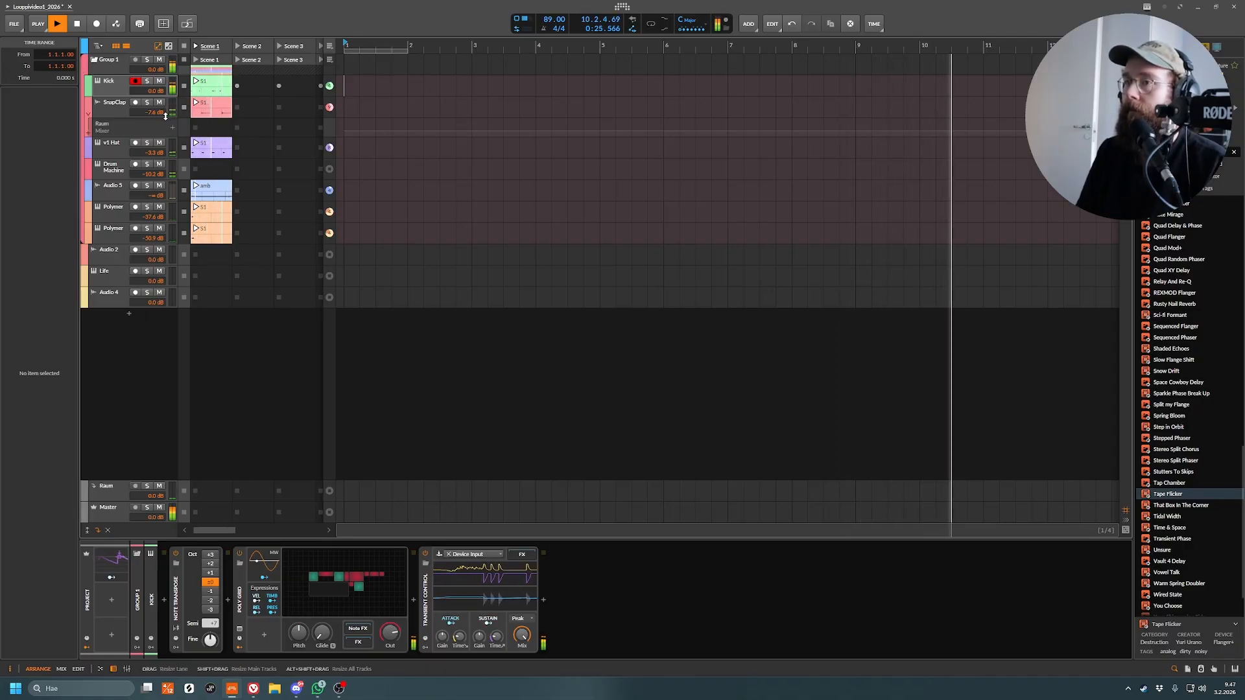
{"action": "key", "text": "space"}
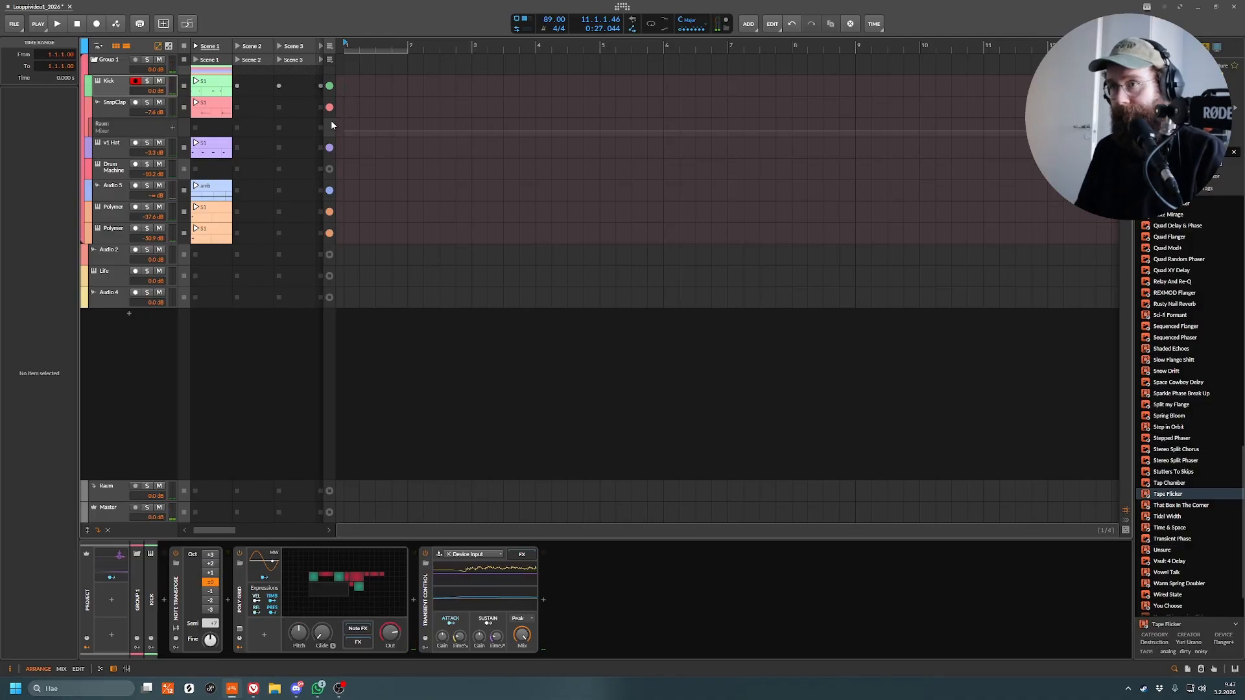
{"action": "left_click", "coordinate": [115, 258]}
{"action": "left_click", "coordinate": [115, 301], "text": "shift"}
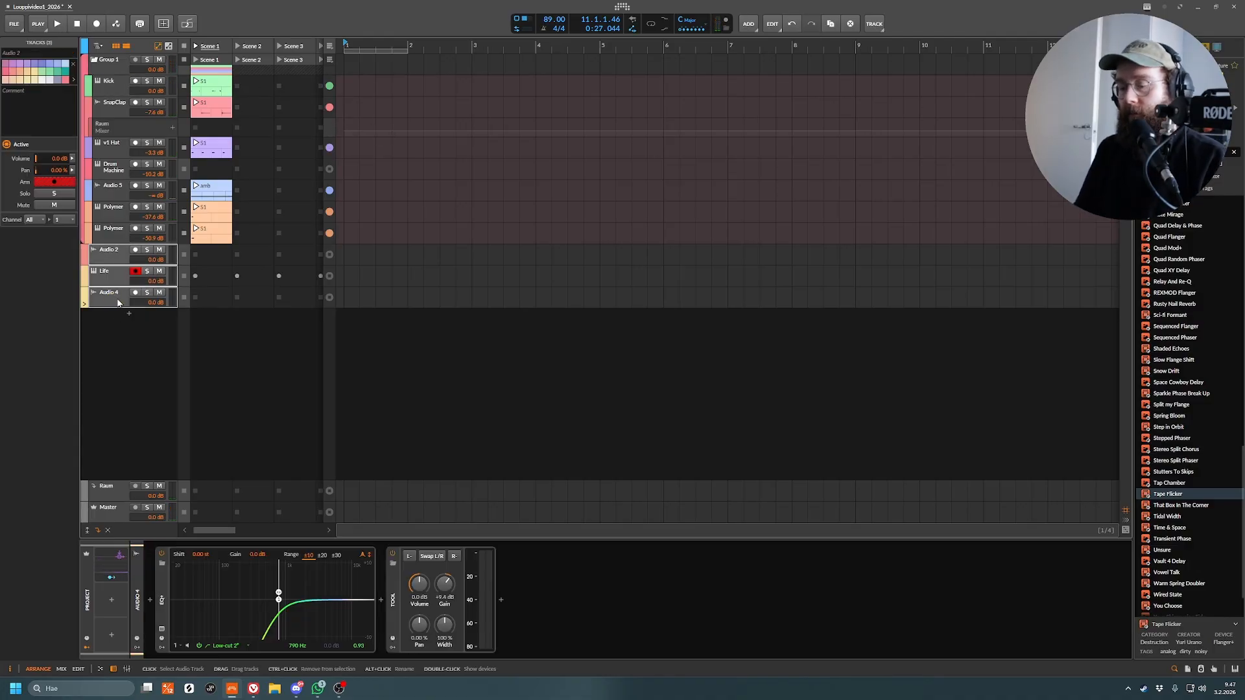
{"action": "key", "text": "Delete"}
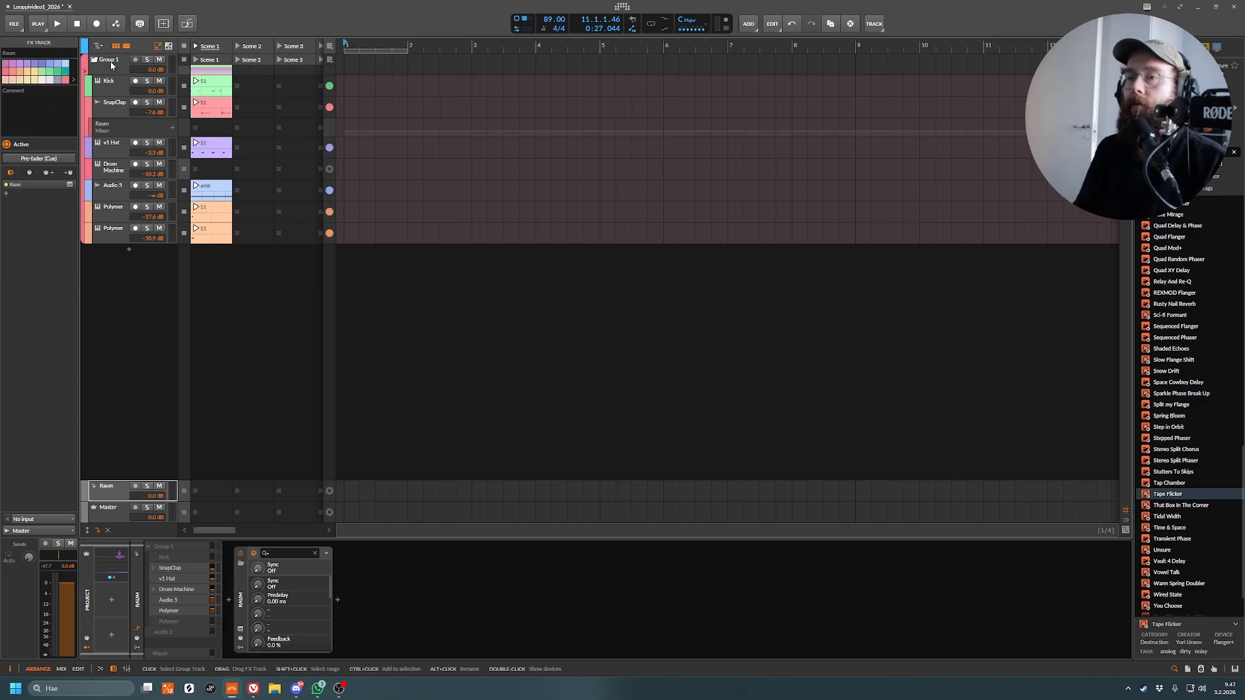
{"action": "key", "text": "ctrl+z"}
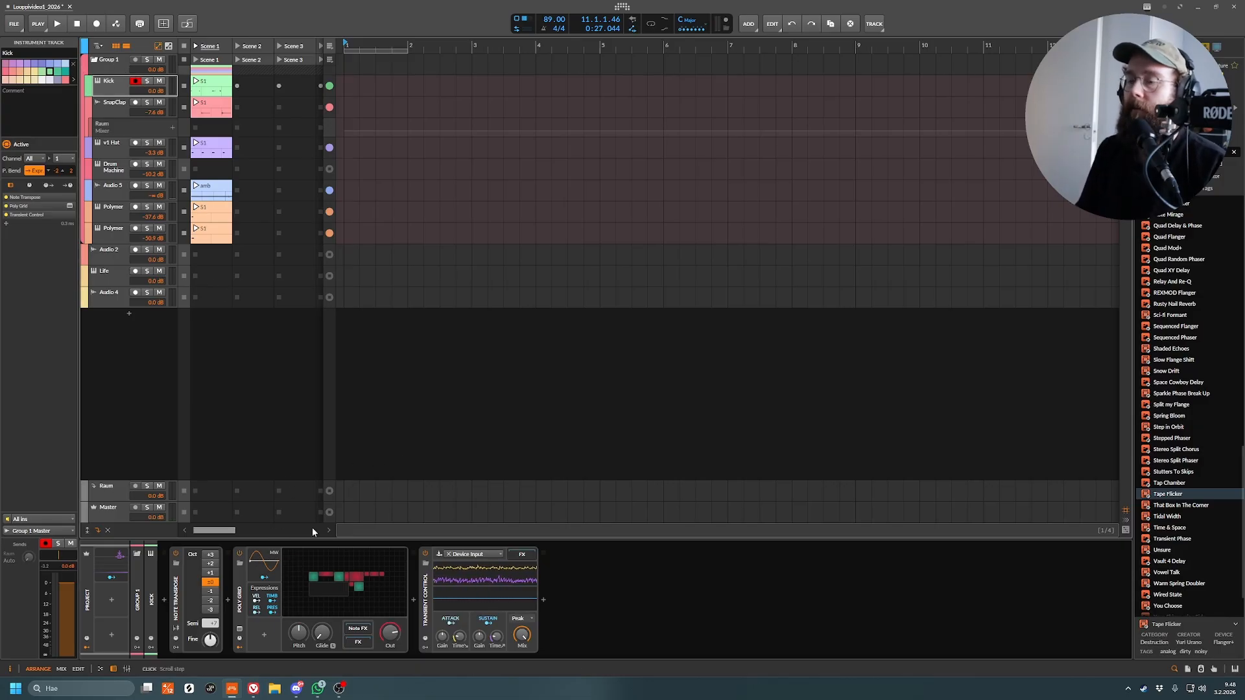
- Open the Kick track's Poly Grid patch in the grid editor and inspect its Sub oscillator and Sampler modules
{"action": "left_click", "coordinate": [238, 592]}
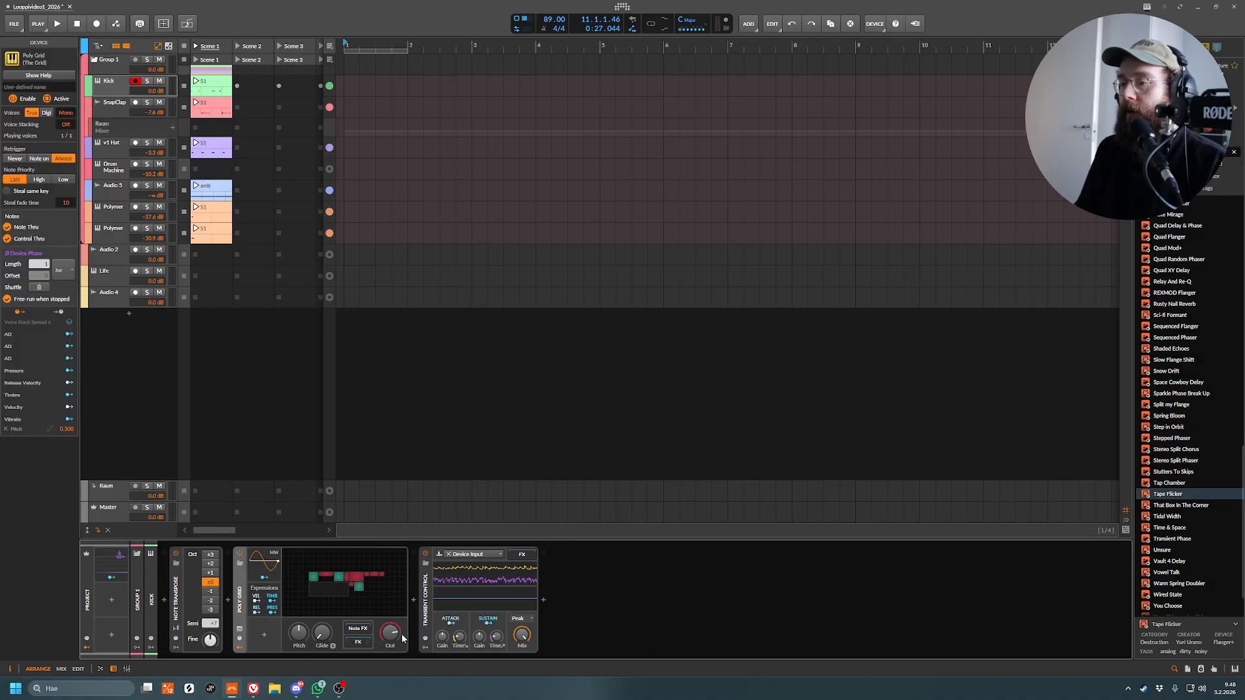
{"action": "left_click", "coordinate": [239, 632]}
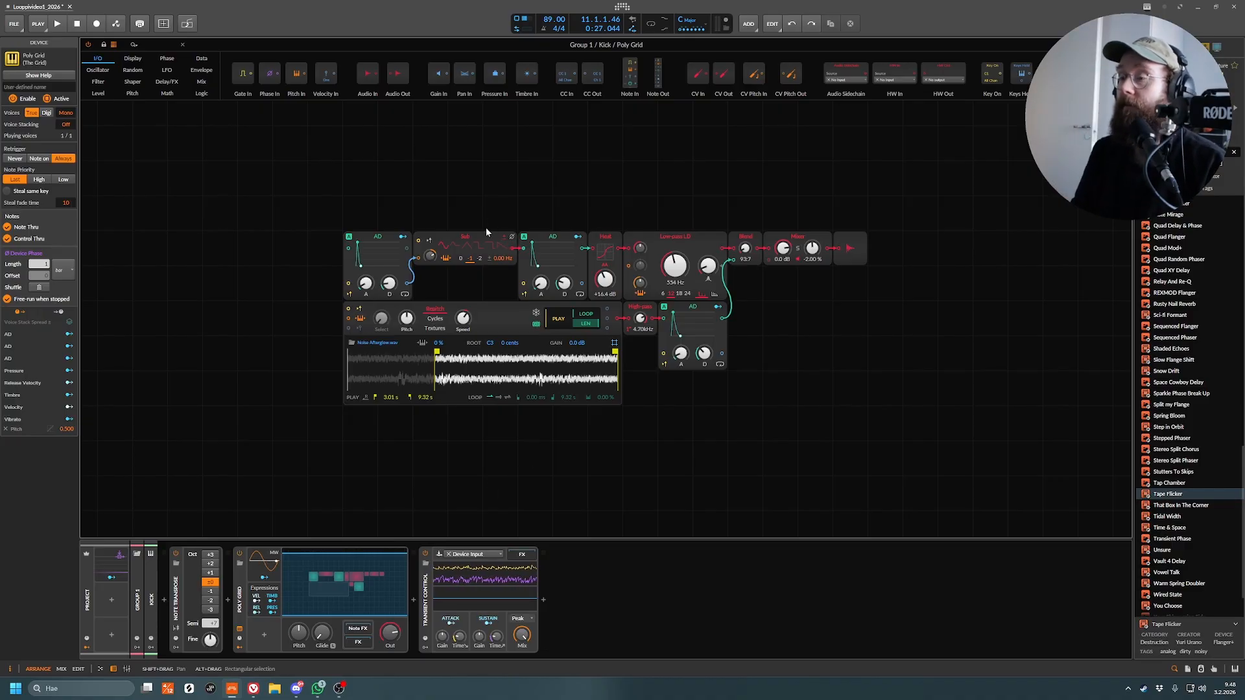
{"action": "left_click", "coordinate": [473, 239]}
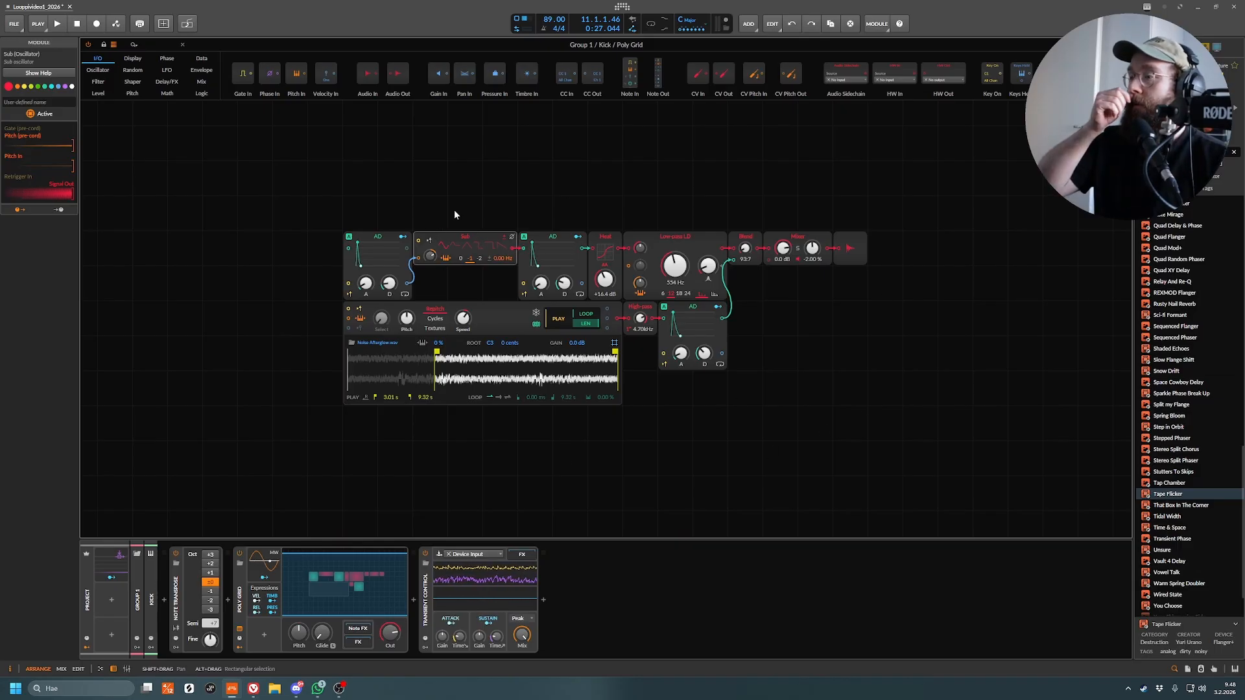
{"action": "left_click", "coordinate": [187, 23]}
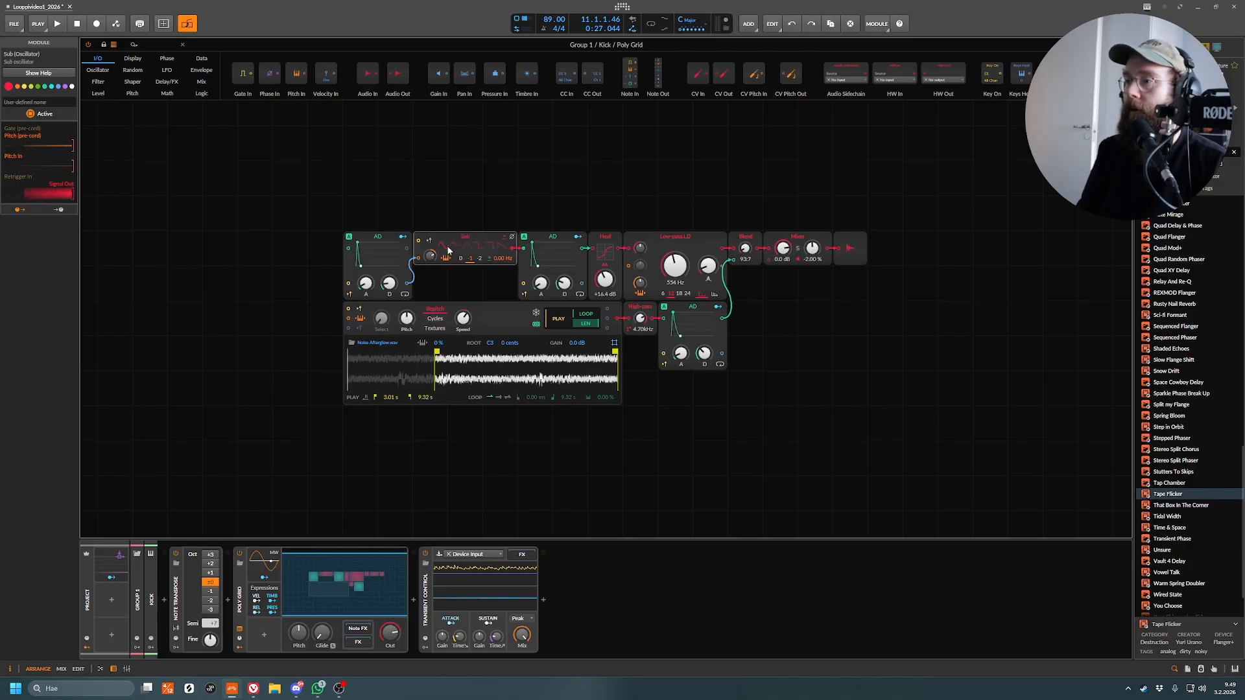
{"action": "left_click", "coordinate": [490, 314]}
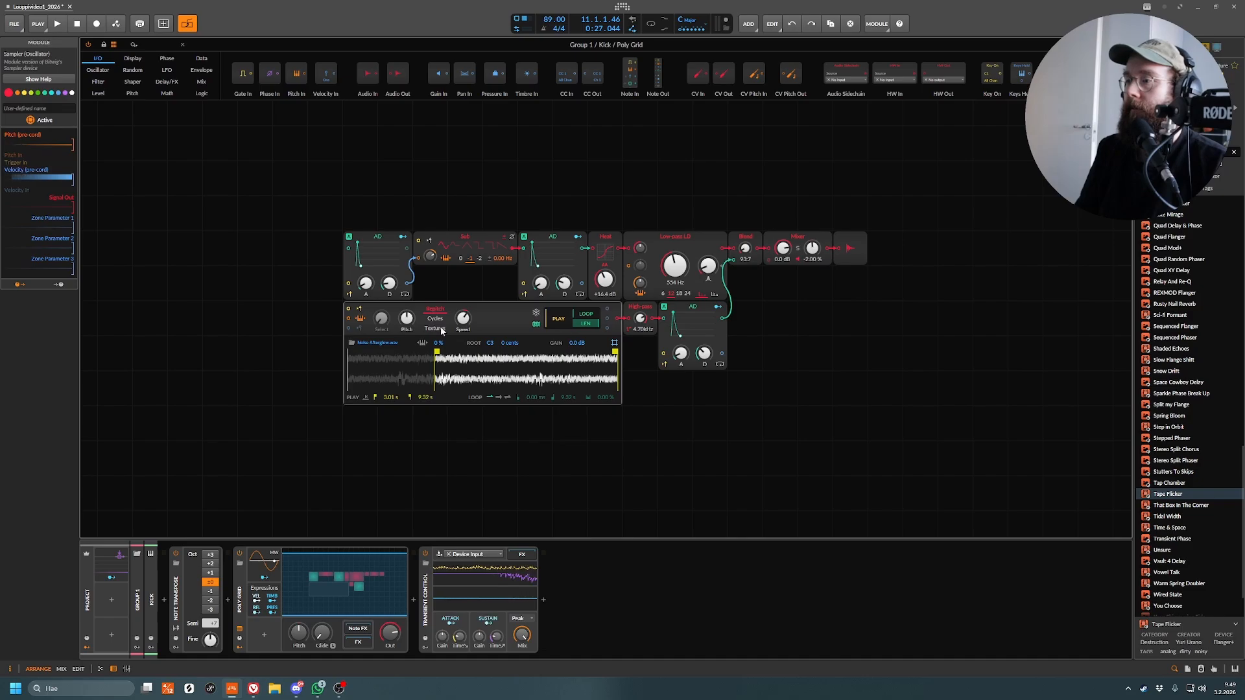
{"action": "left_click", "coordinate": [465, 237]}
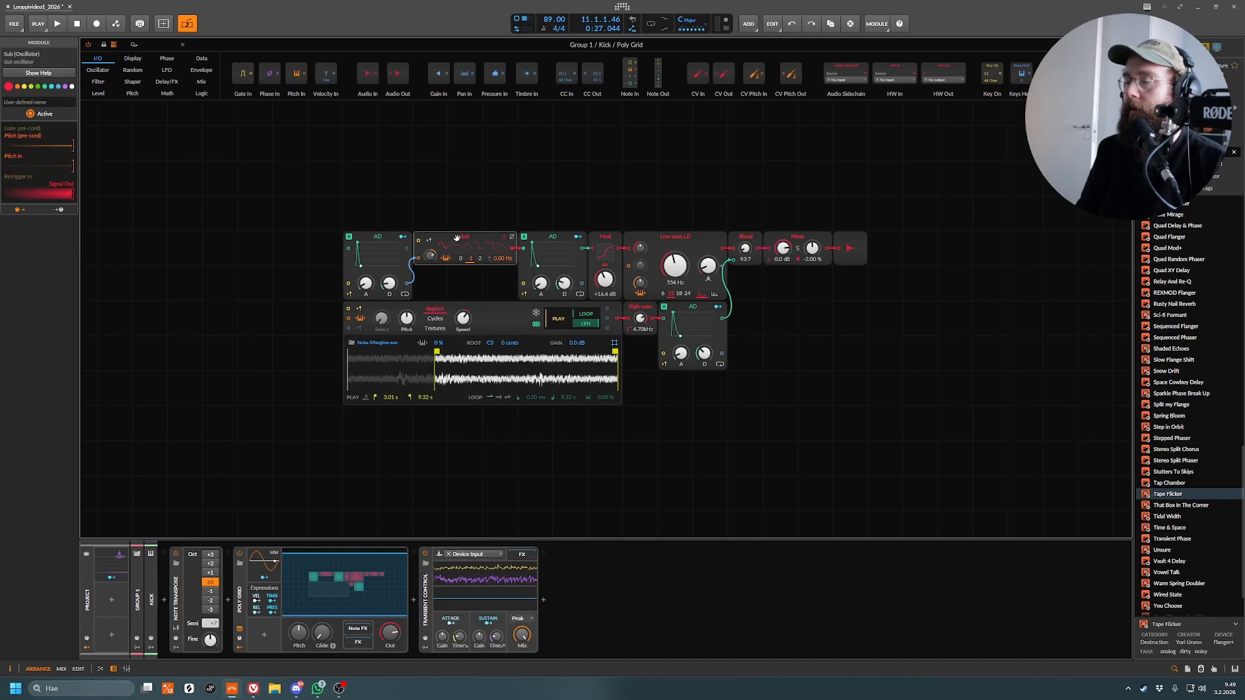
- Adjust the Sub oscillator's pitch modulation amount and the decay of the AD envelope that drives its pitch
{"action": "left_click", "coordinate": [382, 237]}
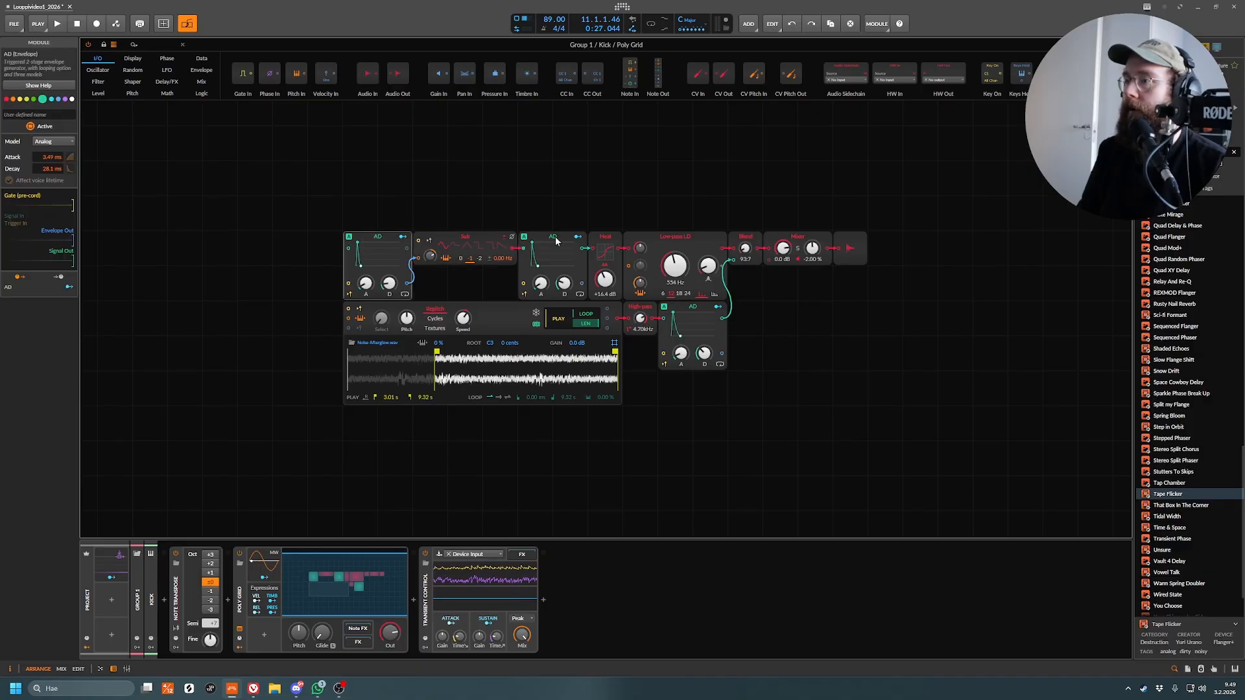
{"action": "left_click", "coordinate": [389, 284]}
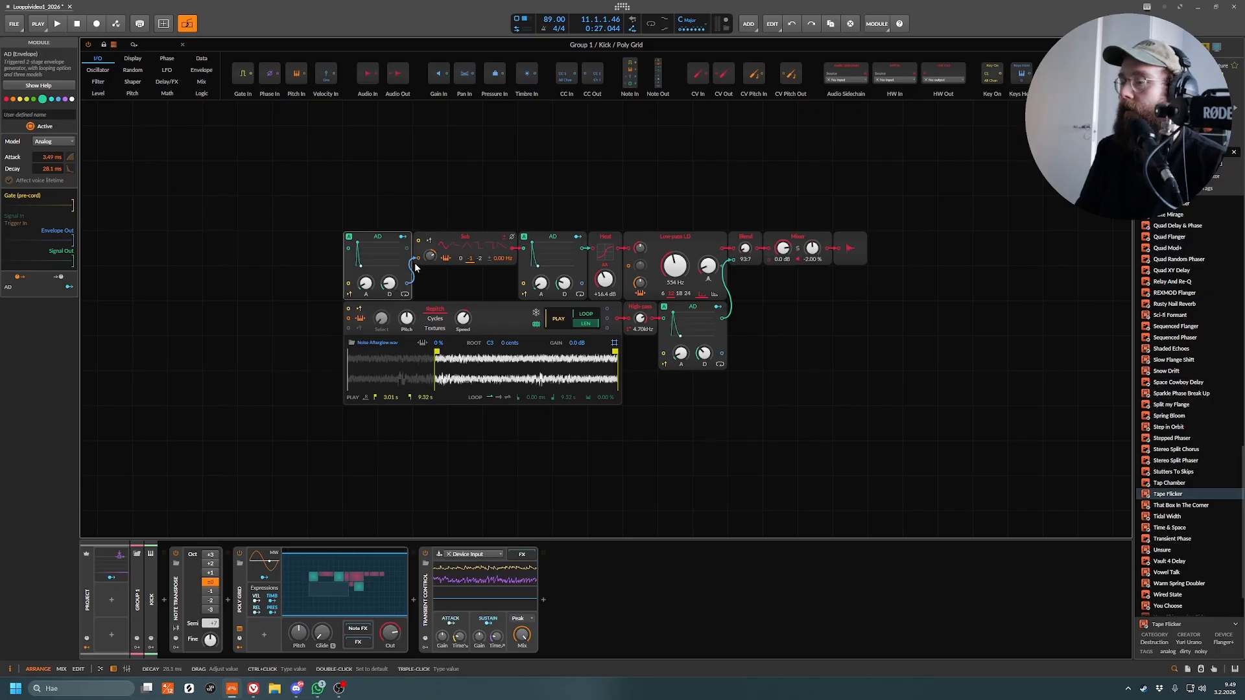
{"action": "left_click_drag", "start_coordinate": [430, 256], "coordinate": [429, 256]}
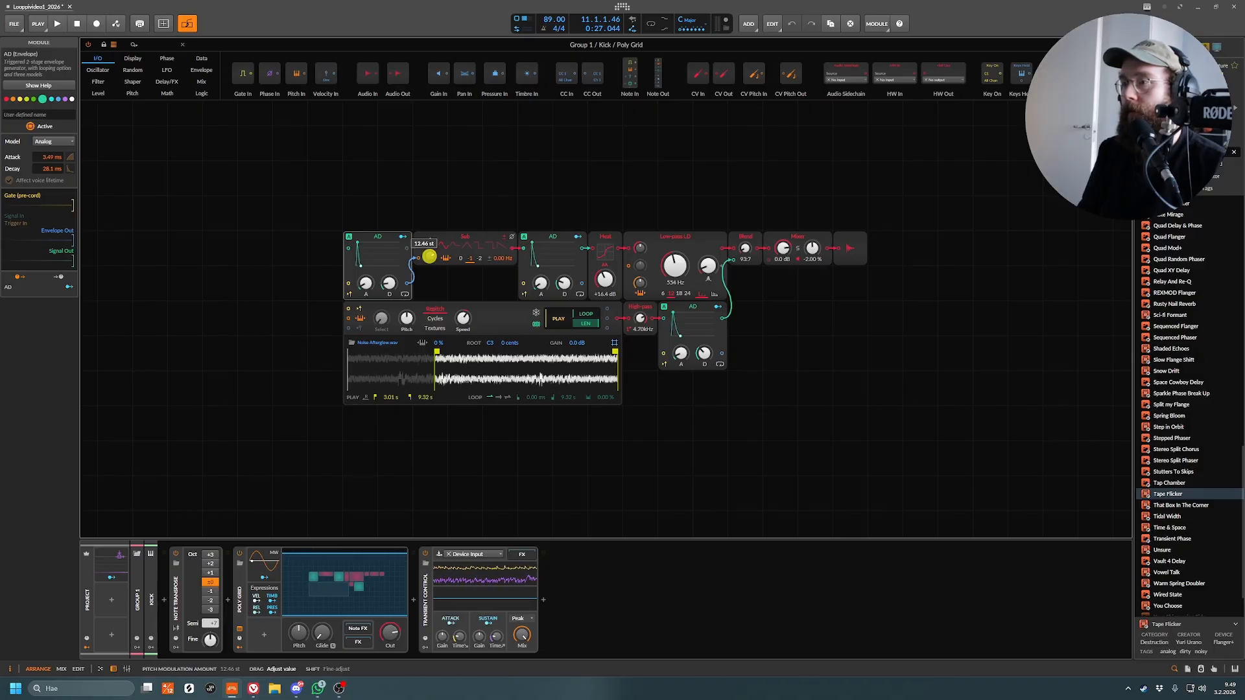
{"action": "left_click_drag", "start_coordinate": [429, 256], "coordinate": [429, 256]}
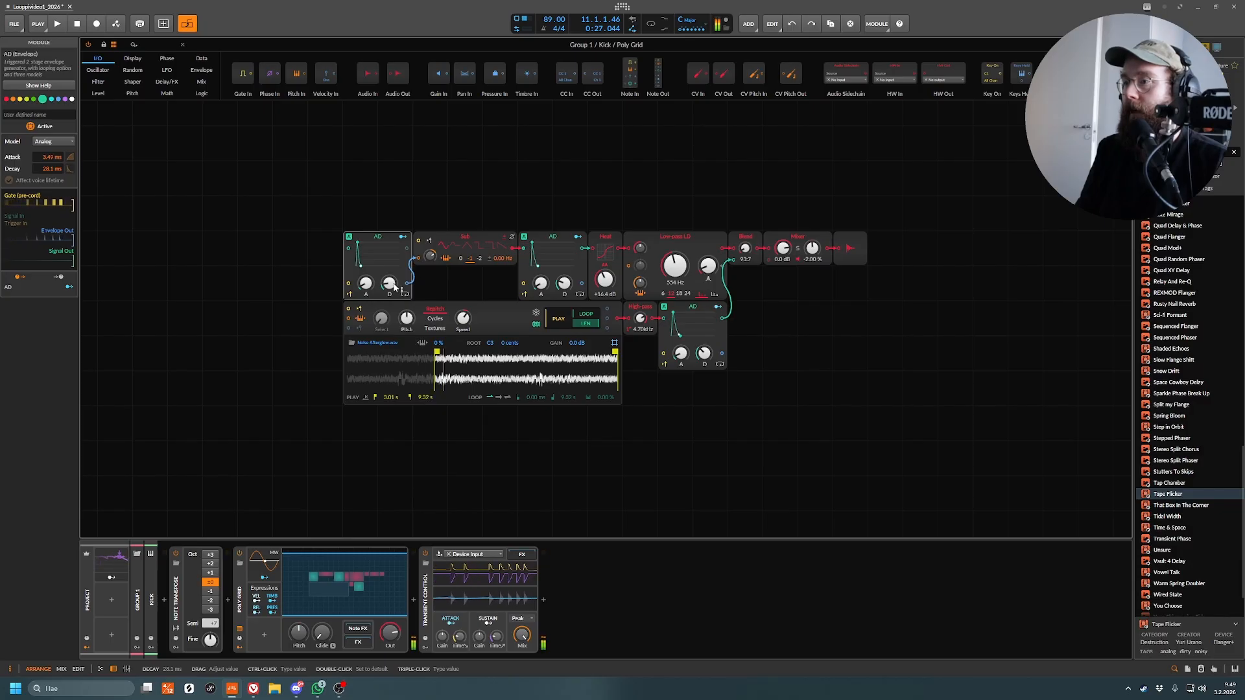
{"action": "mouse_move", "coordinate": [389, 282]}
{"action": "left_mouse_down"}
{"action": "mouse_move", "coordinate": [390, 244]}
{"action": "mouse_move", "coordinate": [390, 273]}
{"action": "left_mouse_up"}
- Audition a long decay on the AD envelope following the Sub oscillator, and set the decay to 170 ms
{"action": "left_click", "coordinate": [538, 259]}
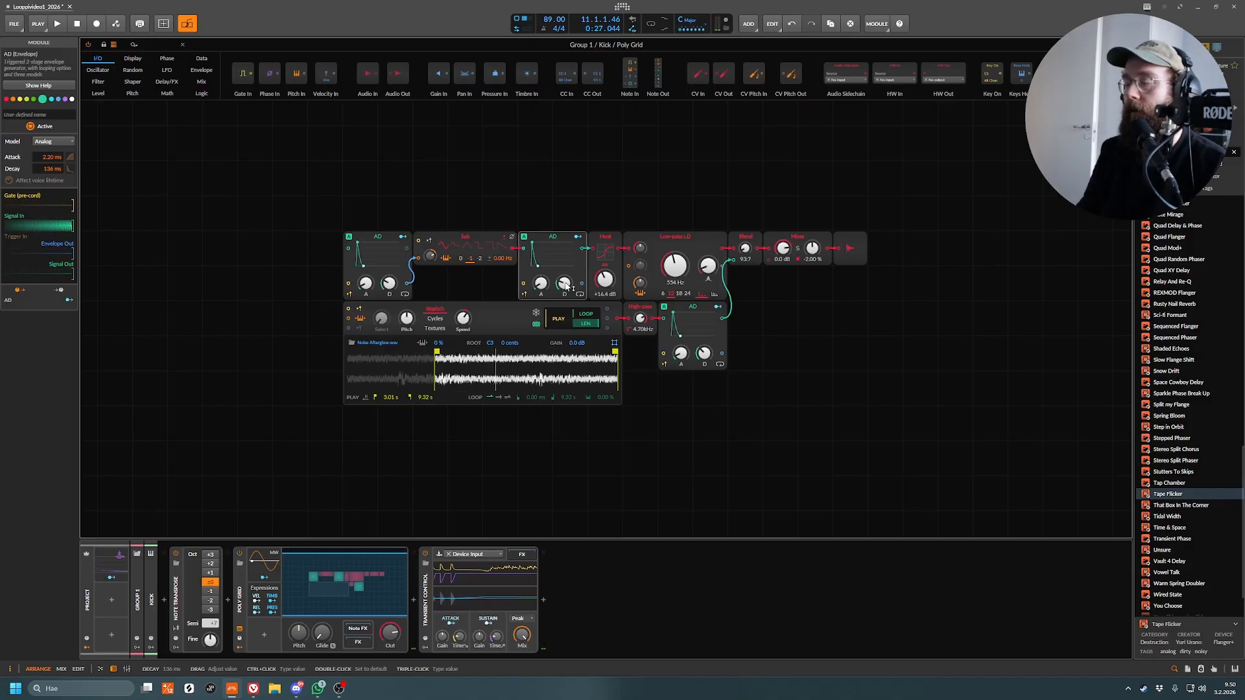
{"action": "left_click_drag", "start_coordinate": [572, 286], "coordinate": [572, 246]}
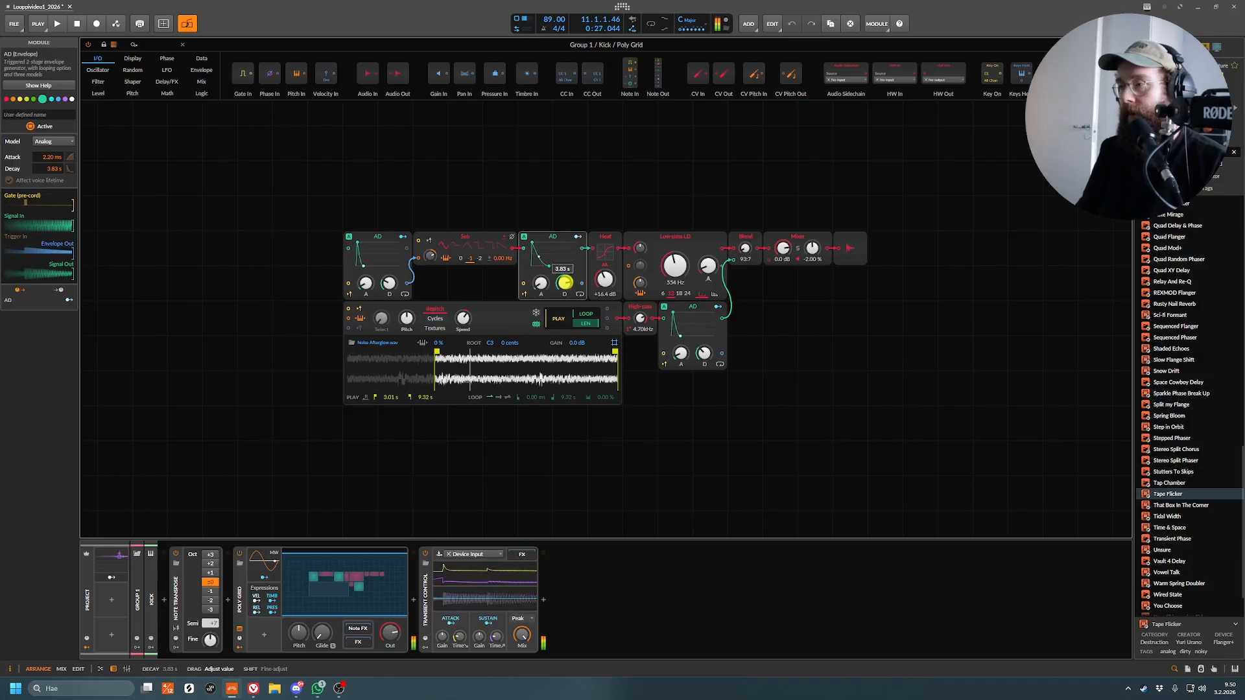
{"action": "mouse_move", "coordinate": [565, 282]}
{"action": "left_mouse_down"}
{"action": "mouse_move", "coordinate": [565, 311]}
{"action": "mouse_move", "coordinate": [565, 278]}
{"action": "left_mouse_up"}
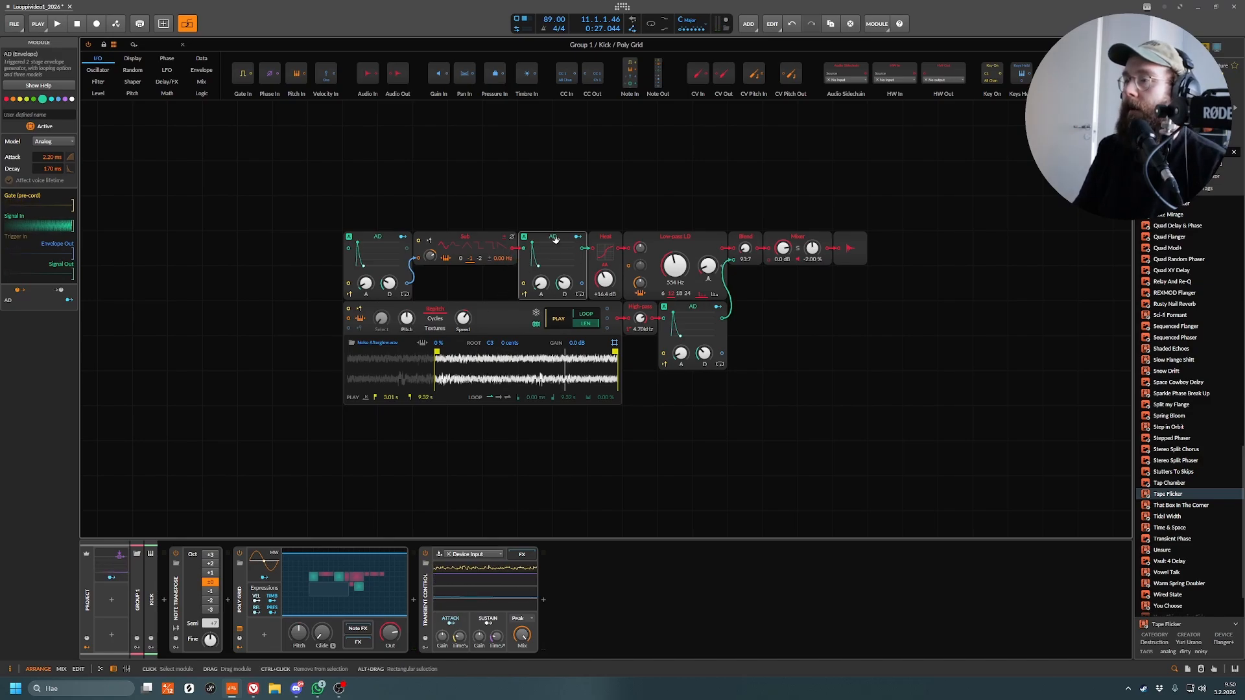
- Set the Heat shaper's drive to +16.0 dB and the Low-pass LD filter's cutoff to 285 Hz
{"action": "left_click", "coordinate": [603, 235]}
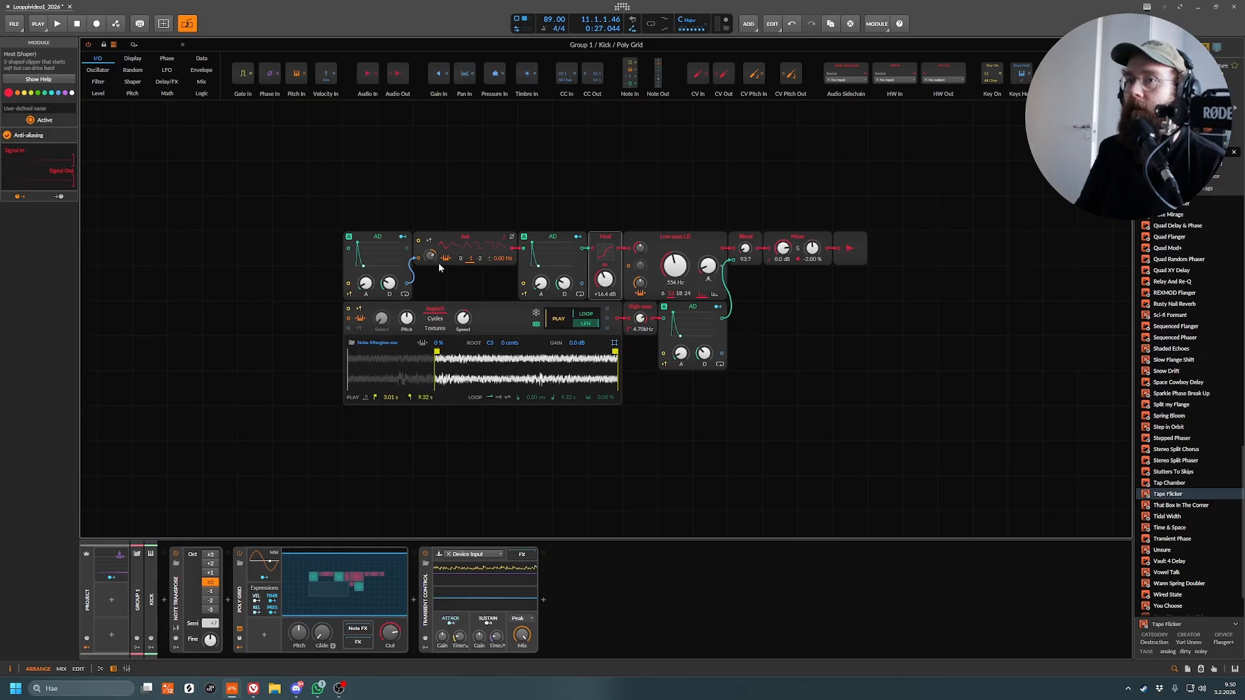
{"action": "left_click_drag", "start_coordinate": [605, 278], "coordinate": [610, 317]}
{"action": "left_click", "coordinate": [721, 295]}
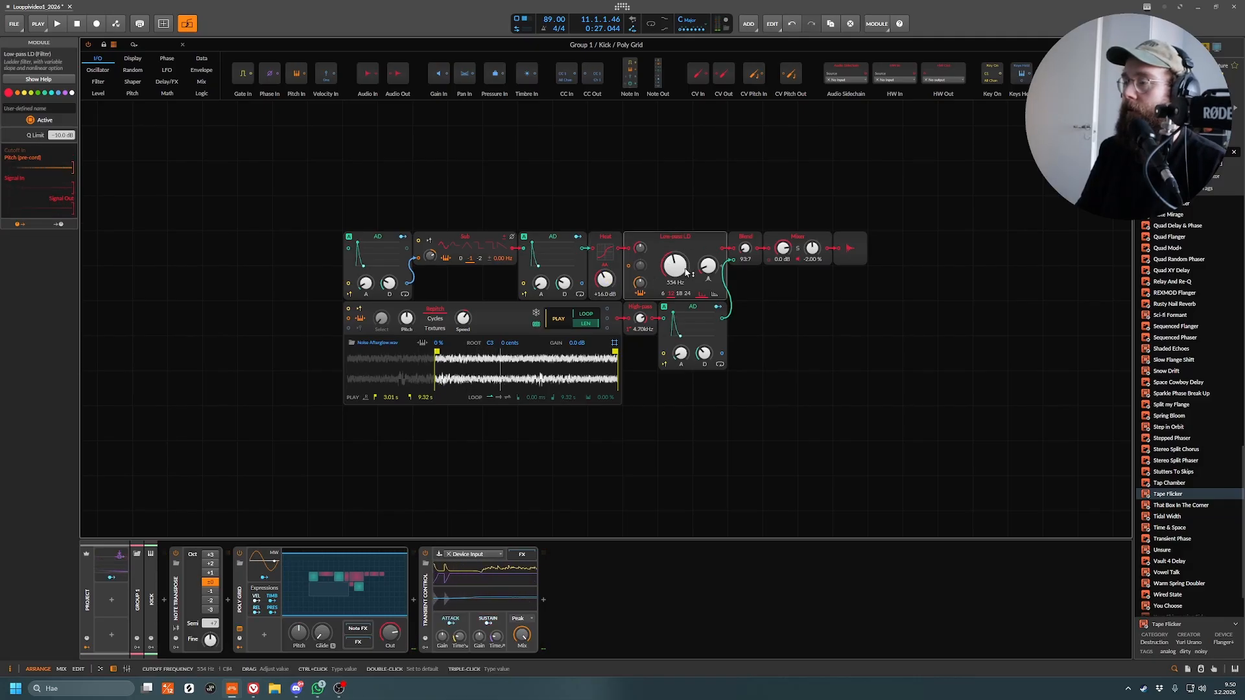
{"action": "left_click_drag", "start_coordinate": [684, 267], "coordinate": [684, 267]}
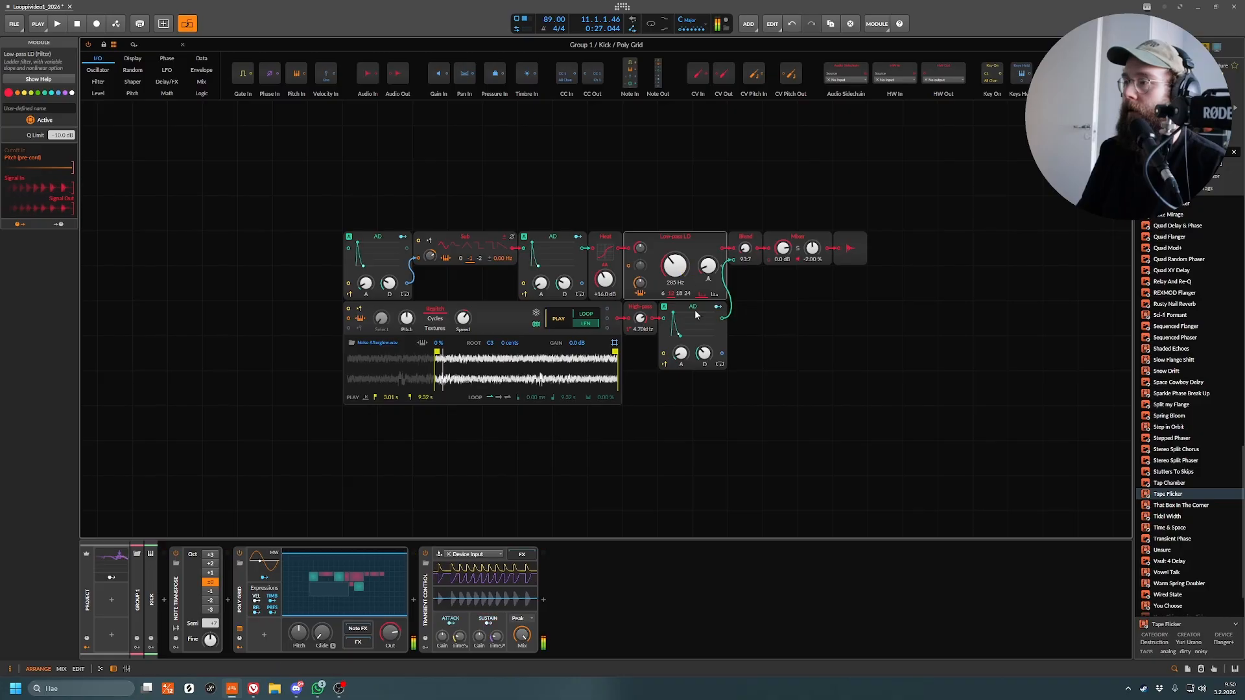
- Check the noise layer's Sampler and High-pass modules and adjust the decay of its AD envelope by ear
{"action": "left_click", "coordinate": [753, 251]}
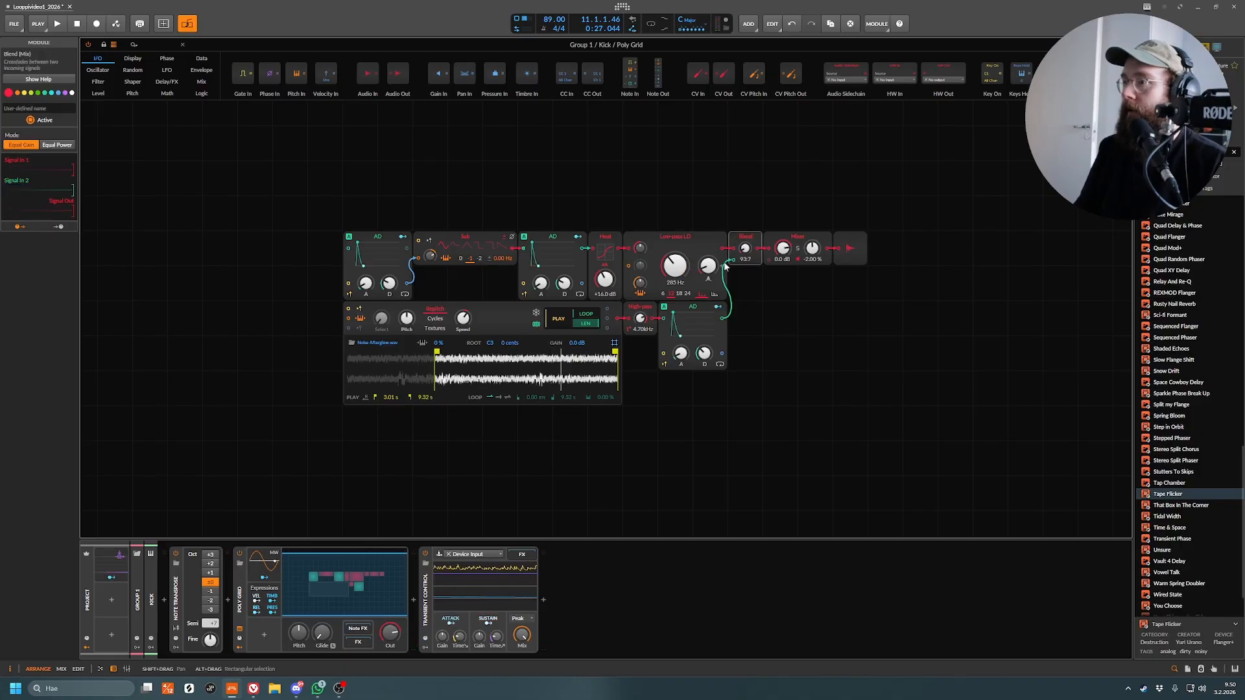
{"action": "left_click", "coordinate": [497, 305]}
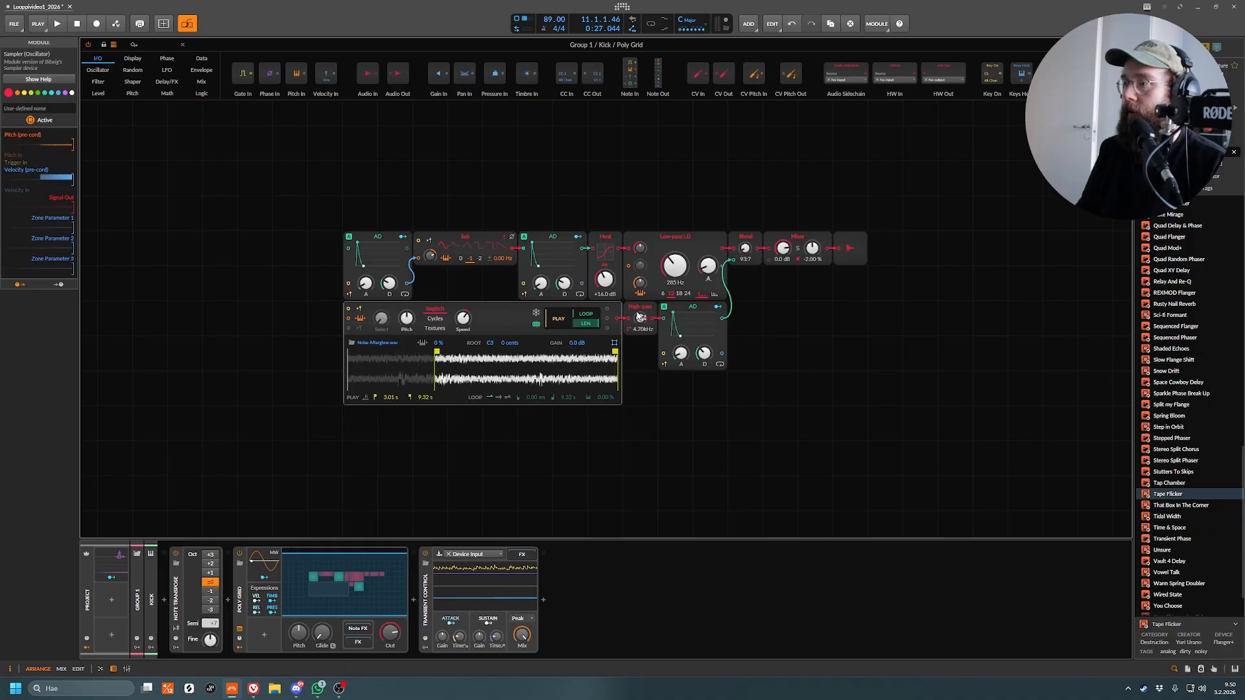
{"action": "left_click", "coordinate": [643, 325]}
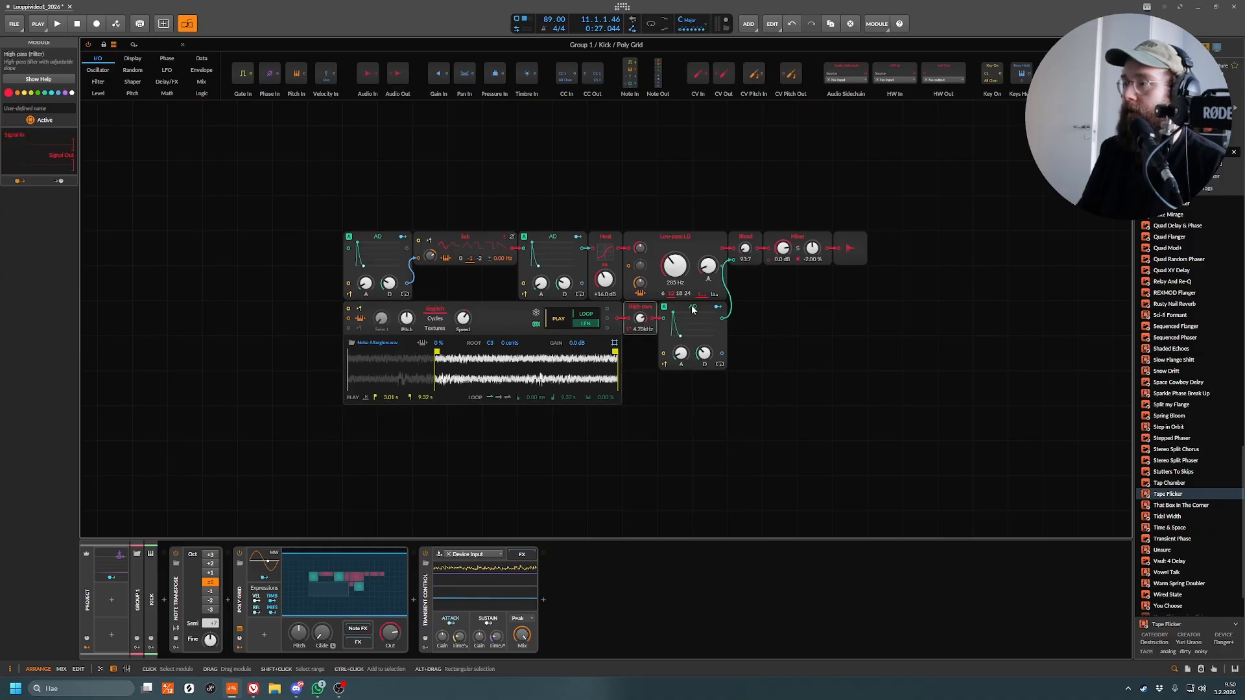
{"action": "left_click", "coordinate": [704, 354]}
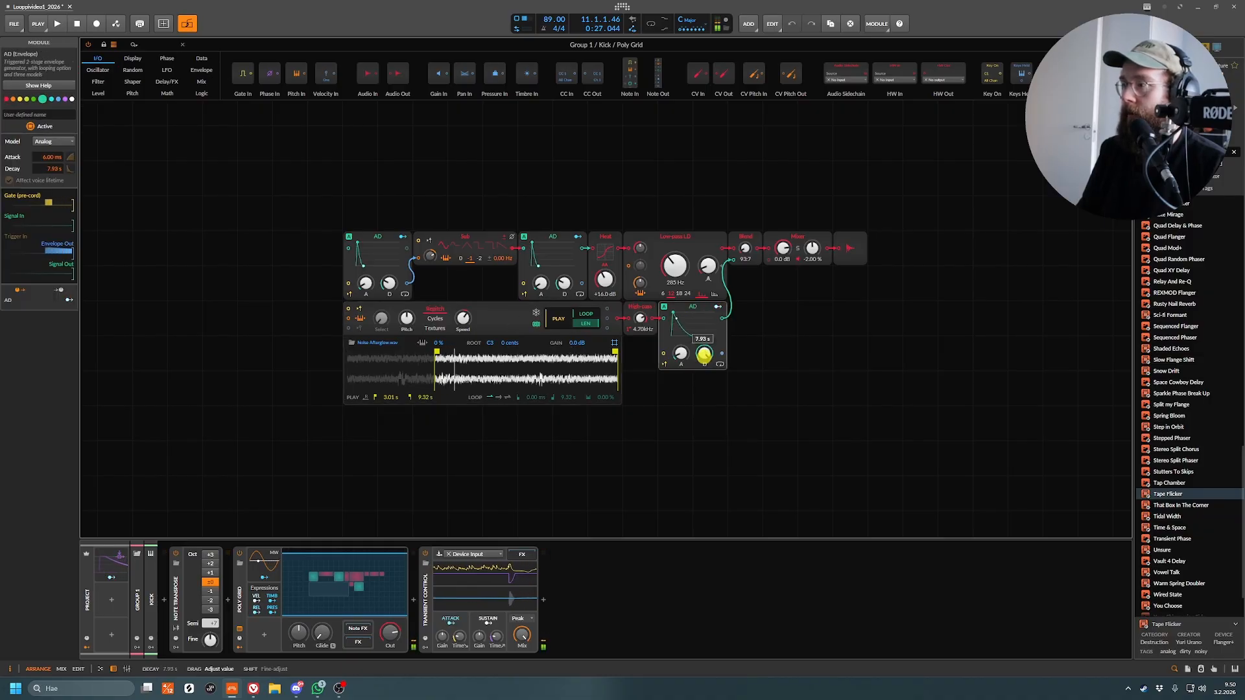
{"action": "left_click_drag", "start_coordinate": [703, 354], "coordinate": [704, 352]}
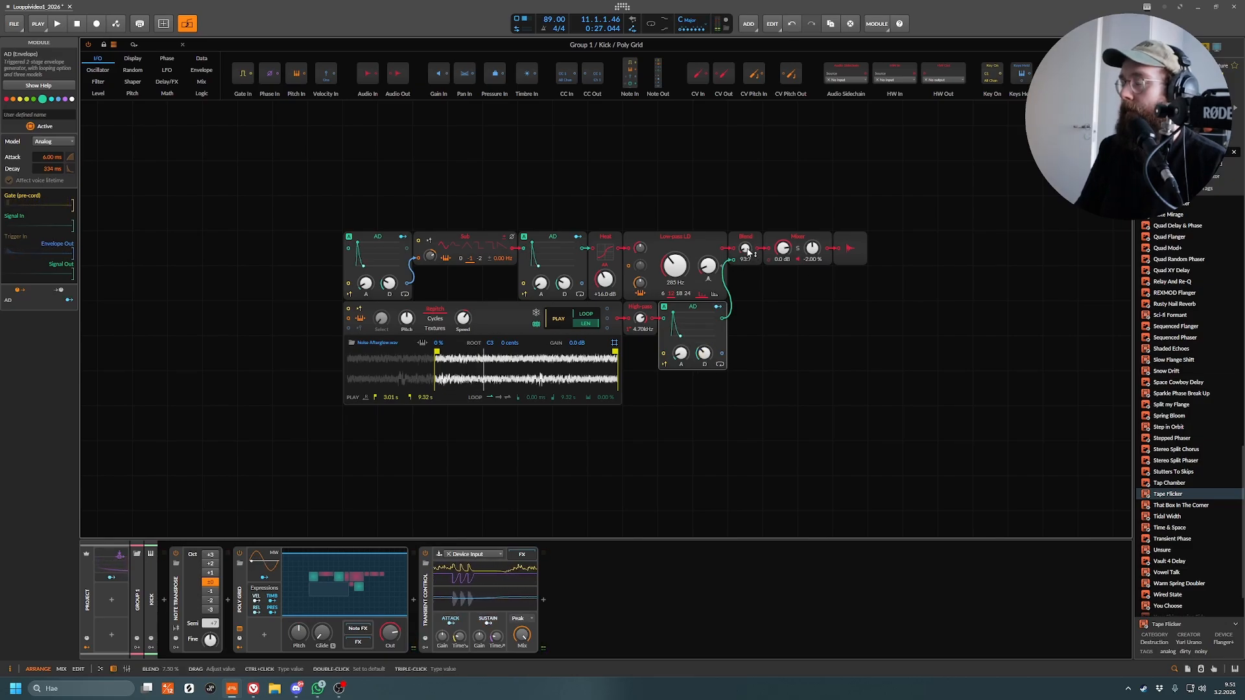
- Set the Blend module's balance to 96:4 and check the Mixer level and Audio Out module at the end of the chain
{"action": "left_click_drag", "start_coordinate": [747, 251], "coordinate": [746, 292]}
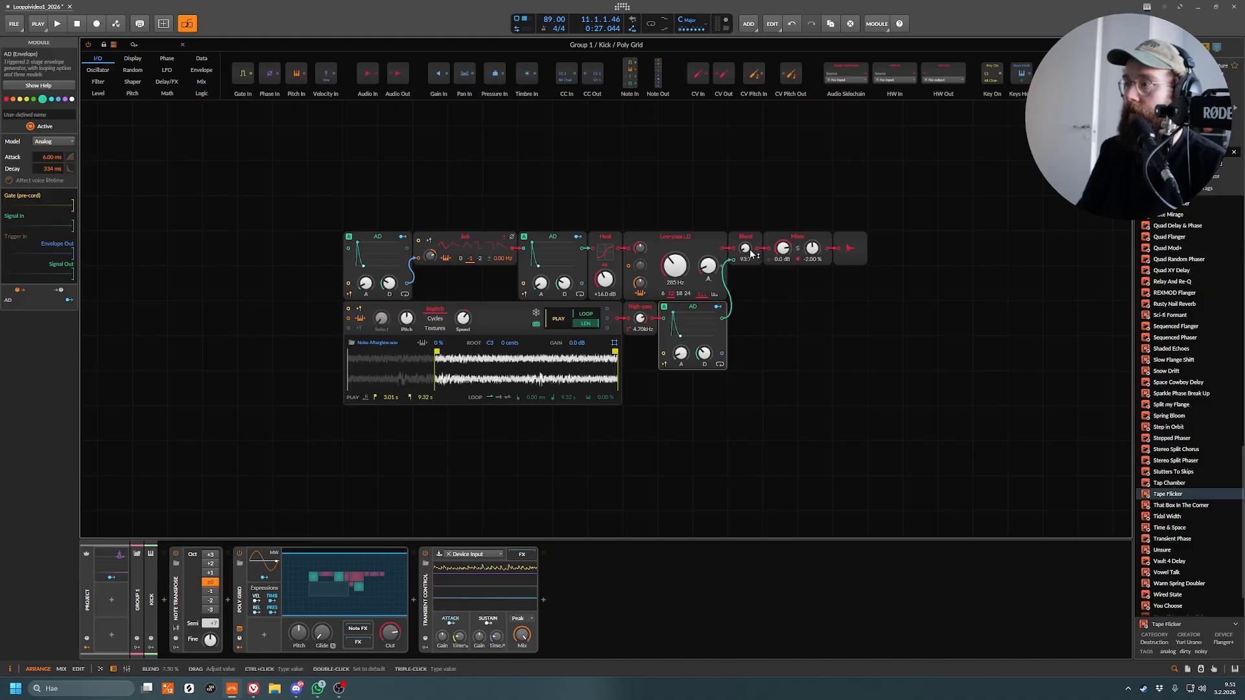
{"action": "mouse_move", "coordinate": [745, 249]}
{"action": "left_mouse_down"}
{"action": "mouse_move", "coordinate": [745, 221]}
{"action": "mouse_move", "coordinate": [746, 258]}
{"action": "left_mouse_up"}
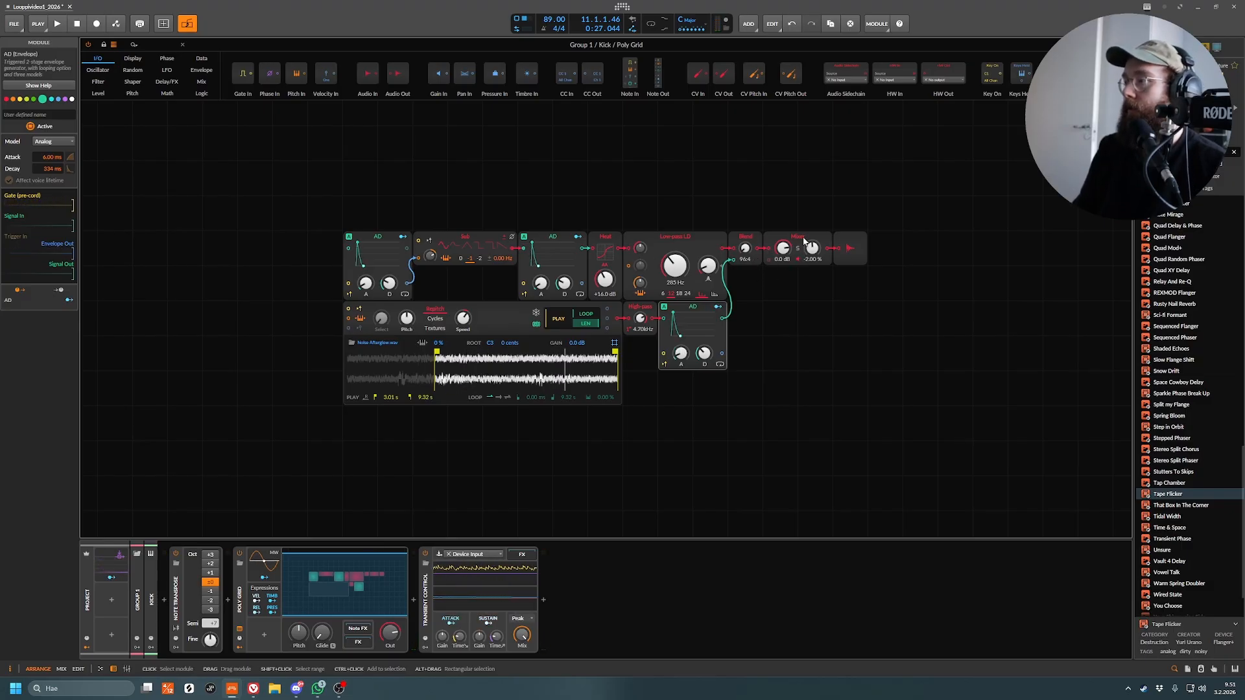
{"action": "left_click", "coordinate": [803, 238]}
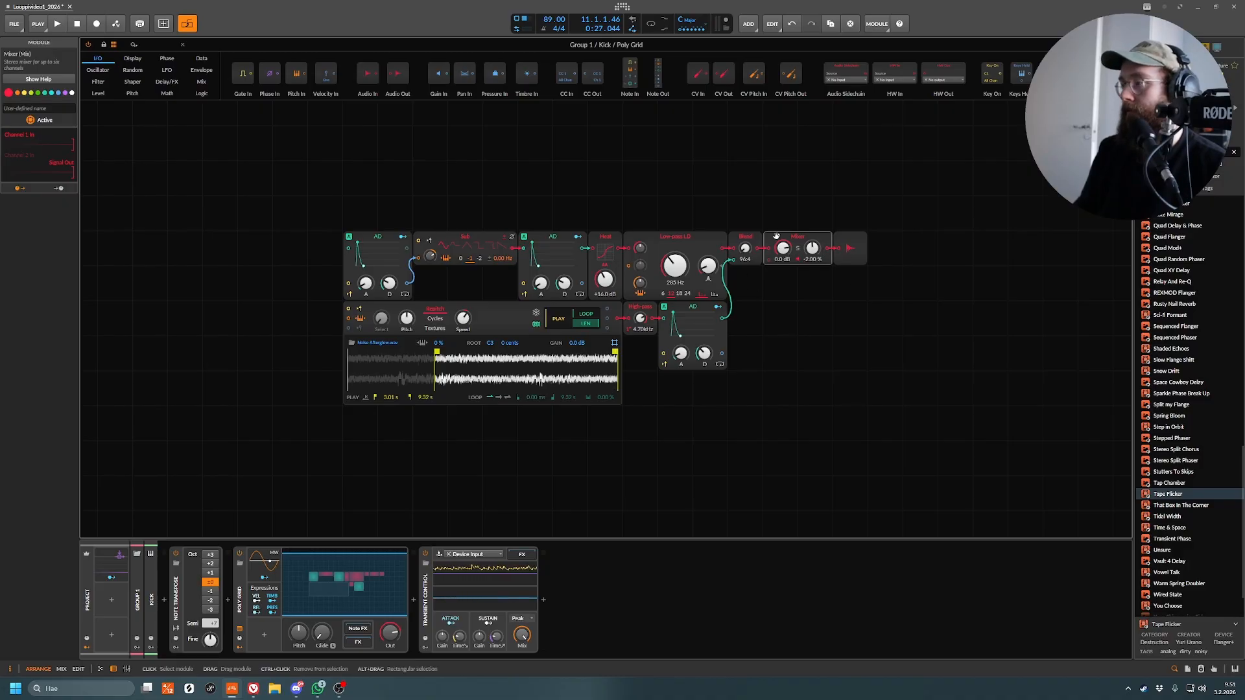
{"action": "left_click_drag", "start_coordinate": [783, 248], "coordinate": [783, 314]}
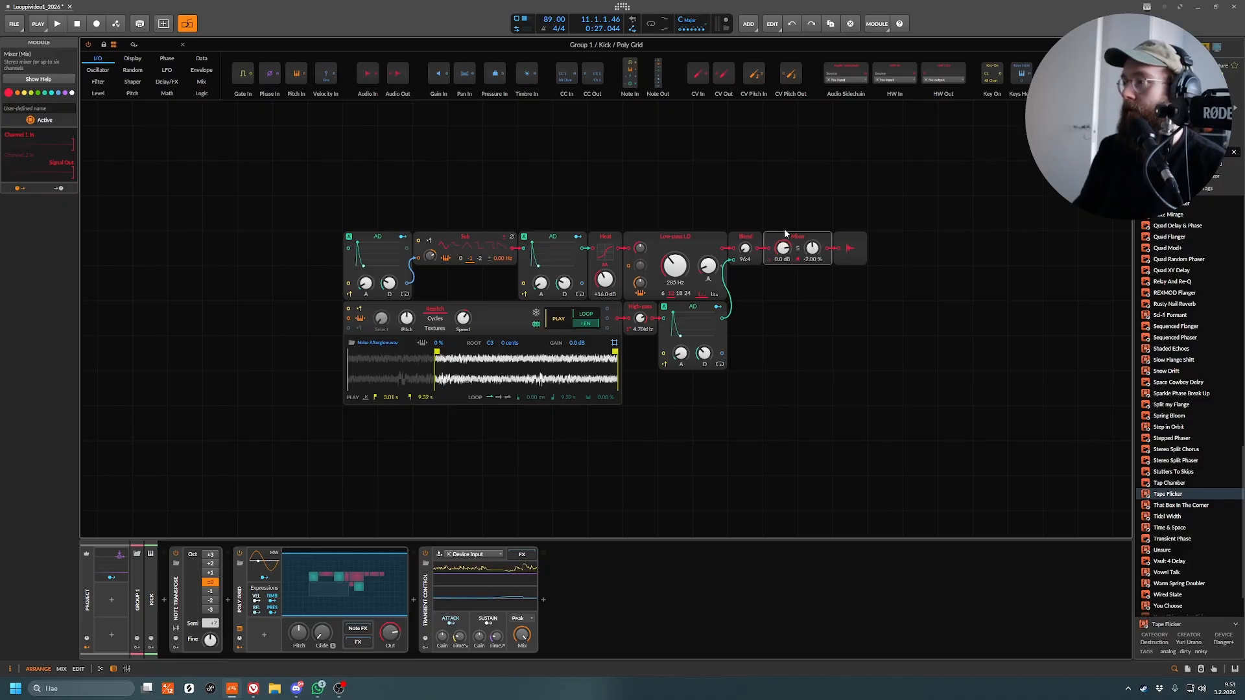
{"action": "left_click", "coordinate": [847, 248]}
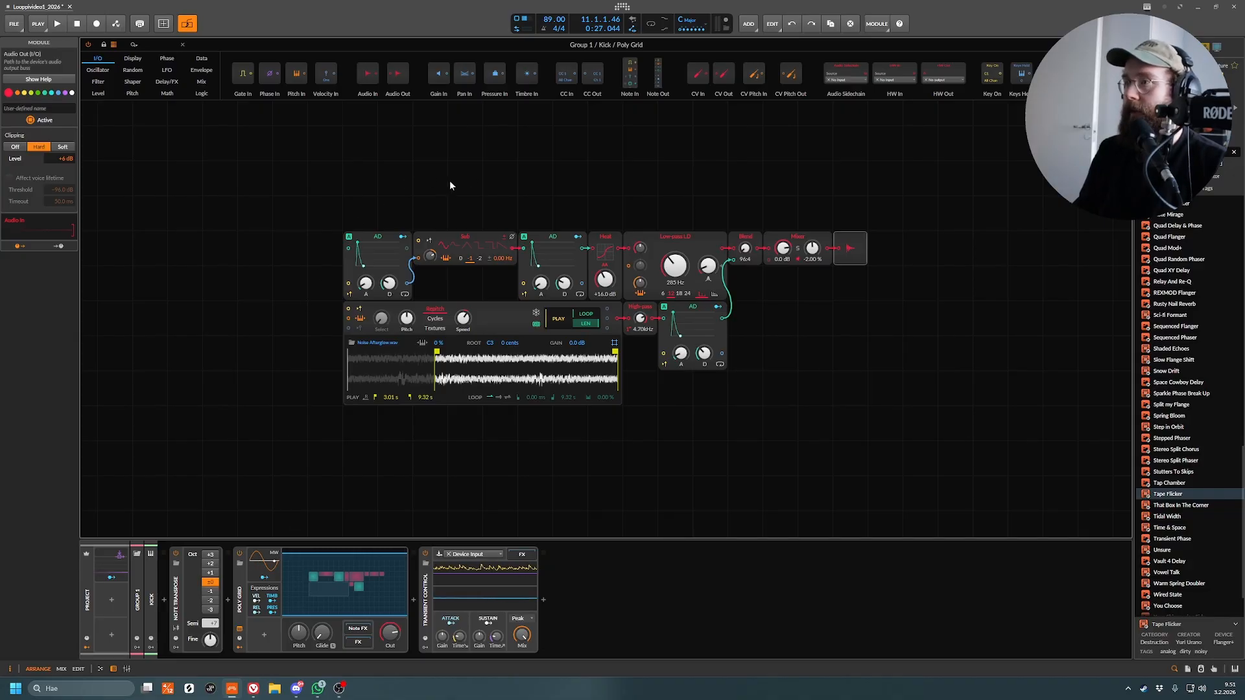
- Browse the grid's module palette through the Filter, Level, Random, Shaper, Phase, LFO and Delay/FX categories
{"action": "left_click", "coordinate": [98, 81]}
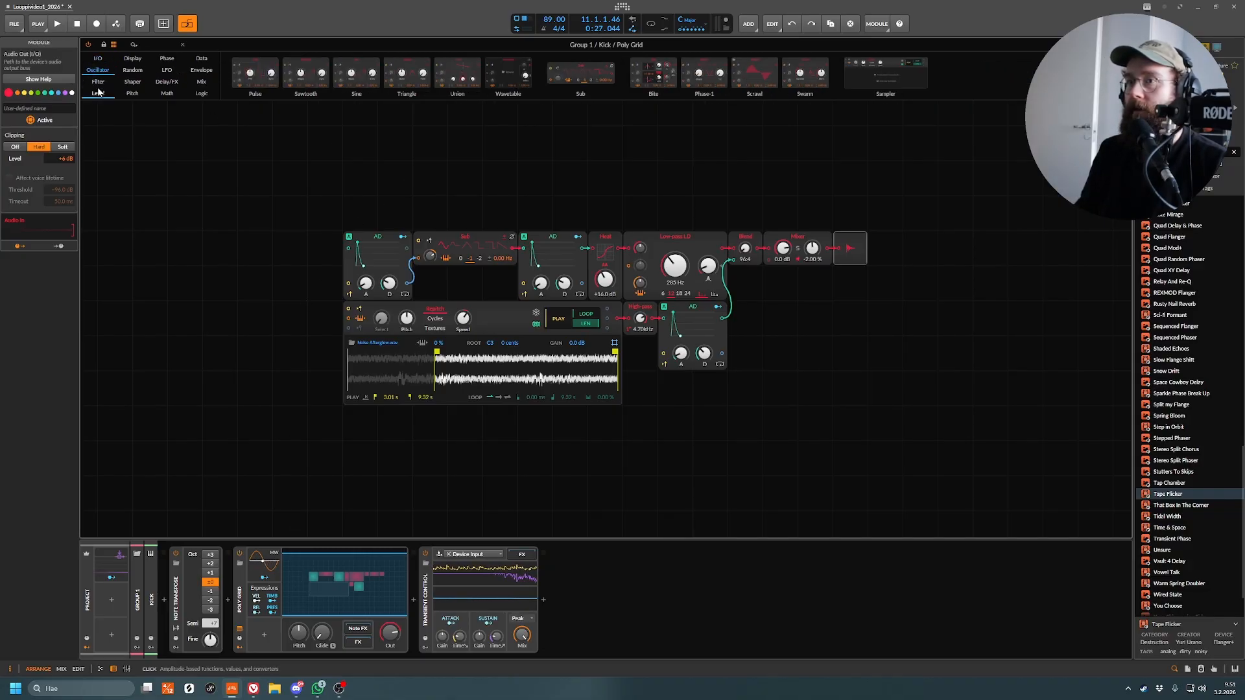
{"action": "left_click", "coordinate": [98, 95]}
{"action": "left_click", "coordinate": [133, 71]}
{"action": "left_click", "coordinate": [133, 83]}
{"action": "left_click", "coordinate": [166, 60]}
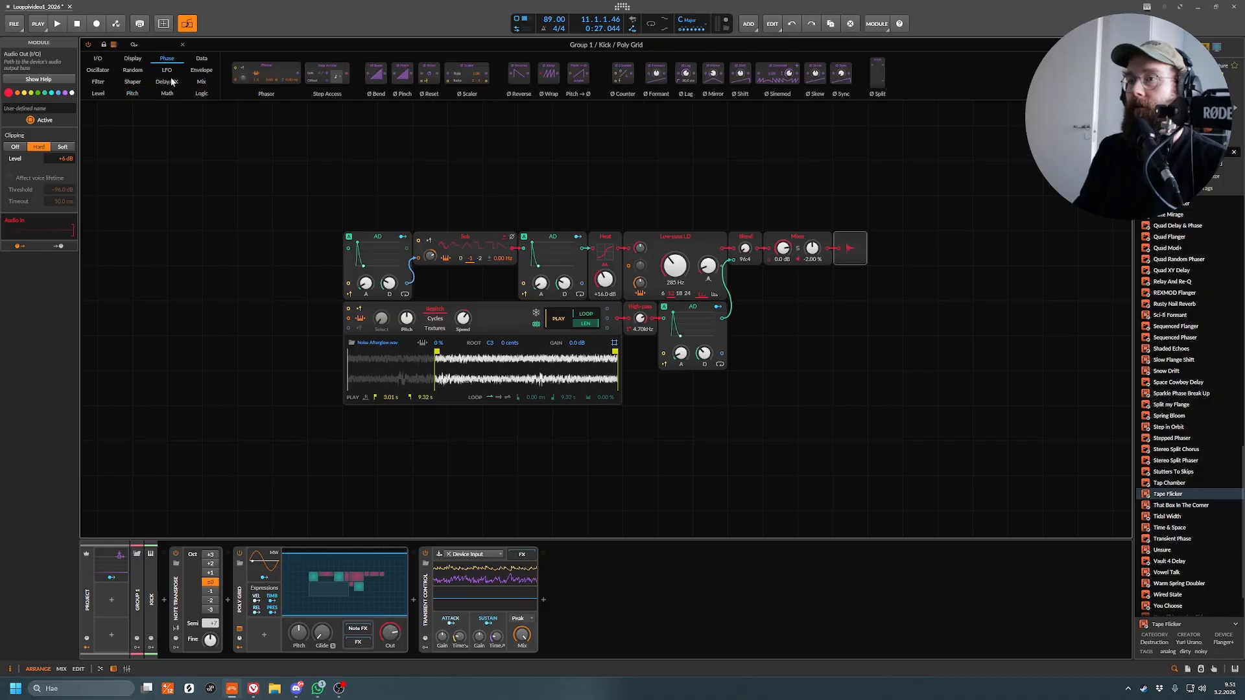
{"action": "left_click", "coordinate": [167, 72]}
{"action": "left_click", "coordinate": [170, 82]}
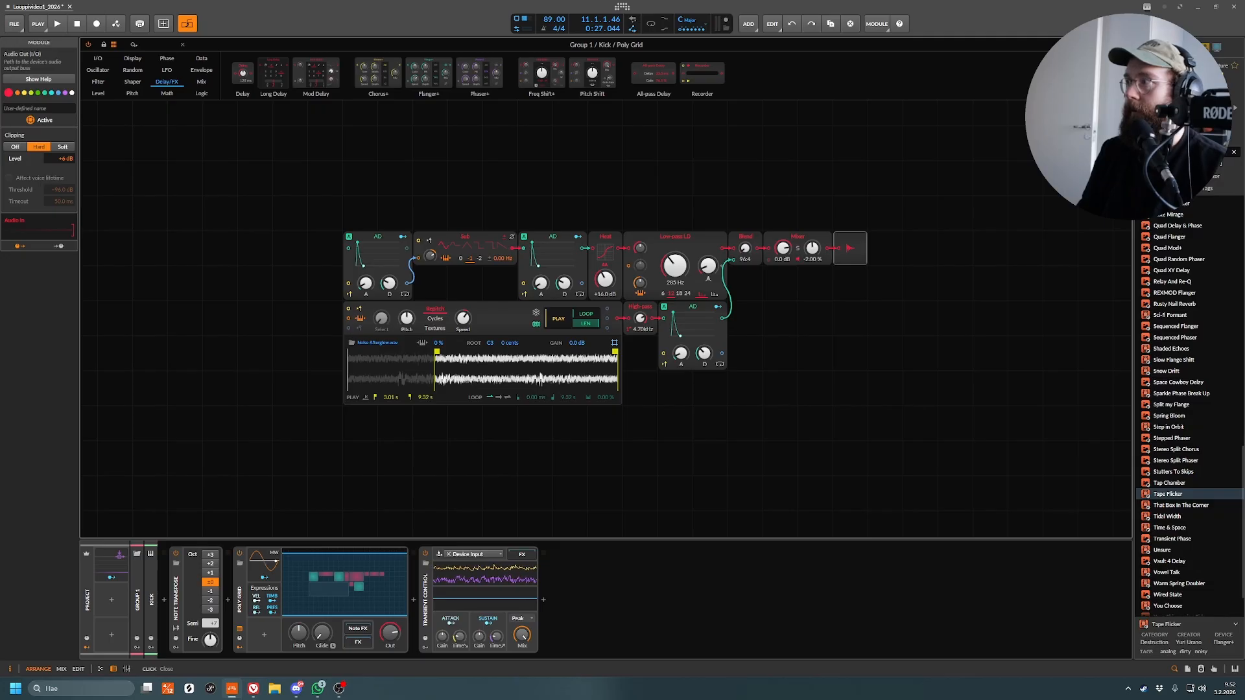
- Close the kick's grid editor and bypass the Transient Control device in the Kick track's chain
{"action": "key", "text": "Escape"}
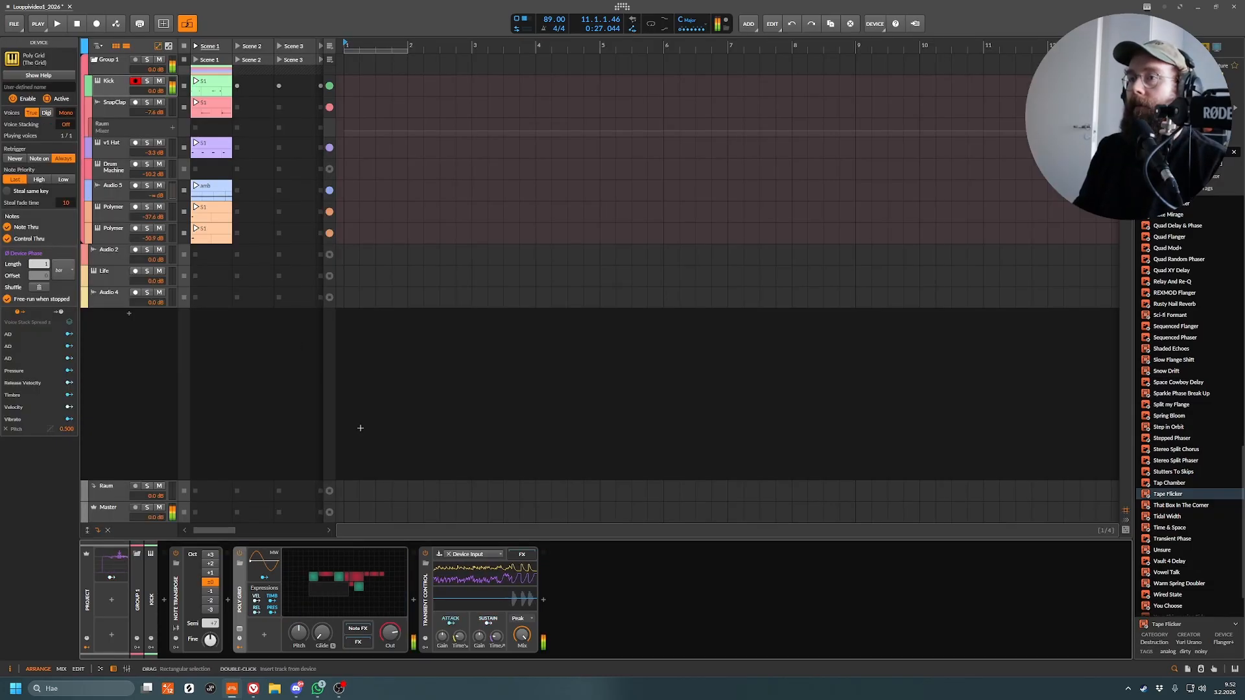
{"action": "left_click", "coordinate": [457, 603]}
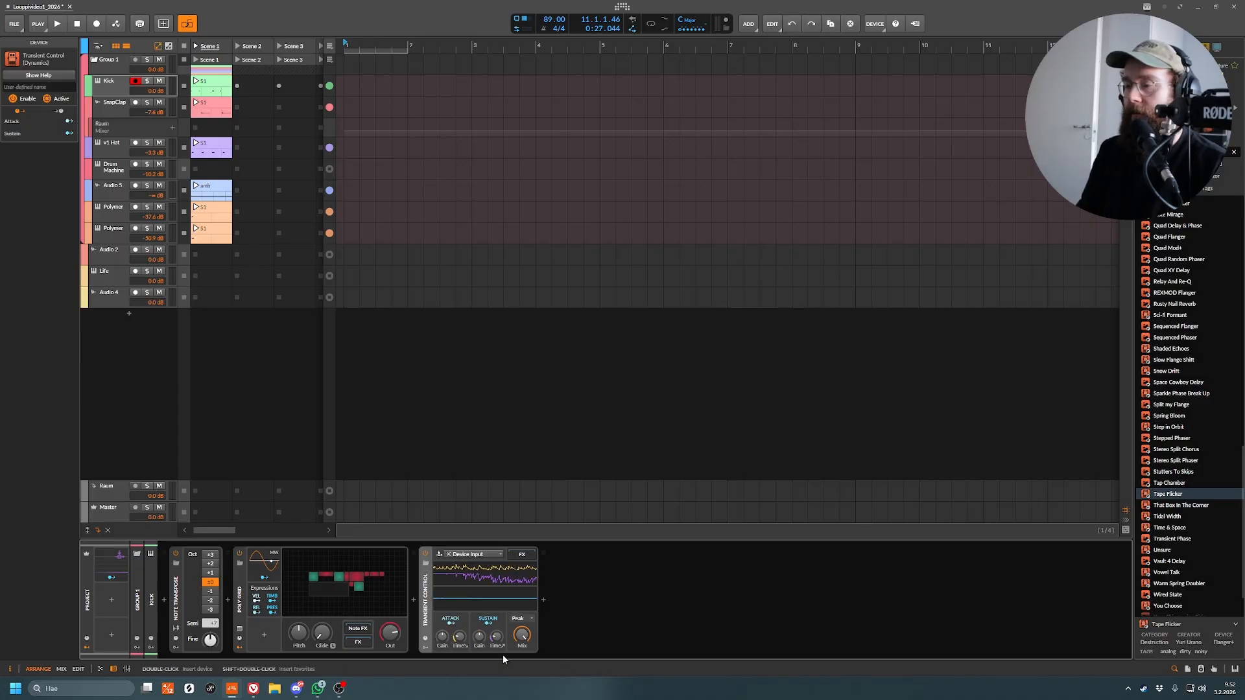
{"action": "left_click", "coordinate": [425, 556]}
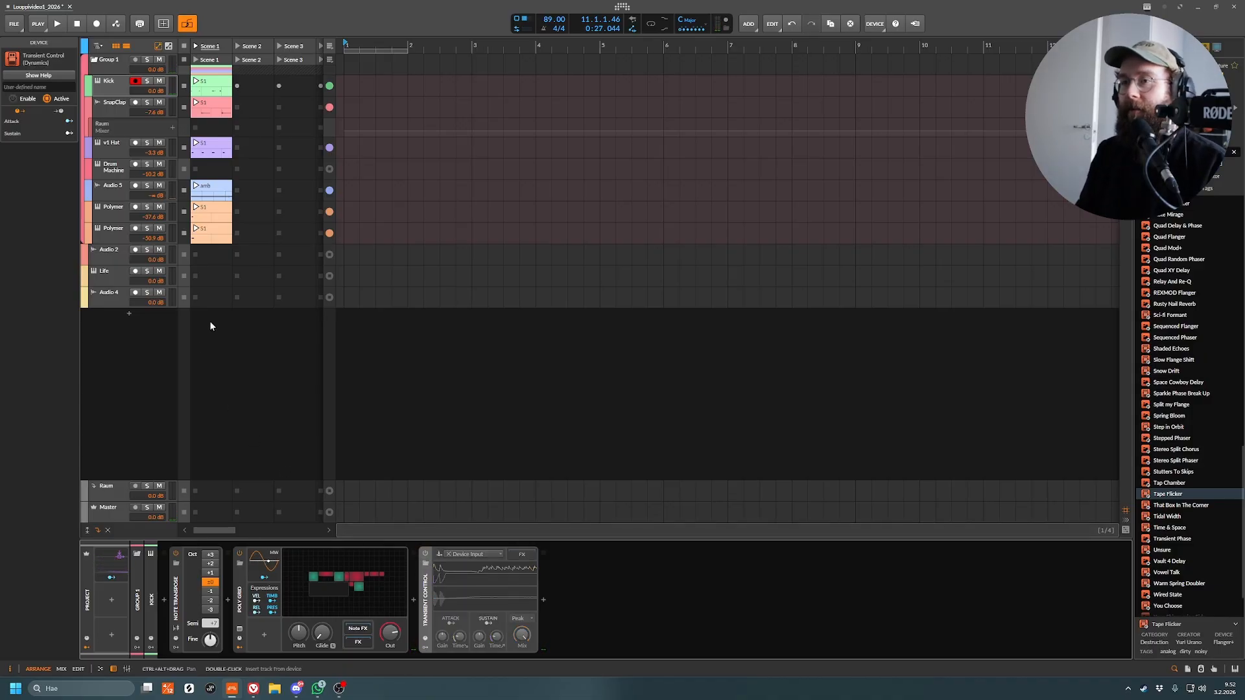
- Arm and solo the SnapClap track and open its Scene 1 clip to show the audio events
{"action": "left_click", "coordinate": [112, 107]}
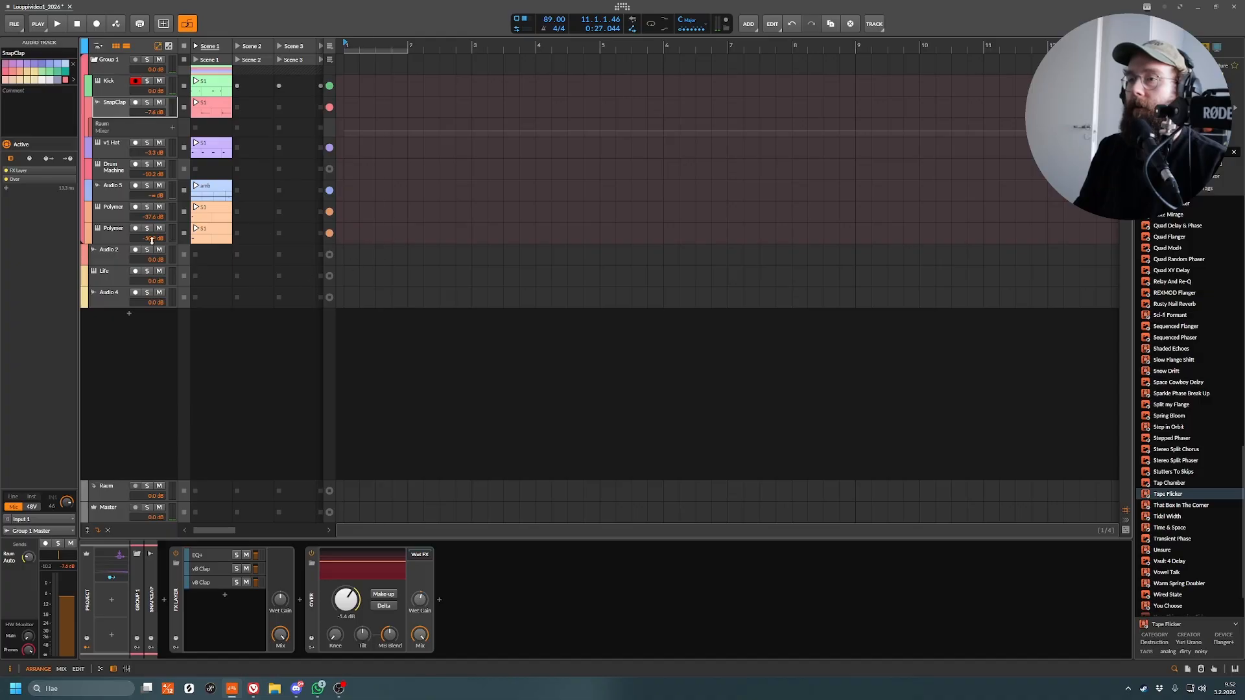
{"action": "left_click", "coordinate": [134, 102]}
{"action": "left_click", "coordinate": [147, 102]}
{"action": "double_click", "coordinate": [212, 111]}
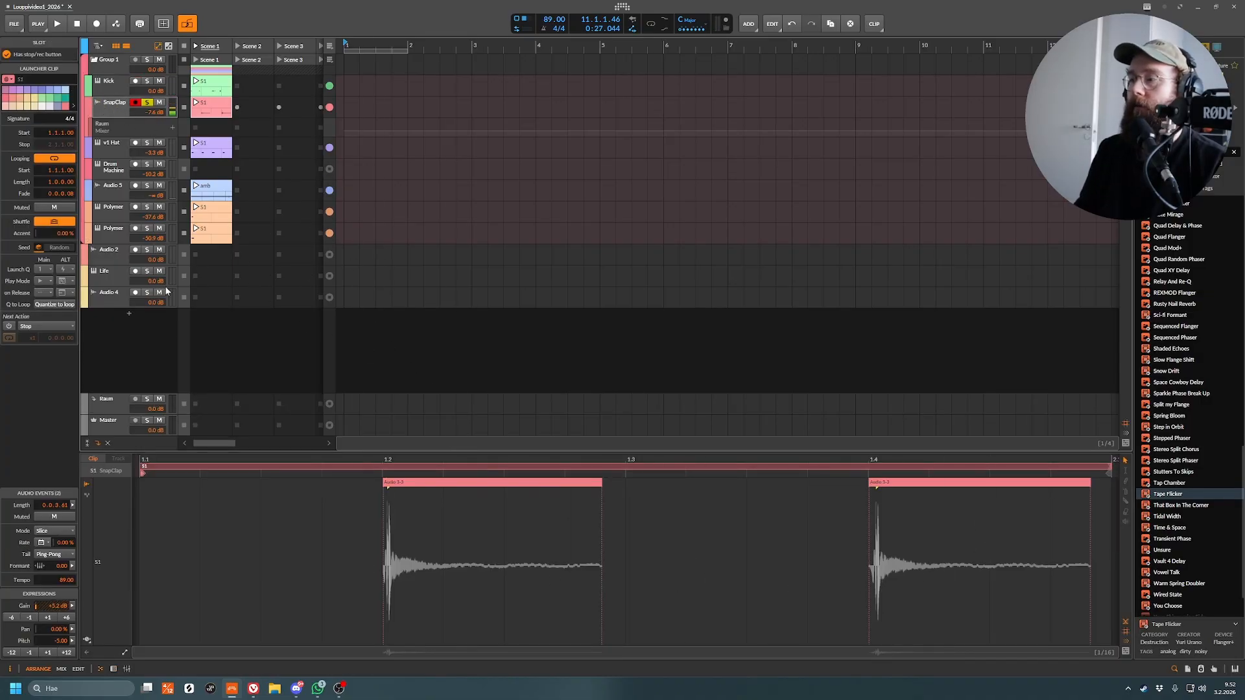
- Show SnapClap's FX Layer, solo the EQ+ layer and bypass its EQ+, Tool, Over and both Transient Control devices
{"action": "left_click", "coordinate": [197, 556]}
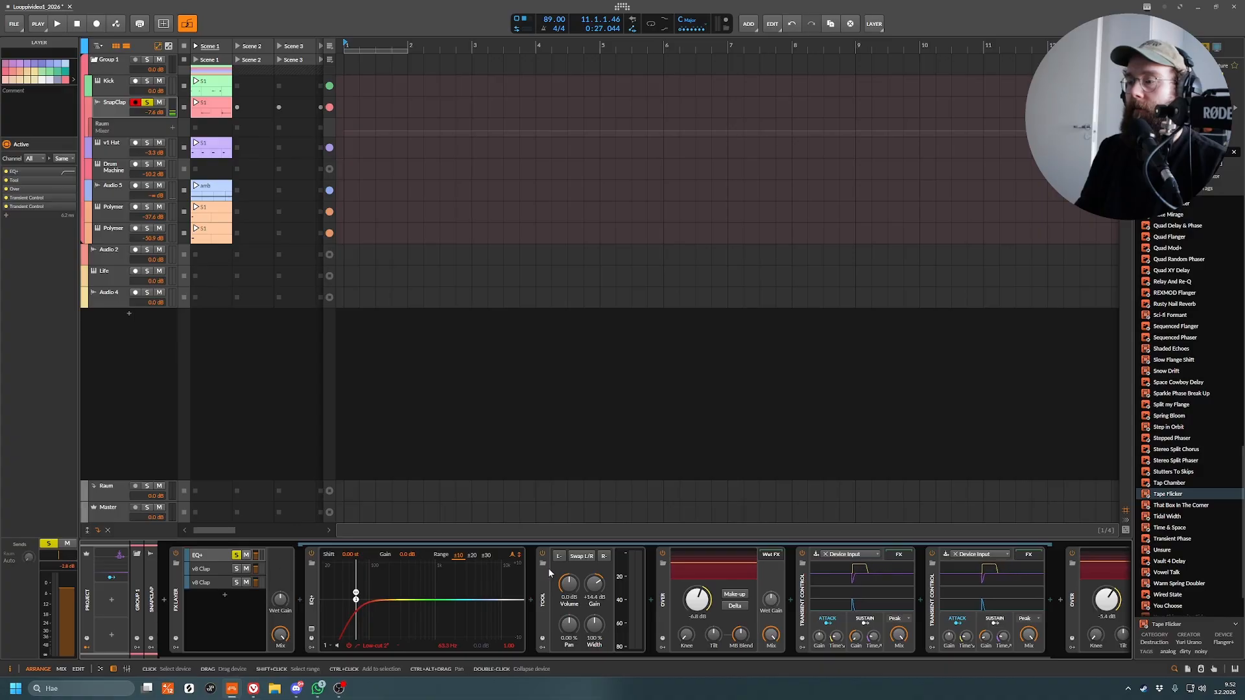
{"action": "left_click", "coordinate": [311, 554]}
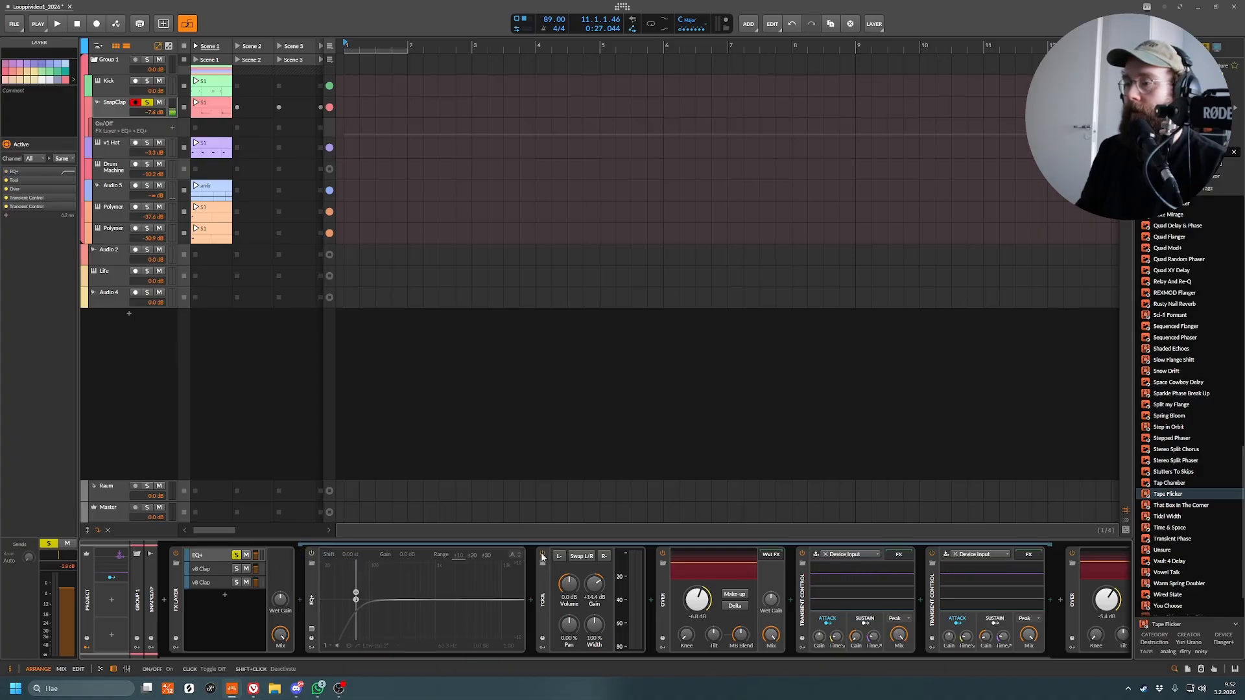
{"action": "left_click", "coordinate": [542, 554]}
{"action": "left_click", "coordinate": [662, 553]}
{"action": "left_click", "coordinate": [802, 554]}
{"action": "left_click", "coordinate": [932, 553]}
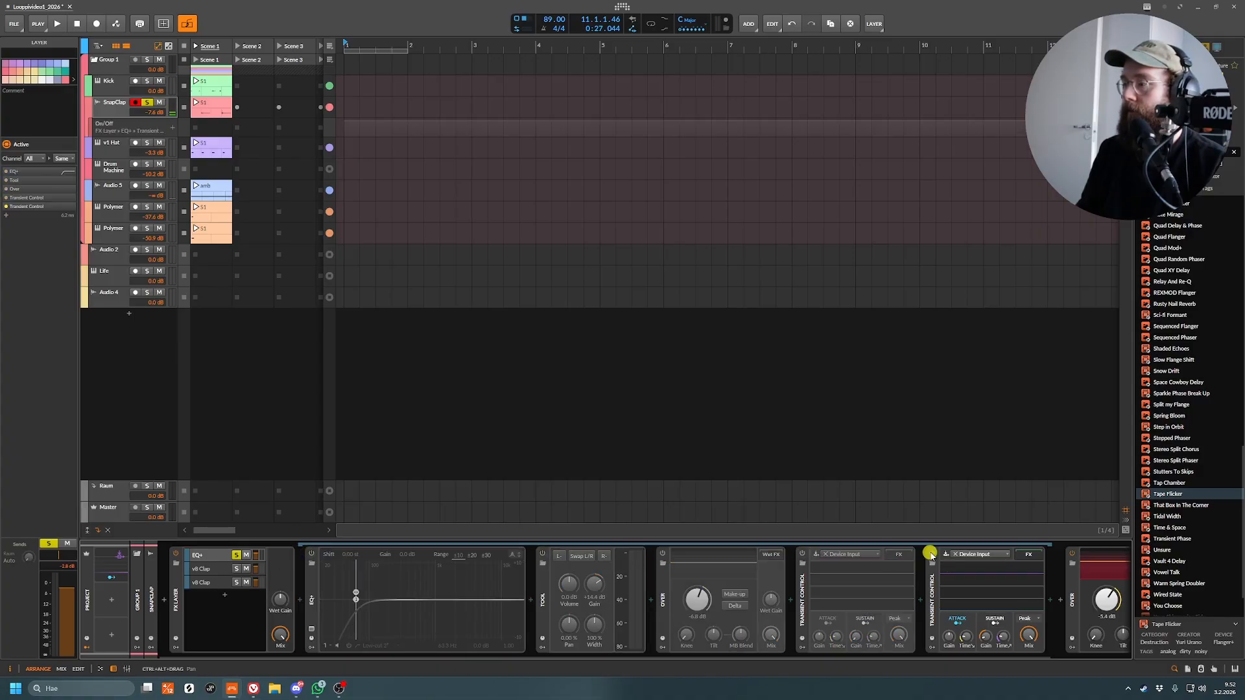
- Play the SnapClap loop with the EQ+ layer's devices bypassed to hear the snap, and stop playback
{"action": "left_click", "coordinate": [197, 107]}
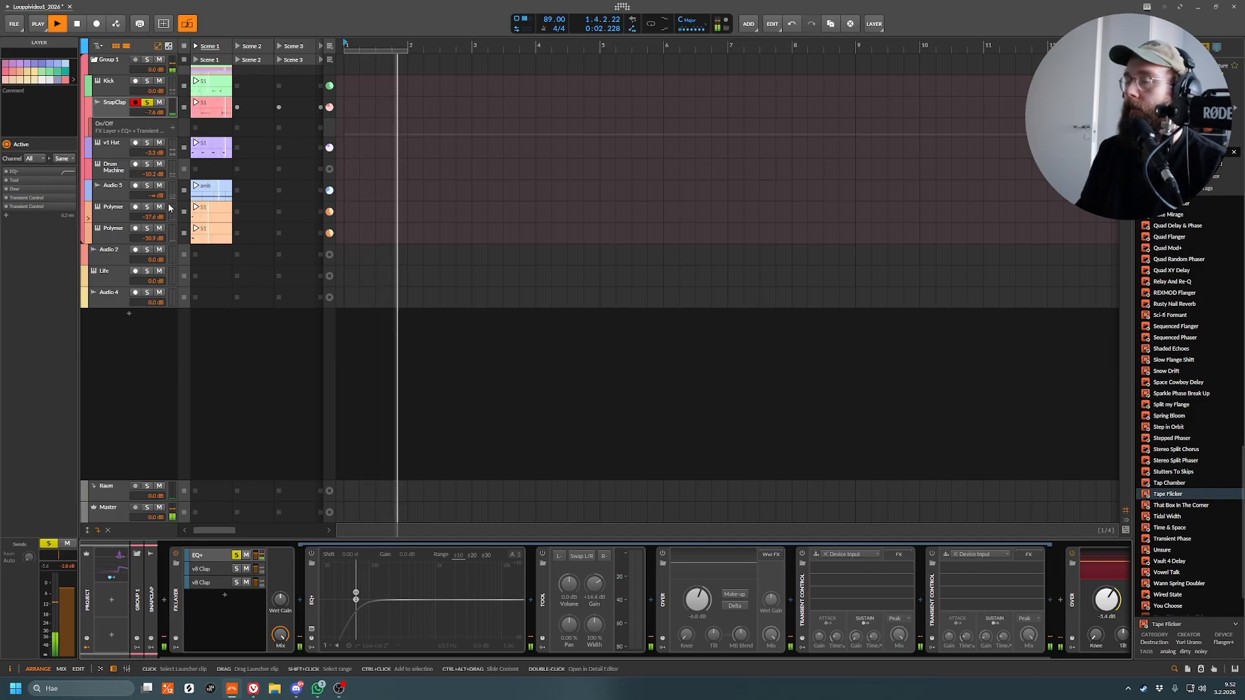
{"action": "left_click", "coordinate": [103, 112]}
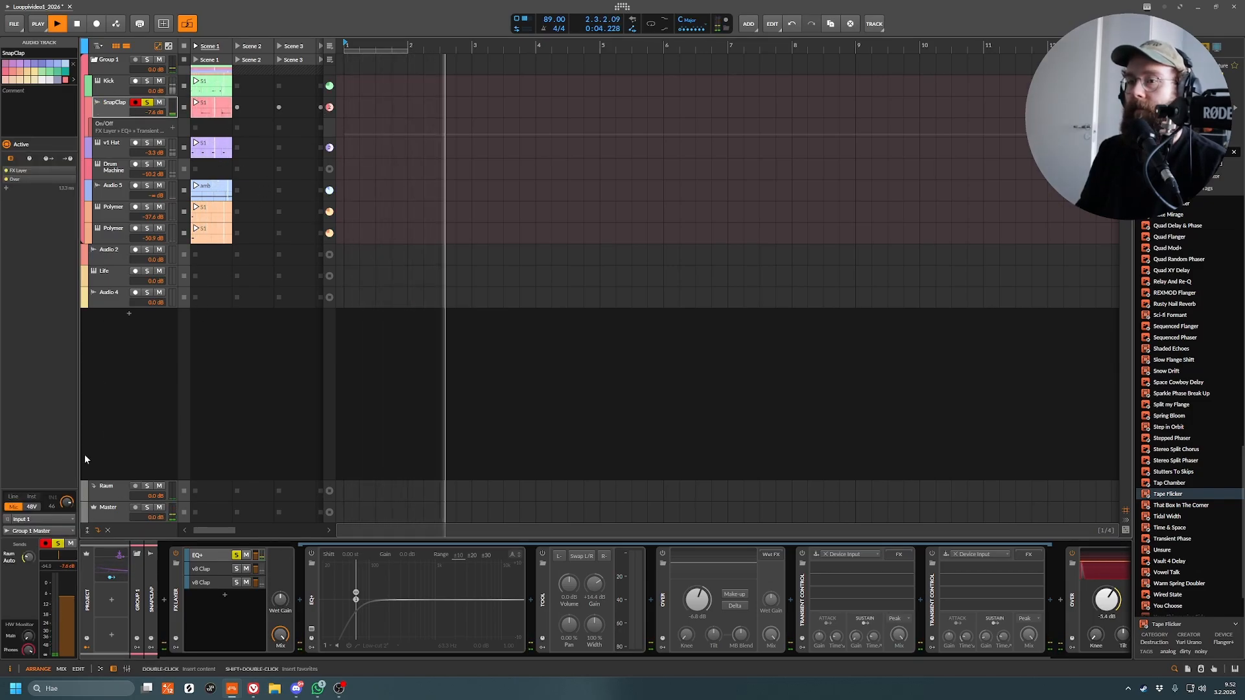
{"action": "key", "text": "space"}
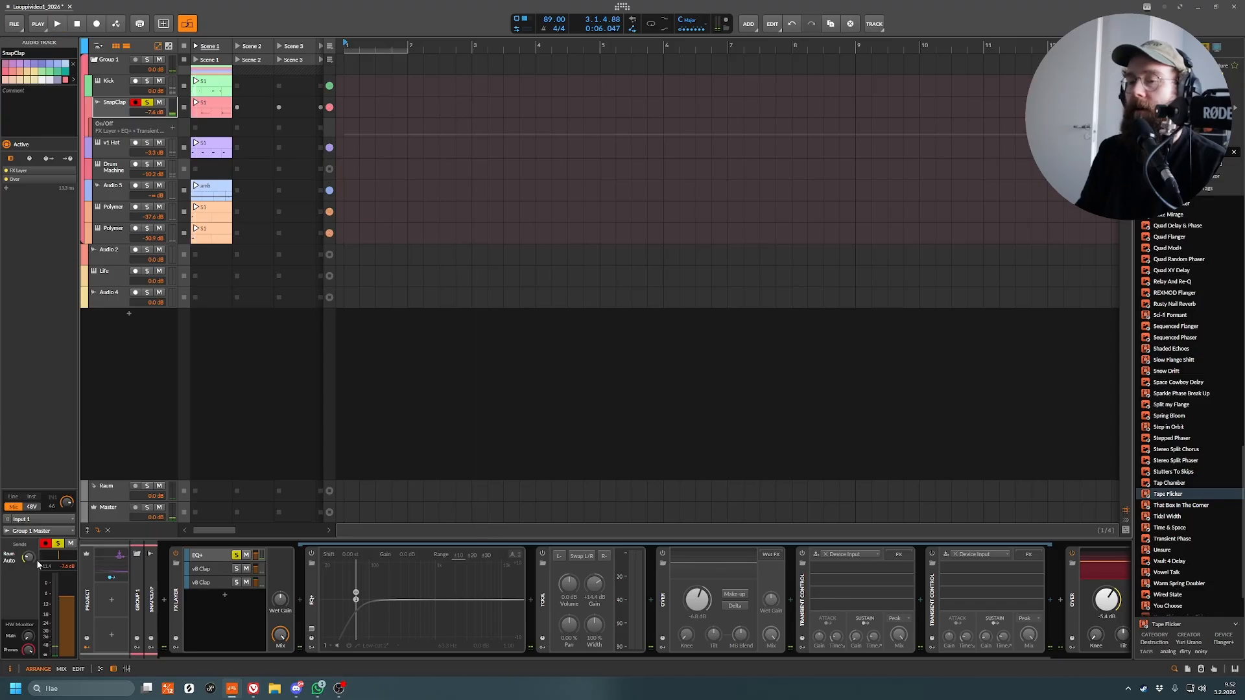
- Inspect the Raum reverb on its FX track by opening the plug-in window, and close it again
{"action": "left_click", "coordinate": [120, 485]}
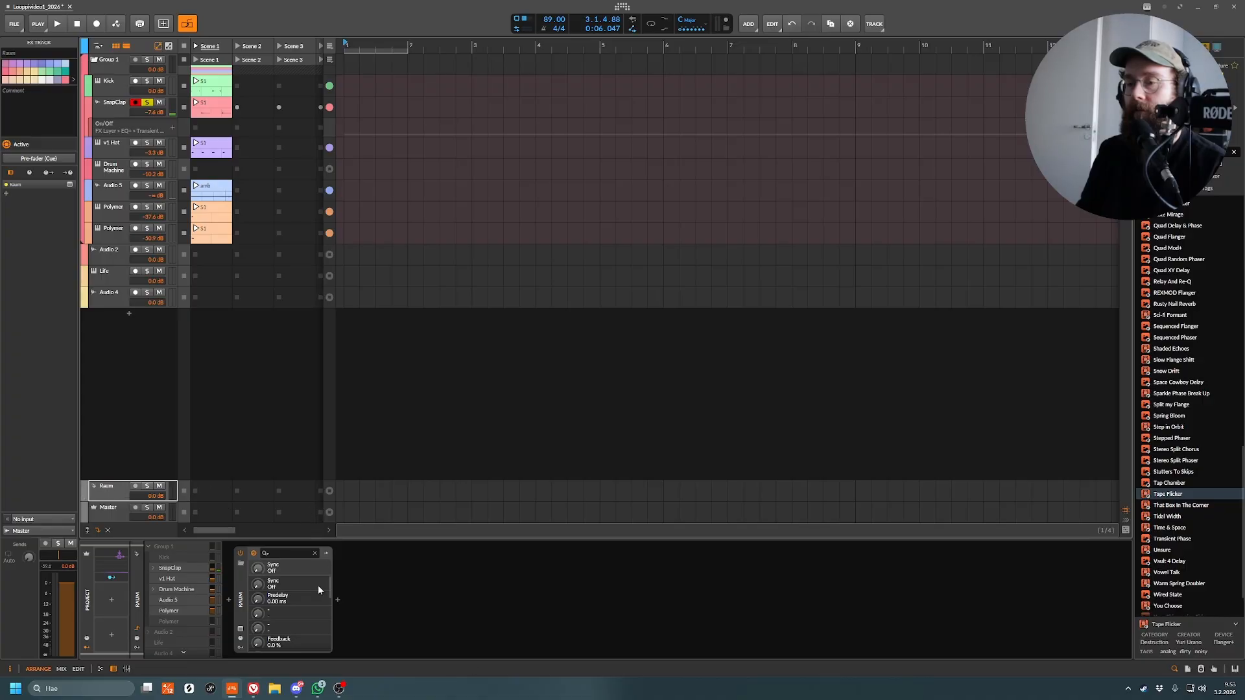
{"action": "left_click", "coordinate": [241, 628]}
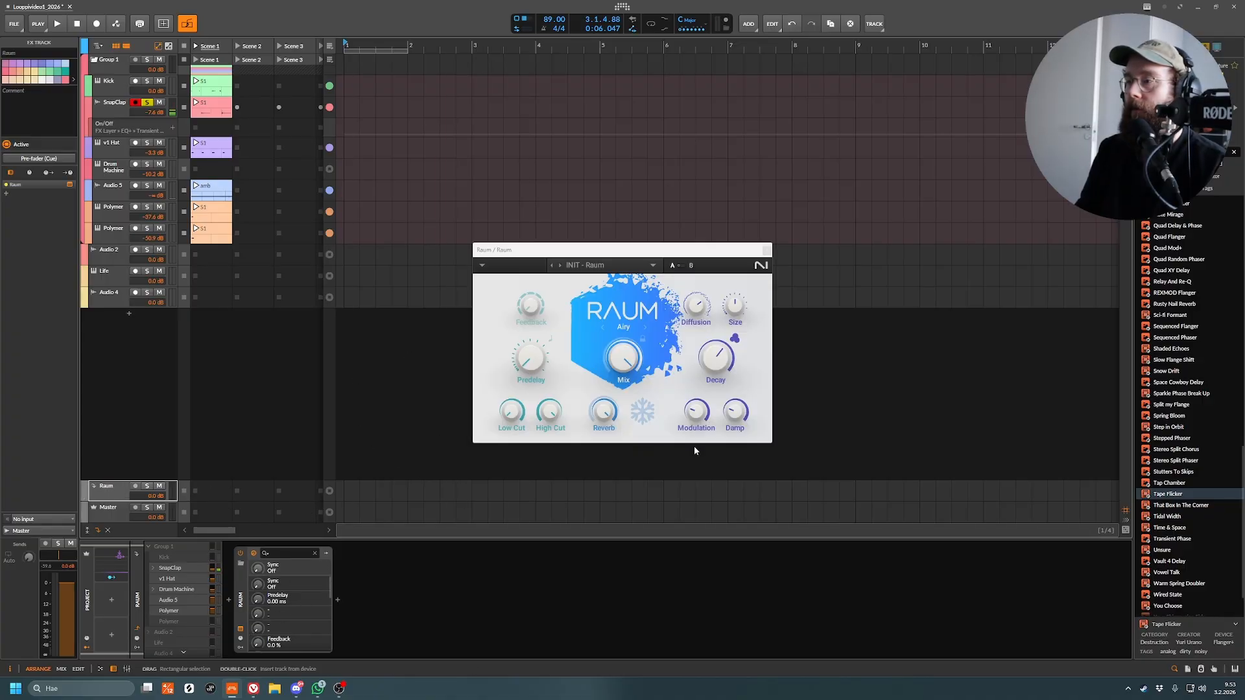
{"action": "left_click", "coordinate": [768, 250]}
- Turn SnapClap's Raum send down to -∞ dB and audition the snap without reverb
{"action": "left_click", "coordinate": [115, 108]}
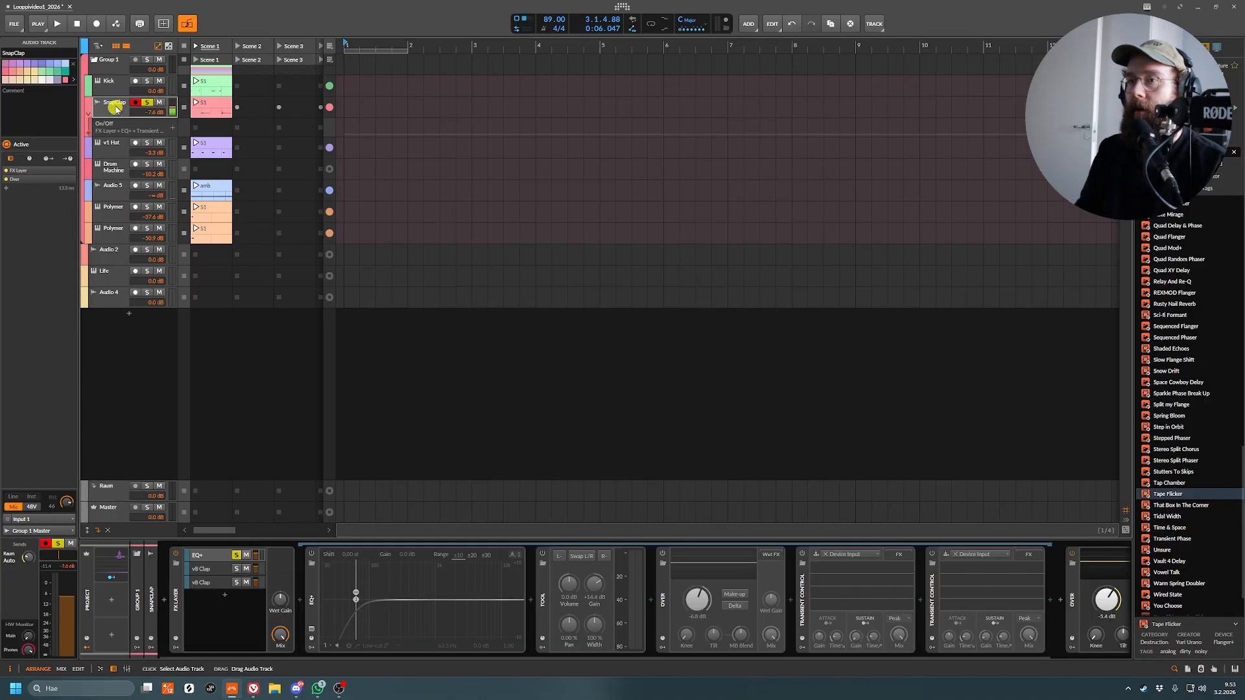
{"action": "left_click", "coordinate": [28, 556]}
{"action": "key", "text": "space"}
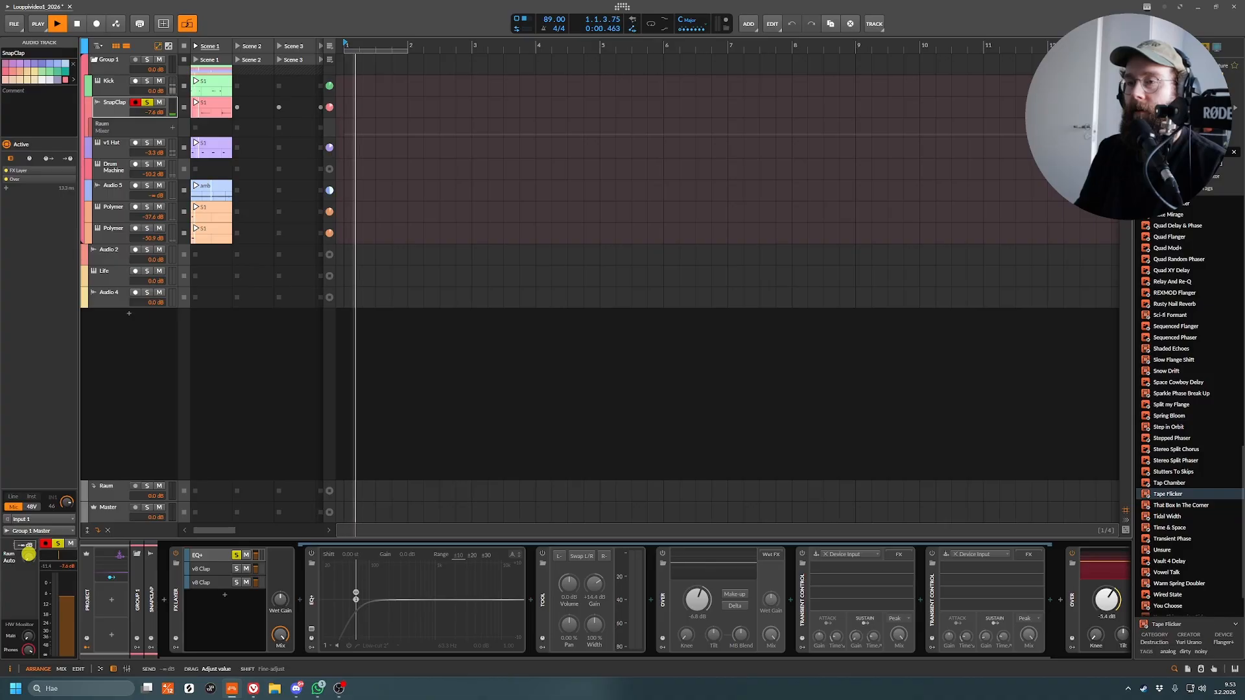
{"action": "left_click_drag", "start_coordinate": [28, 556], "coordinate": [27, 556]}
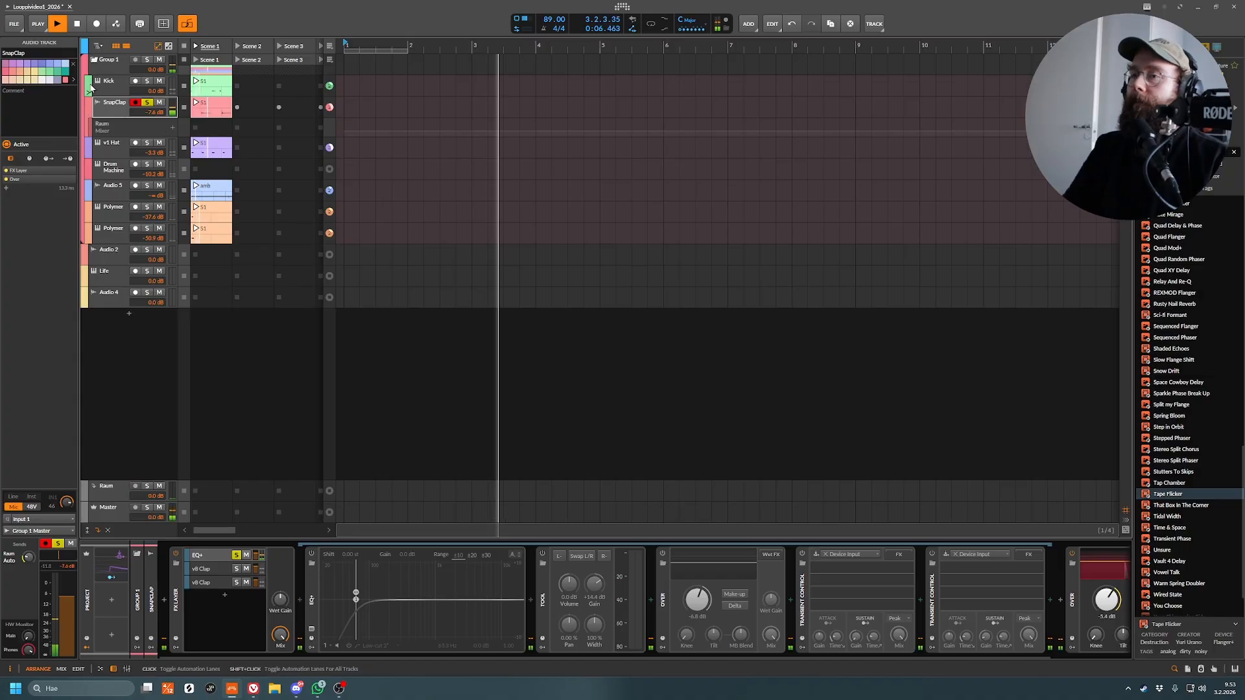
{"action": "key", "text": "space"}
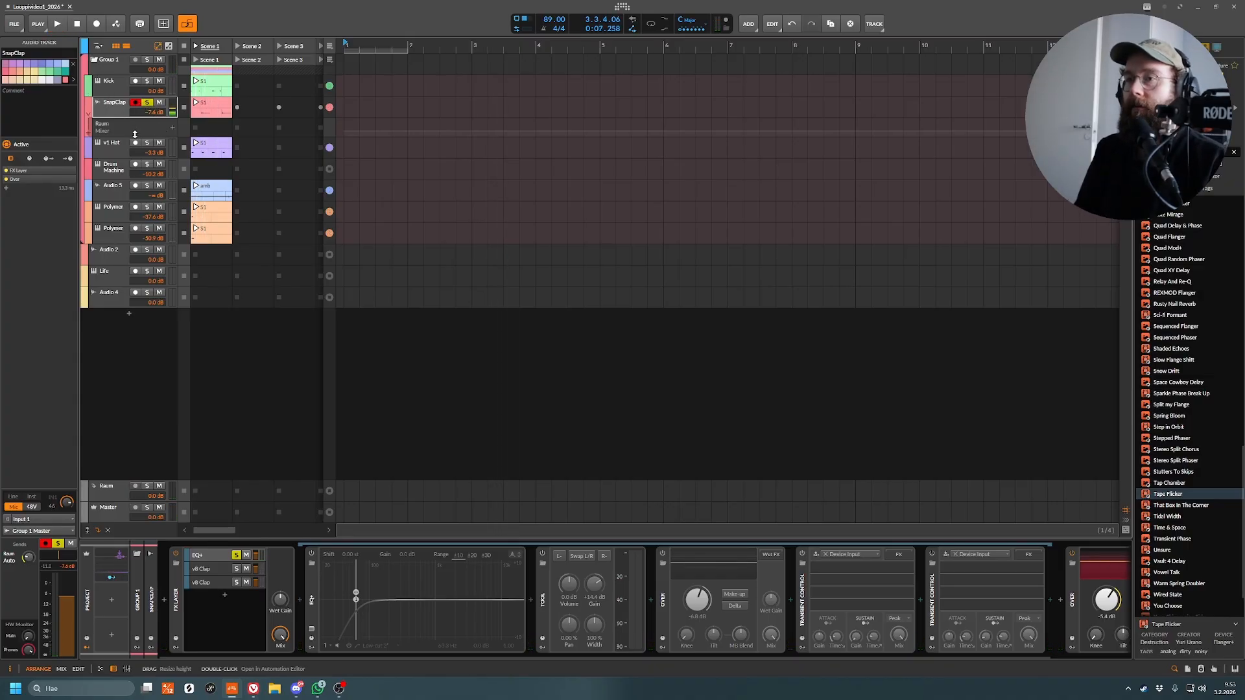
{"action": "key", "text": "space"}
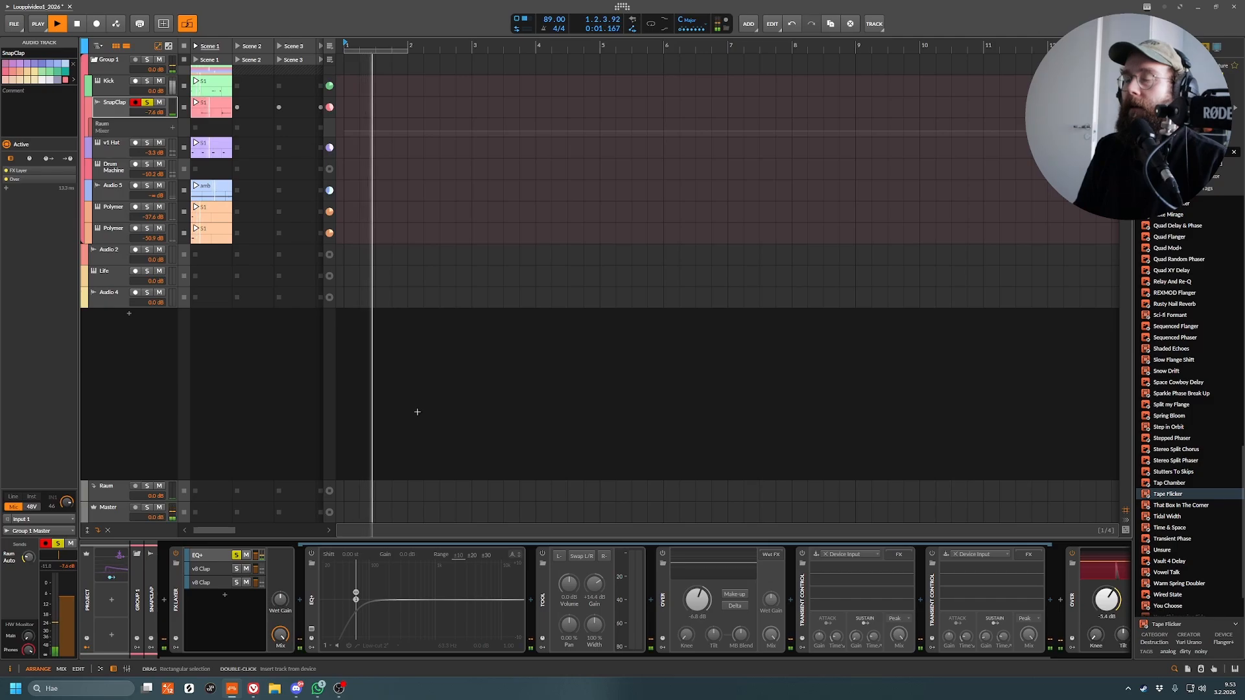
{"action": "key", "text": "space"}
- Re-enable the EQ+, Tool, Over and both Transient Control devices in turn, auditioning the snap along the way
{"action": "left_click", "coordinate": [311, 553]}
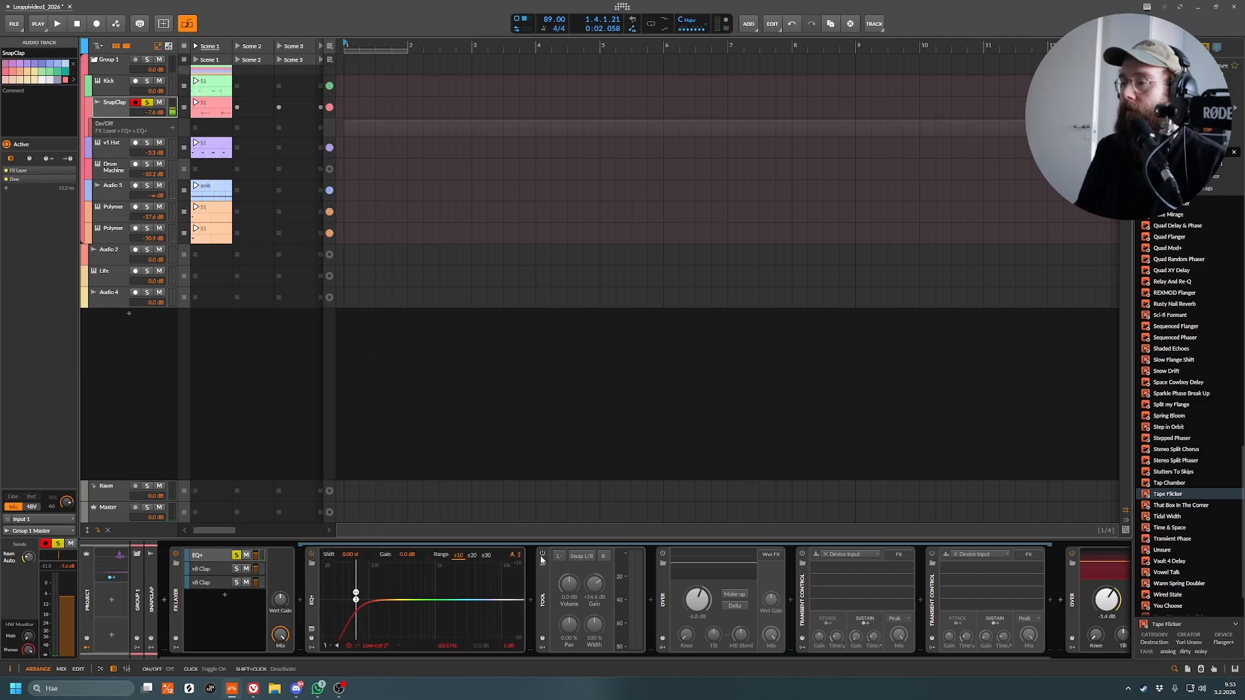
{"action": "left_click", "coordinate": [542, 556]}
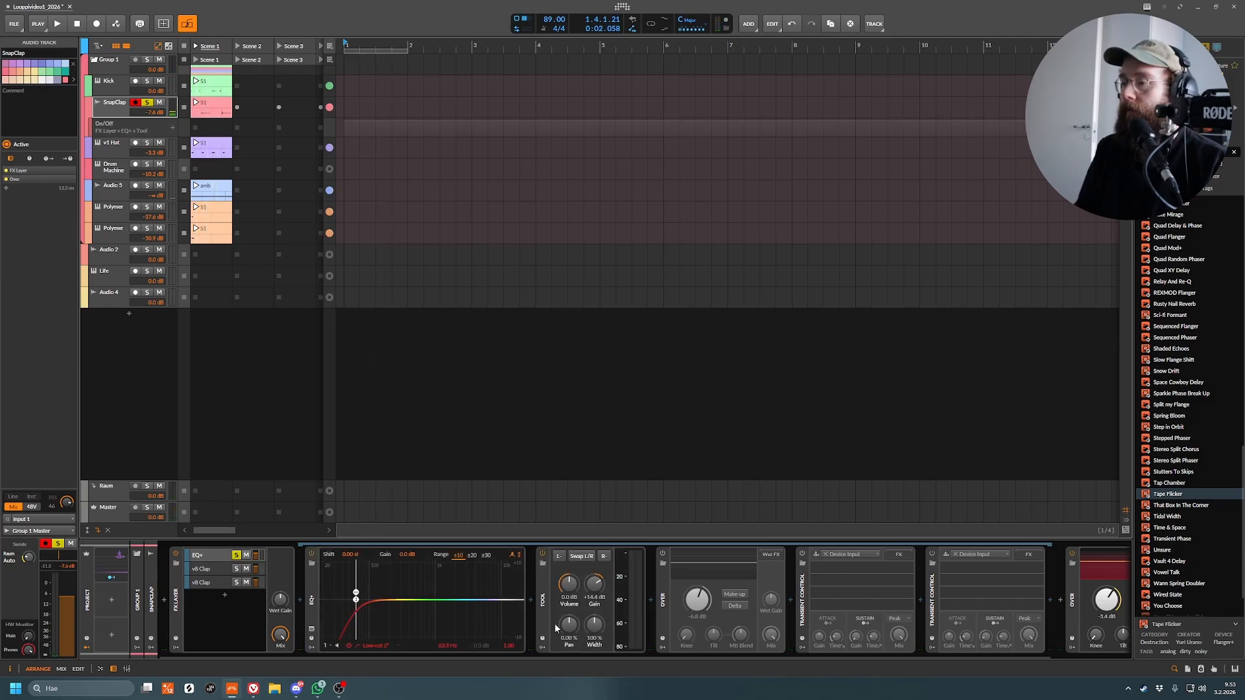
{"action": "left_click", "coordinate": [663, 553]}
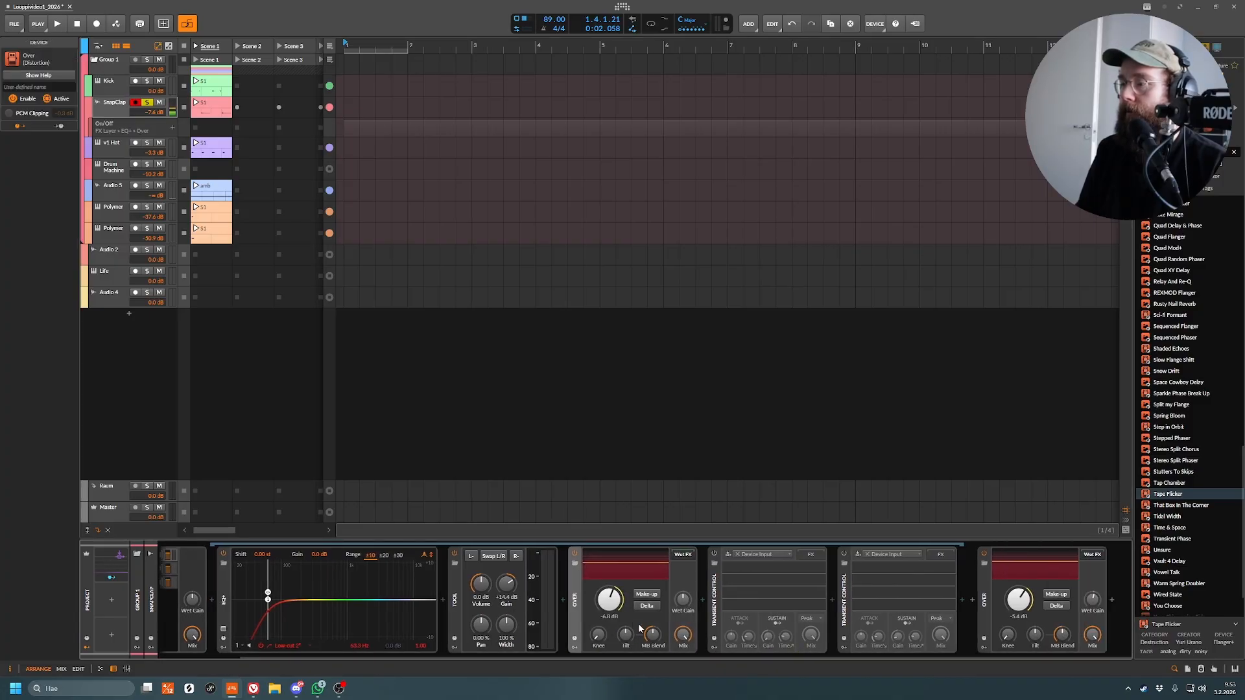
{"action": "key", "text": "space"}
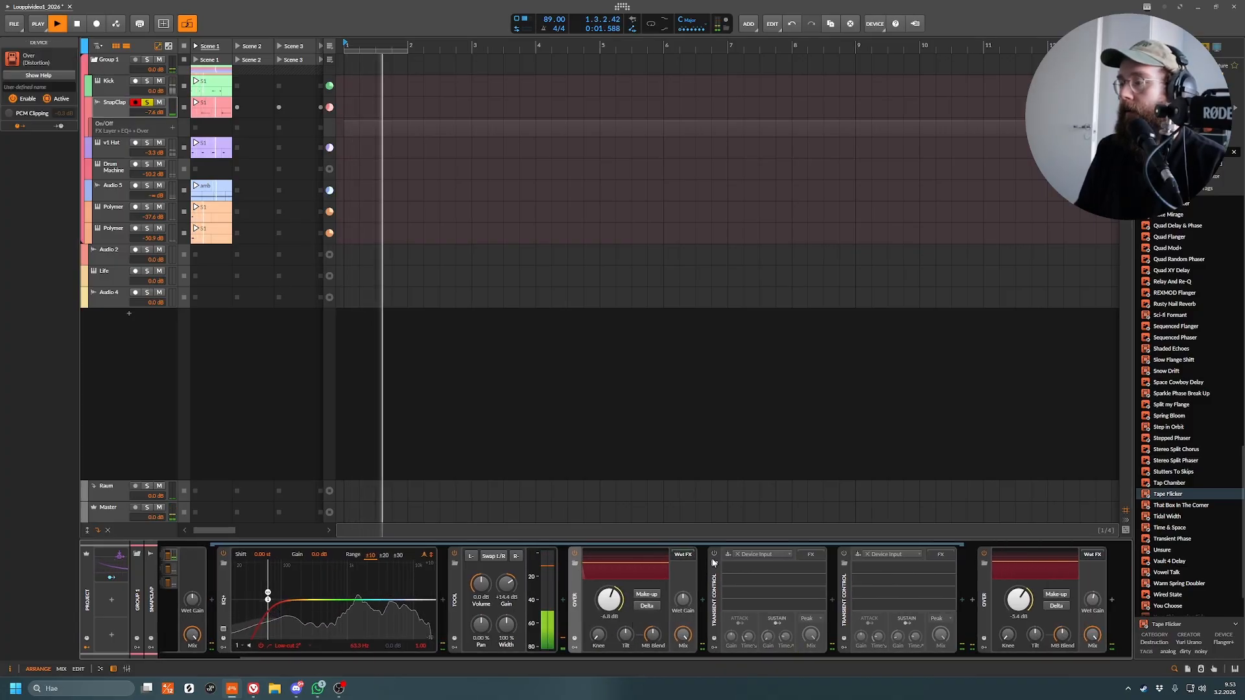
{"action": "left_click", "coordinate": [716, 604]}
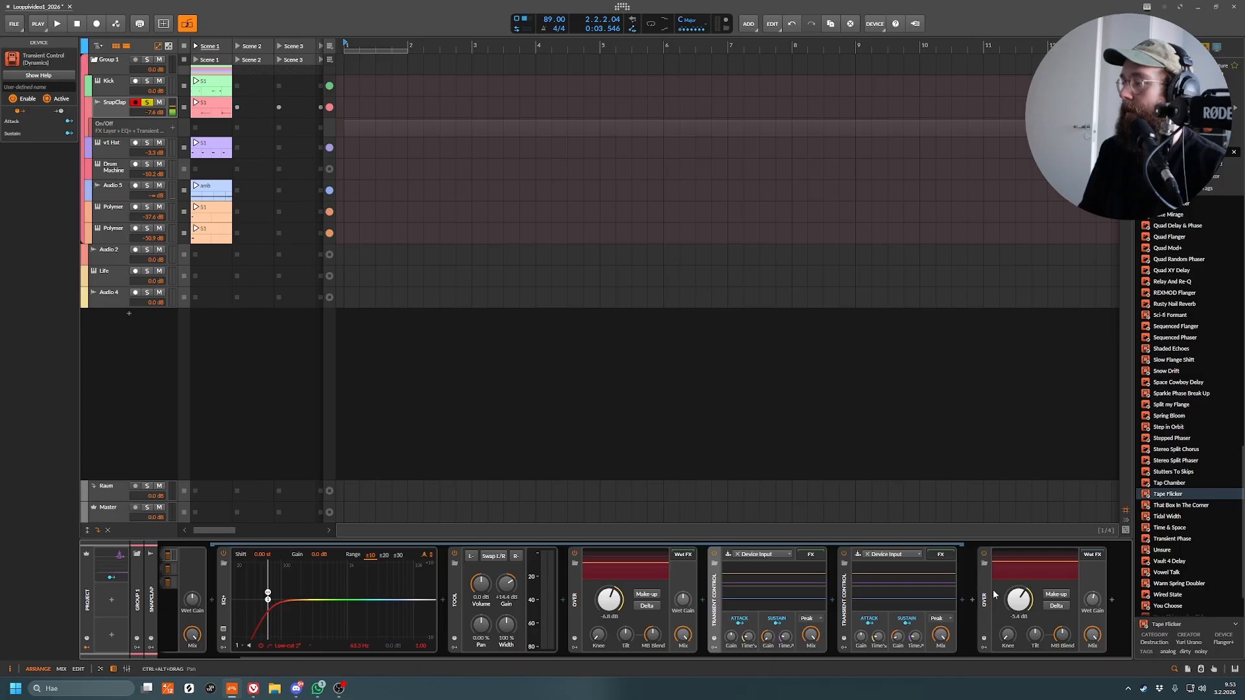
- Play the SnapClap loop to hear the fully processed EQ+ layer, and stop playback
{"action": "key", "text": "space"}
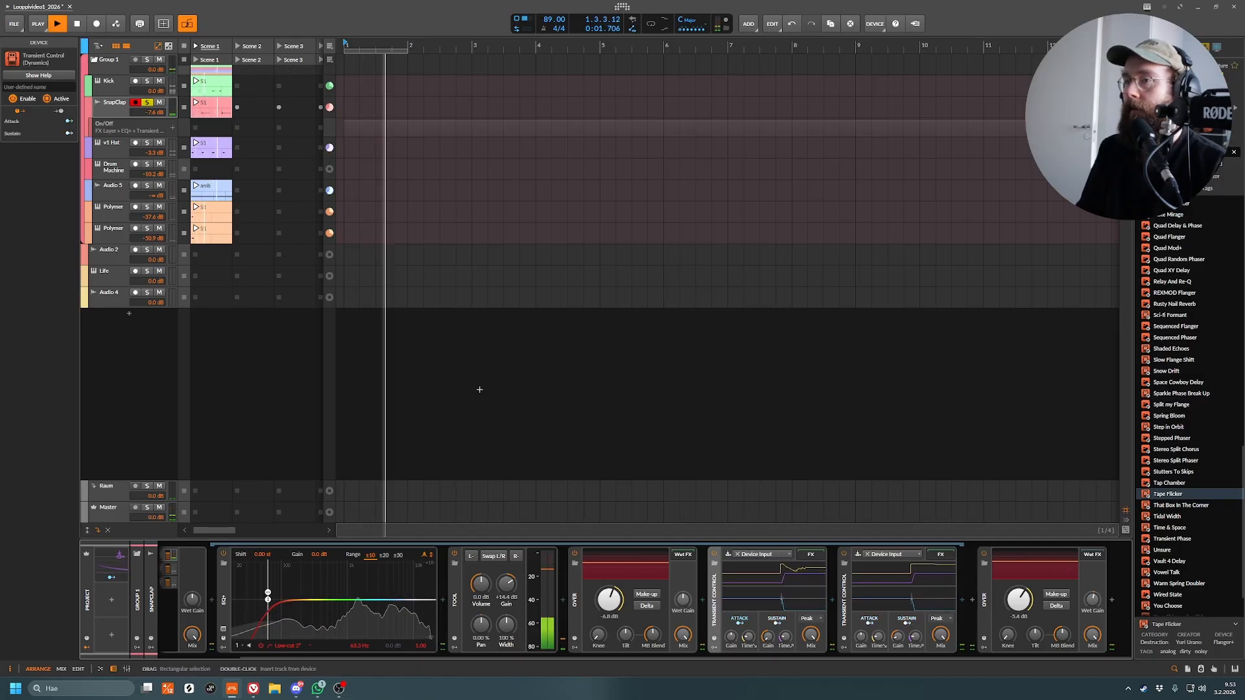
{"action": "left_click_drag", "start_coordinate": [681, 658], "coordinate": [340, 652]}
{"action": "left_click", "coordinate": [980, 660]}
{"action": "key", "text": "space"}
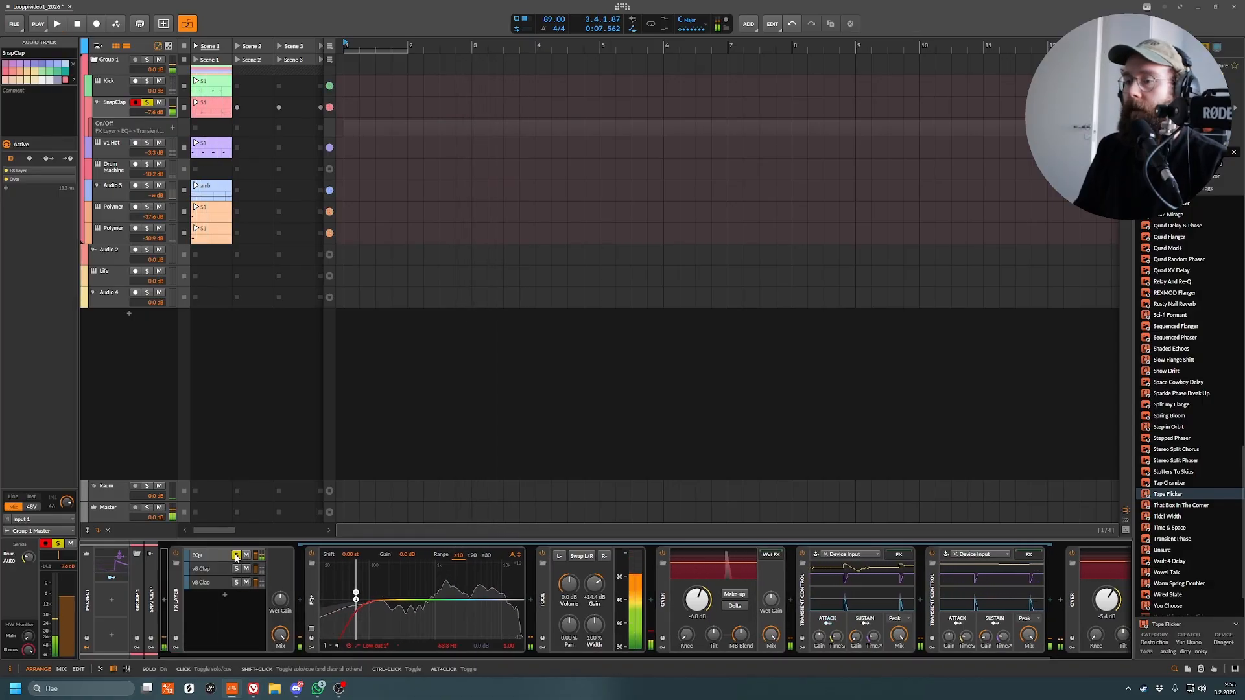
- Solo the first v8 Clap layer instead of the EQ+ layer and show its device chain
{"action": "left_click", "coordinate": [209, 570]}
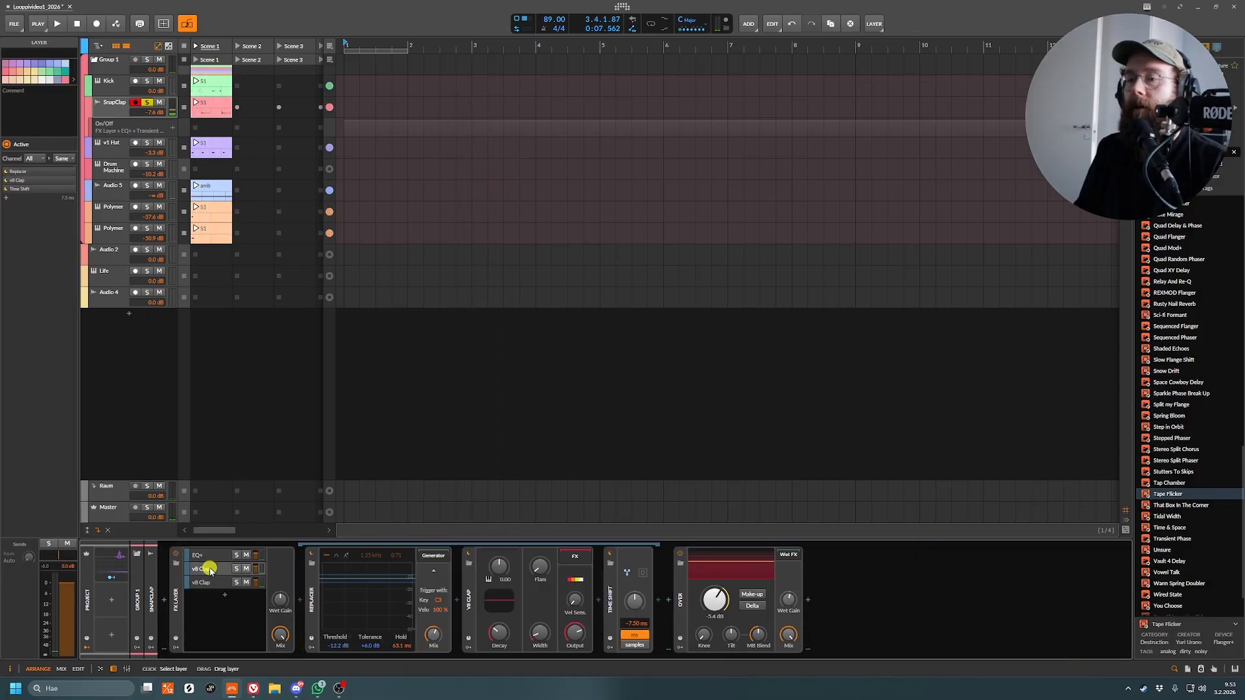
{"action": "left_click", "coordinate": [236, 569]}
{"action": "left_click", "coordinate": [207, 571]}
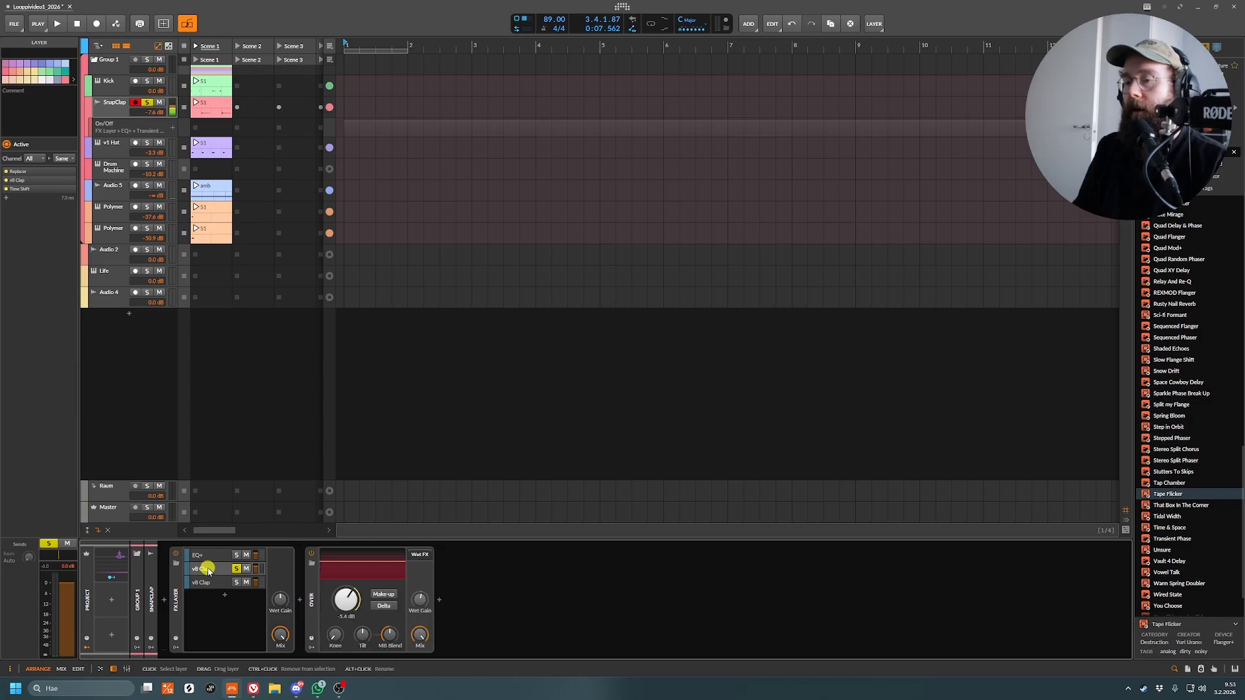
{"action": "left_click", "coordinate": [208, 571]}
- Examine the layer's Replacer device and its generator slot alongside the audio hits in the SnapClap clip
{"action": "left_click", "coordinate": [315, 599]}
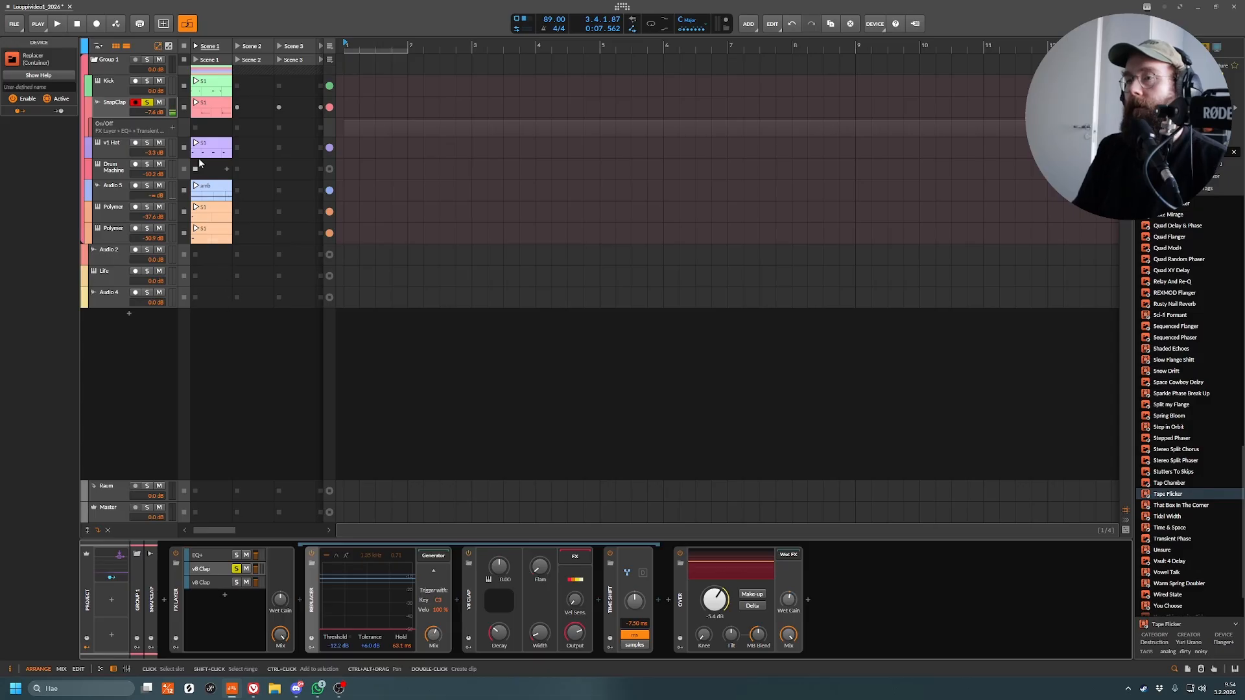
{"action": "double_click", "coordinate": [216, 109]}
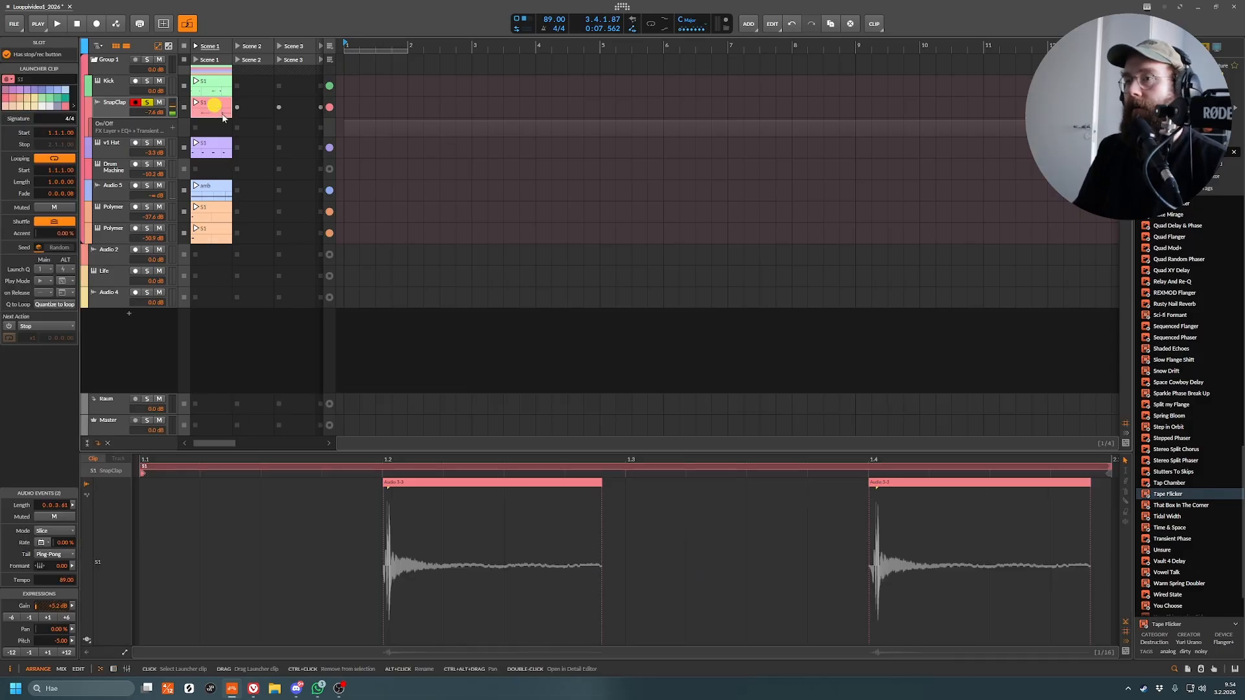
{"action": "double_click", "coordinate": [115, 106]}
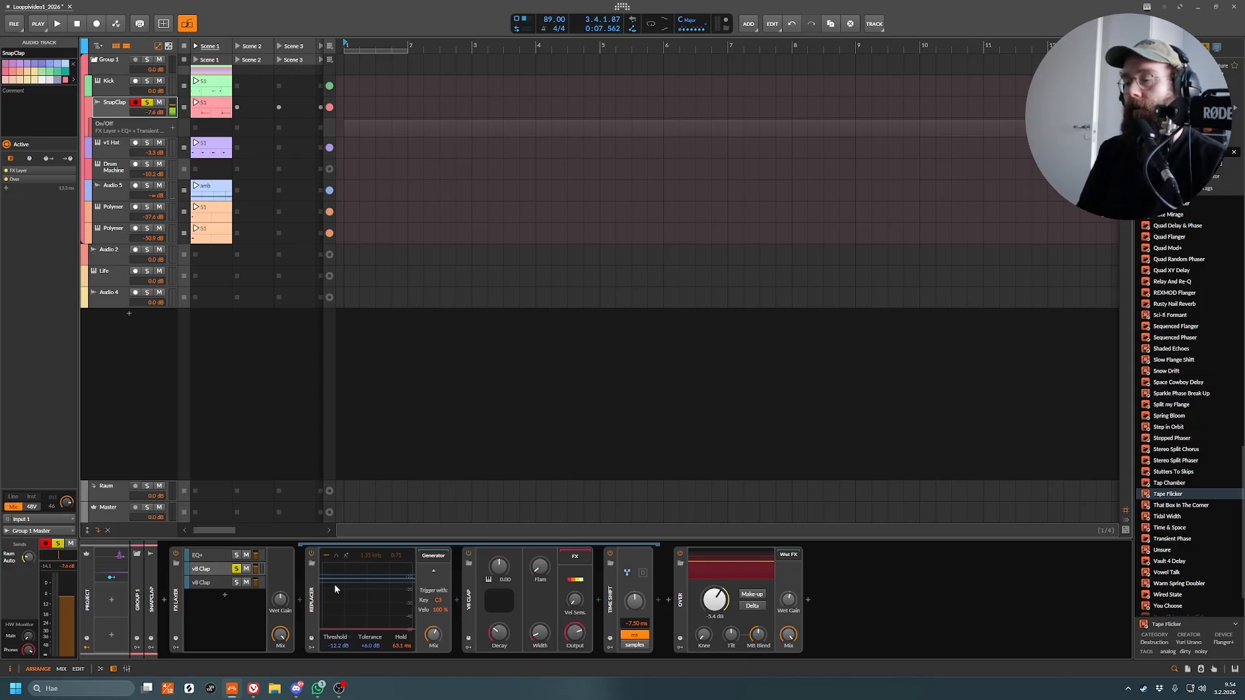
{"action": "left_click", "coordinate": [430, 556]}
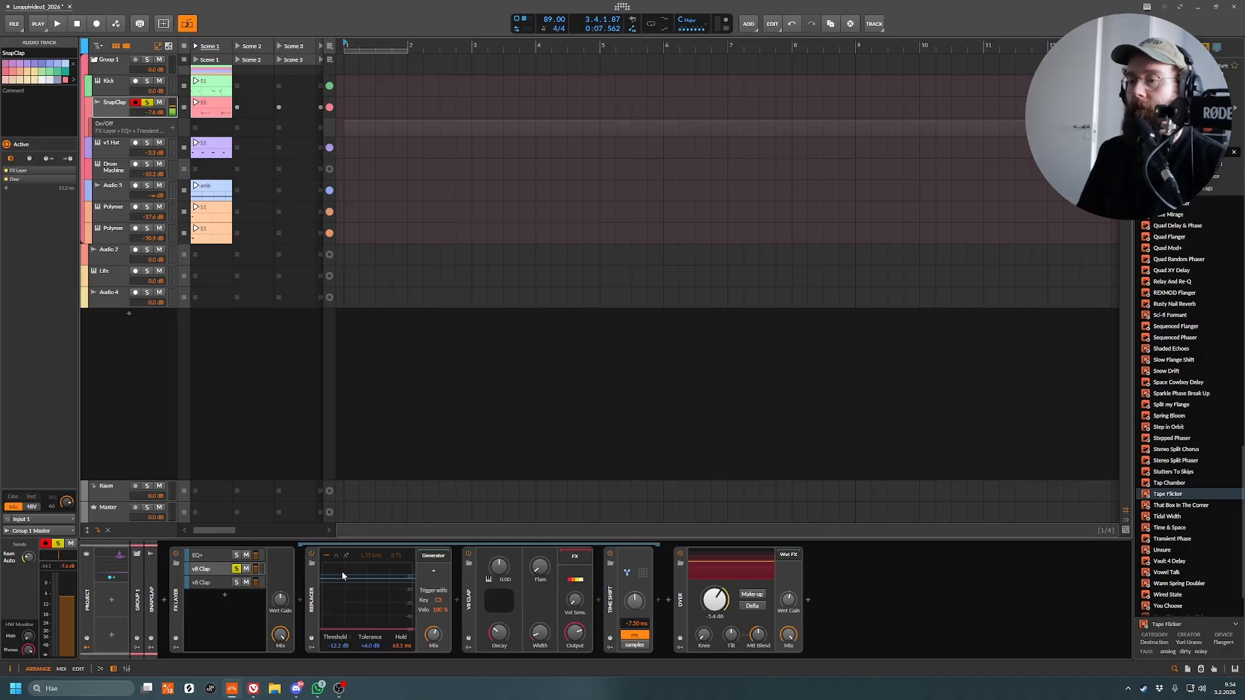
- Select the v8 Clap device and adjust its Decay by ear while the loop plays
{"action": "left_click", "coordinate": [469, 604]}
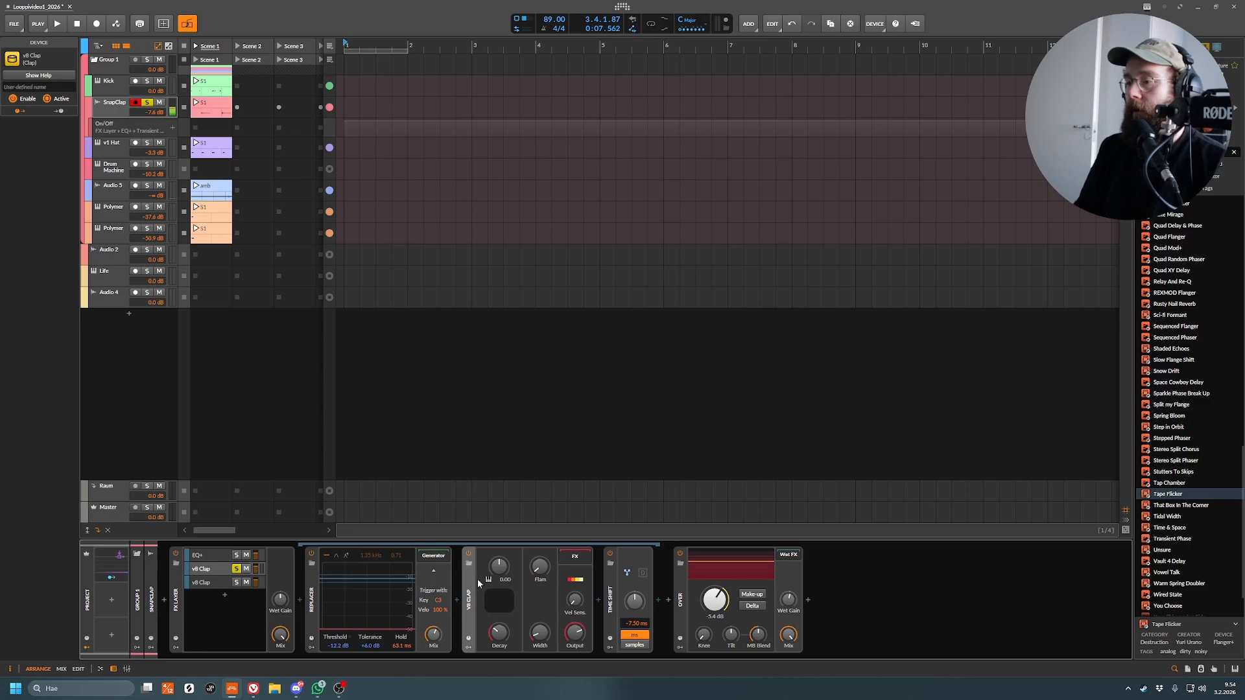
{"action": "key", "text": "space"}
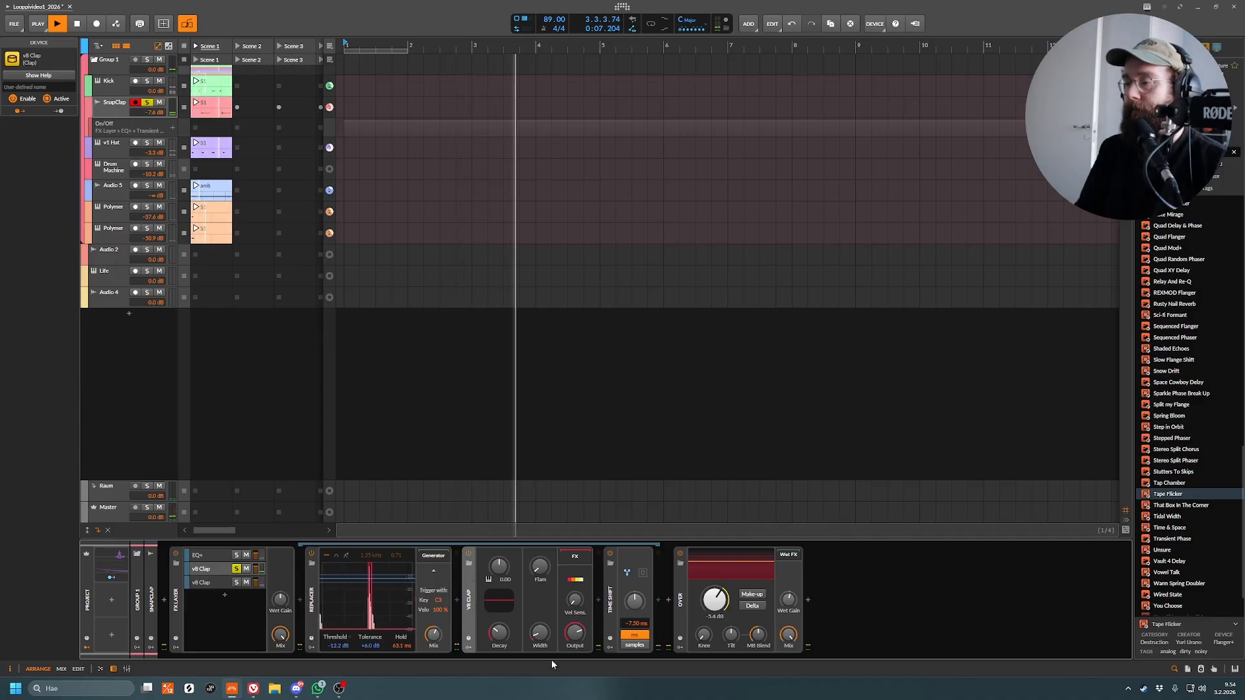
{"action": "left_click", "coordinate": [500, 633]}
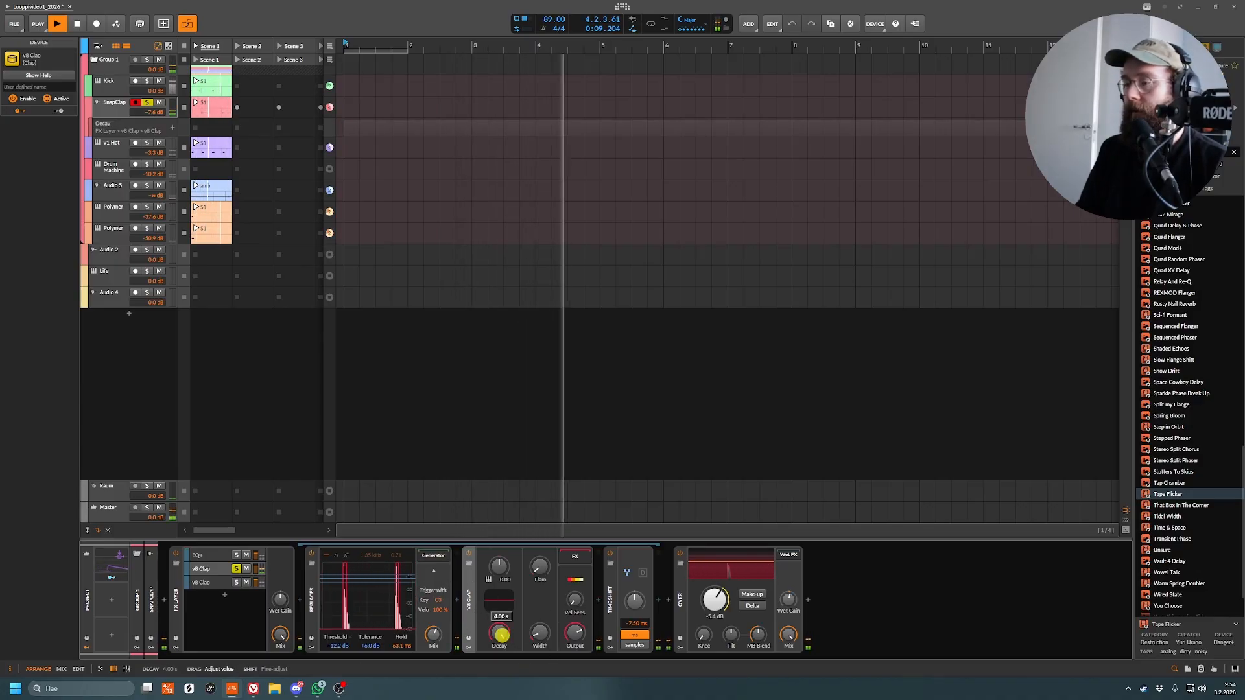
{"action": "mouse_move", "coordinate": [500, 632]}
{"action": "left_mouse_down"}
{"action": "mouse_move", "coordinate": [500, 658]}
{"action": "mouse_move", "coordinate": [483, 628]}
{"action": "left_mouse_up"}
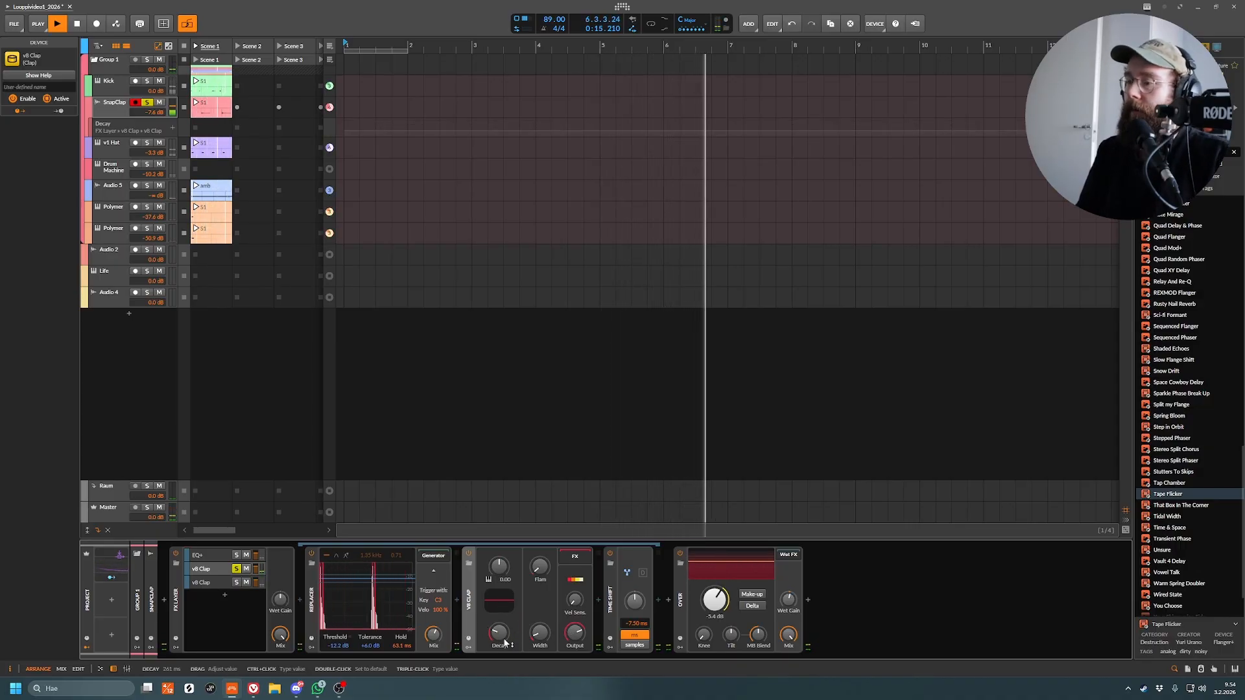
- Fine-tune the v8 Clap's Decay by ear, select the layer's Time Shift device and stop playback
{"action": "left_click_drag", "start_coordinate": [505, 634], "coordinate": [505, 636]}
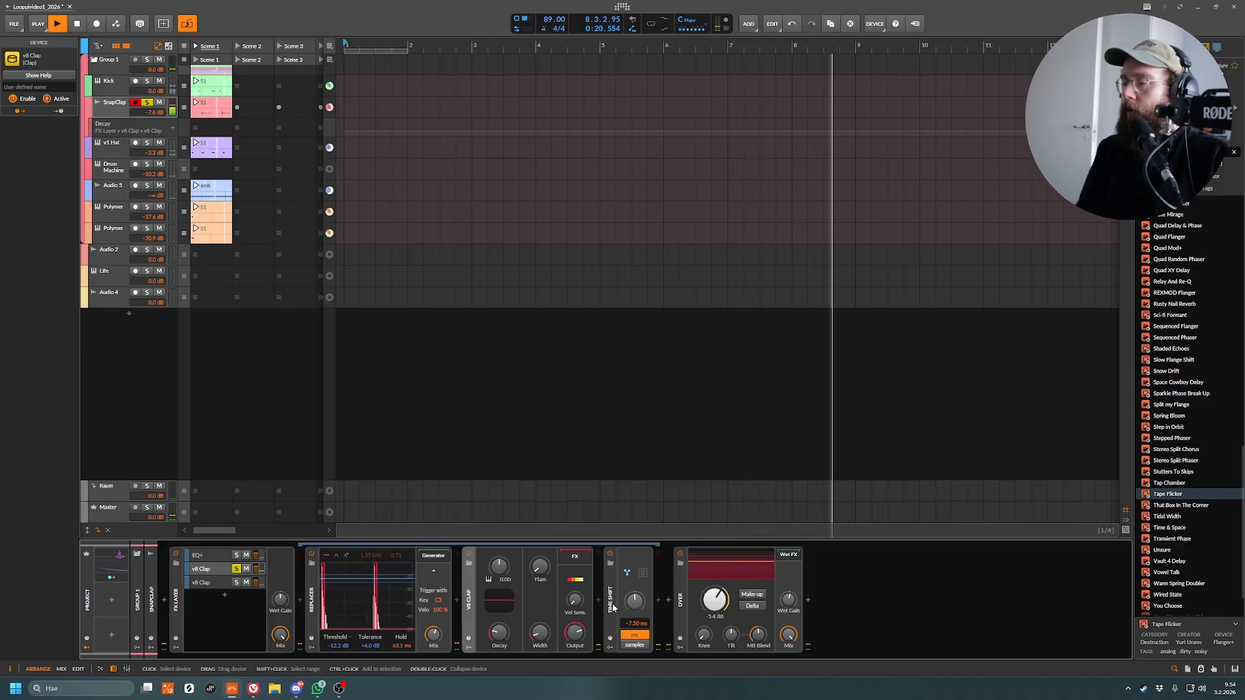
{"action": "left_click", "coordinate": [612, 610]}
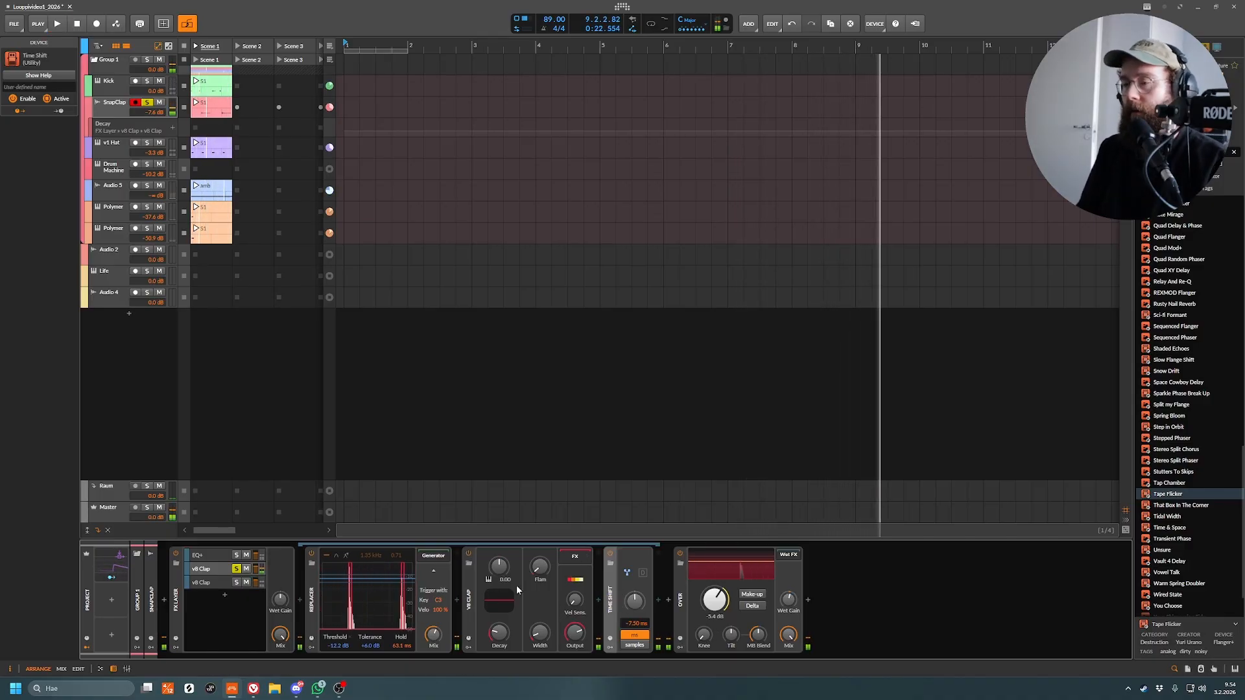
{"action": "key", "text": "space"}
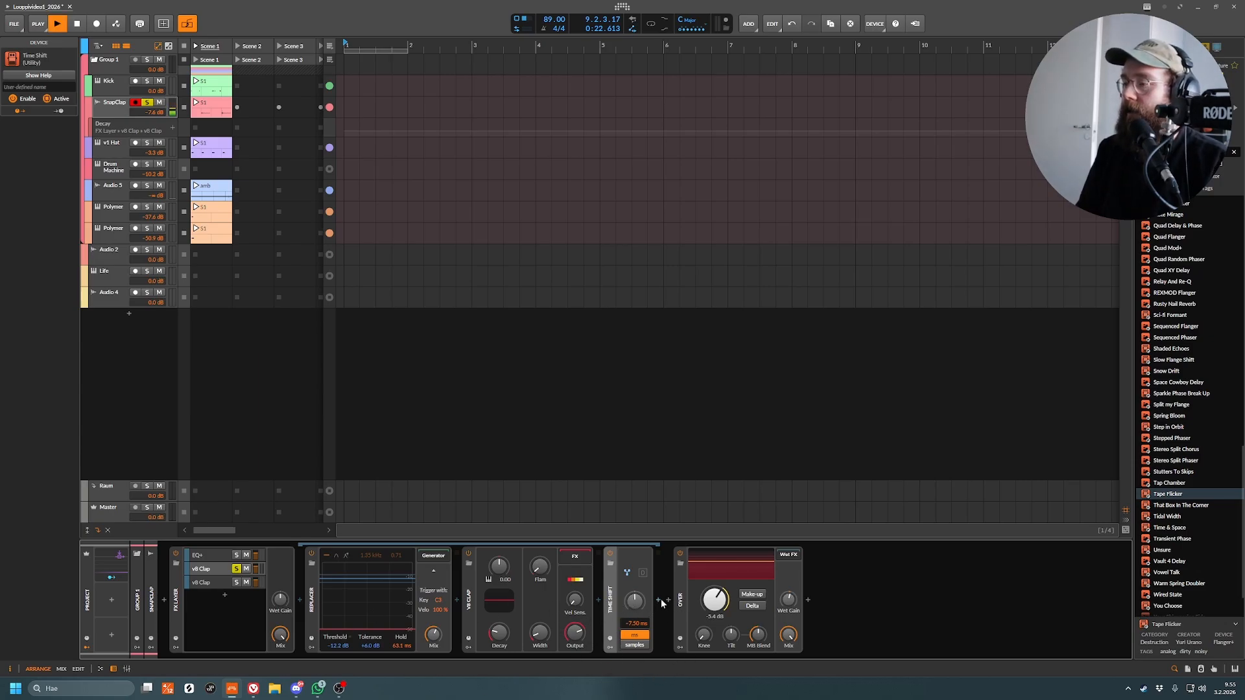
- Try Time Shift offsets of -30.0 and -62.0 ms against the soloed EQ+ layer during playback, and restore -7.30 ms
{"action": "key", "text": "space"}
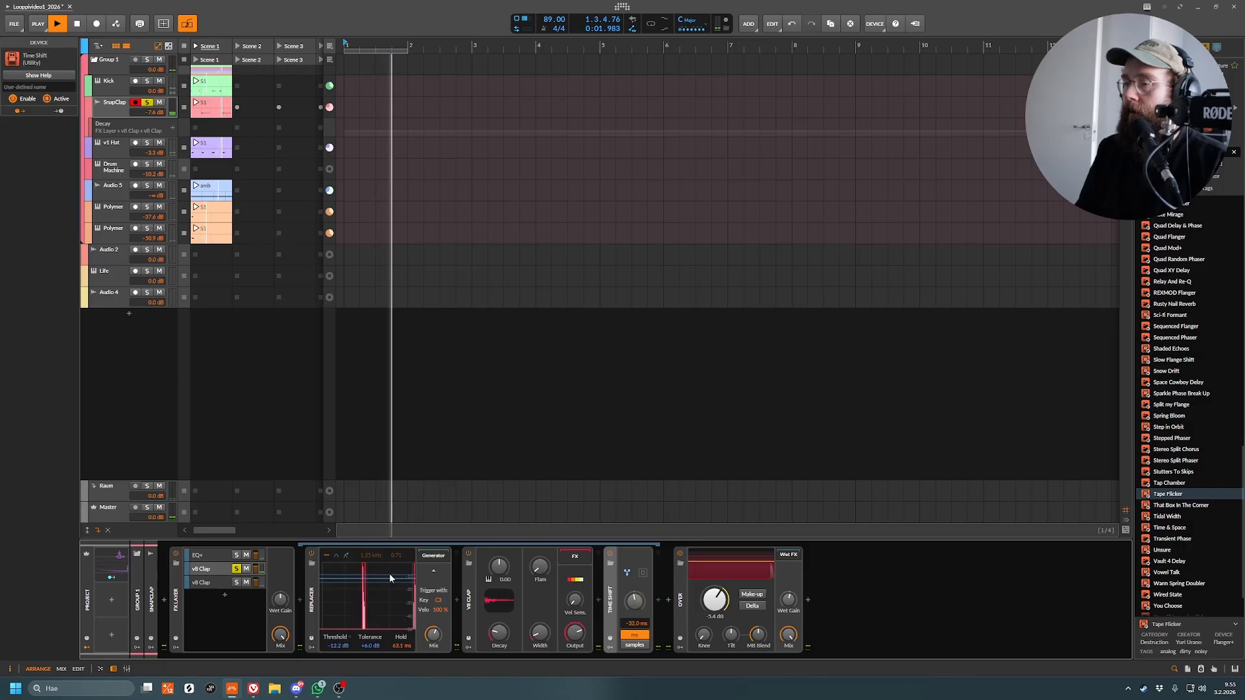
{"action": "left_click", "coordinate": [237, 556]}
{"action": "left_click_drag", "start_coordinate": [632, 609], "coordinate": [640, 624]}
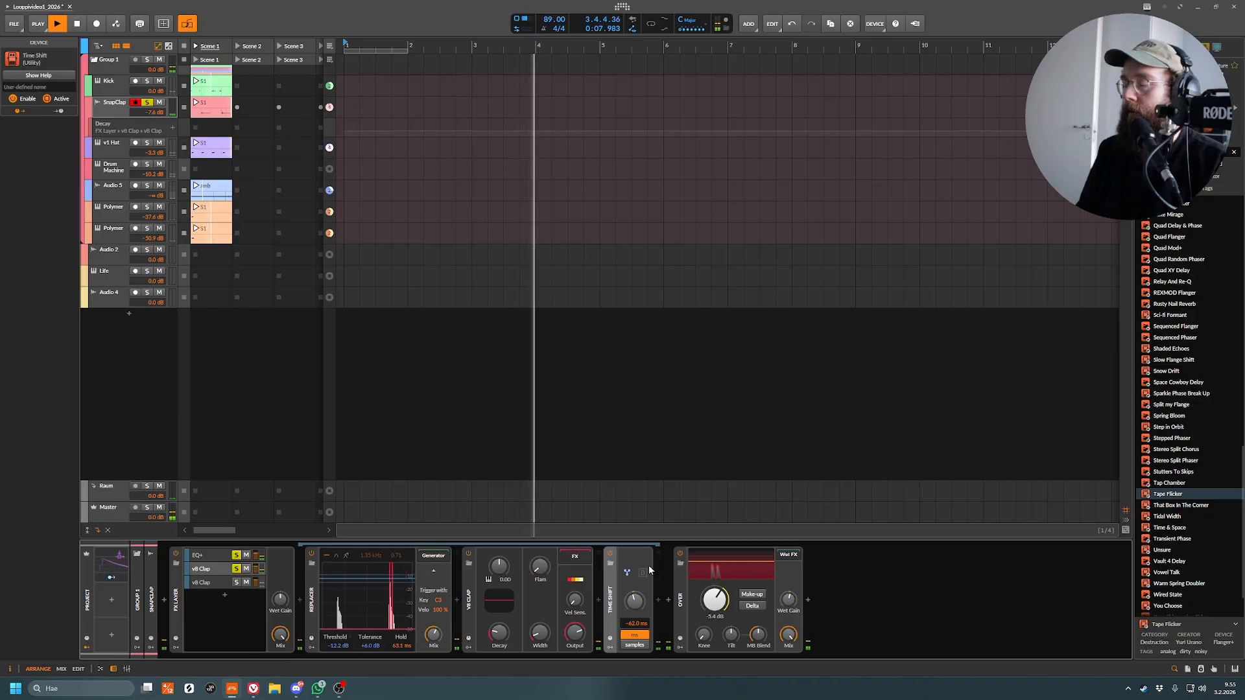
{"action": "left_click_drag", "start_coordinate": [634, 608], "coordinate": [675, 595]}
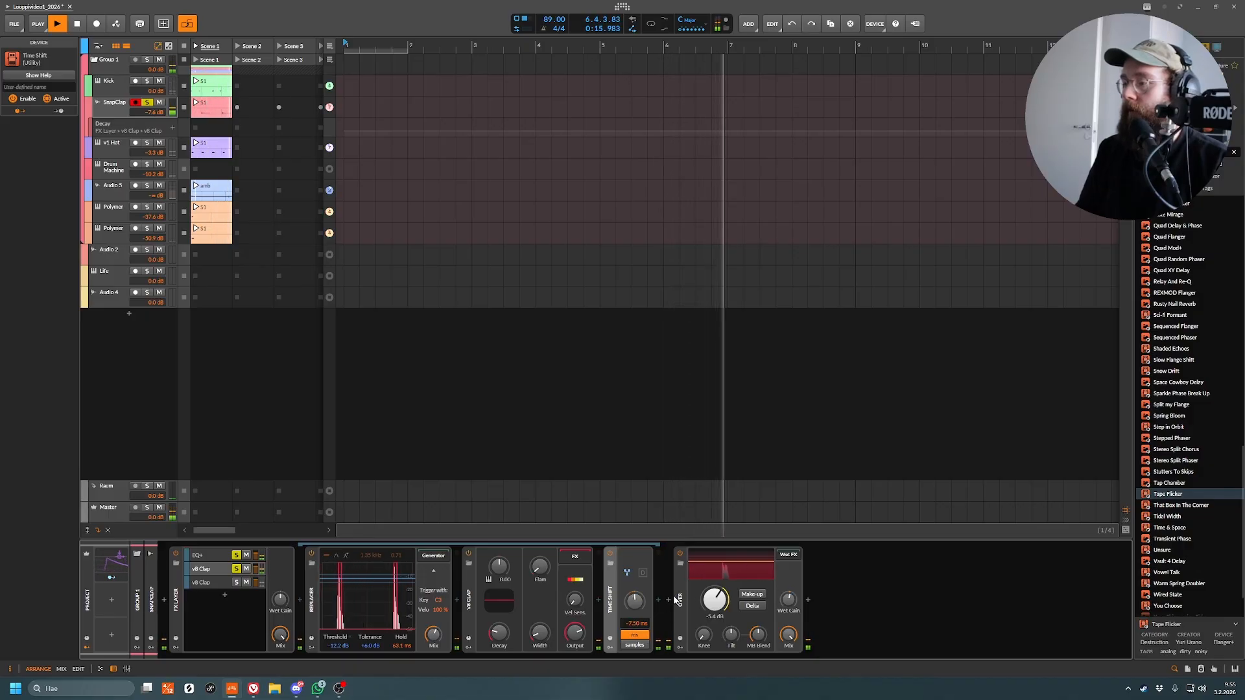
{"action": "left_click", "coordinate": [238, 556]}
{"action": "key", "text": "space"}
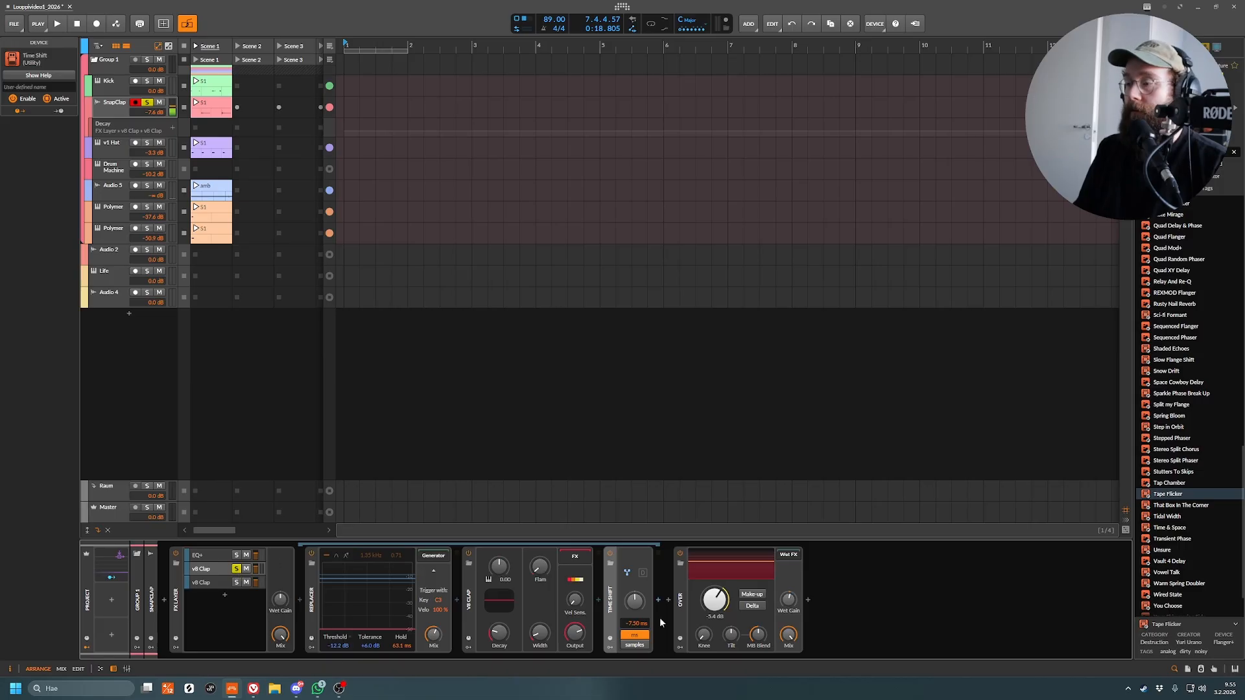
- Solo the second v8 Clap layer instead of the first and select its Replacer device
{"action": "left_click", "coordinate": [207, 581]}
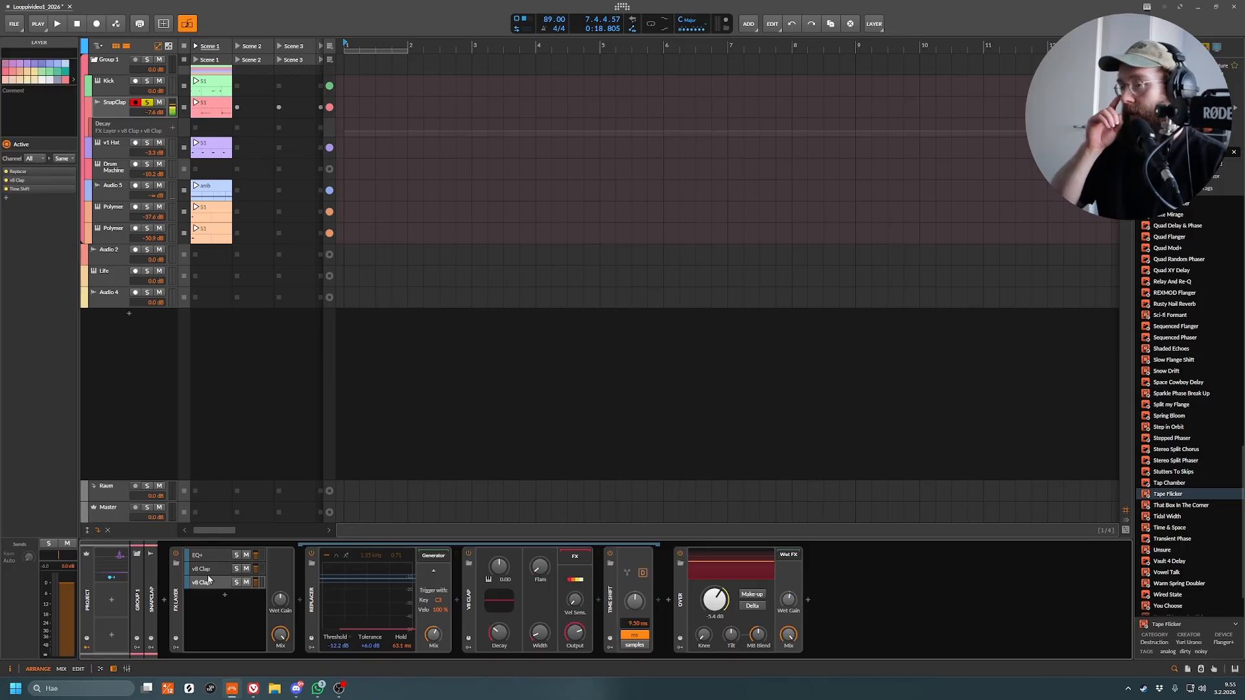
{"action": "left_click", "coordinate": [236, 583]}
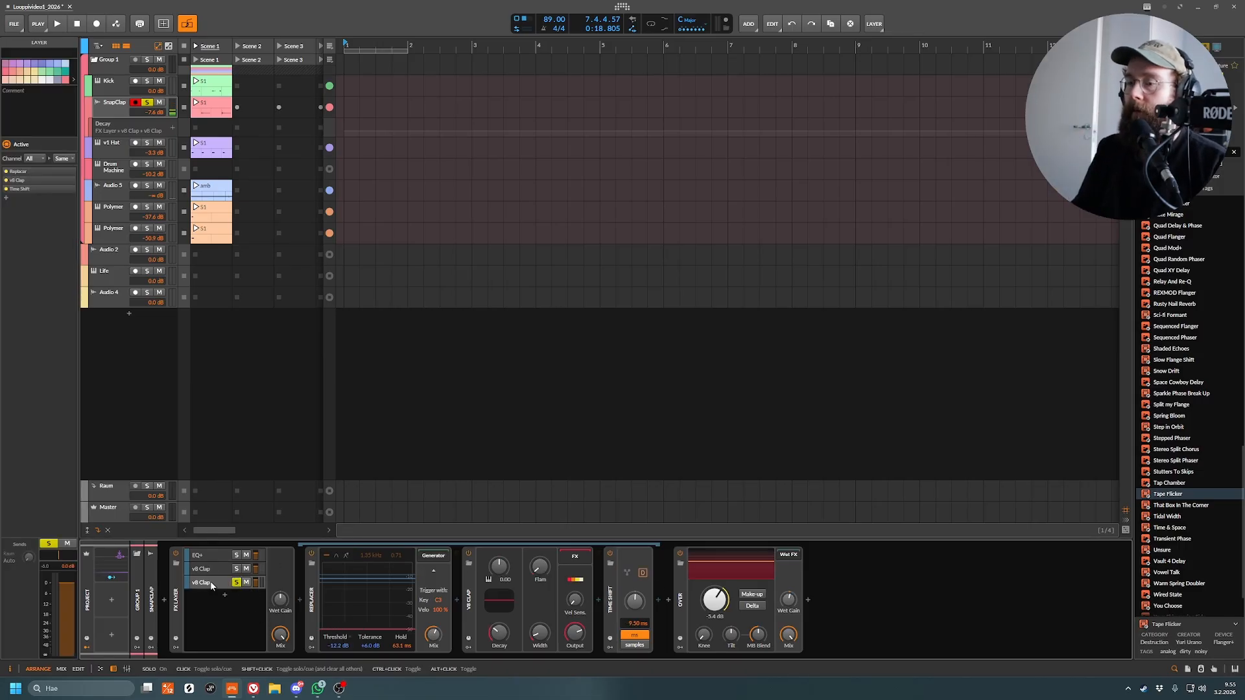
{"action": "left_click", "coordinate": [407, 598]}
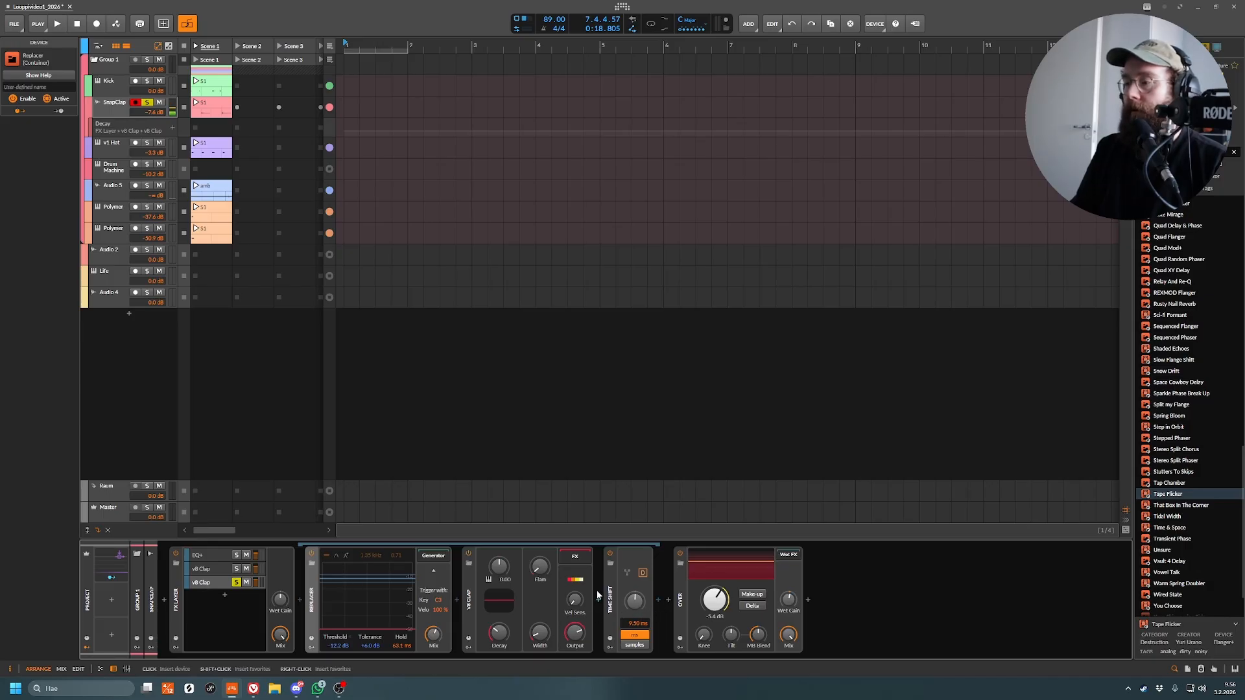
- Play the loop with all three SnapClap layers soloed, compare the Time Shift offsets of both v8 Clap layers, and stop playback
{"action": "key", "text": "space"}
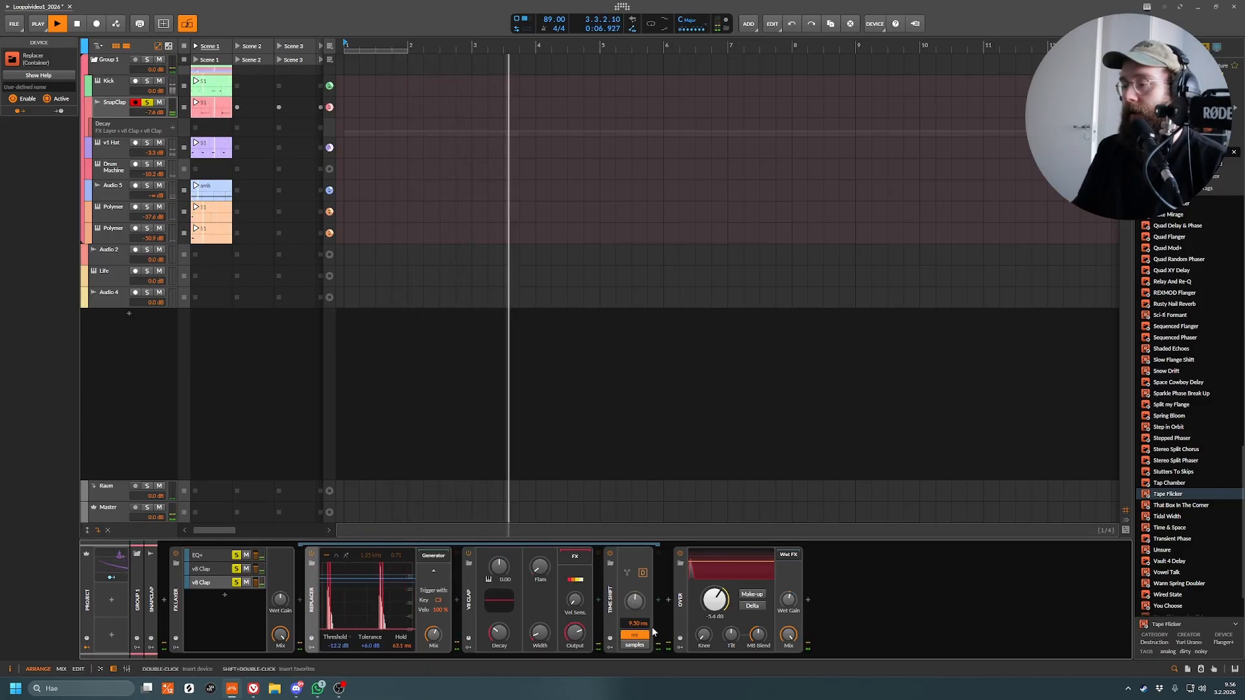
{"action": "left_click", "coordinate": [221, 583]}
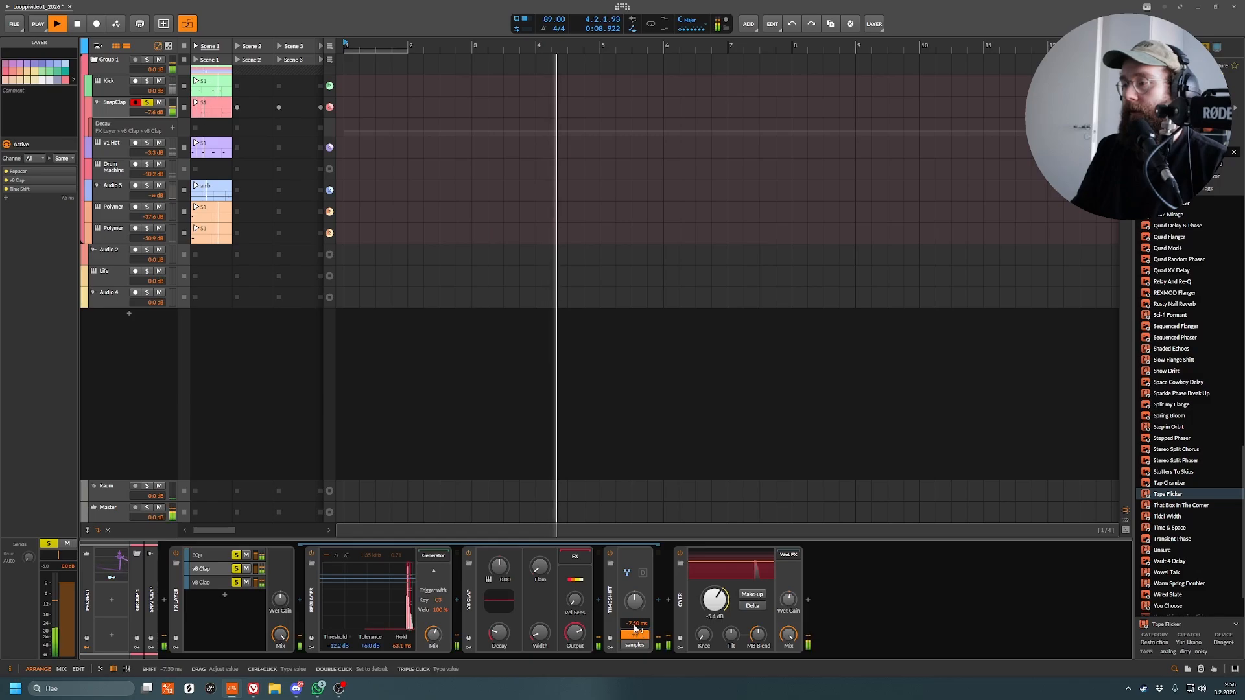
{"action": "left_click", "coordinate": [211, 583]}
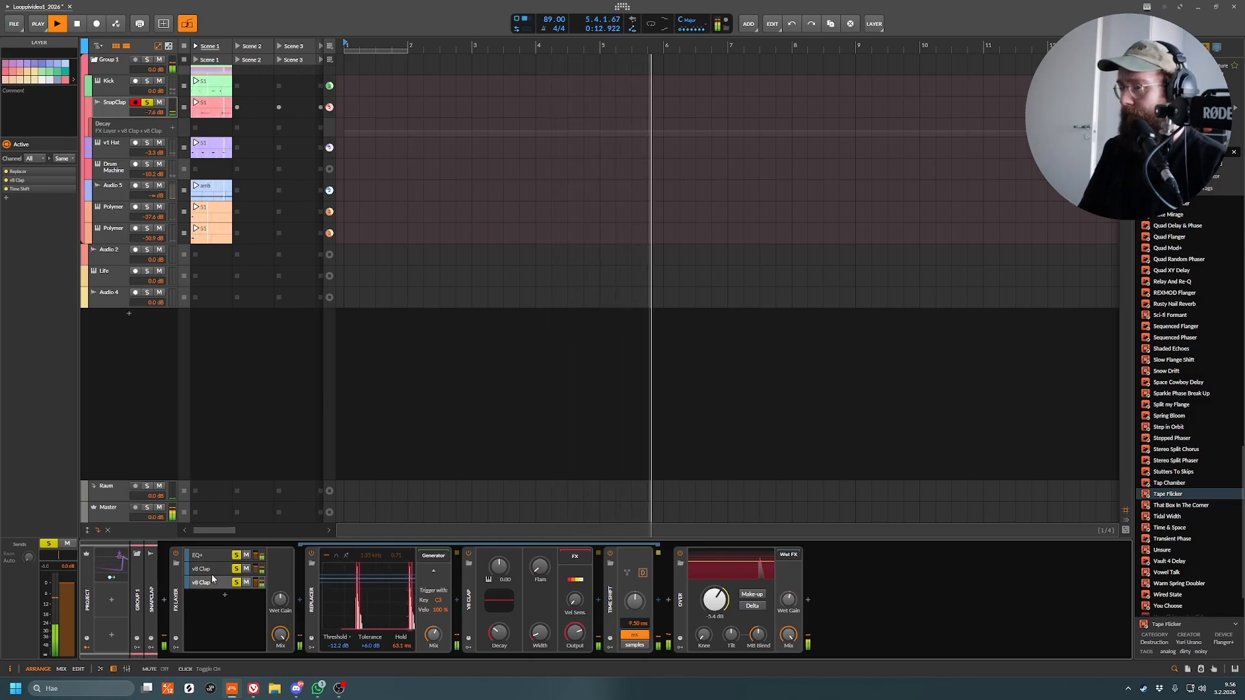
{"action": "left_click", "coordinate": [204, 582]}
{"action": "left_click", "coordinate": [205, 582]}
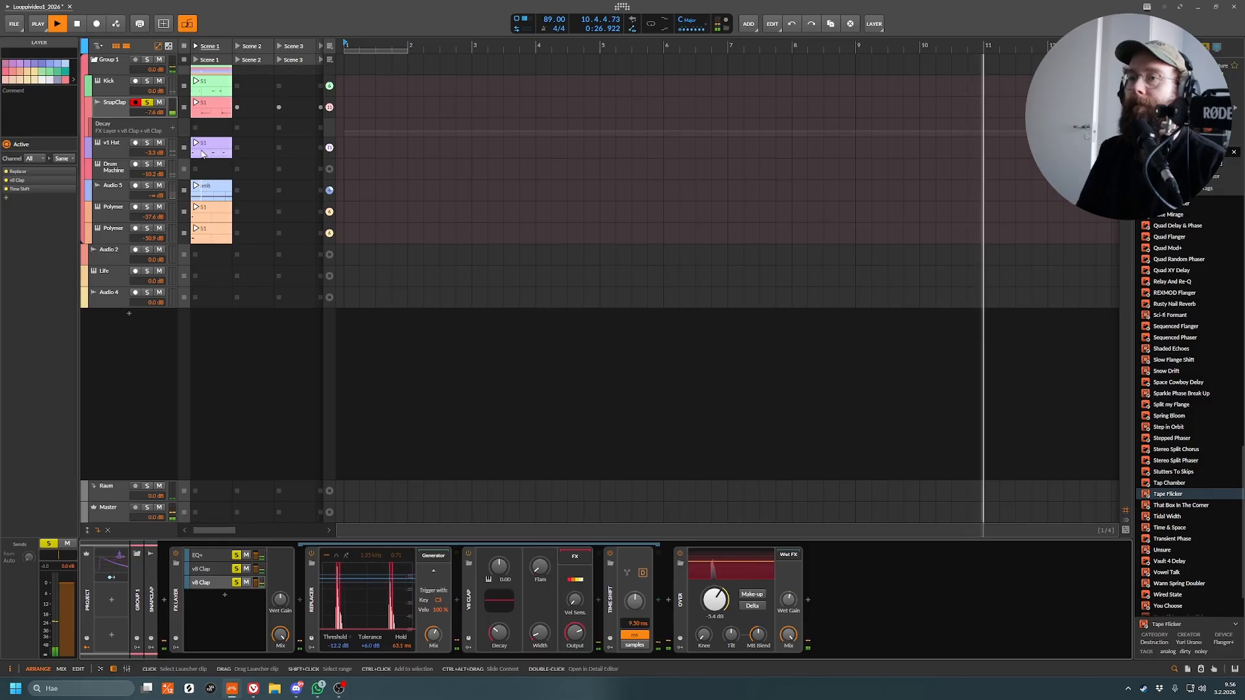
{"action": "key", "text": "space"}
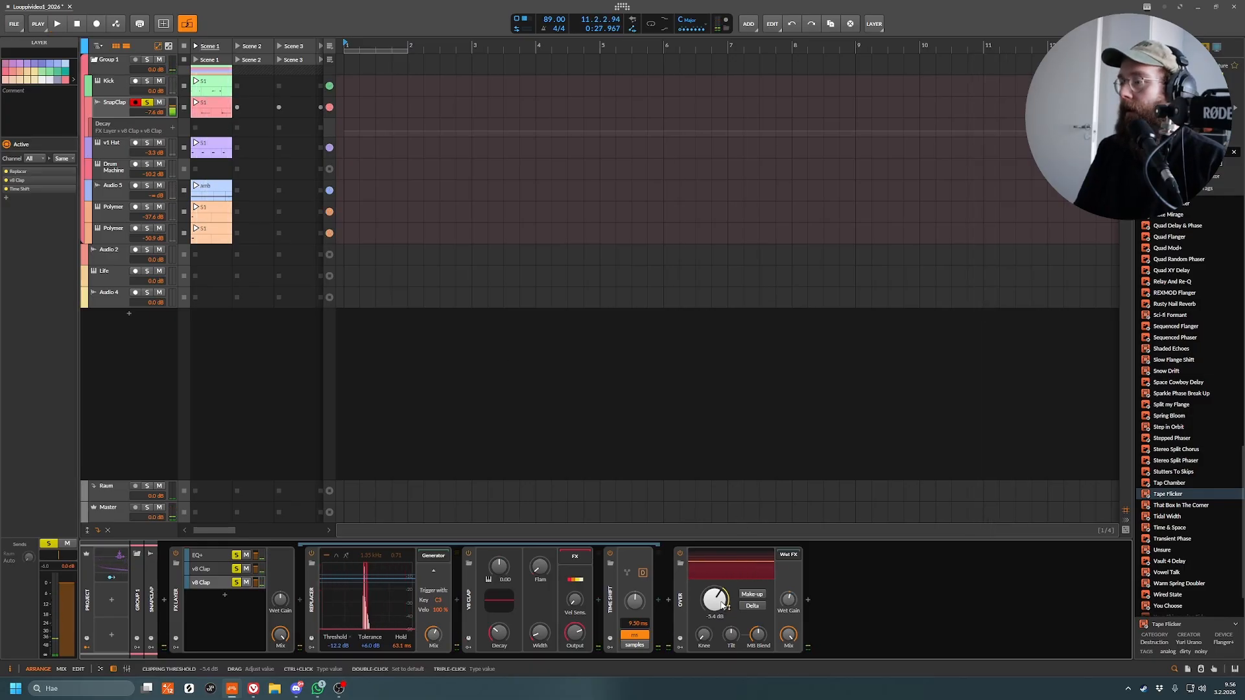
- Set the Over device's clipping threshold to -9.9 dB and audition the SnapClap loop briefly
{"action": "left_click", "coordinate": [679, 596]}
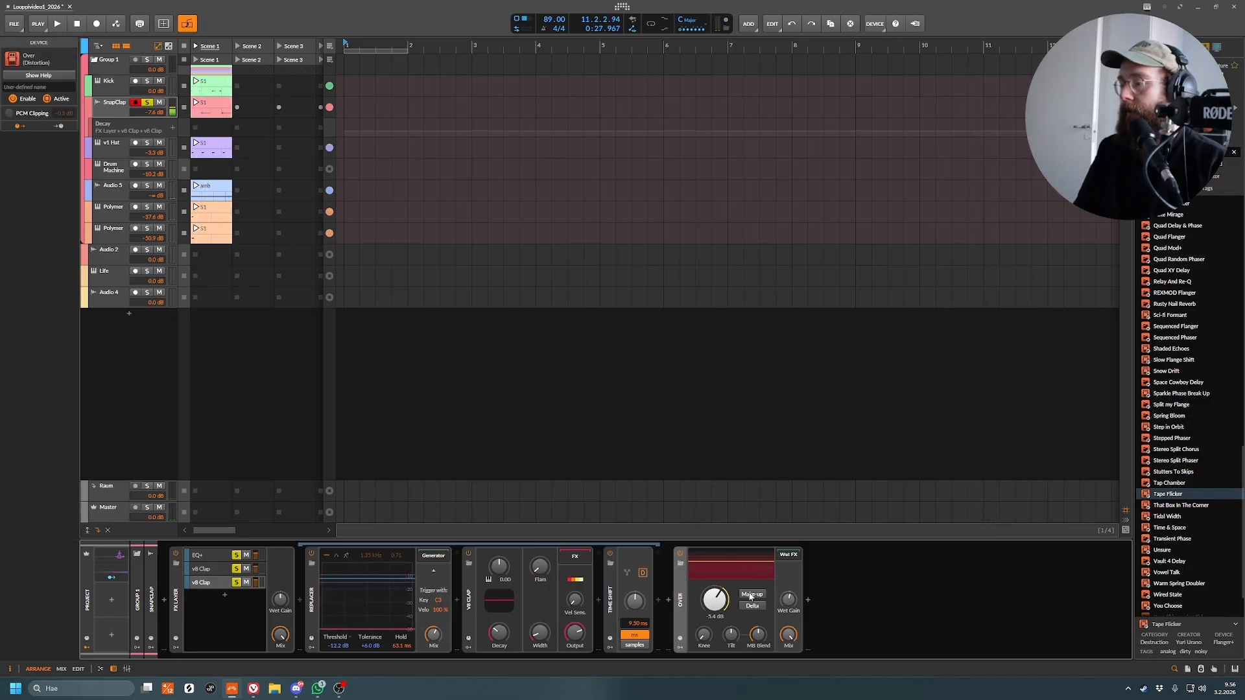
{"action": "left_click_drag", "start_coordinate": [714, 600], "coordinate": [715, 616]}
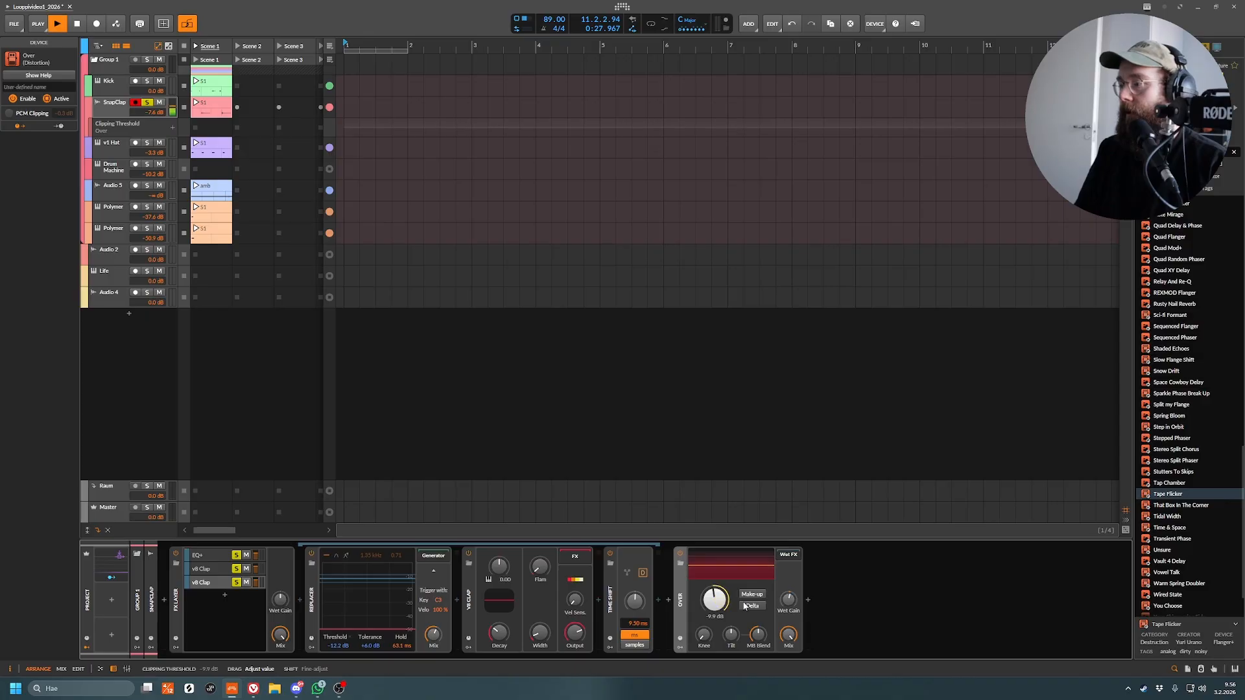
{"action": "key", "text": "space"}
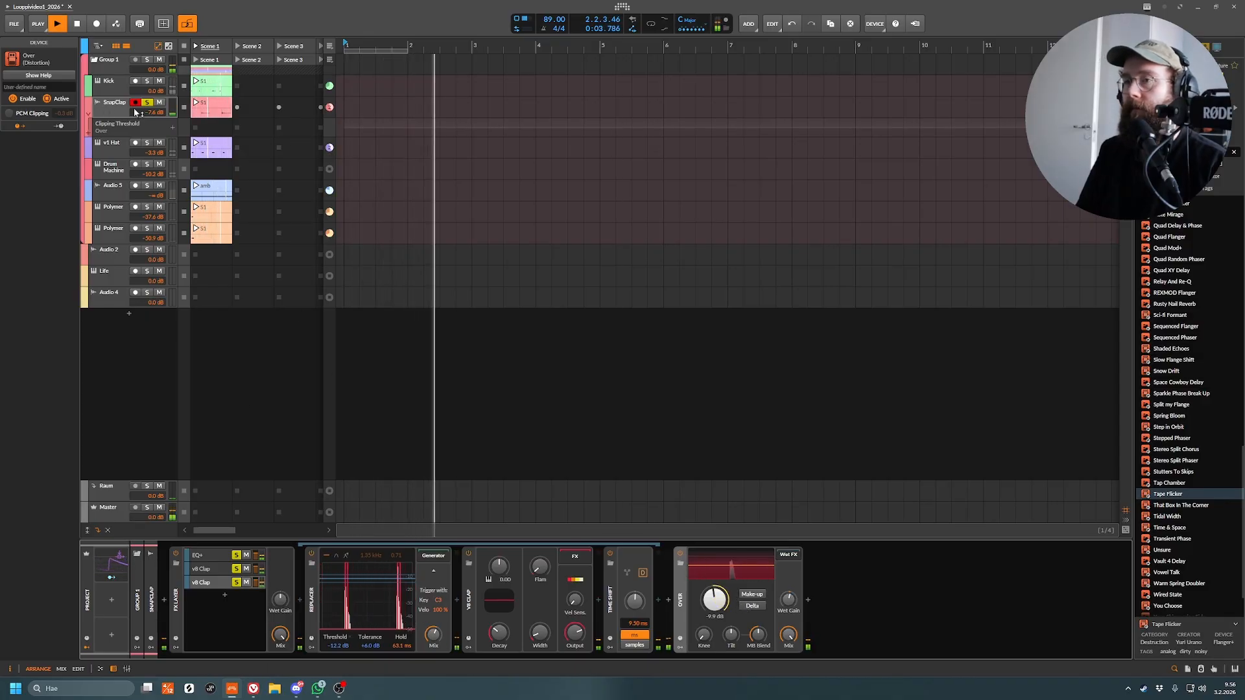
{"action": "key", "text": "space"}
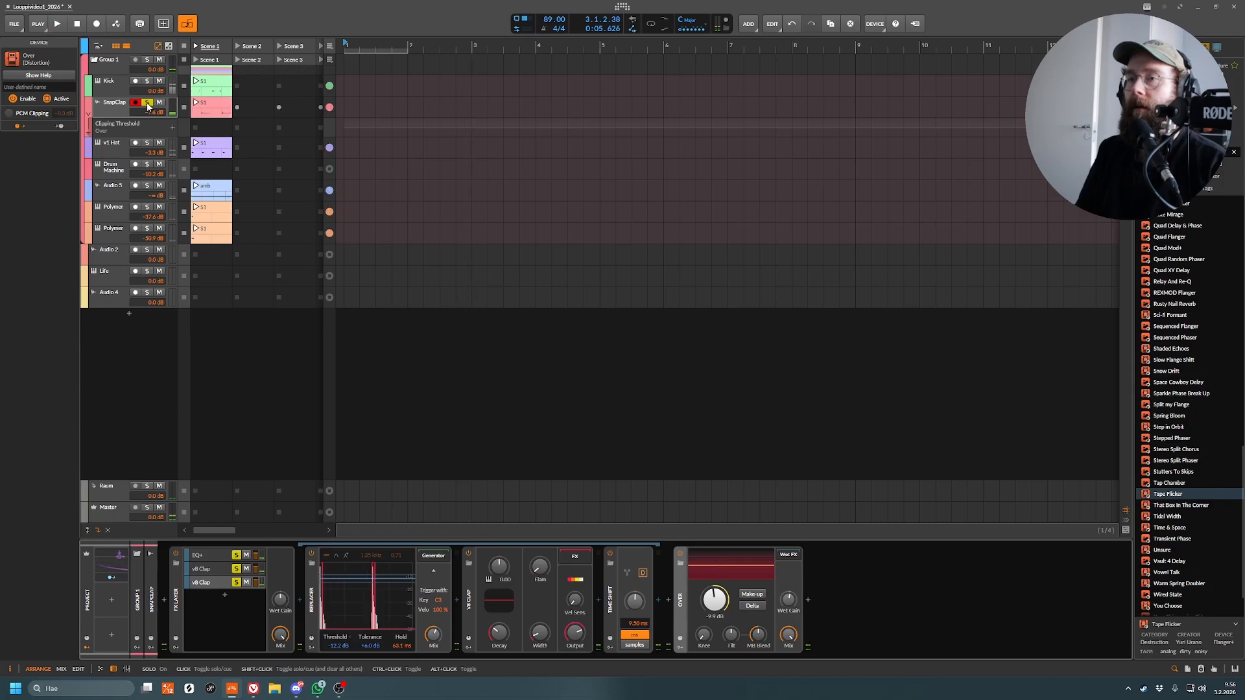
- Solo the v1 Hat track, disable its Filter+ and Breaks Hats convolution devices, and select the v1 Hat device
{"action": "left_click", "coordinate": [118, 147]}
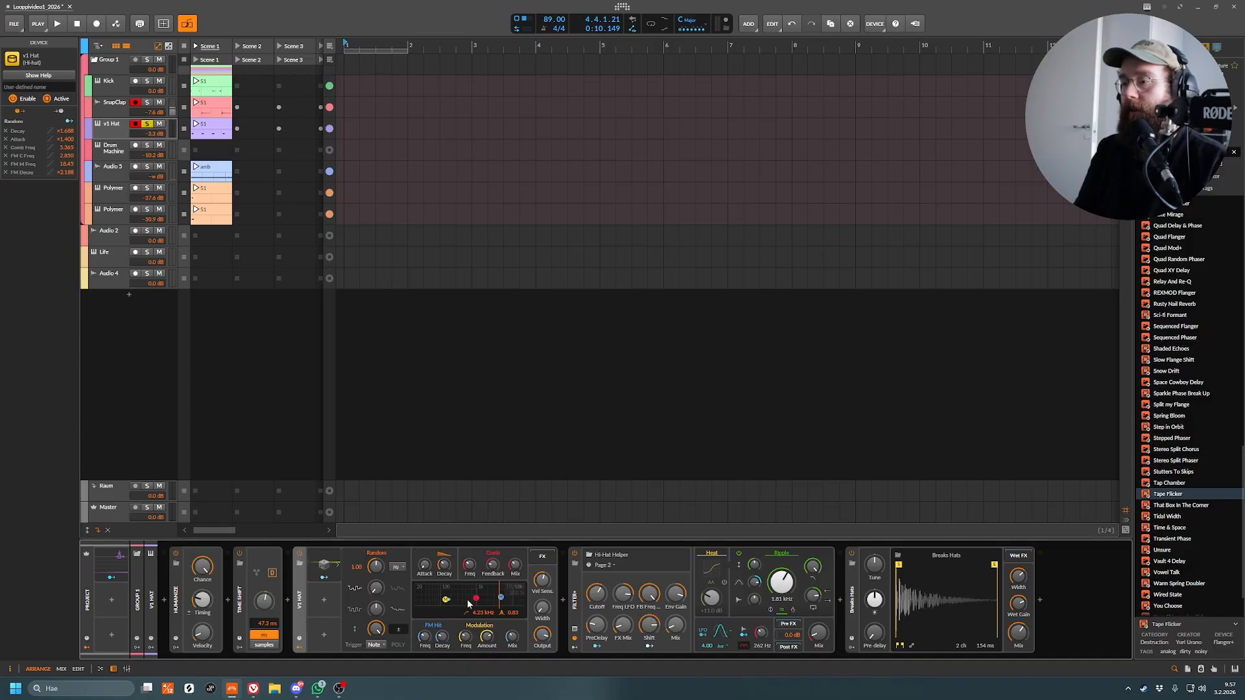
{"action": "left_click", "coordinate": [113, 129]}
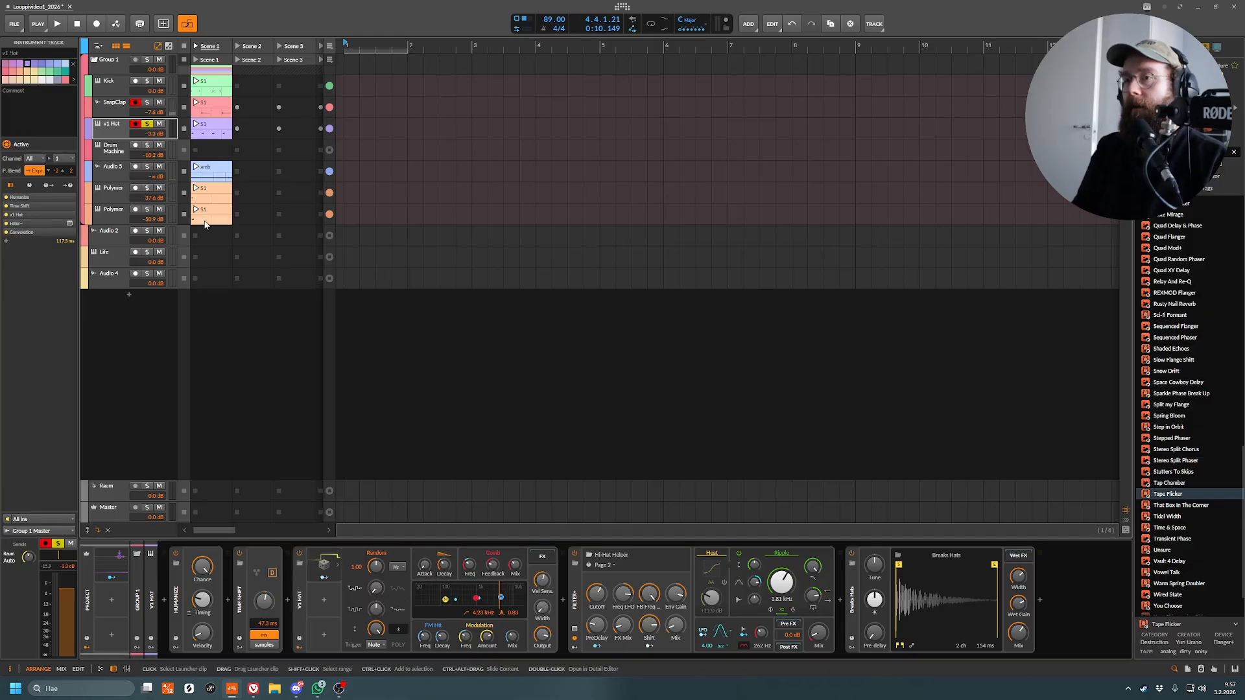
{"action": "left_click", "coordinate": [574, 554]}
{"action": "left_click", "coordinate": [851, 554]}
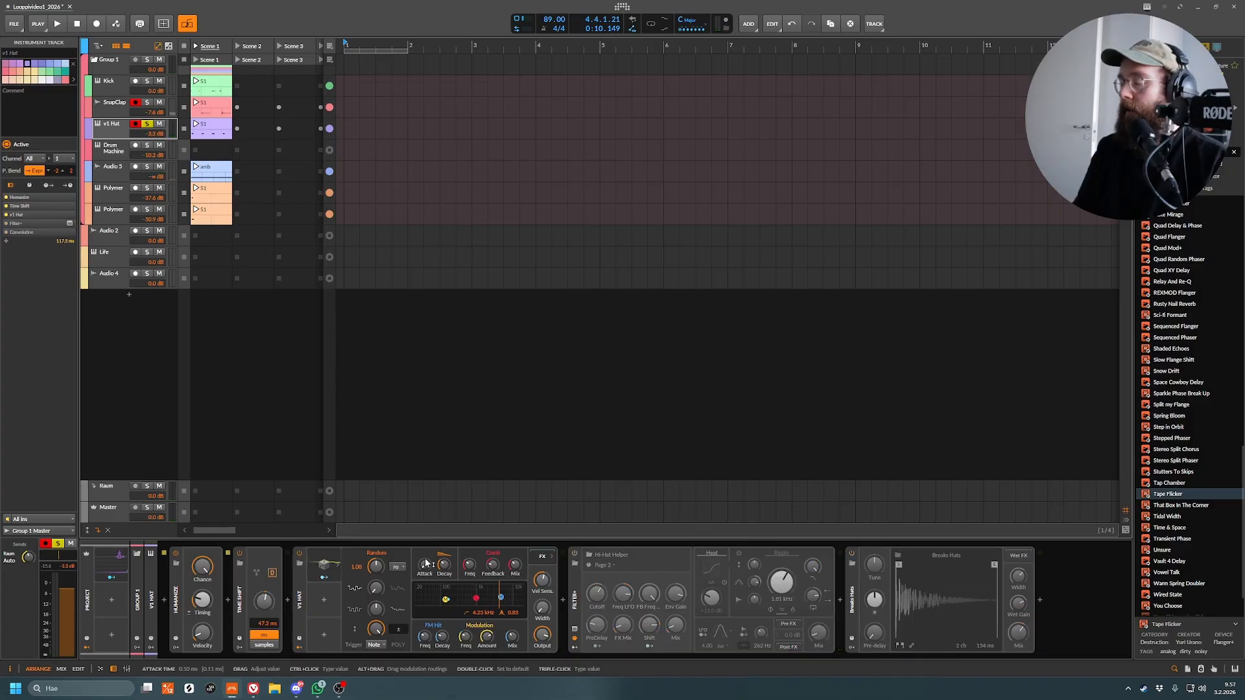
{"action": "left_click", "coordinate": [300, 599]}
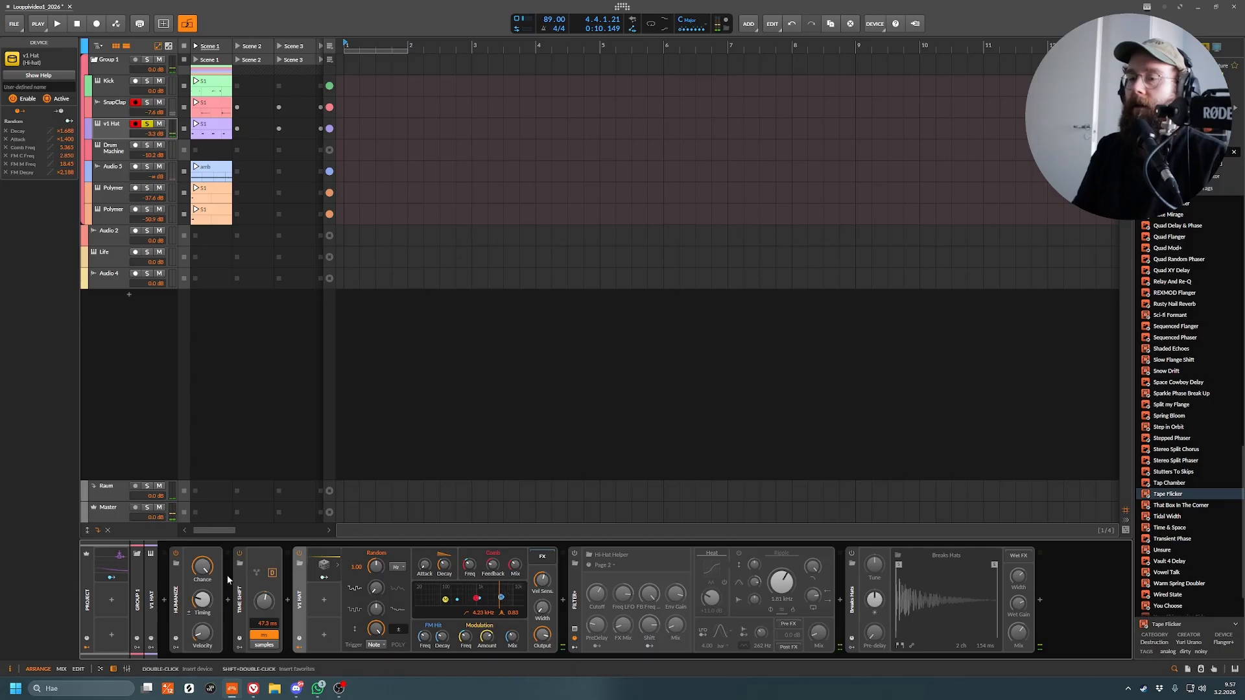
- Examine the modulator slots of each device in the hat chain, leaving only the v1 Hat's modulators shown
{"action": "mouse_move", "coordinate": [257, 573]}
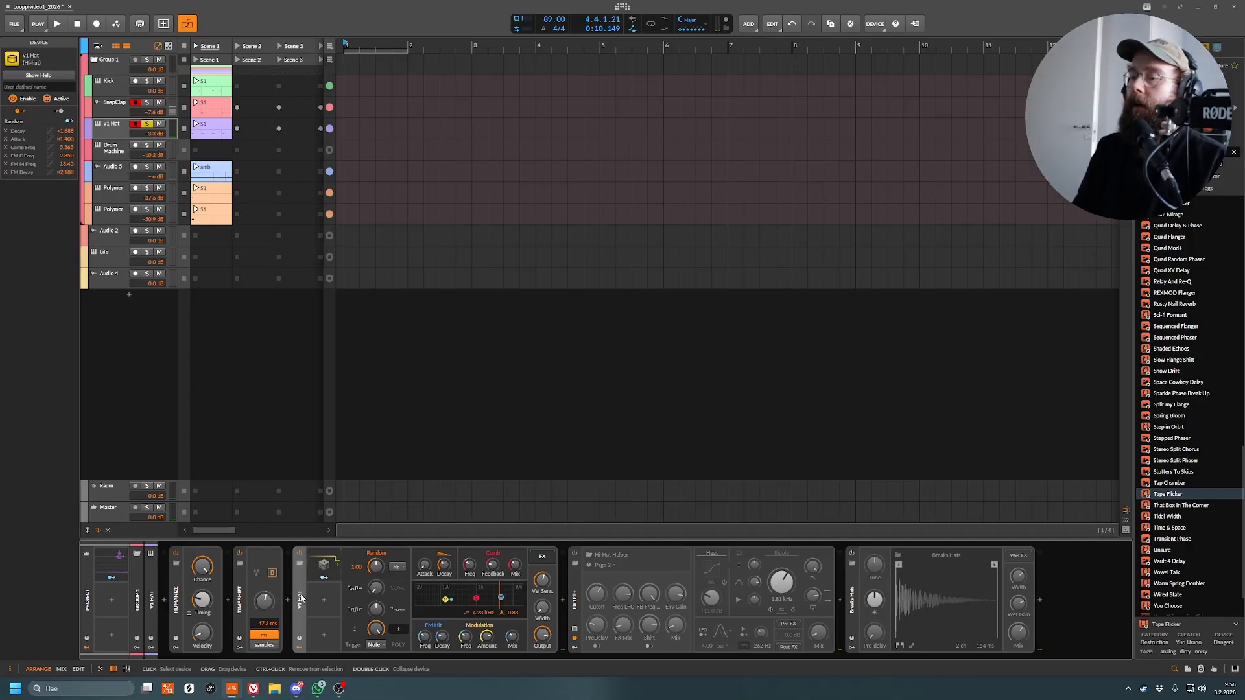
{"action": "left_click", "coordinate": [299, 647]}
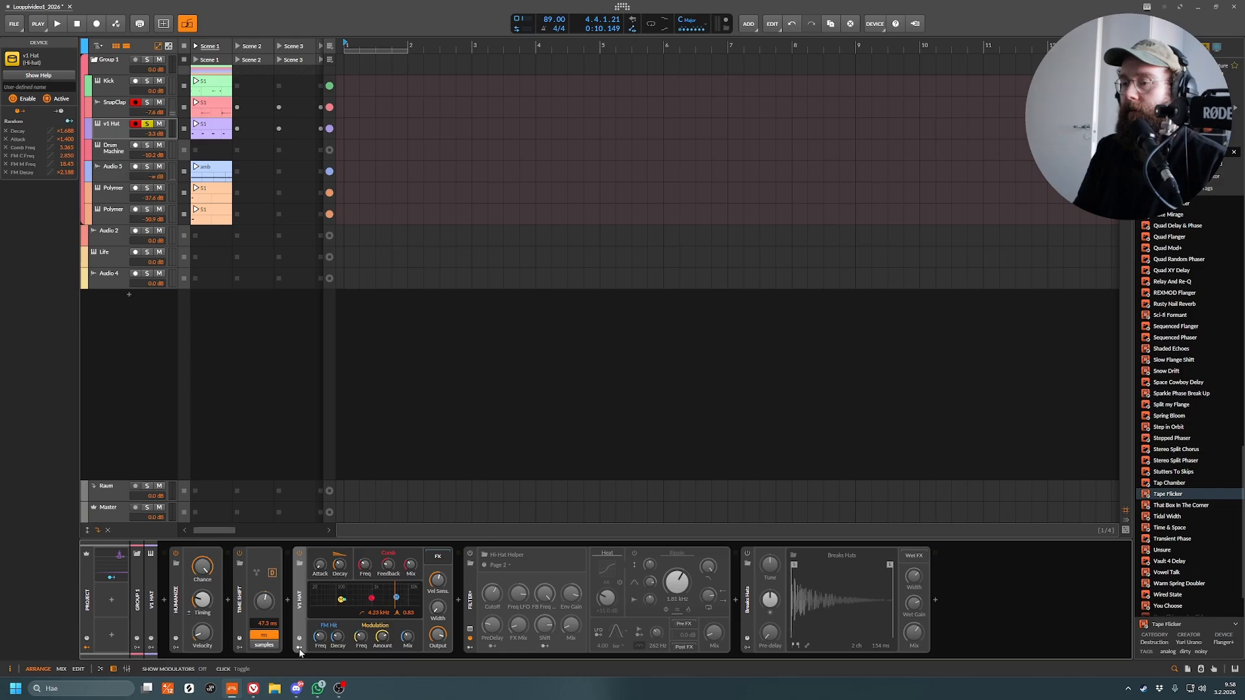
{"action": "left_click", "coordinate": [176, 647]}
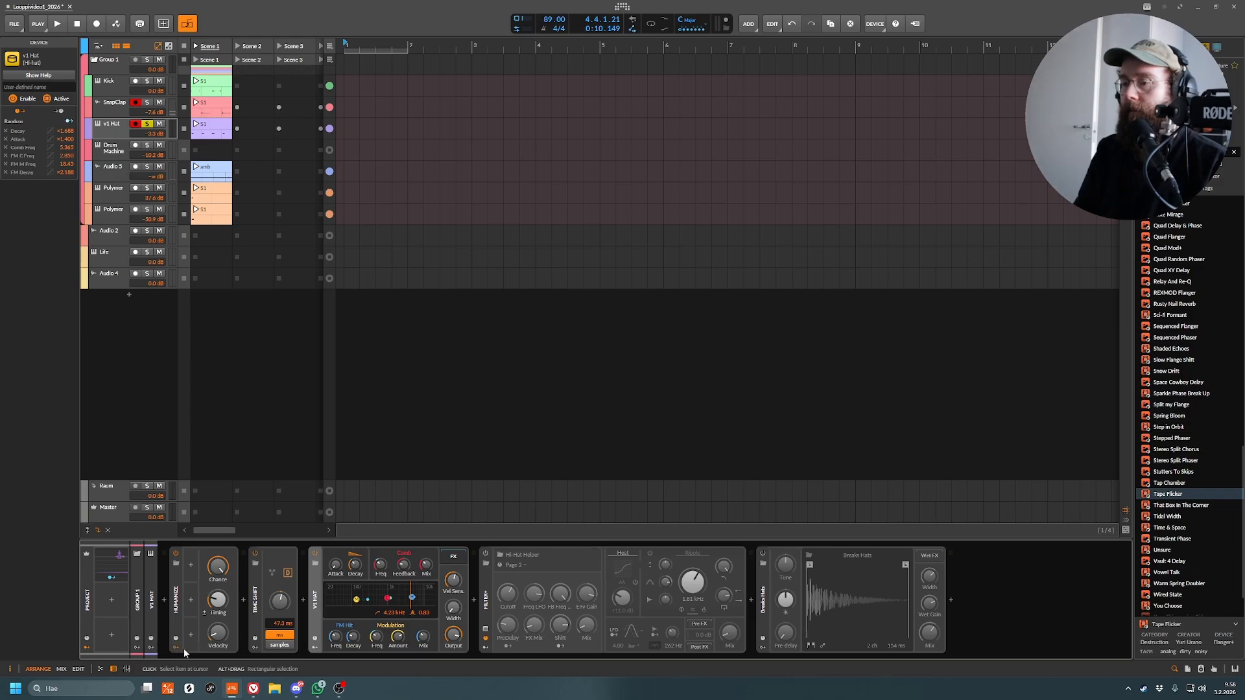
{"action": "left_click", "coordinate": [176, 648]}
{"action": "left_click", "coordinate": [239, 647]}
{"action": "left_click", "coordinate": [239, 648]}
{"action": "left_click", "coordinate": [300, 647]}
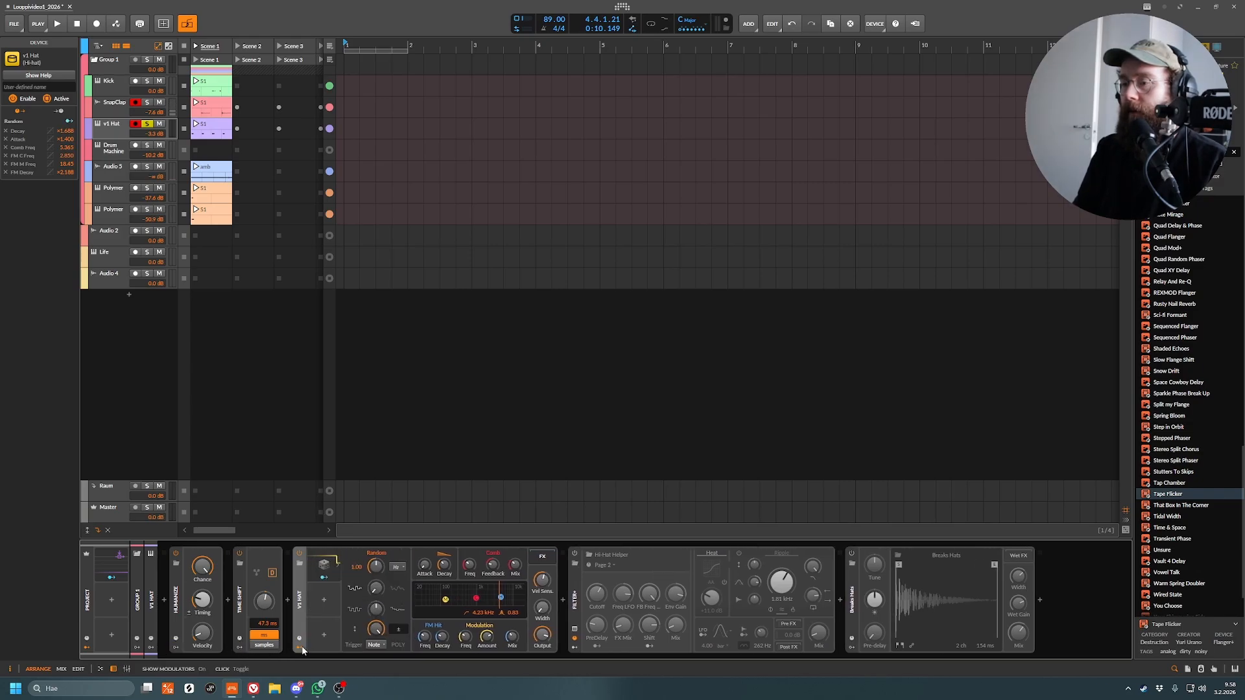
{"action": "left_click", "coordinate": [299, 647]}
{"action": "left_click", "coordinate": [470, 649]}
{"action": "left_click", "coordinate": [470, 648]}
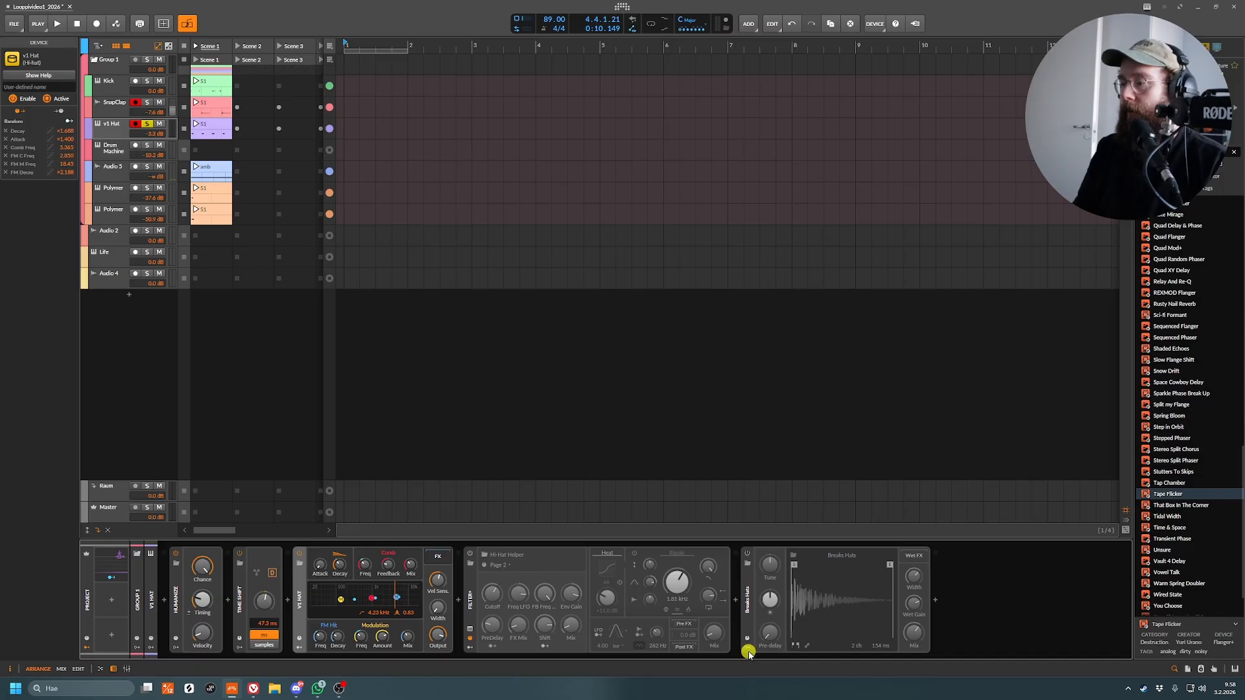
{"action": "left_click", "coordinate": [748, 649]}
{"action": "left_click", "coordinate": [747, 649]}
{"action": "left_click", "coordinate": [300, 647]}
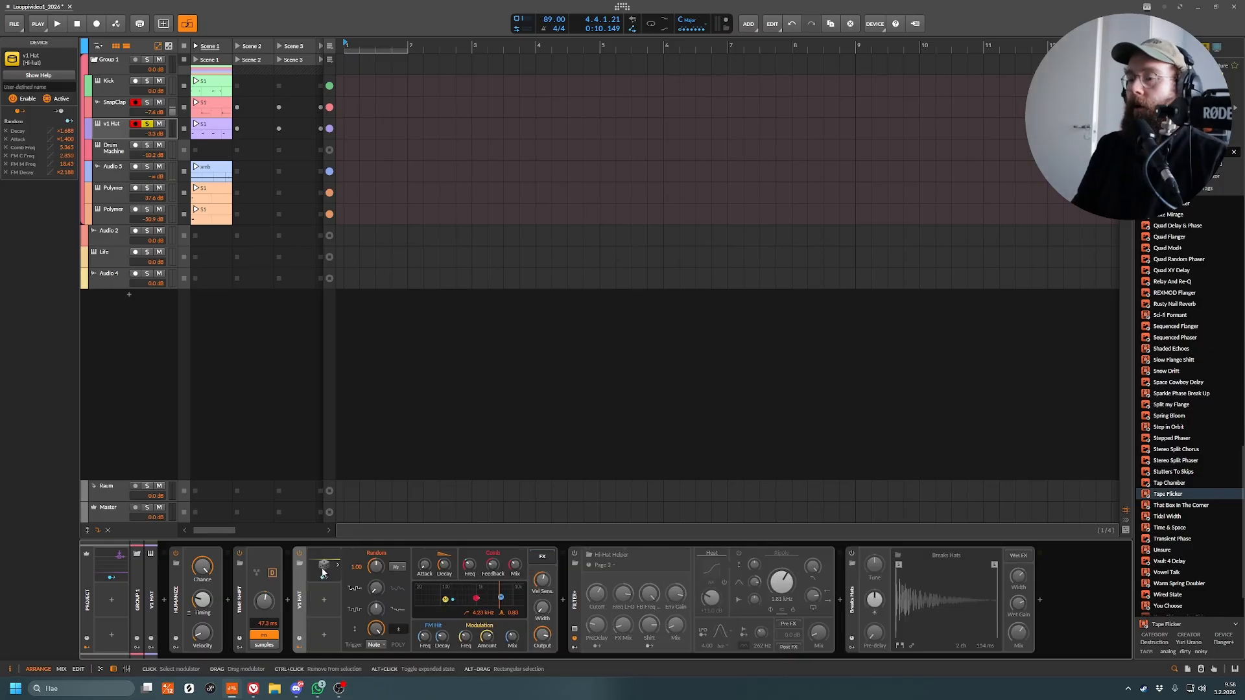
- Examine the v1 Hat's Random modulator and its trigger modes, choosing Note and keeping the modulators shown
{"action": "left_click", "coordinate": [325, 573]}
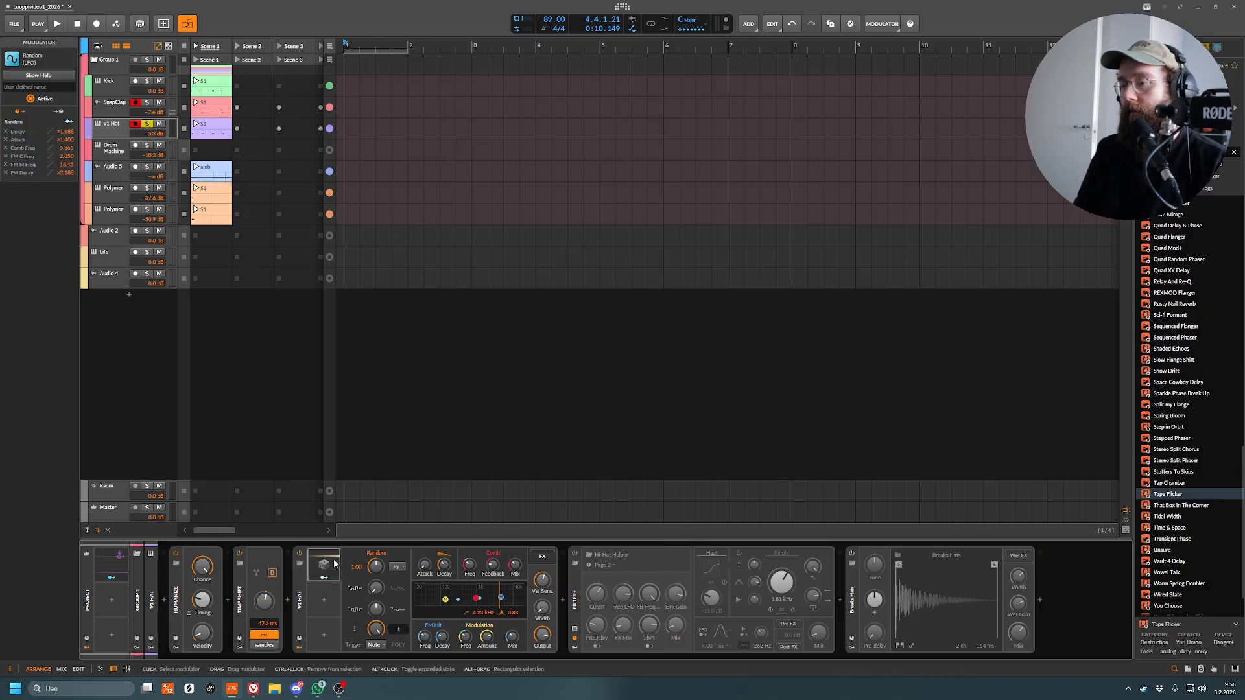
{"action": "left_click", "coordinate": [376, 645]}
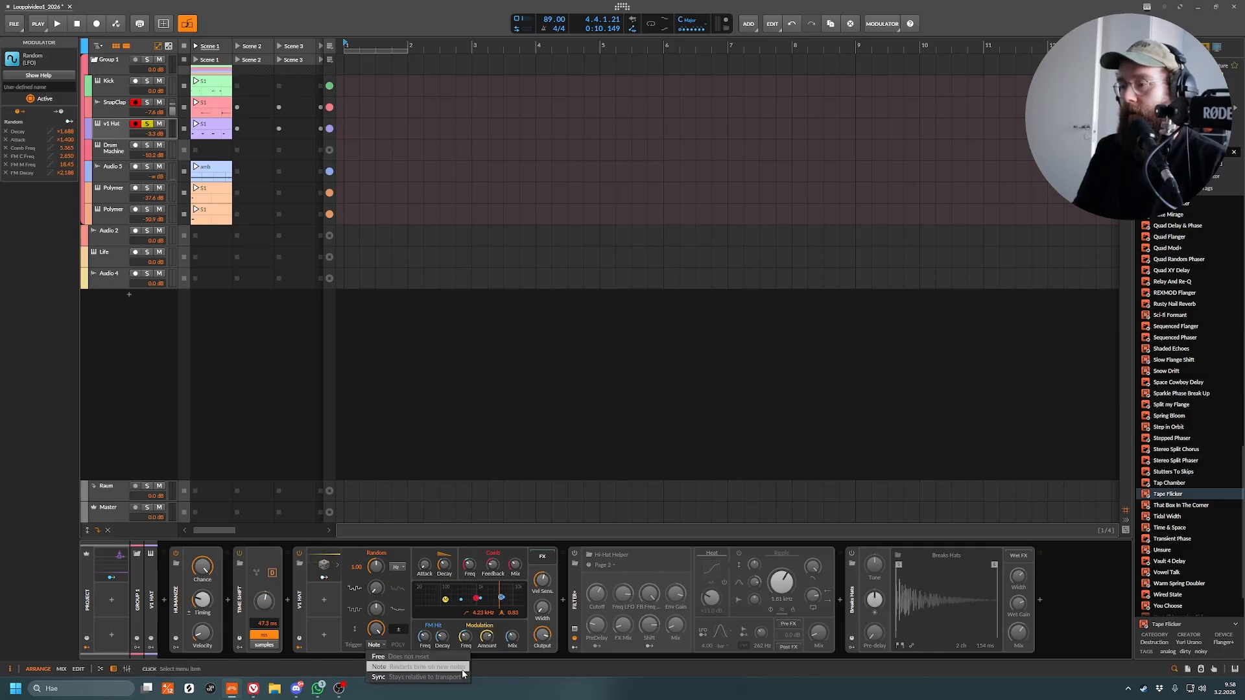
{"action": "left_click", "coordinate": [467, 668]}
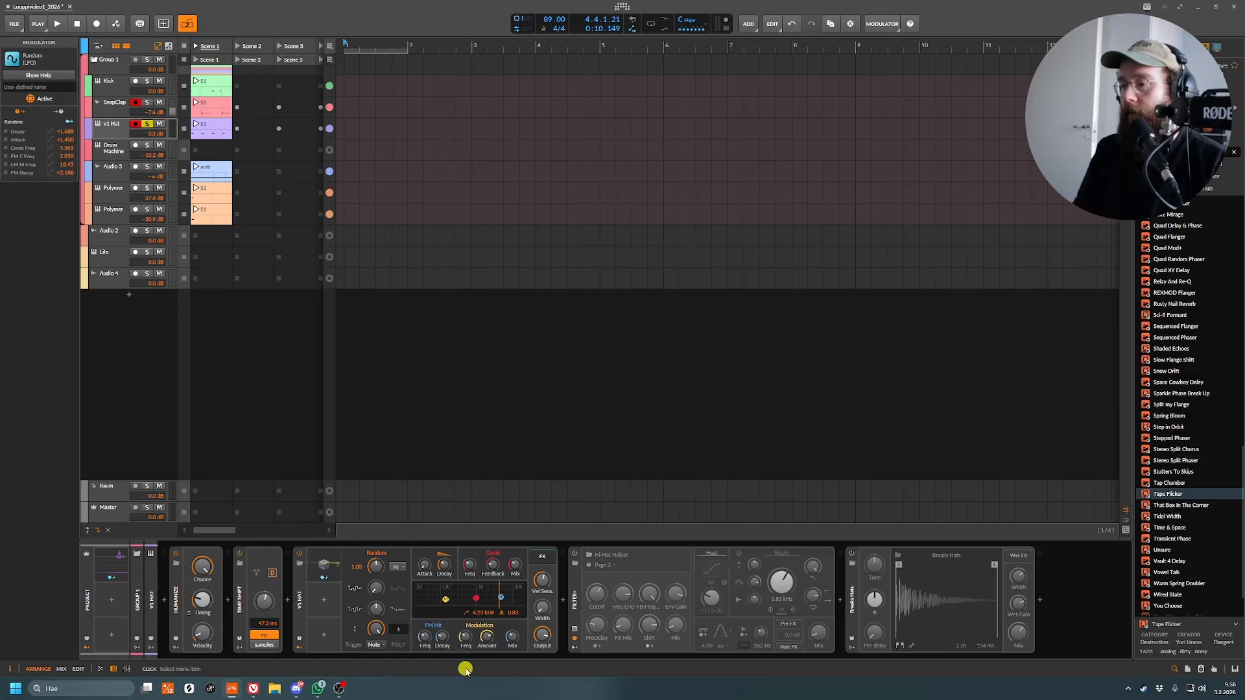
{"action": "left_click", "coordinate": [327, 580]}
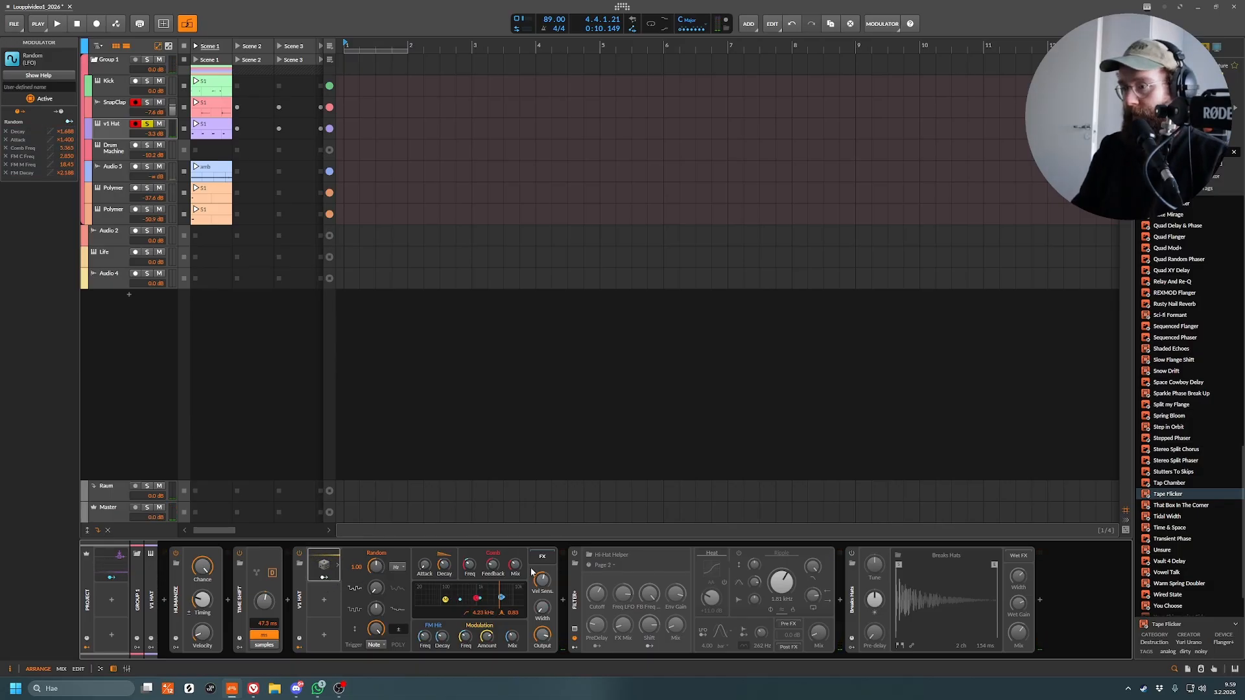
{"action": "left_click", "coordinate": [300, 648]}
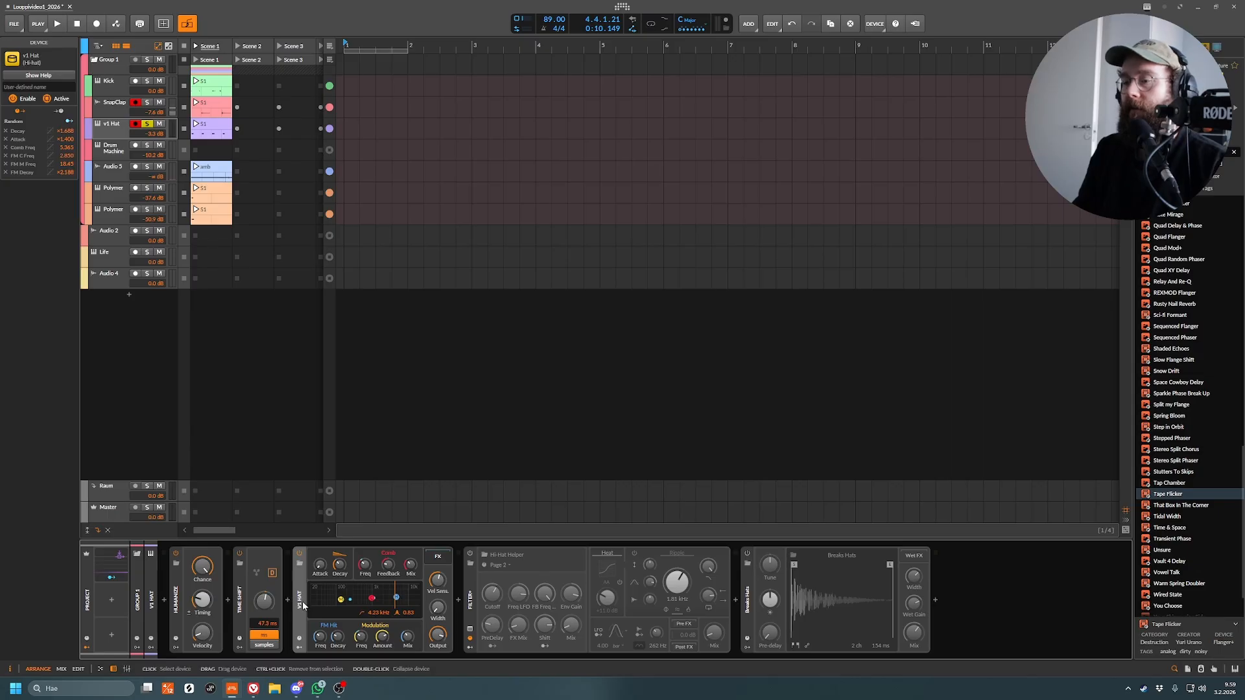
{"action": "left_click", "coordinate": [299, 638]}
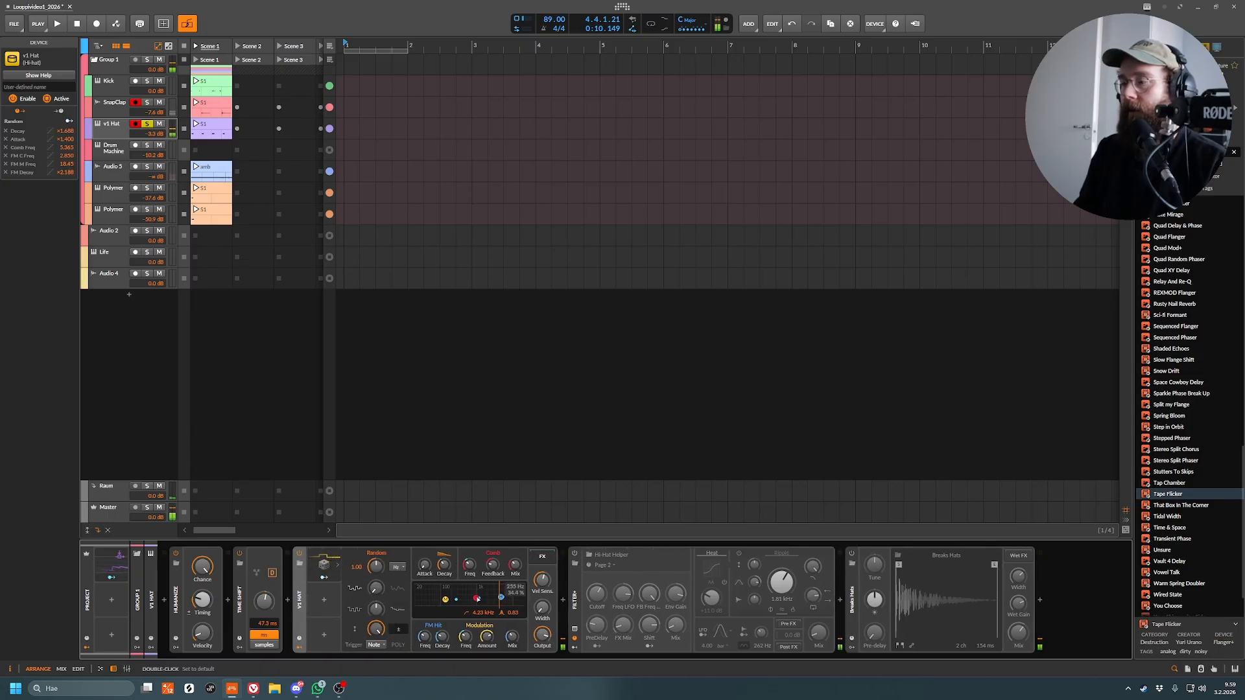
- Enable and select the hat chain's Filter+ device, and list the presets of an FX Expansions package in the browser
{"action": "left_click", "coordinate": [575, 554]}
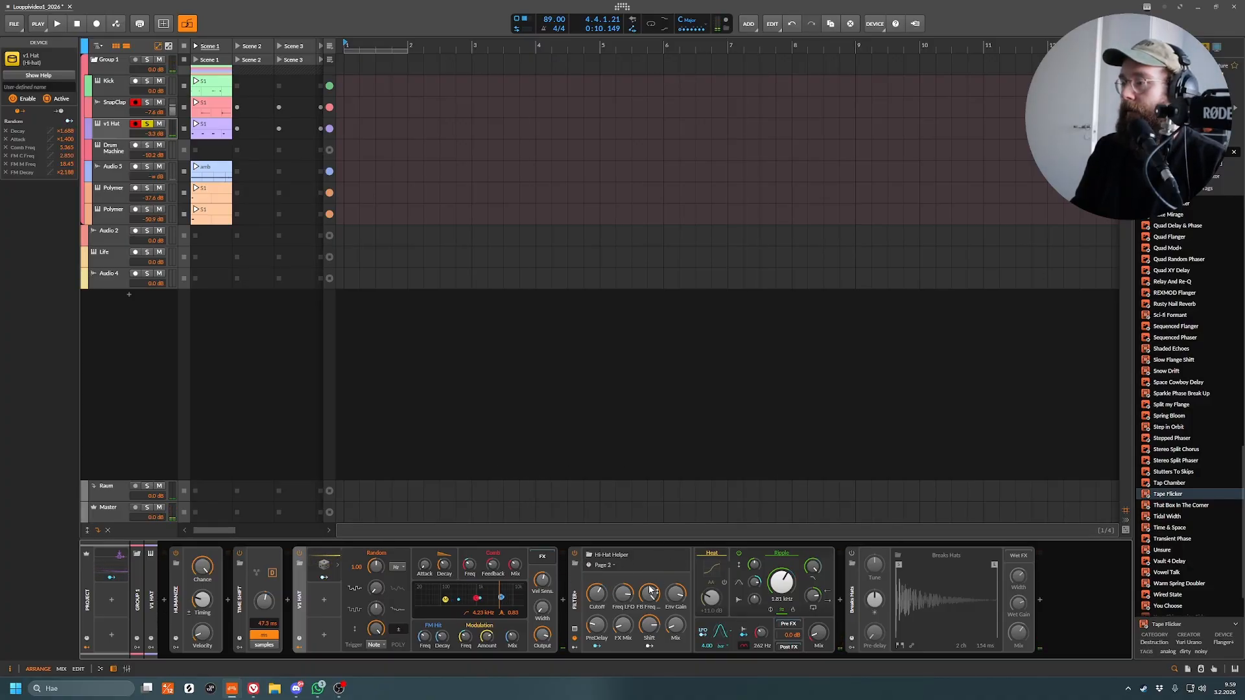
{"action": "left_click", "coordinate": [593, 600]}
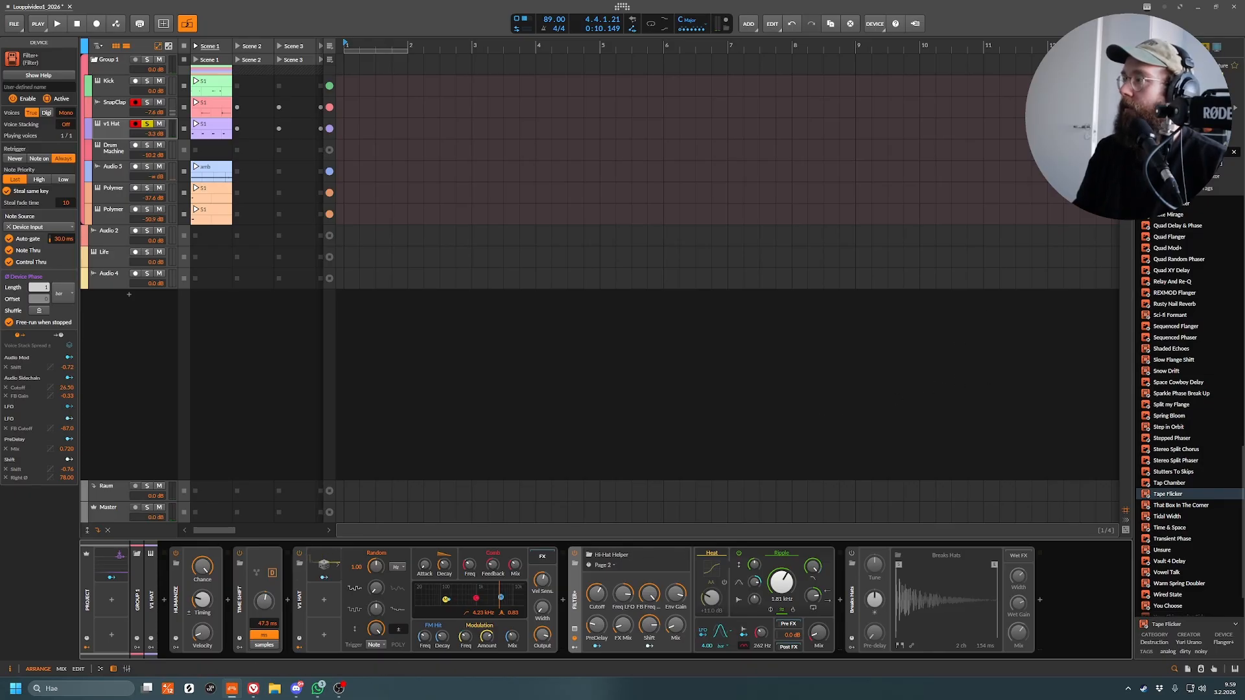
{"action": "left_click", "coordinate": [1181, 66]}
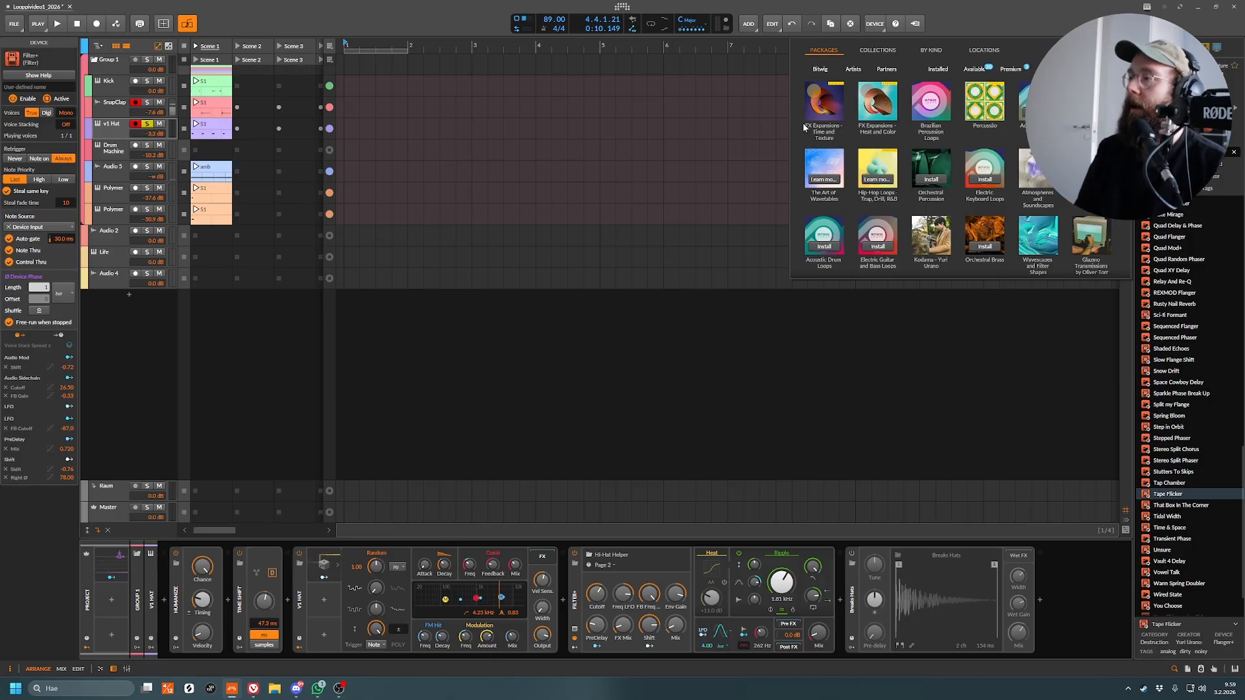
{"action": "left_click", "coordinate": [836, 129]}
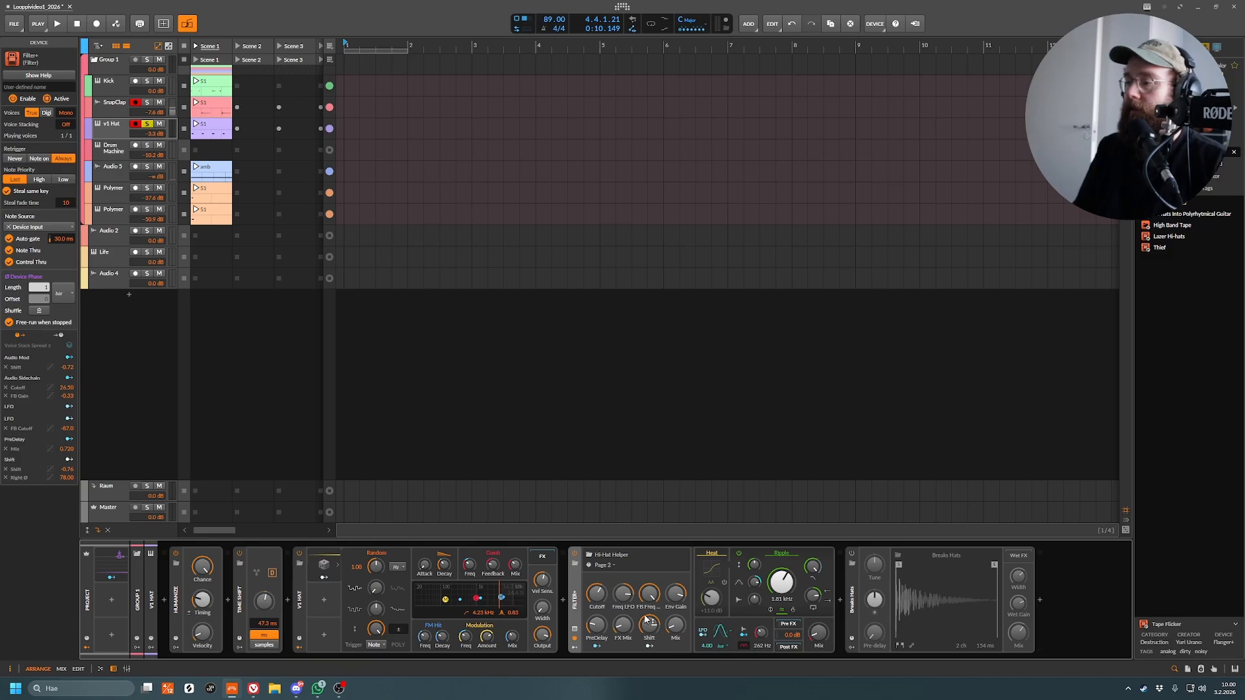
- Audition the hat loop with the Hi-Hat Helper's Mix raised strongly, and bring the Mix back down to a low amount
{"action": "key", "text": "space"}
{"action": "key", "text": "space"}
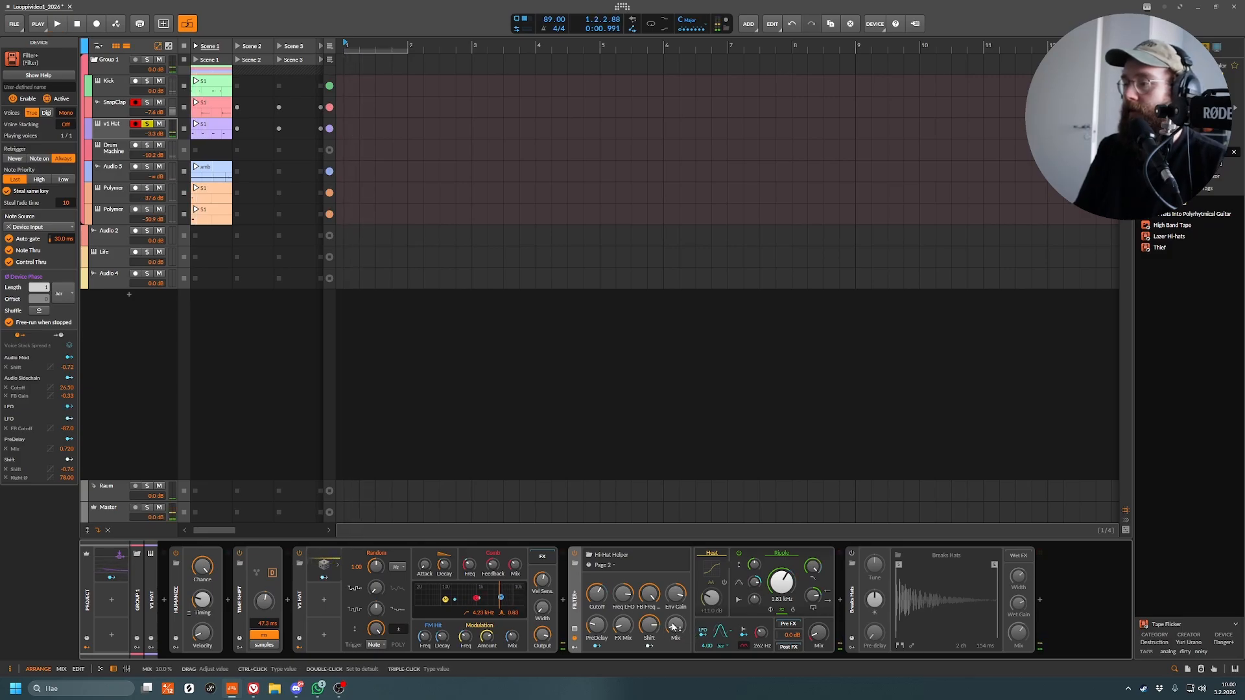
{"action": "left_click_drag", "start_coordinate": [683, 630], "coordinate": [683, 603]}
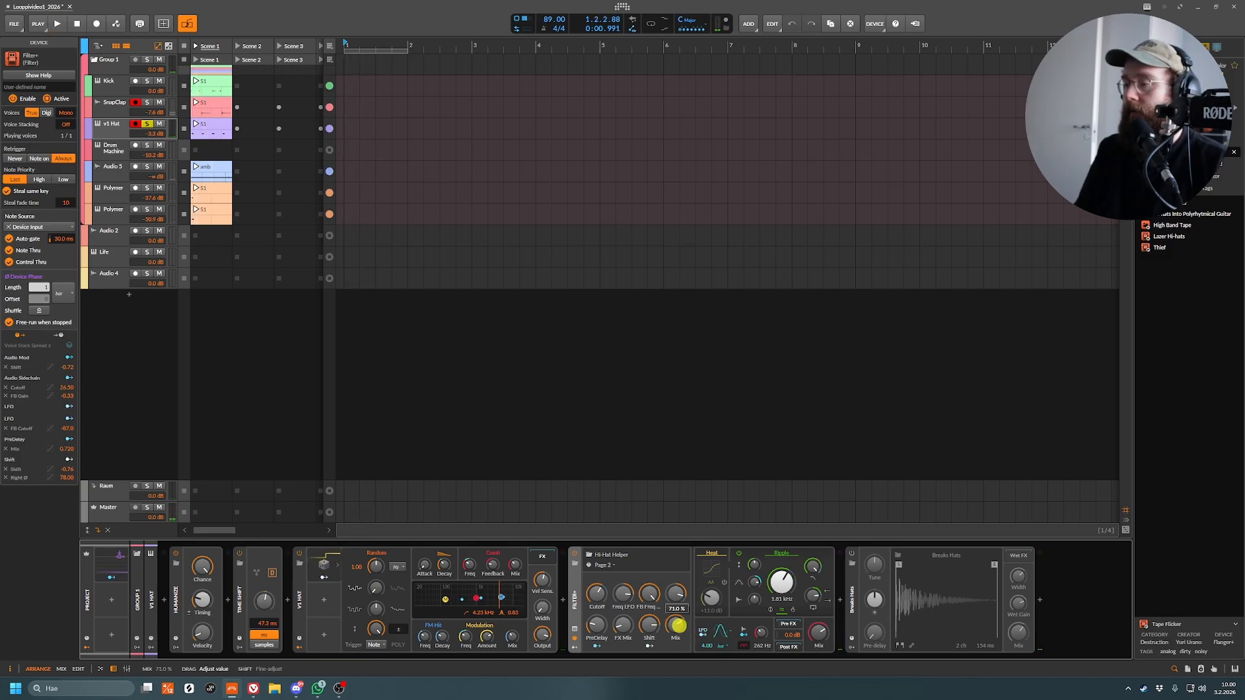
{"action": "key", "text": "space"}
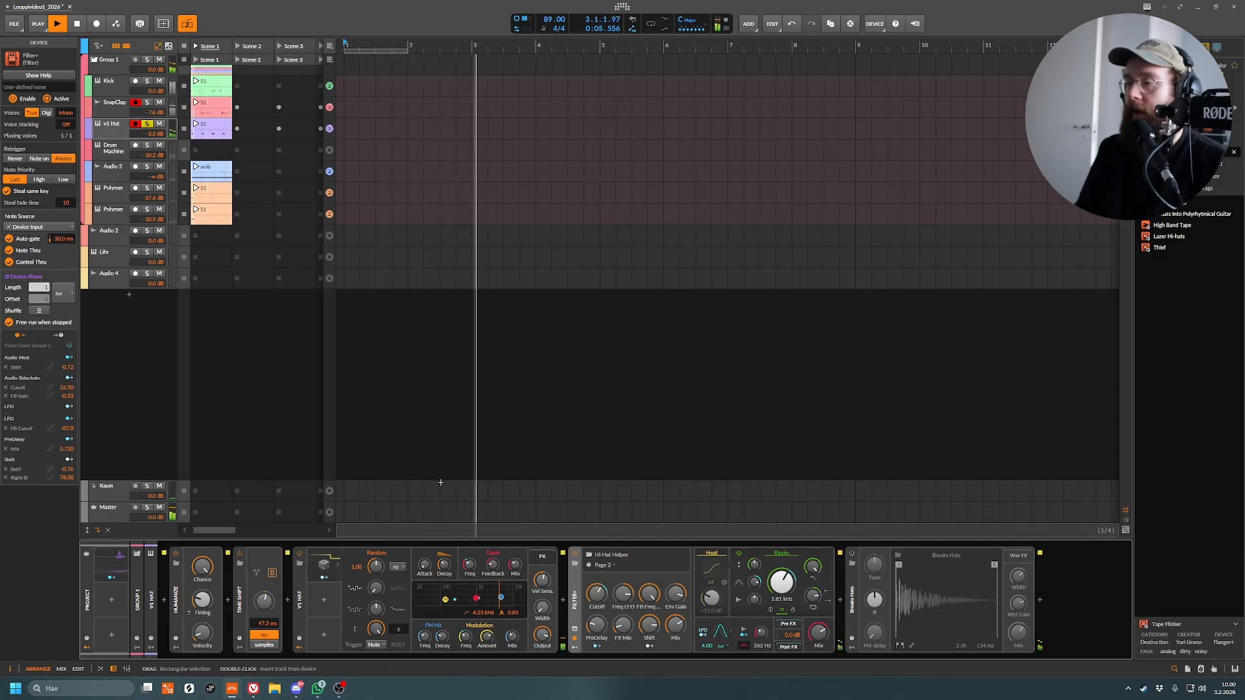
{"action": "left_click_drag", "start_coordinate": [679, 627], "coordinate": [679, 627]}
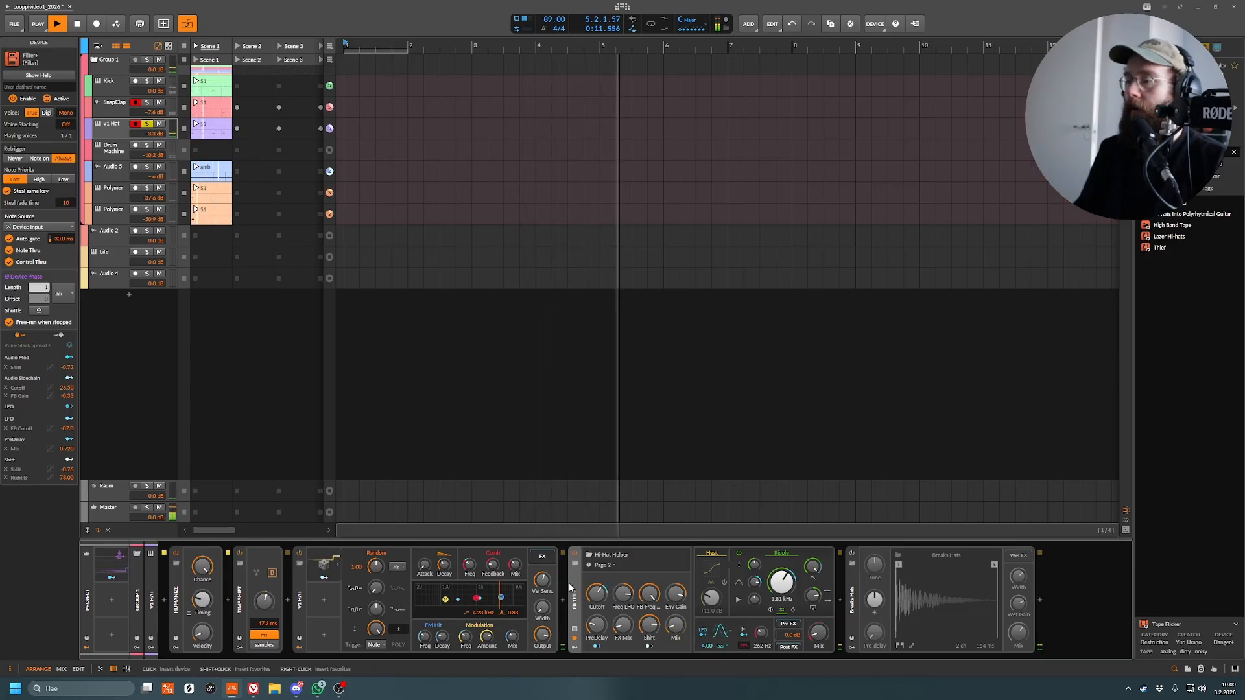
{"action": "key", "text": "space"}
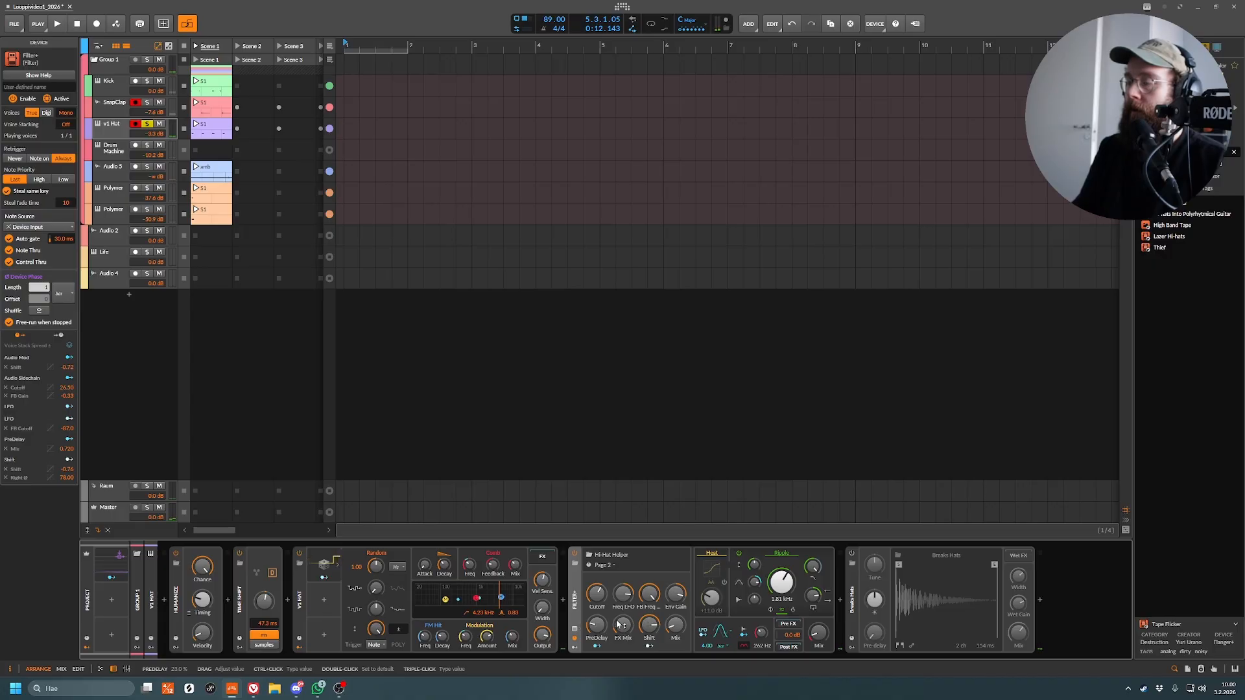
{"action": "left_click", "coordinate": [673, 624]}
{"action": "left_click_drag", "start_coordinate": [673, 625], "coordinate": [674, 627]}
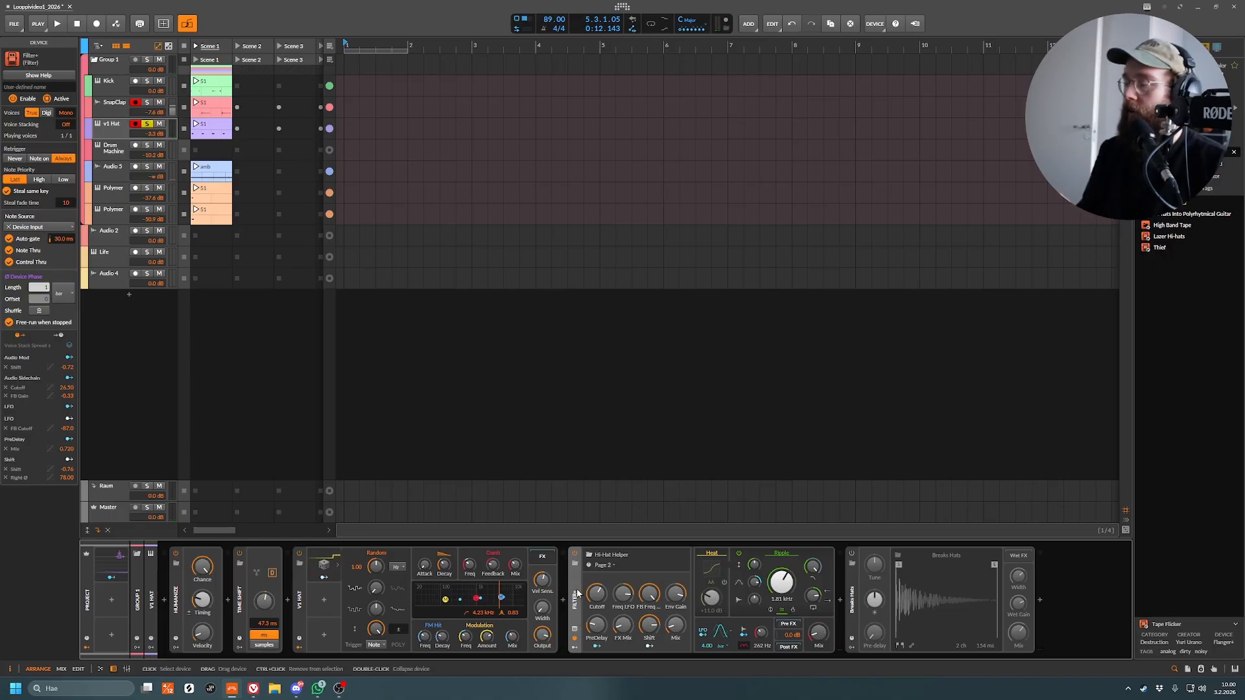
- Enable the Breaks Hats convolution, audition the hat loop with it, and select the v1 Hat track
{"action": "left_click", "coordinate": [851, 553]}
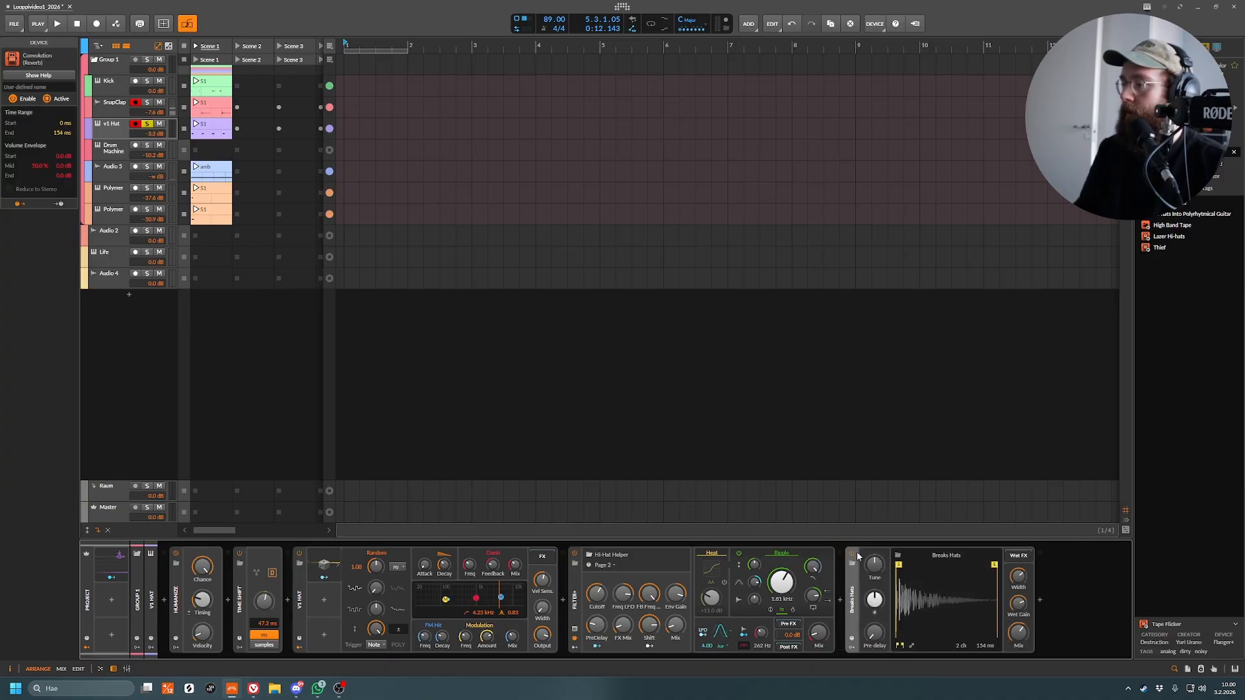
{"action": "key", "text": "space"}
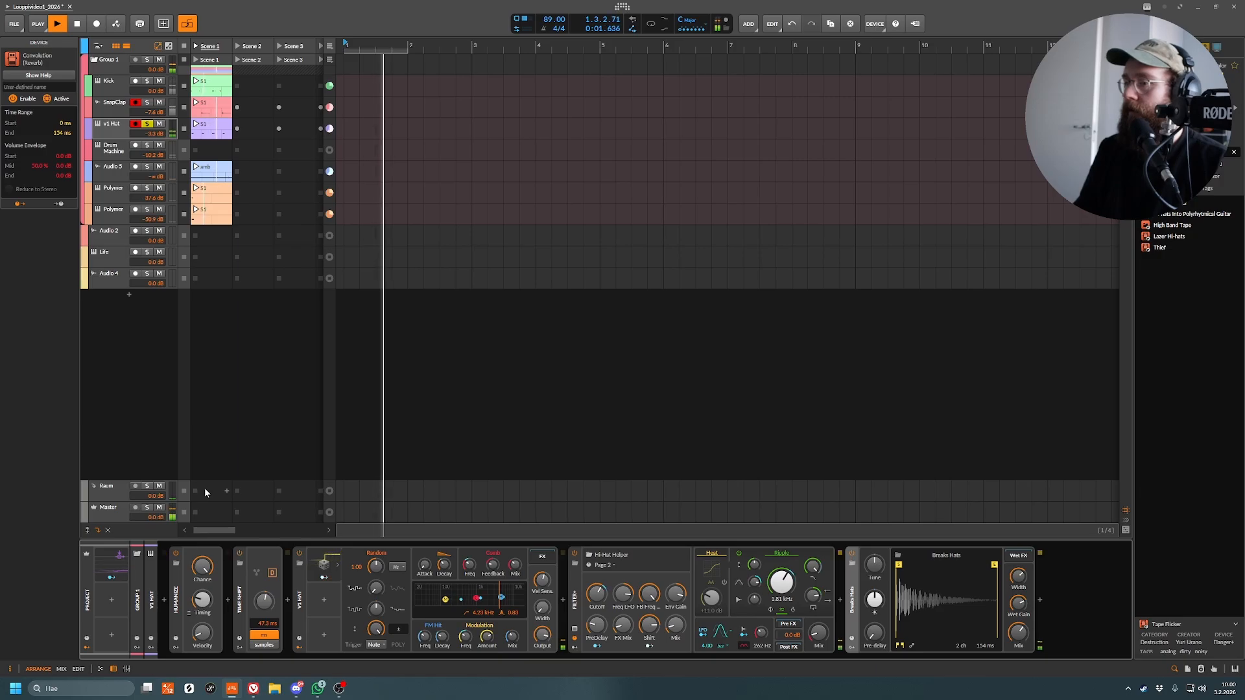
{"action": "left_click", "coordinate": [118, 128]}
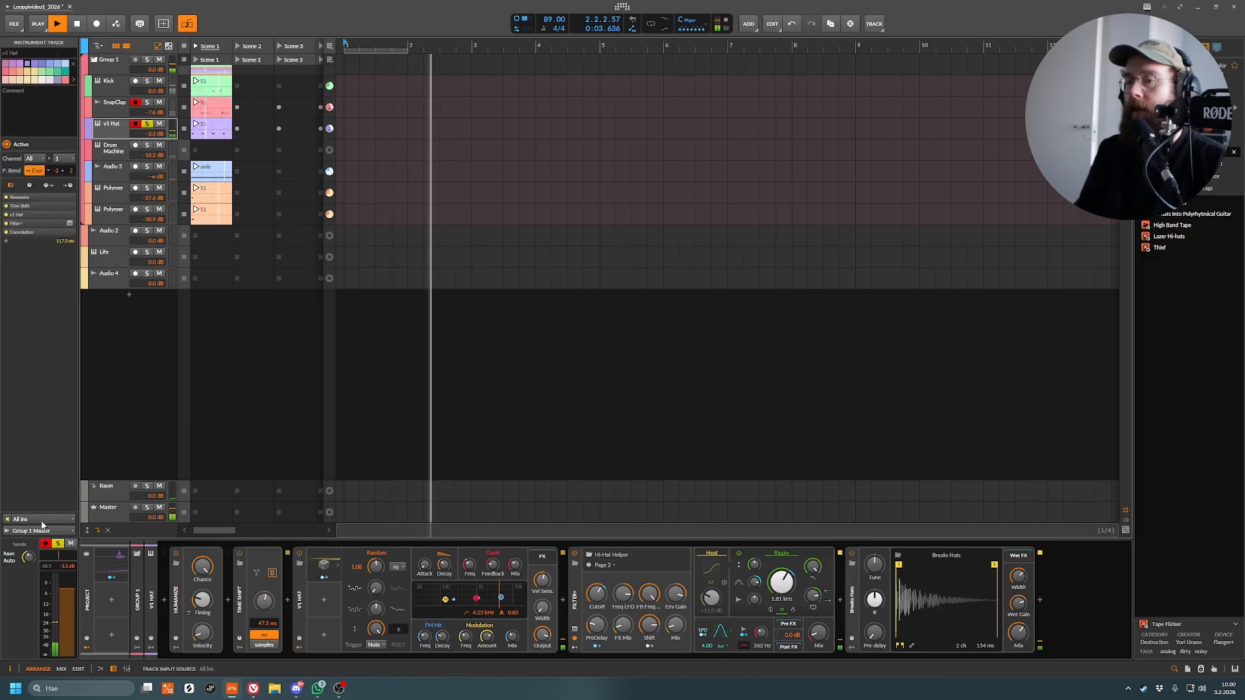
{"action": "key", "text": "space"}
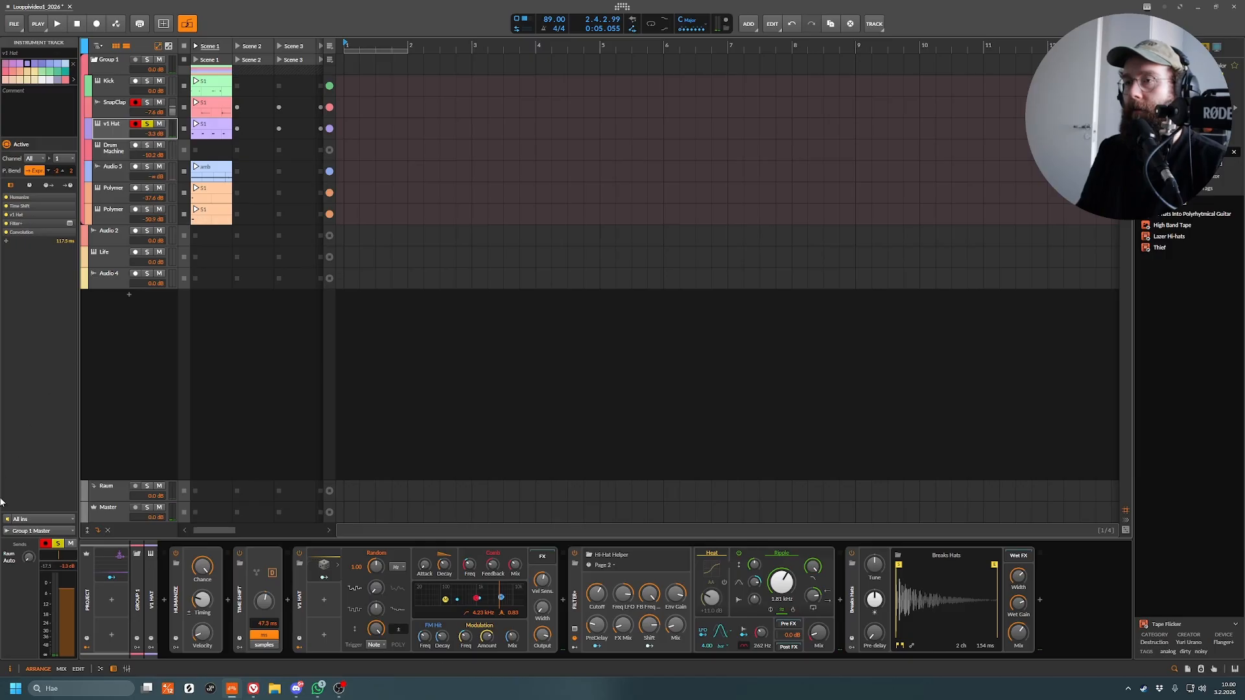
- Compare the hat loop with the Breaks Hats convolution and Filter+ bypassed in turn, re-enable both, and adjust the track's Raum send
{"action": "left_click", "coordinate": [852, 554]}
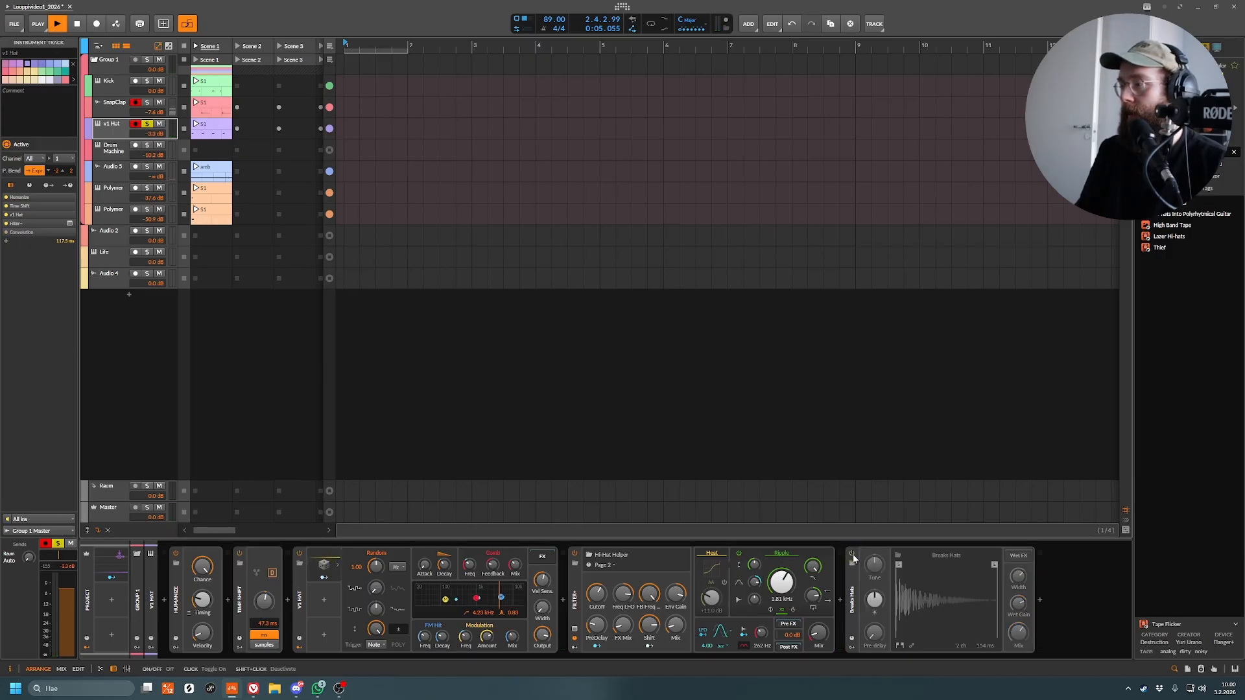
{"action": "key", "text": "space"}
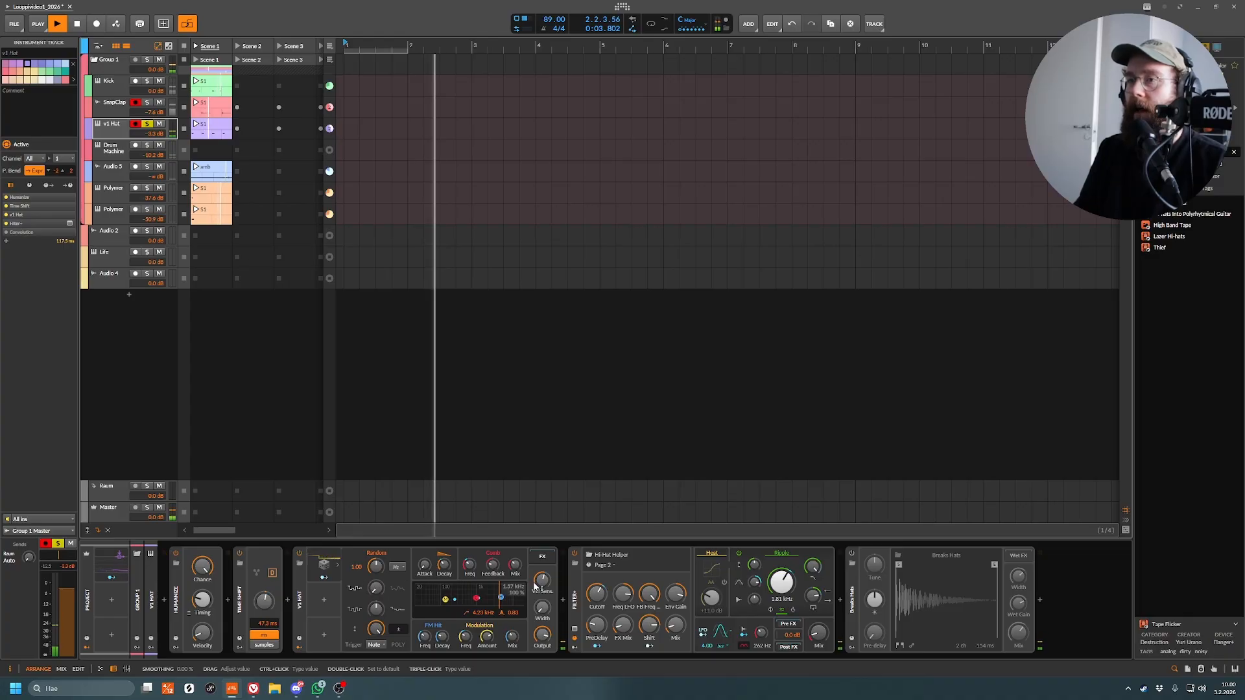
{"action": "left_click", "coordinate": [575, 554]}
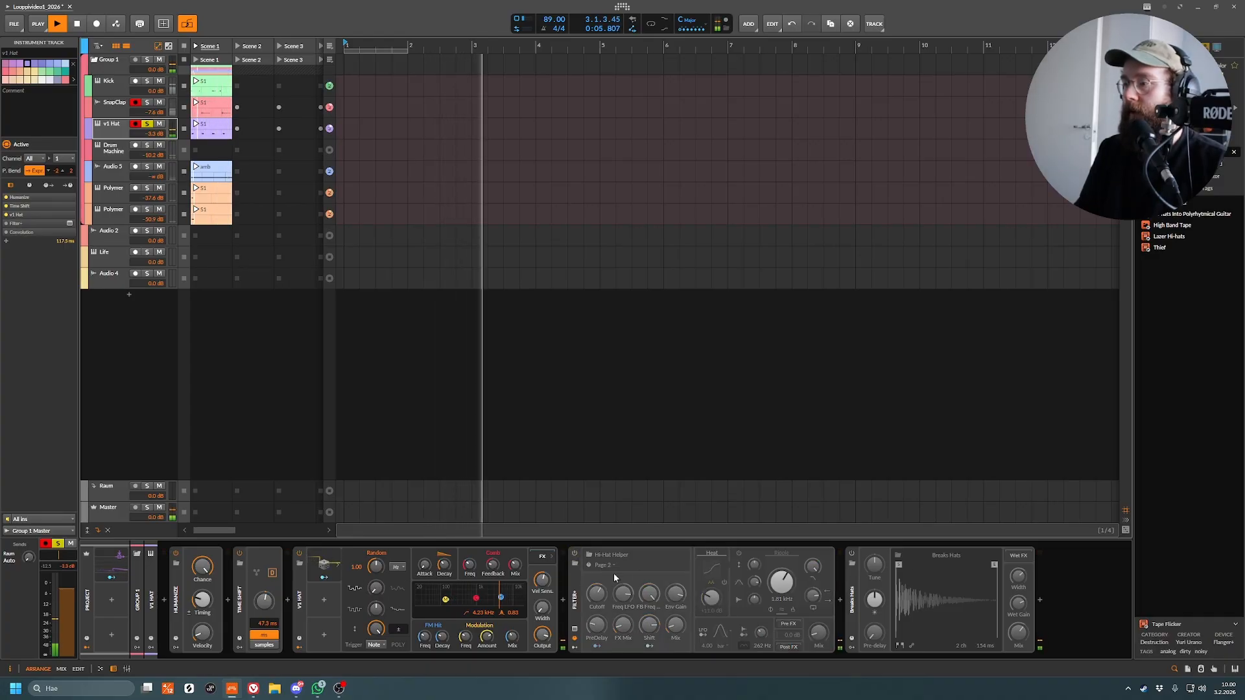
{"action": "left_click", "coordinate": [852, 554]}
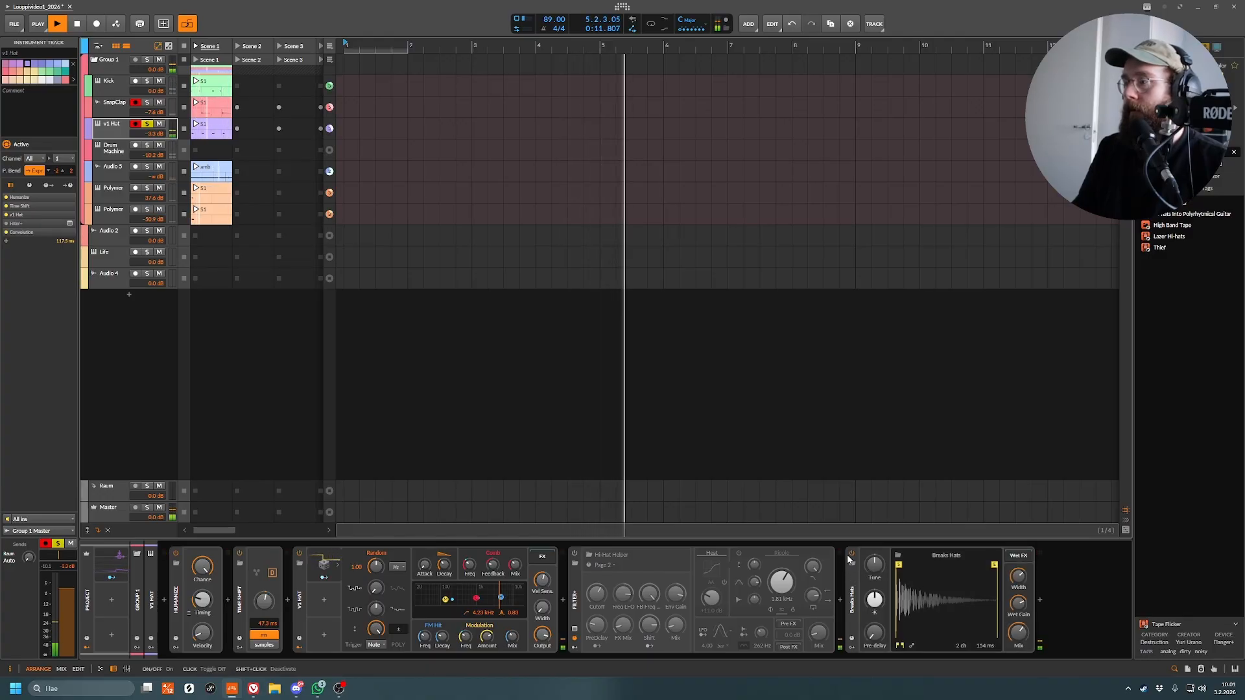
{"action": "left_click", "coordinate": [574, 554]}
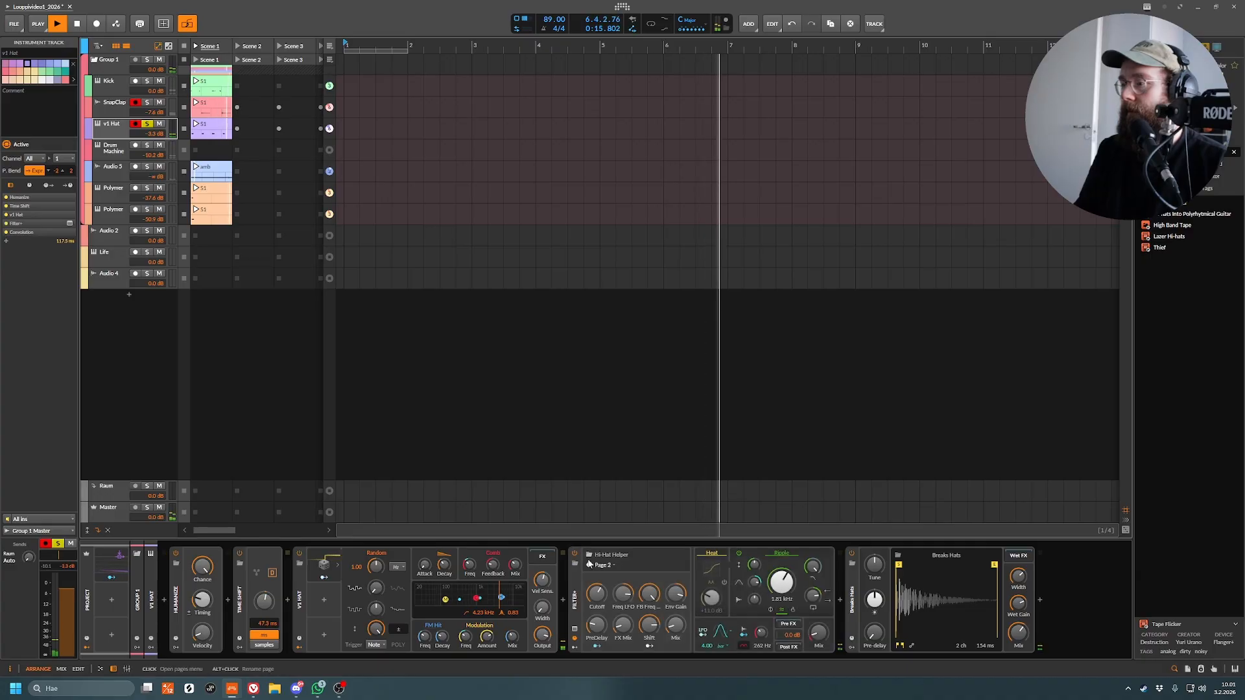
{"action": "left_click_drag", "start_coordinate": [27, 557], "coordinate": [28, 536]}
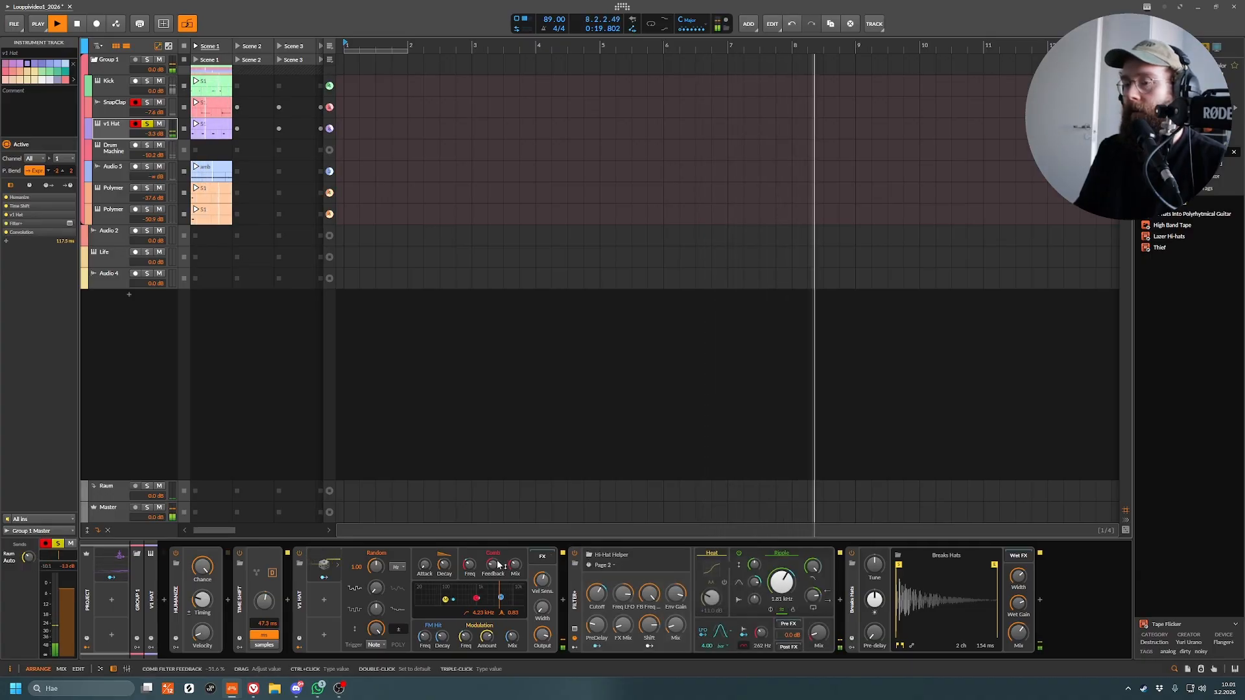
{"action": "key", "text": "space"}
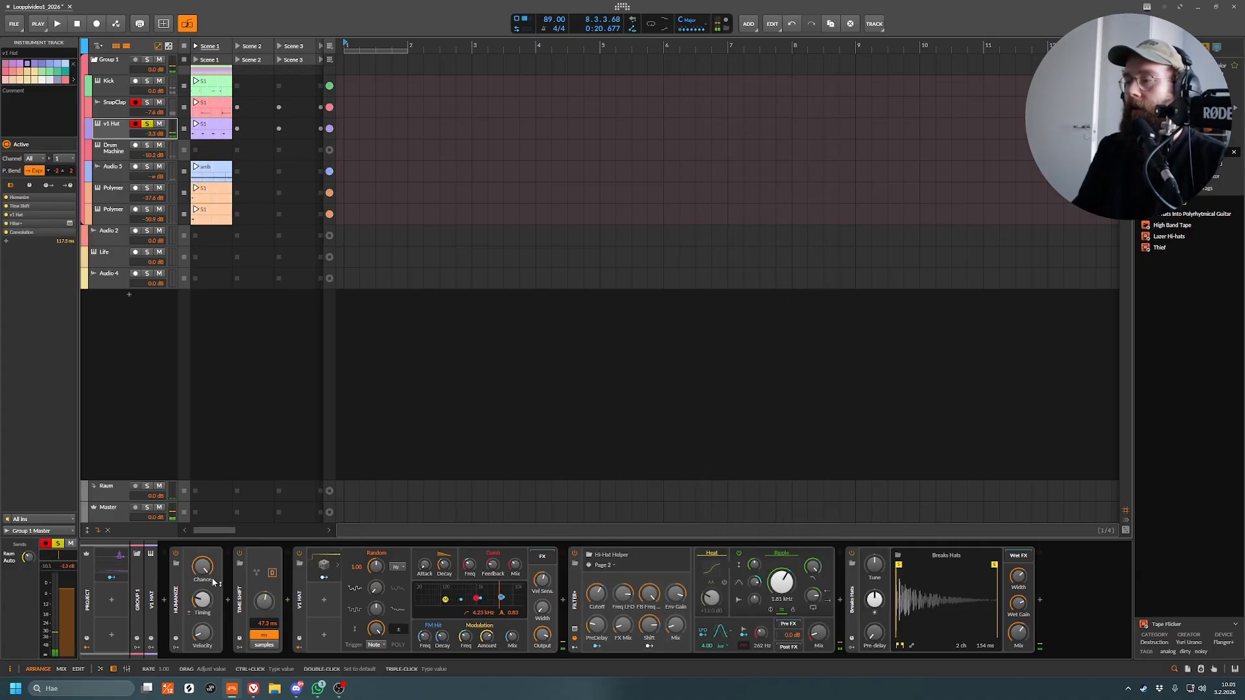
- Inspect the Time Shift device, select Humanize, adjust its Timing range, and toggle Allow Early Notes on and off
{"action": "left_click", "coordinate": [240, 600]}
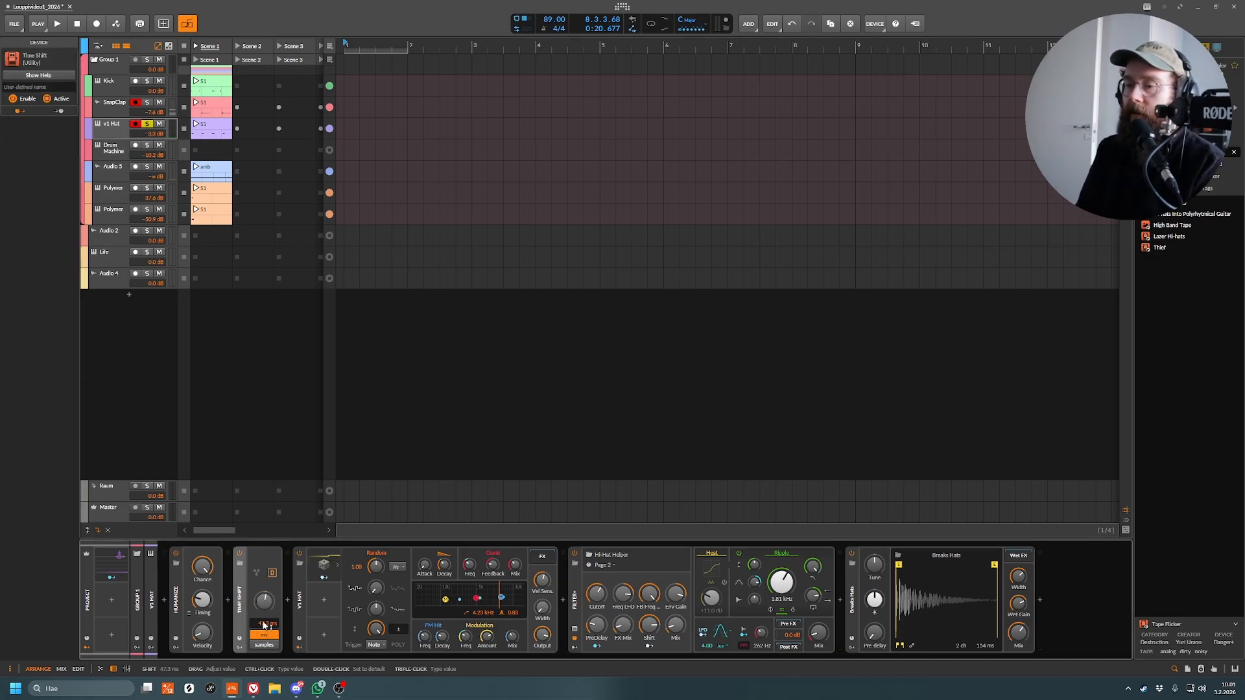
{"action": "left_click", "coordinate": [172, 598]}
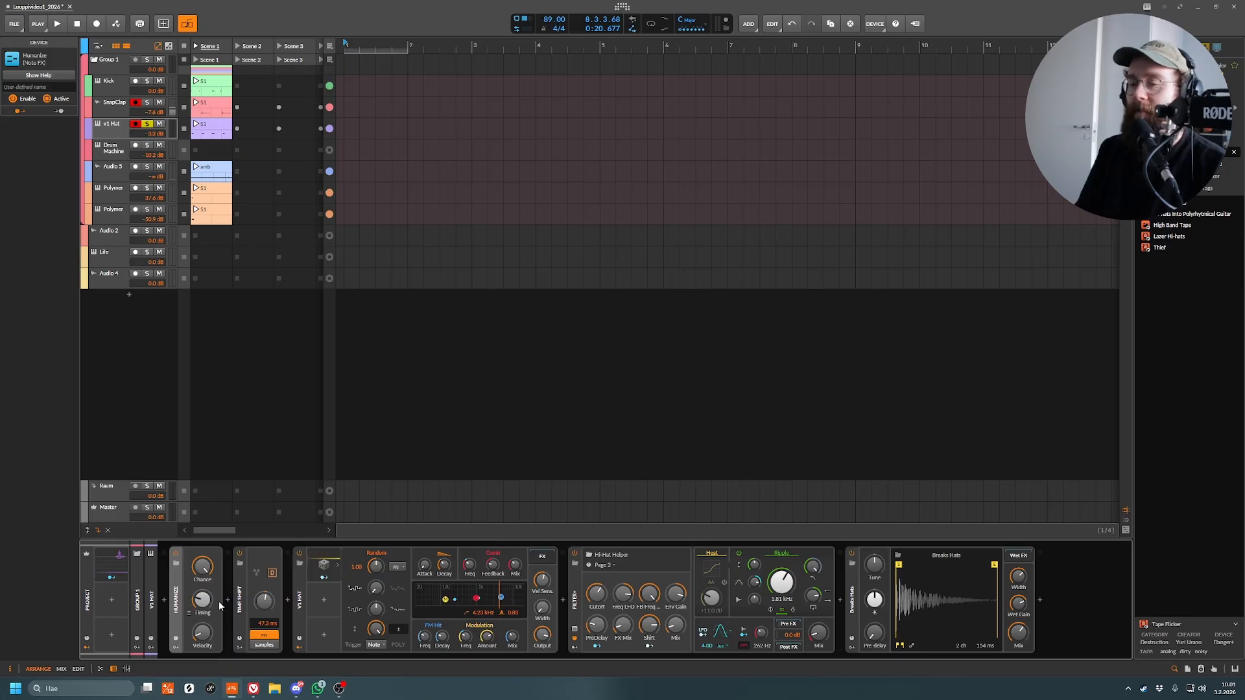
{"action": "left_click_drag", "start_coordinate": [208, 606], "coordinate": [209, 593]}
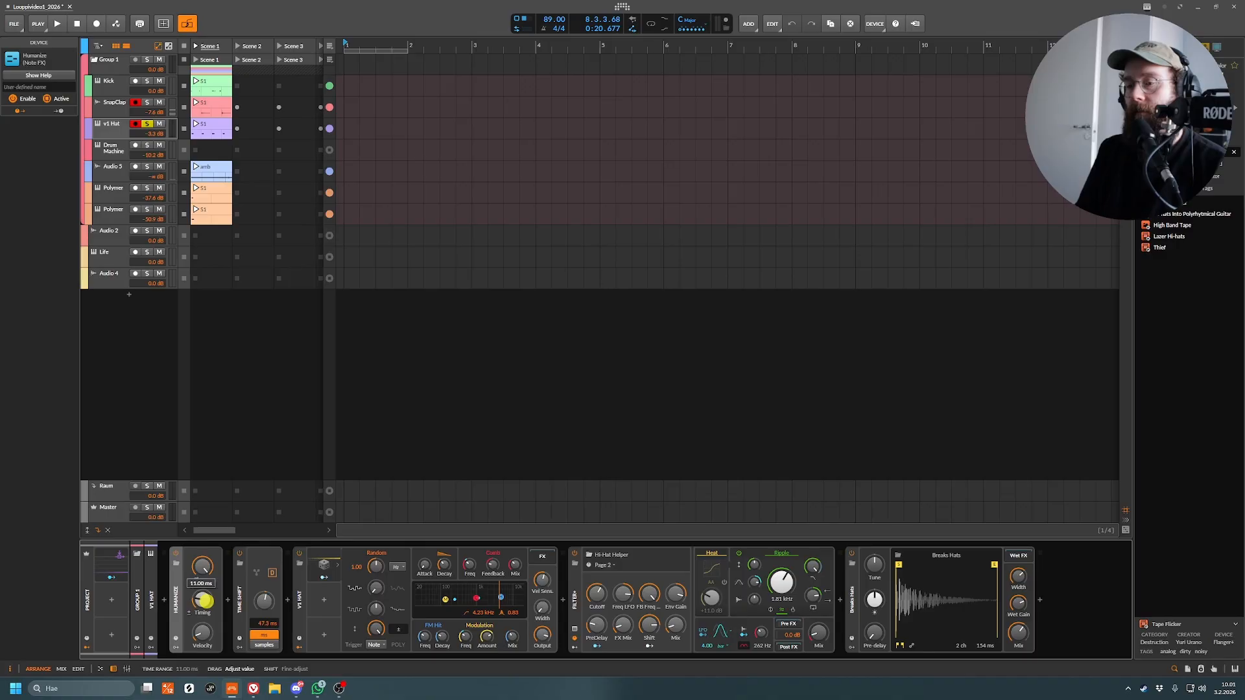
{"action": "mouse_move", "coordinate": [209, 606]}
{"action": "left_mouse_down"}
{"action": "mouse_move", "coordinate": [197, 603]}
{"action": "mouse_move", "coordinate": [211, 603]}
{"action": "left_mouse_up"}
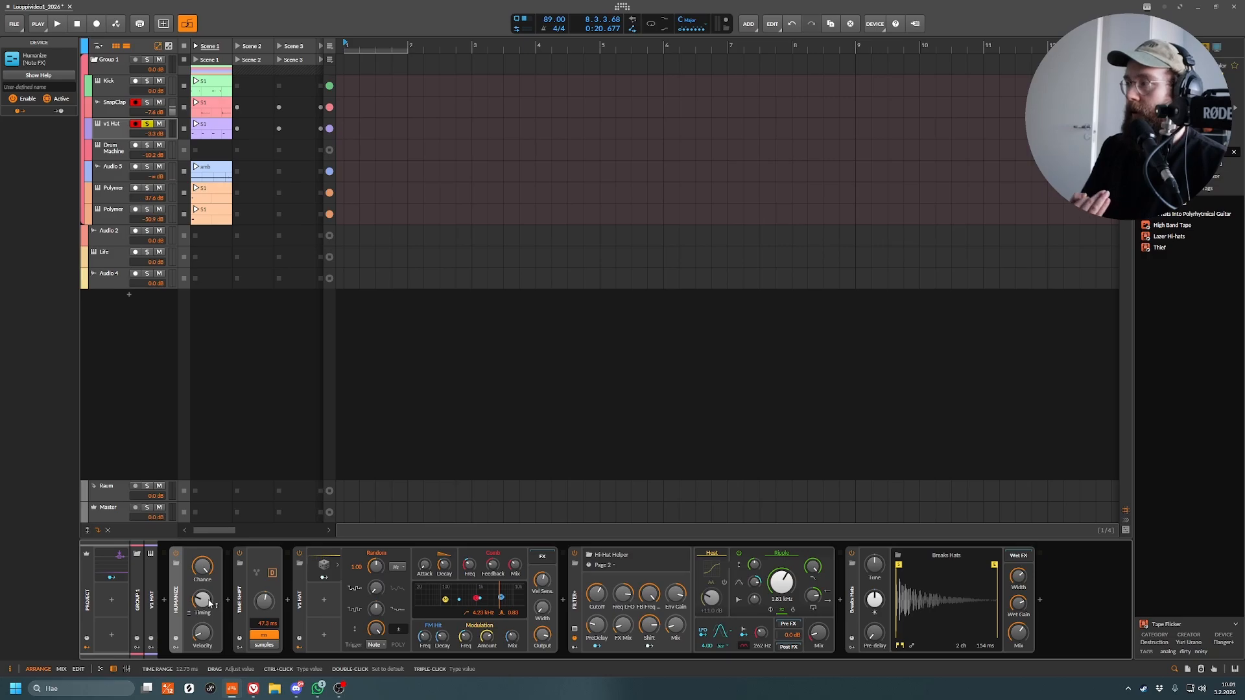
{"action": "left_click_drag", "start_coordinate": [209, 605], "coordinate": [205, 601]}
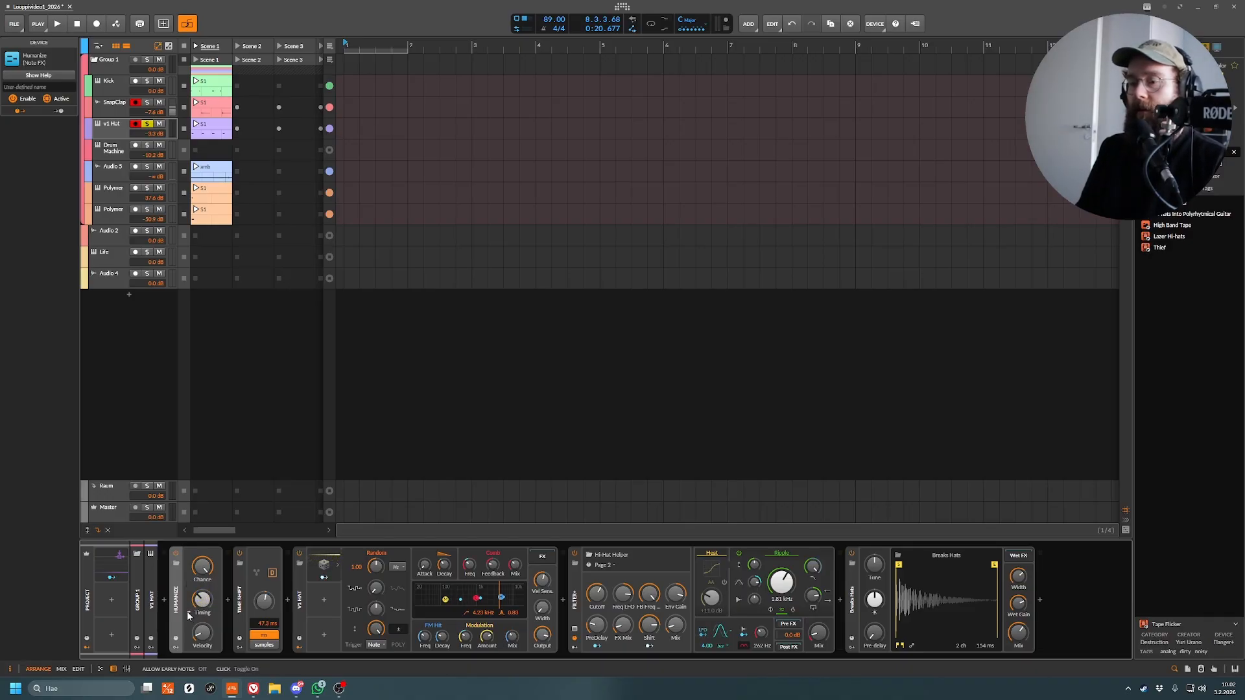
{"action": "left_click", "coordinate": [189, 613]}
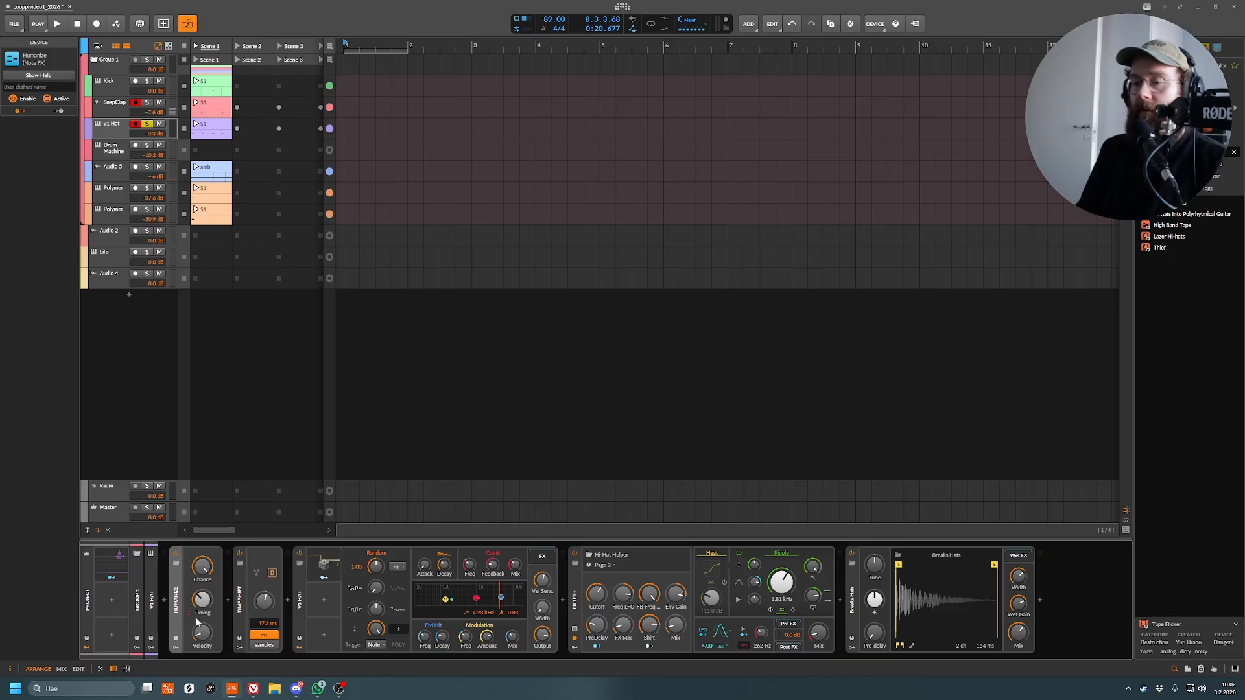
{"action": "left_click", "coordinate": [187, 613]}
- Try several Velocity ranges on the Humanize device, including 20%
{"action": "left_click", "coordinate": [209, 637]}
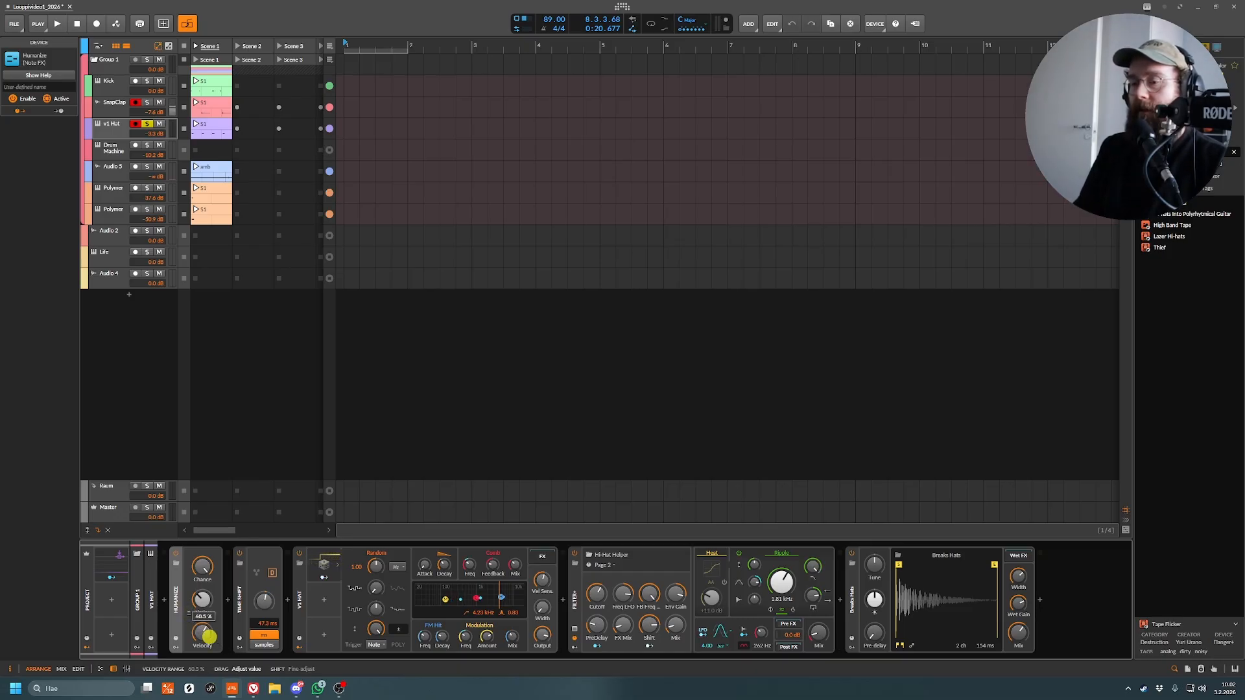
{"action": "left_click_drag", "start_coordinate": [209, 637], "coordinate": [208, 633]}
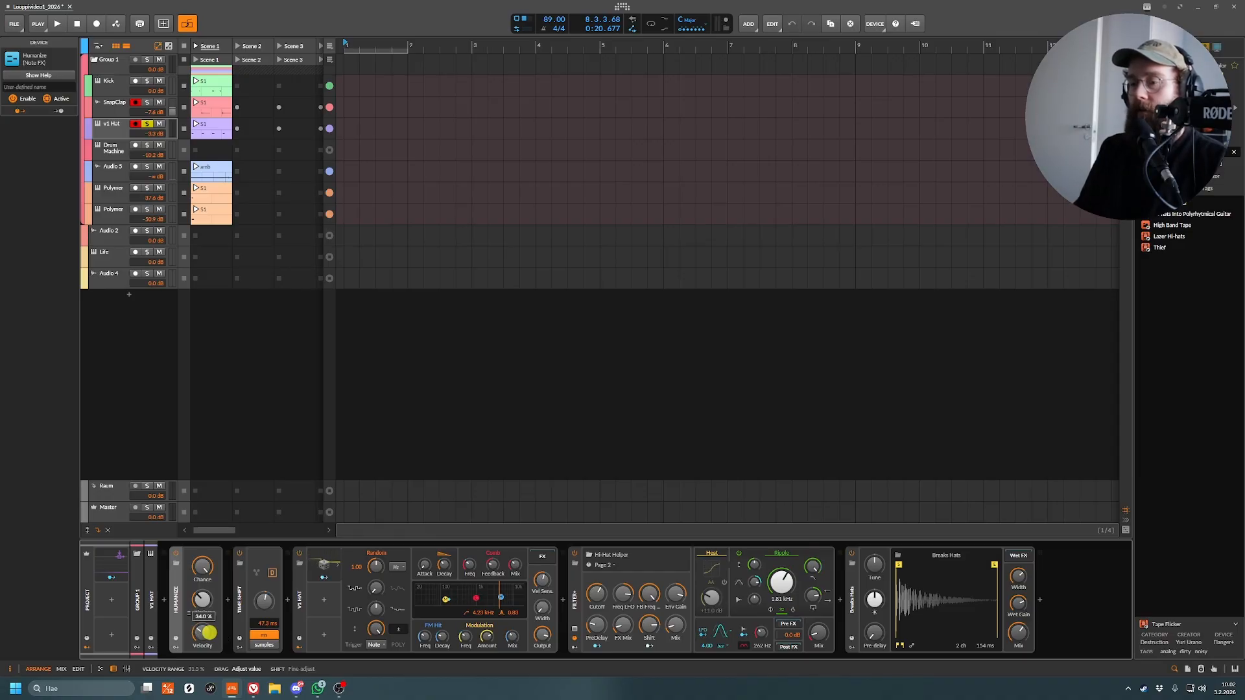
{"action": "left_click_drag", "start_coordinate": [209, 632], "coordinate": [206, 637]}
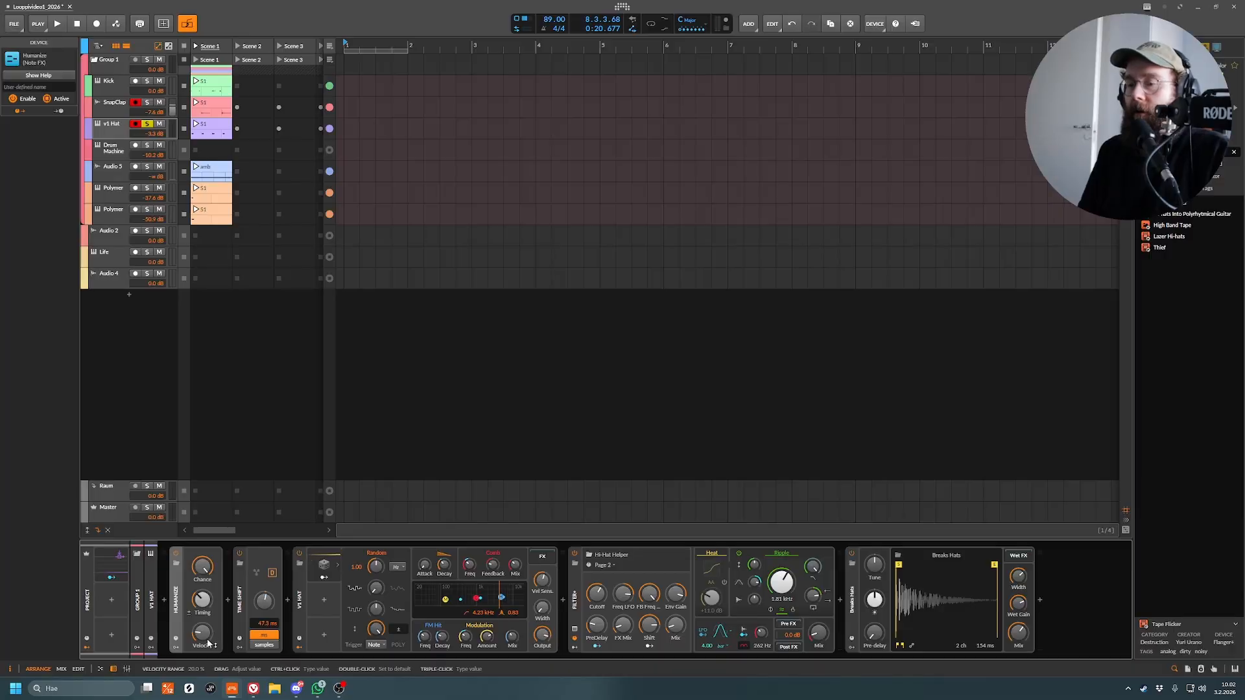
{"action": "left_click_drag", "start_coordinate": [204, 639], "coordinate": [209, 636]}
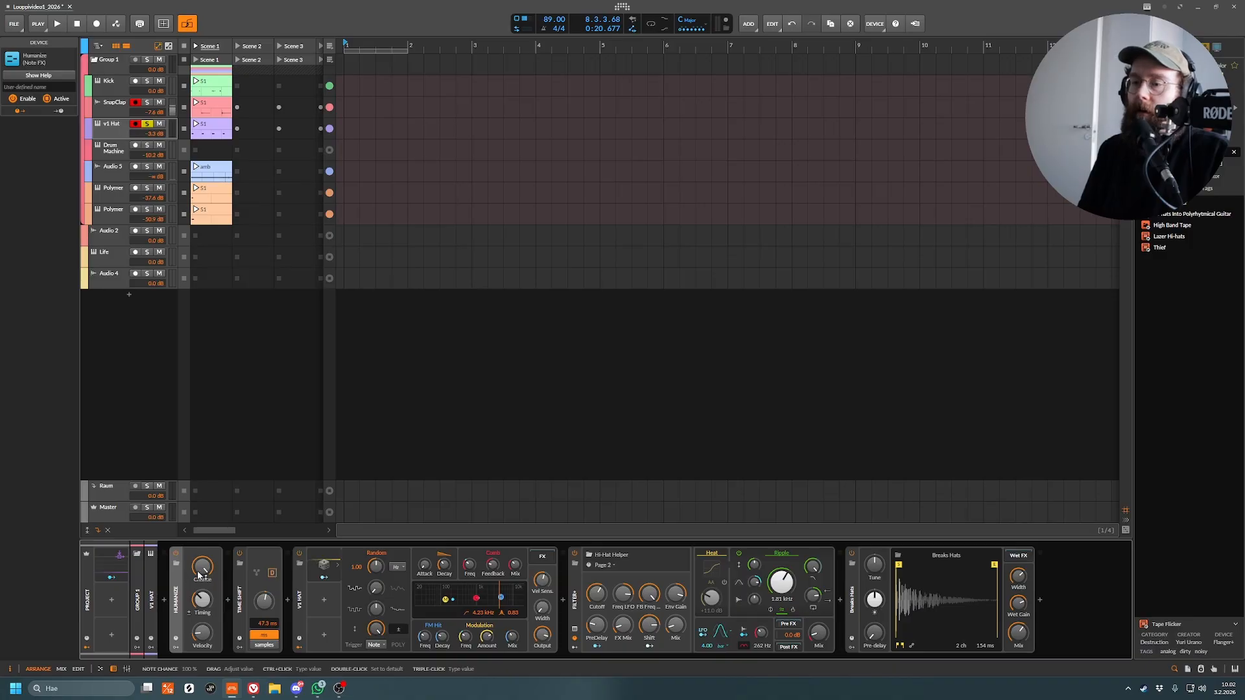
- Lower Humanize's note Chance to 0%, audition the hat loop, and raise the Chance back to full
{"action": "mouse_move", "coordinate": [204, 569]}
{"action": "left_mouse_down"}
{"action": "mouse_move", "coordinate": [204, 623]}
{"action": "mouse_move", "coordinate": [209, 564]}
{"action": "left_mouse_up"}
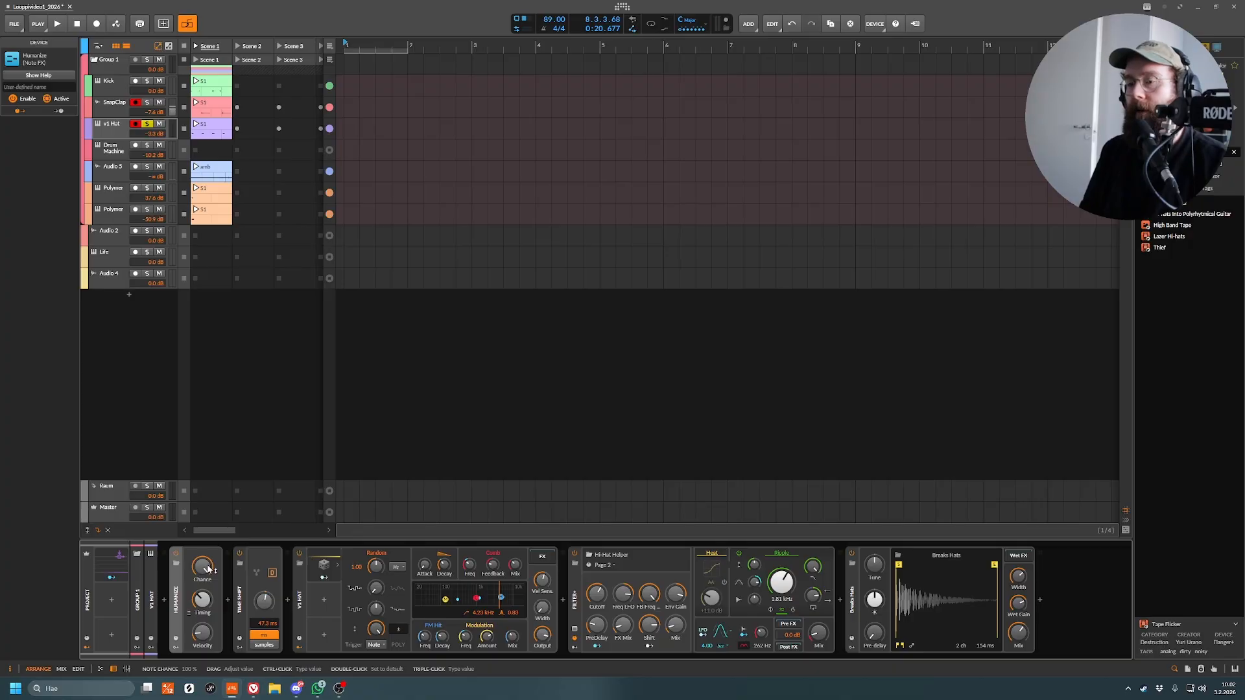
{"action": "left_click_drag", "start_coordinate": [209, 569], "coordinate": [208, 622]}
{"action": "left_click_drag", "start_coordinate": [209, 568], "coordinate": [209, 566]}
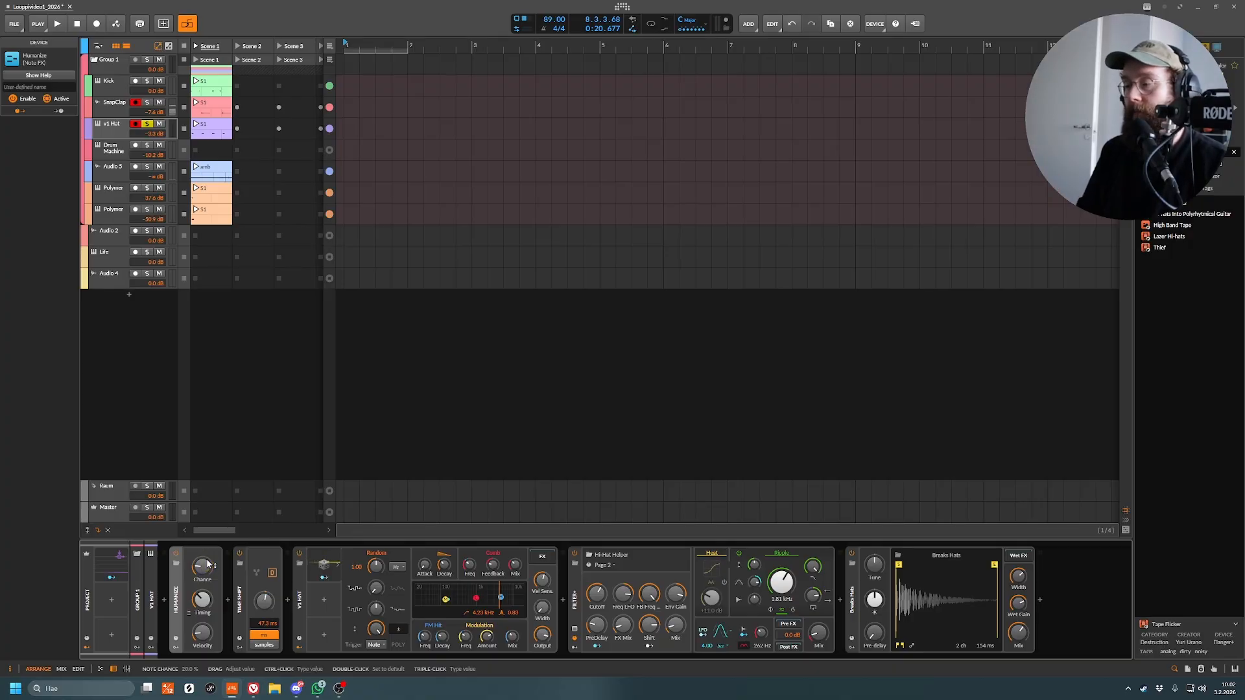
{"action": "left_click", "coordinate": [196, 573]}
{"action": "key", "text": "space"}
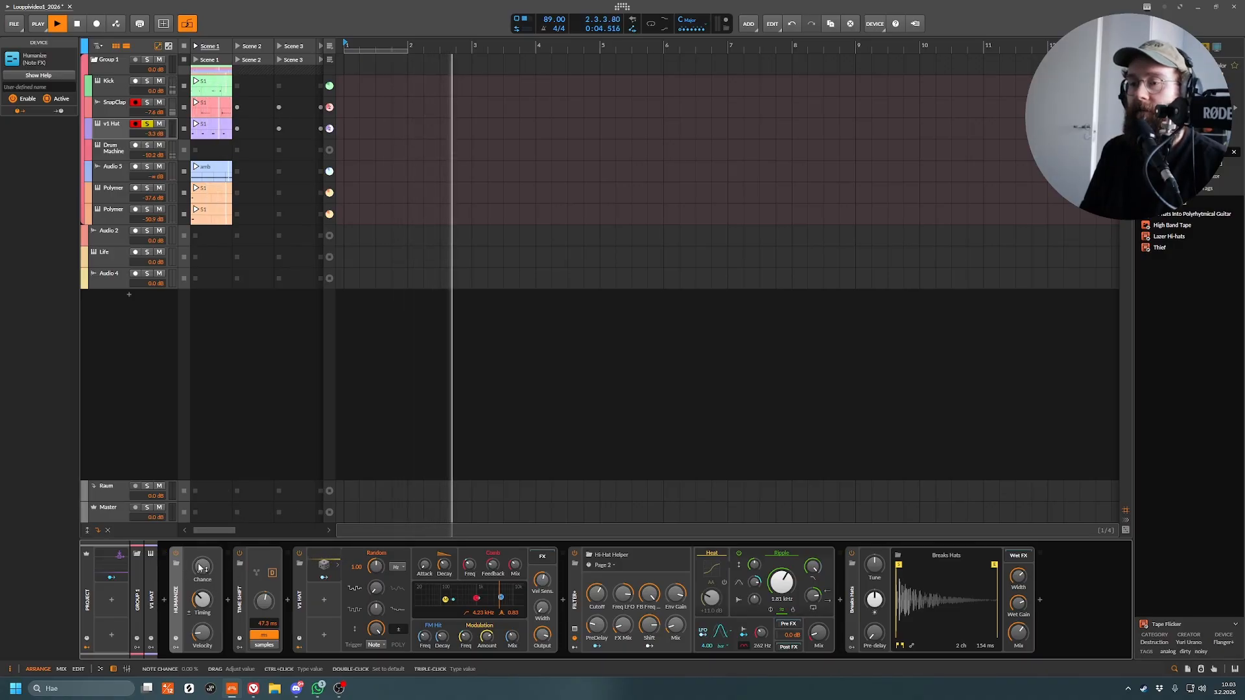
{"action": "left_click_drag", "start_coordinate": [206, 568], "coordinate": [206, 536]}
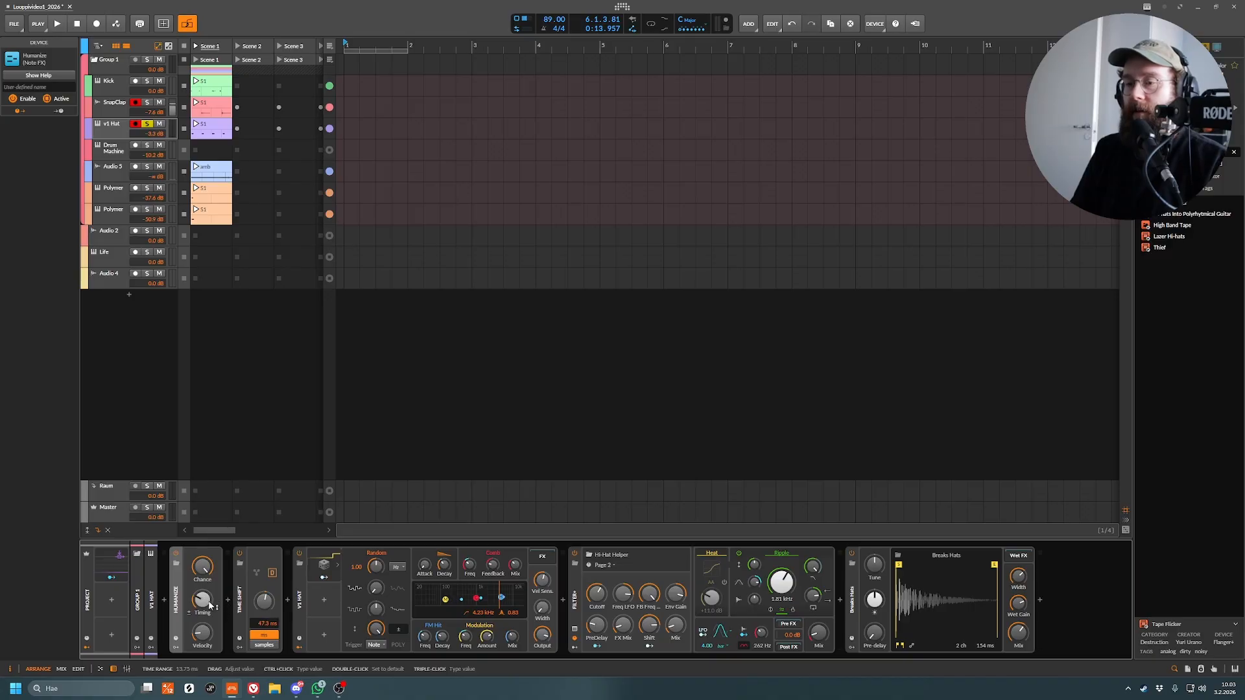
- Rename the Drum Machine track as Percs
{"action": "left_click_drag", "start_coordinate": [203, 609], "coordinate": [201, 601]}
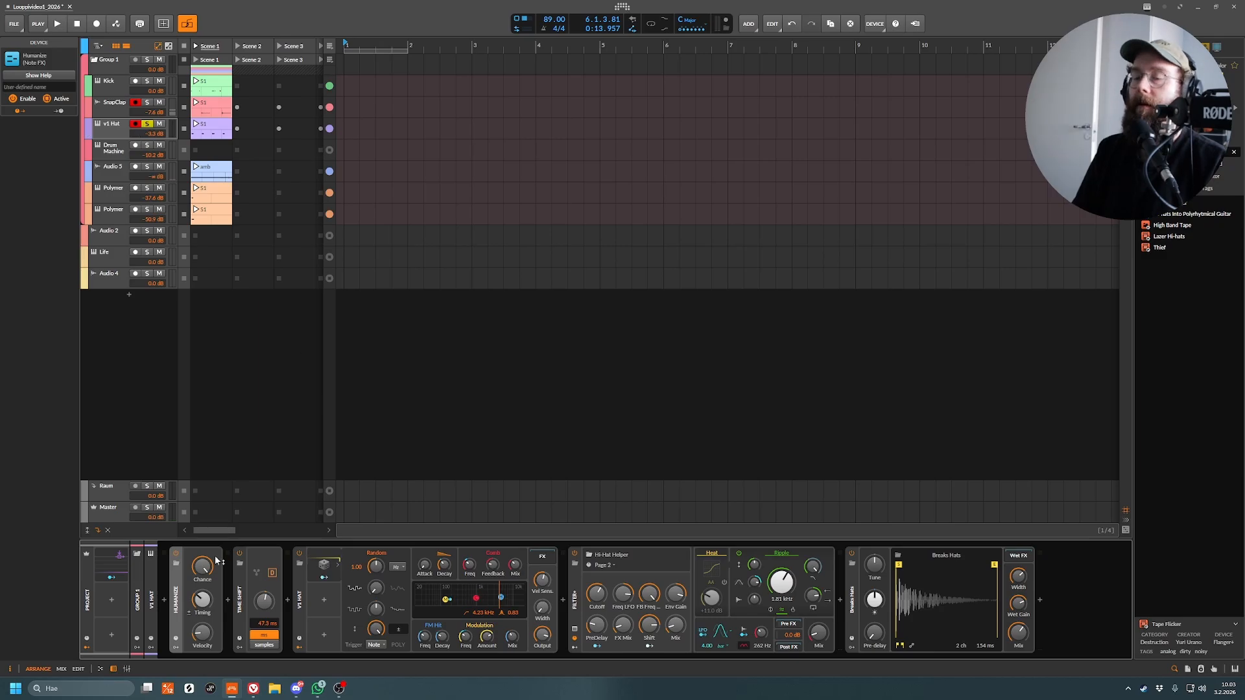
{"action": "left_click", "coordinate": [123, 149]}
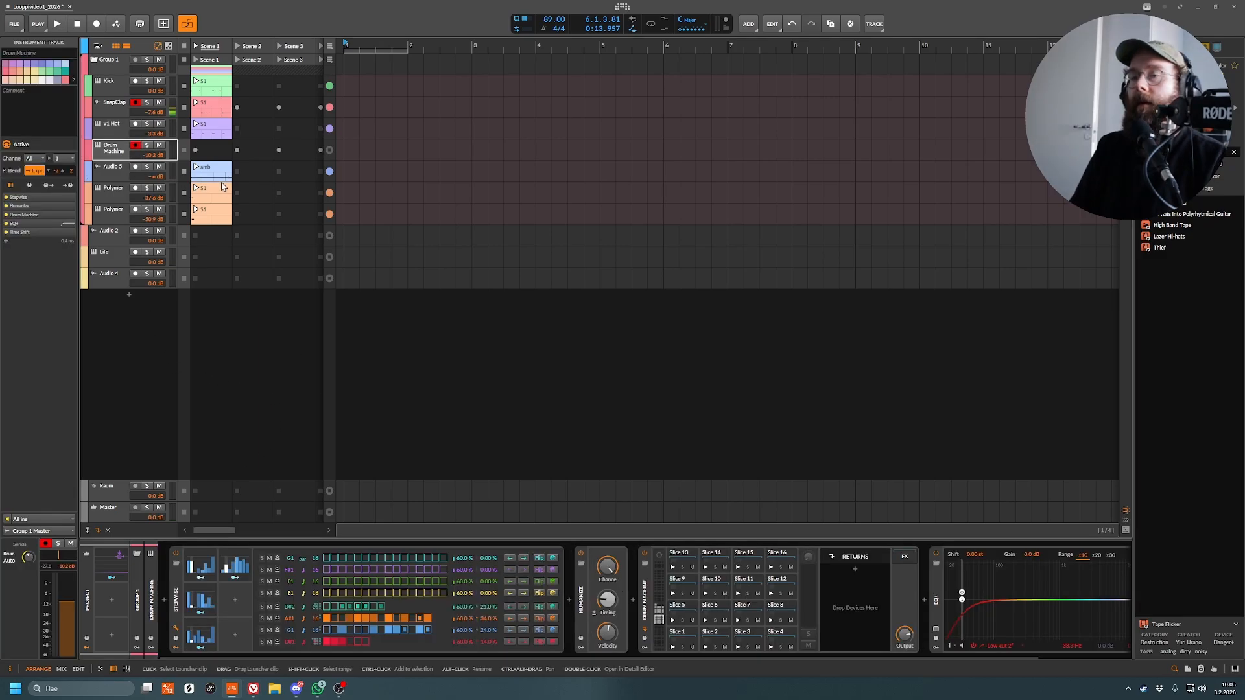
{"action": "double_click", "coordinate": [114, 149]}
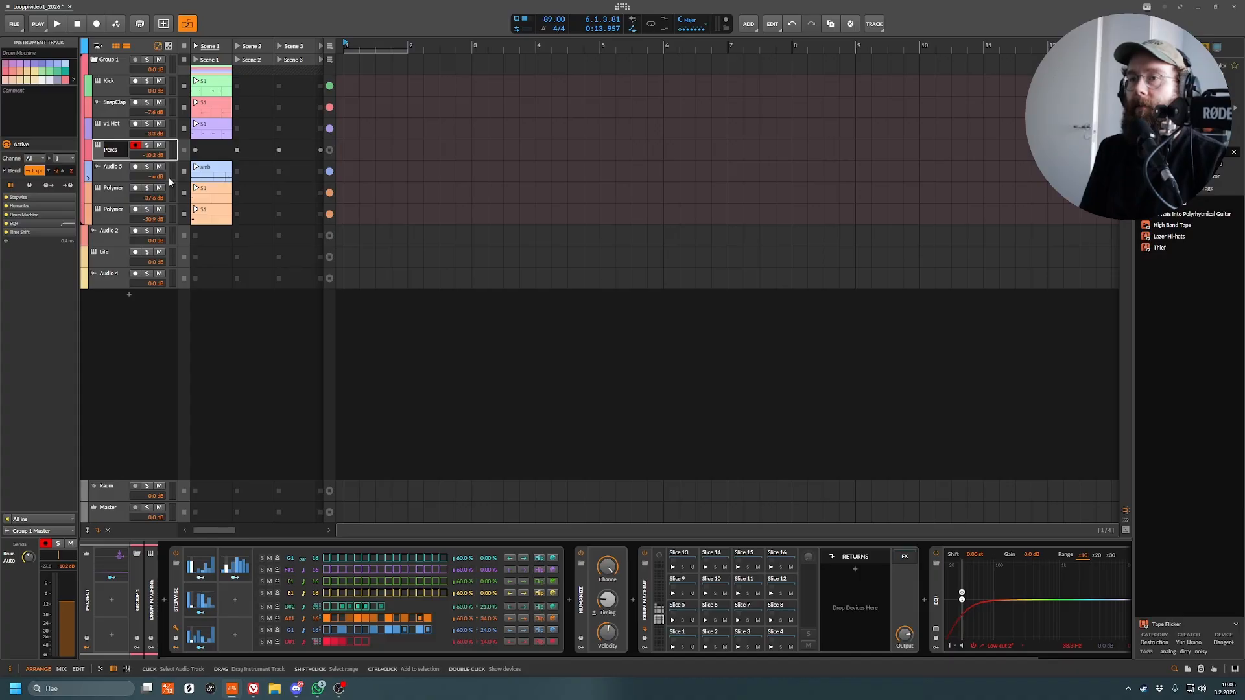
{"action": "key", "text": "Return"}
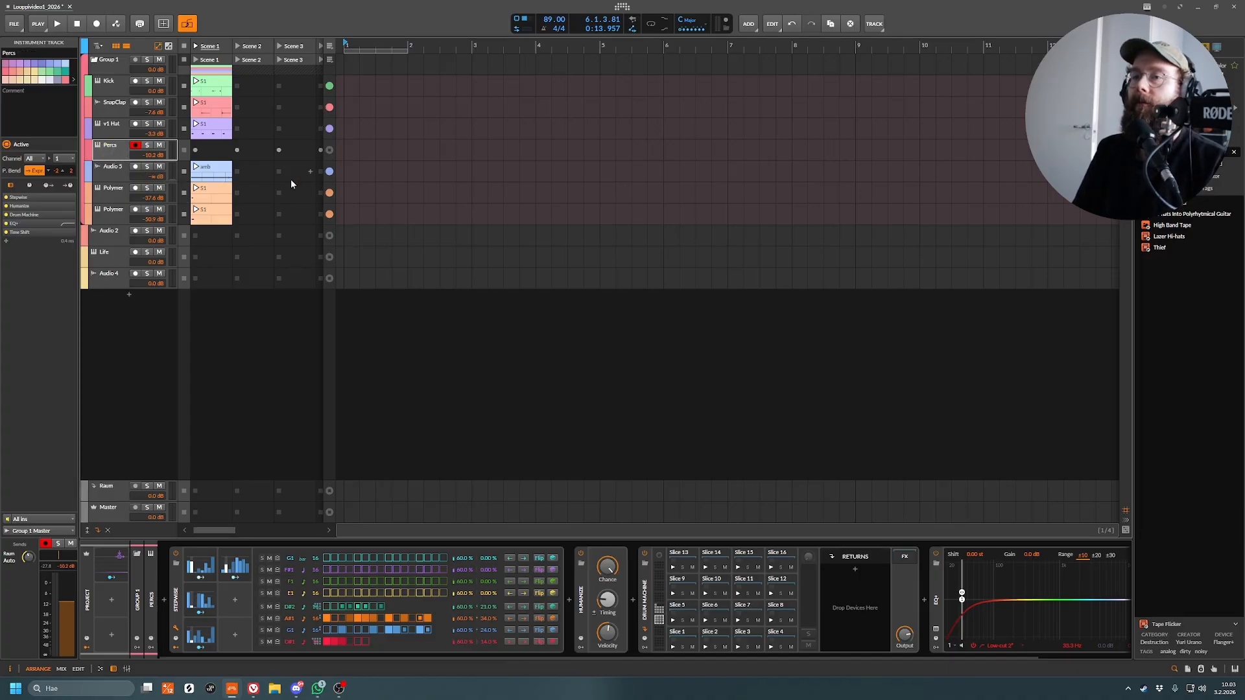
- Solo the Percs track, audition its loop, and select its Humanize device
{"action": "key", "text": "s"}
{"action": "key", "text": "space"}
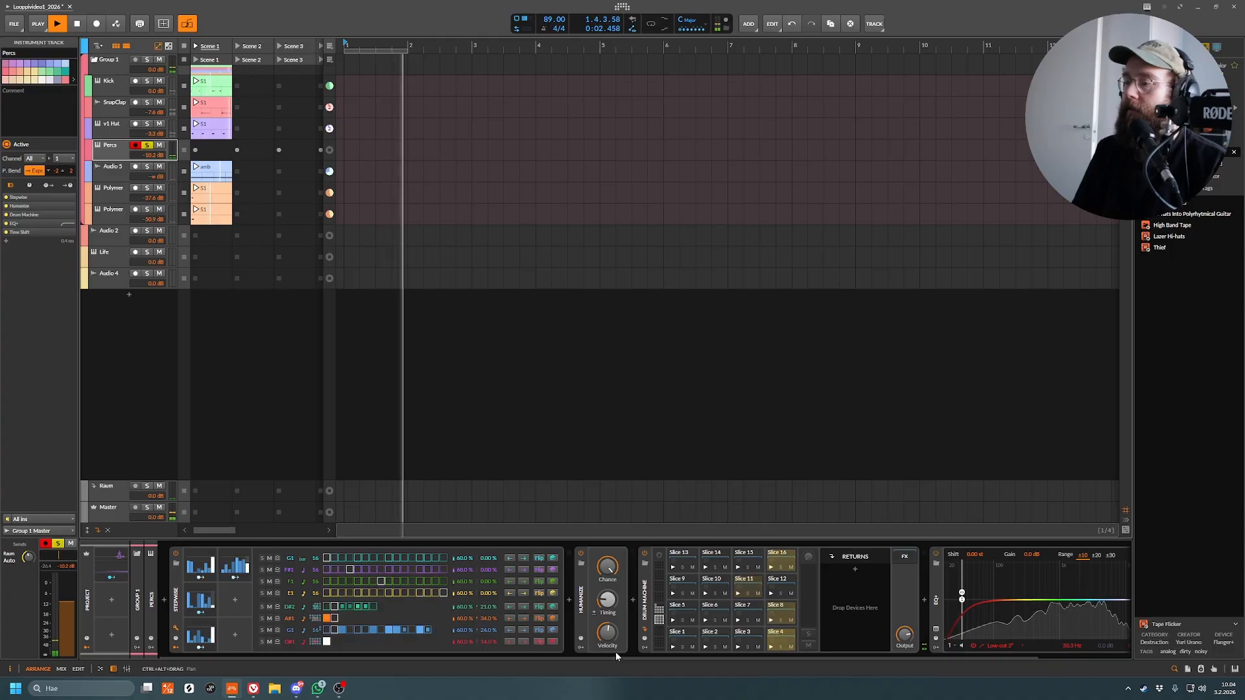
{"action": "mouse_move", "coordinate": [620, 655]}
{"action": "left_mouse_down"}
{"action": "mouse_move", "coordinate": [926, 659]}
{"action": "mouse_move", "coordinate": [597, 664]}
{"action": "left_mouse_up"}
{"action": "key", "text": "space"}
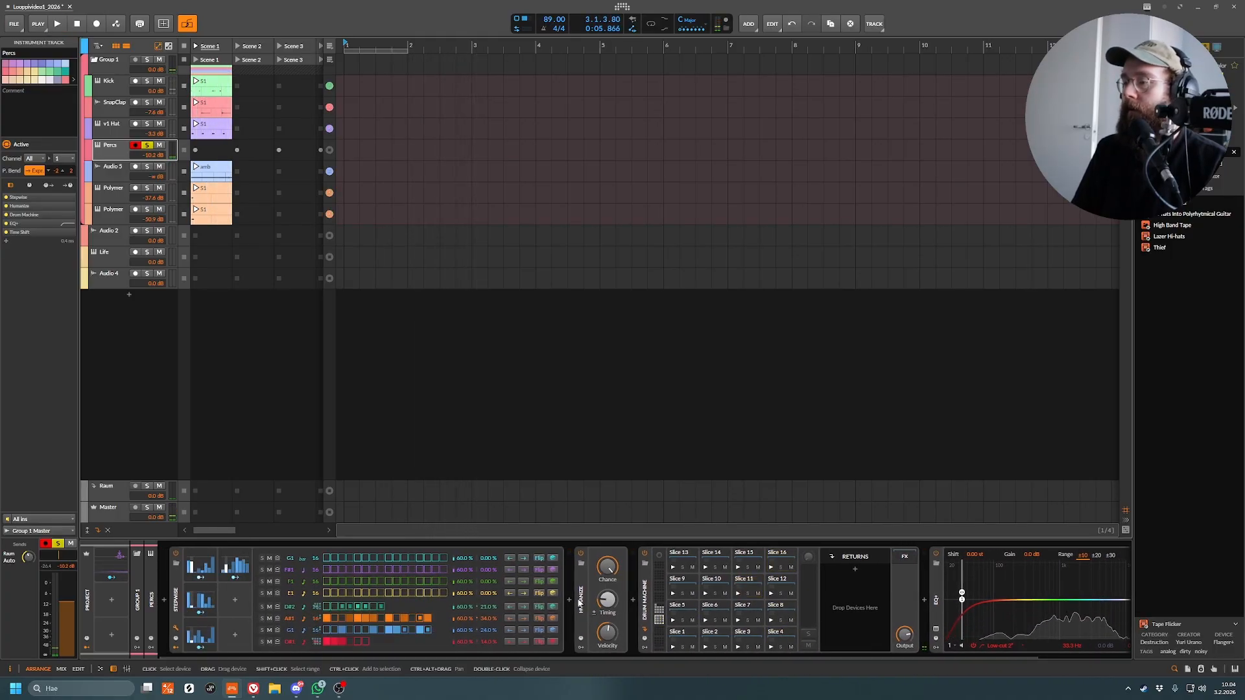
{"action": "left_click", "coordinate": [580, 602]}
{"action": "key", "text": "space"}
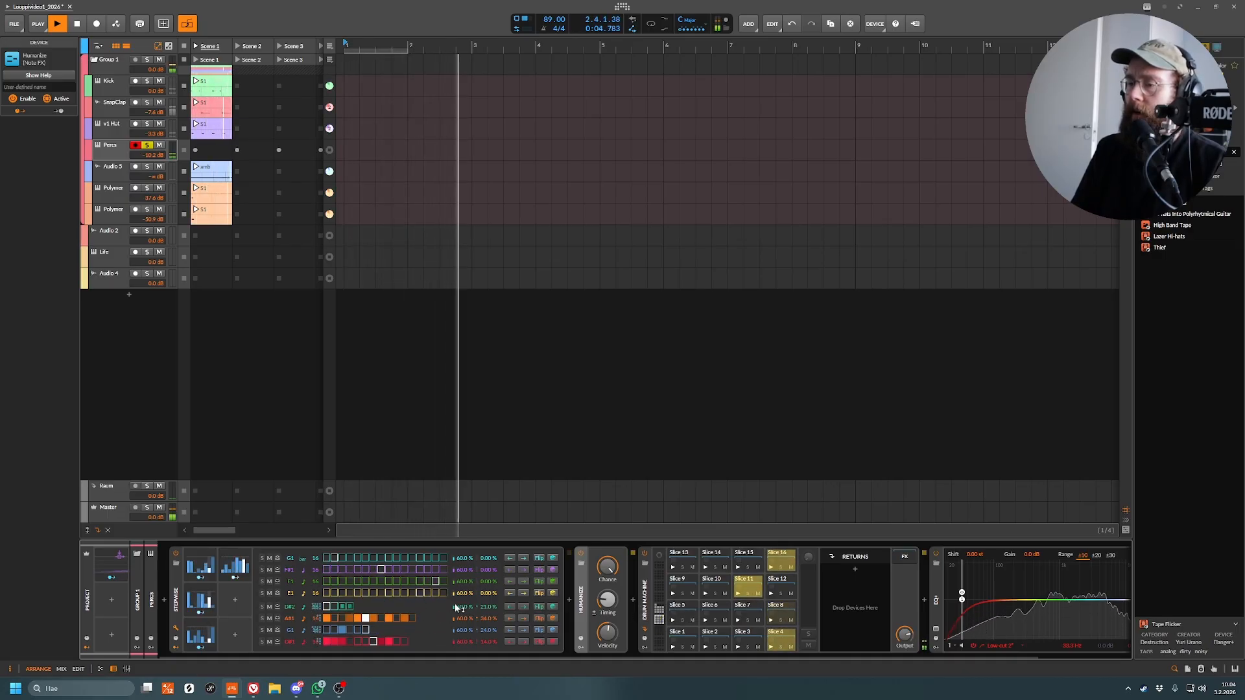
{"action": "key", "text": "space"}
- Audition the Drum Machine's sample pads one by one, from Slice 1 through Slice 16
{"action": "left_click", "coordinate": [646, 613]}
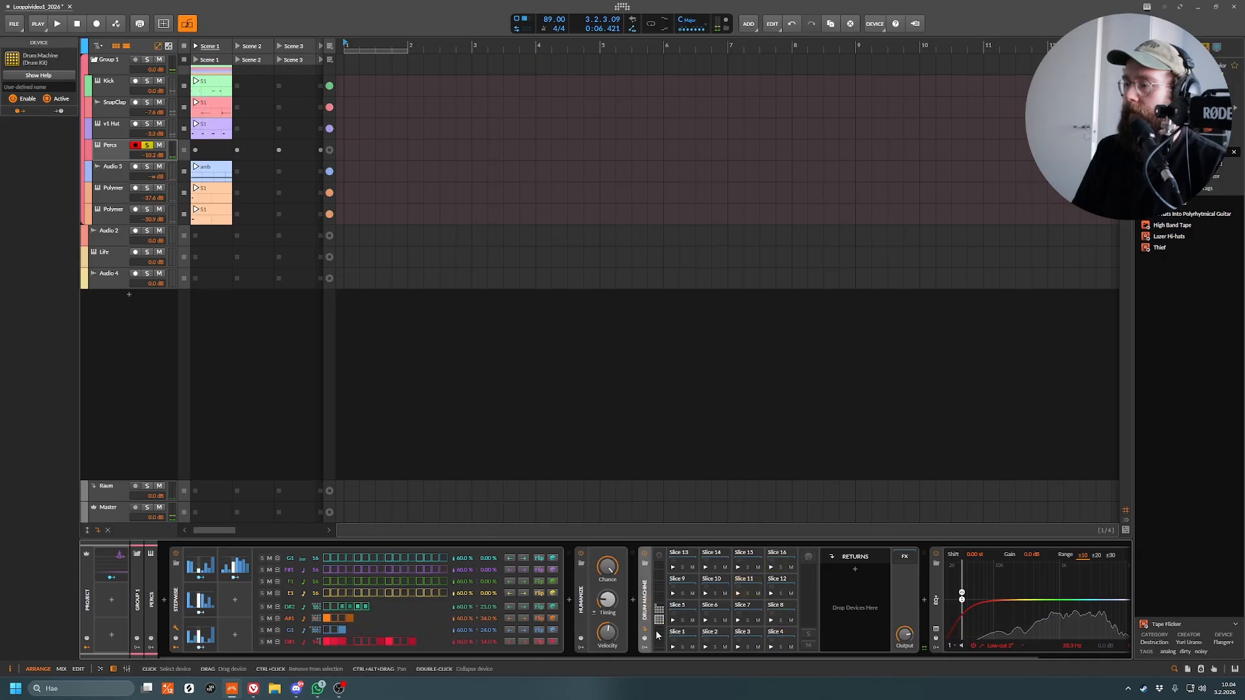
{"action": "left_click_drag", "start_coordinate": [660, 658], "coordinate": [756, 660]}
{"action": "left_click", "coordinate": [586, 646]}
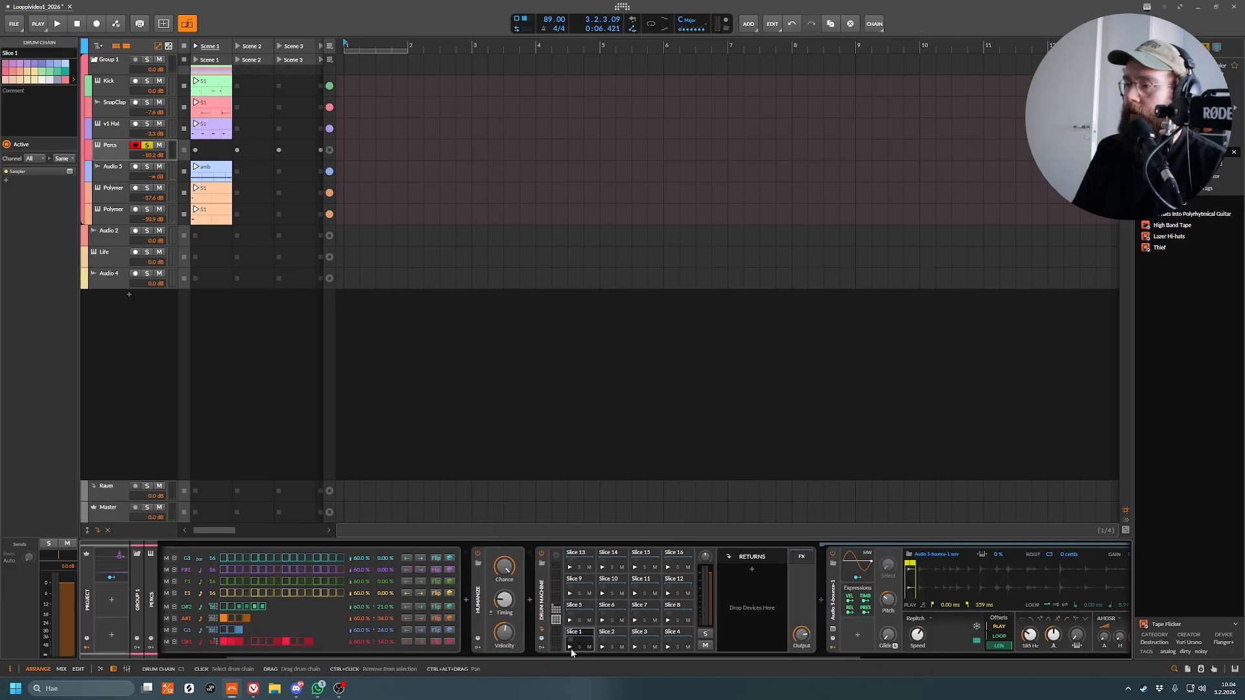
{"action": "left_click", "coordinate": [600, 646]}
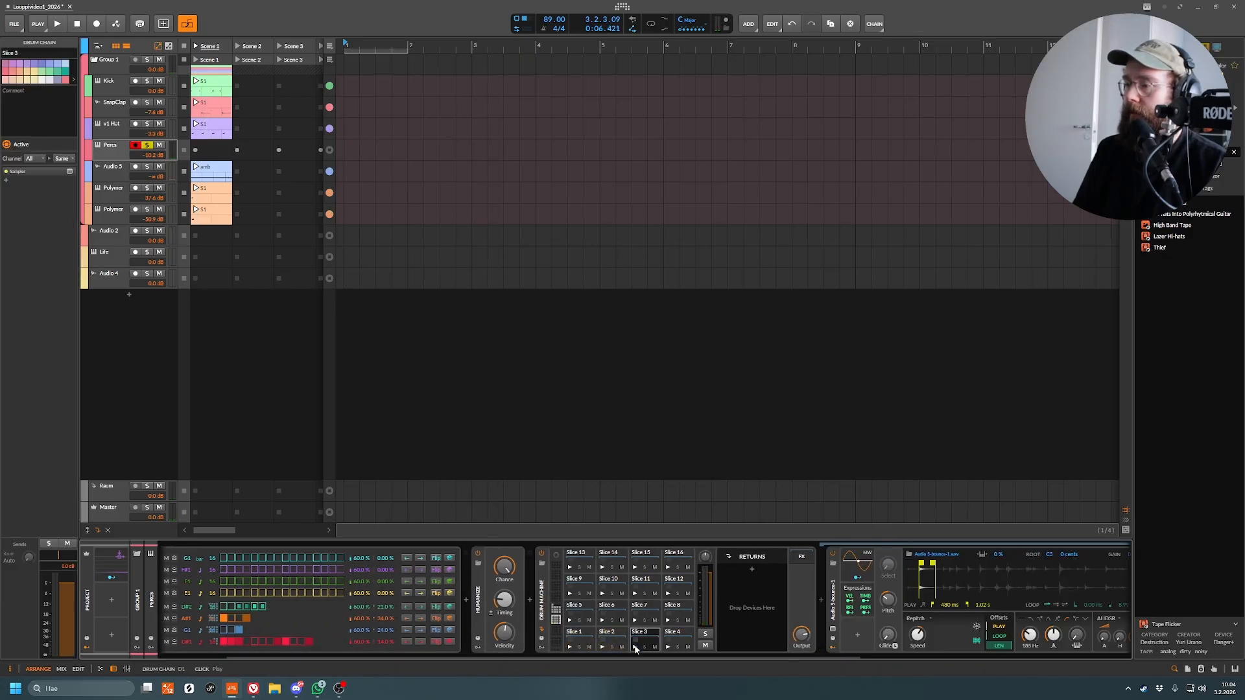
{"action": "left_click", "coordinate": [671, 634]}
{"action": "left_click", "coordinate": [571, 622]}
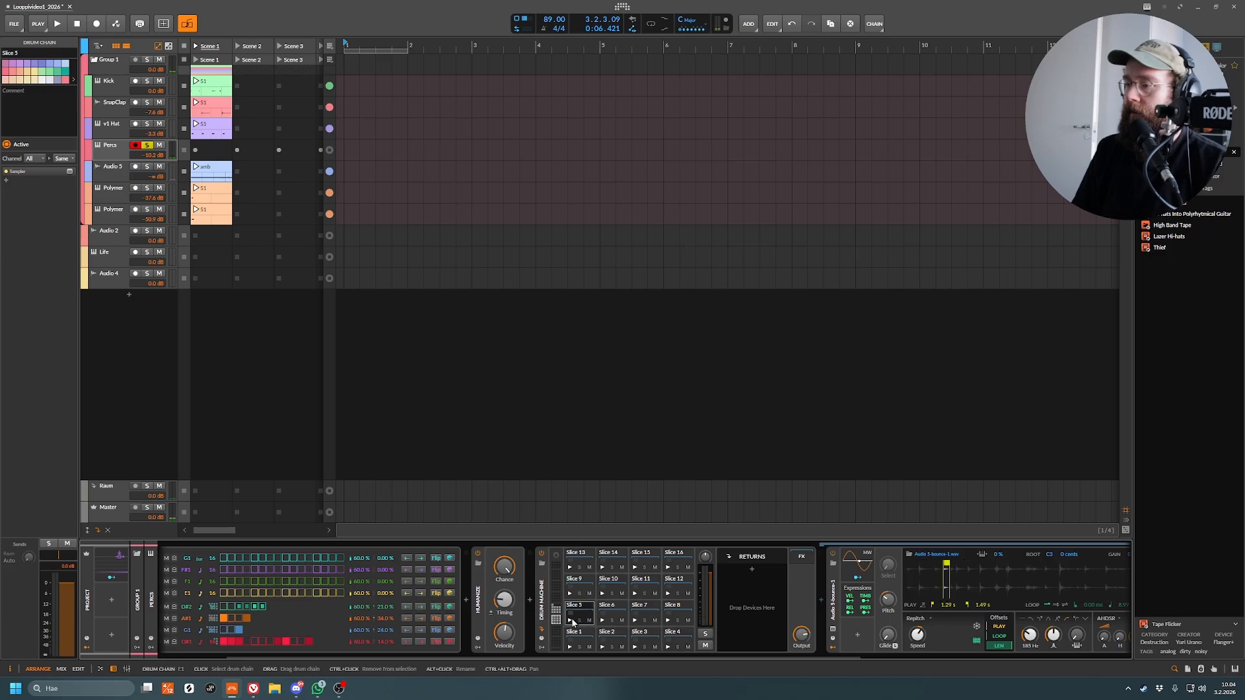
{"action": "left_click", "coordinate": [604, 621]}
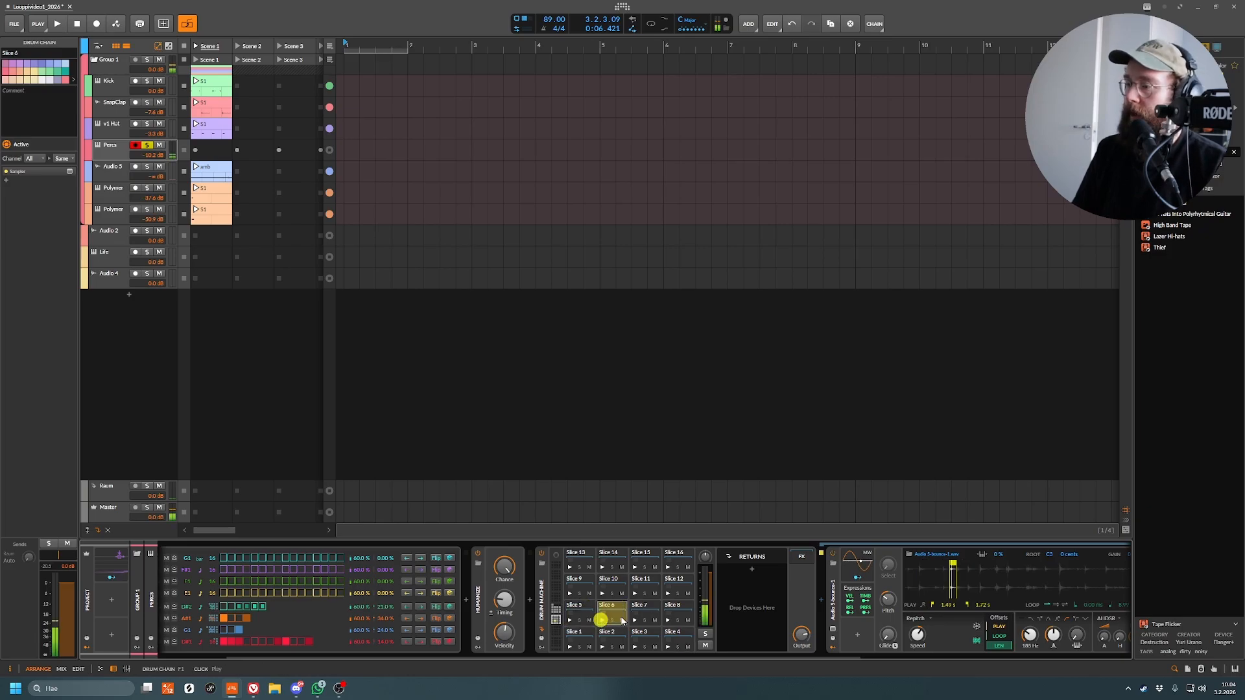
{"action": "left_click", "coordinate": [639, 622]}
{"action": "left_click", "coordinate": [672, 621]}
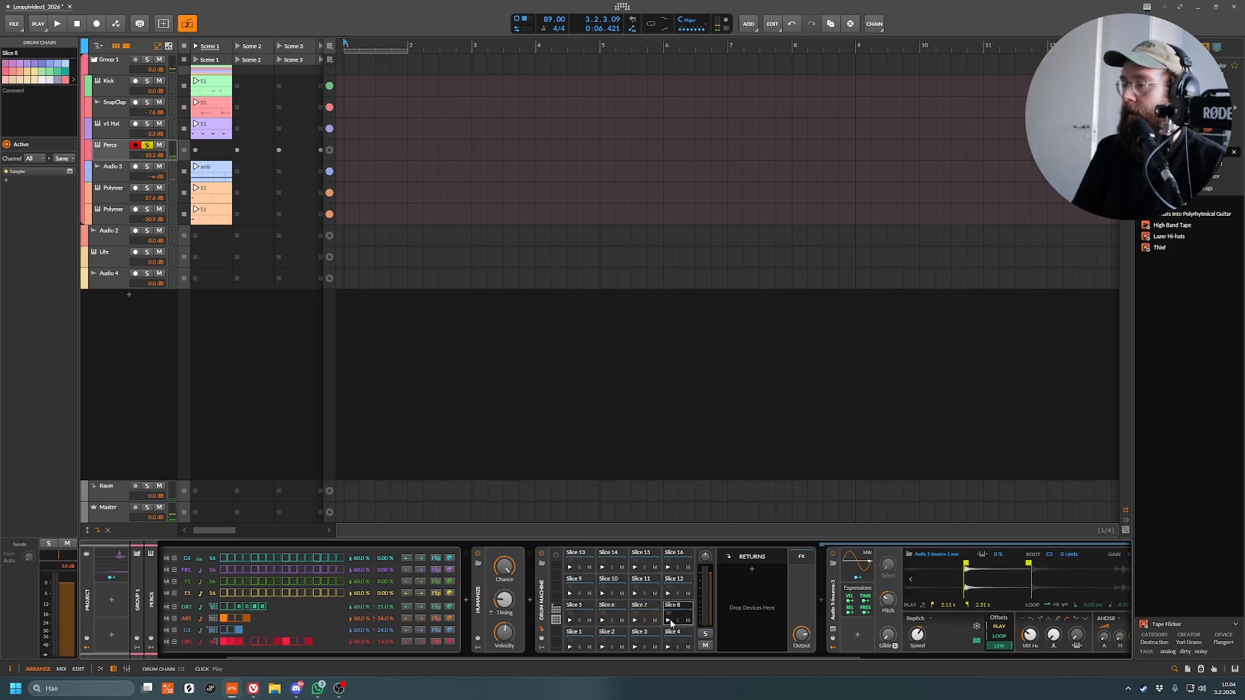
{"action": "left_click", "coordinate": [571, 595]}
{"action": "left_click", "coordinate": [603, 593]}
{"action": "left_click", "coordinate": [642, 590]}
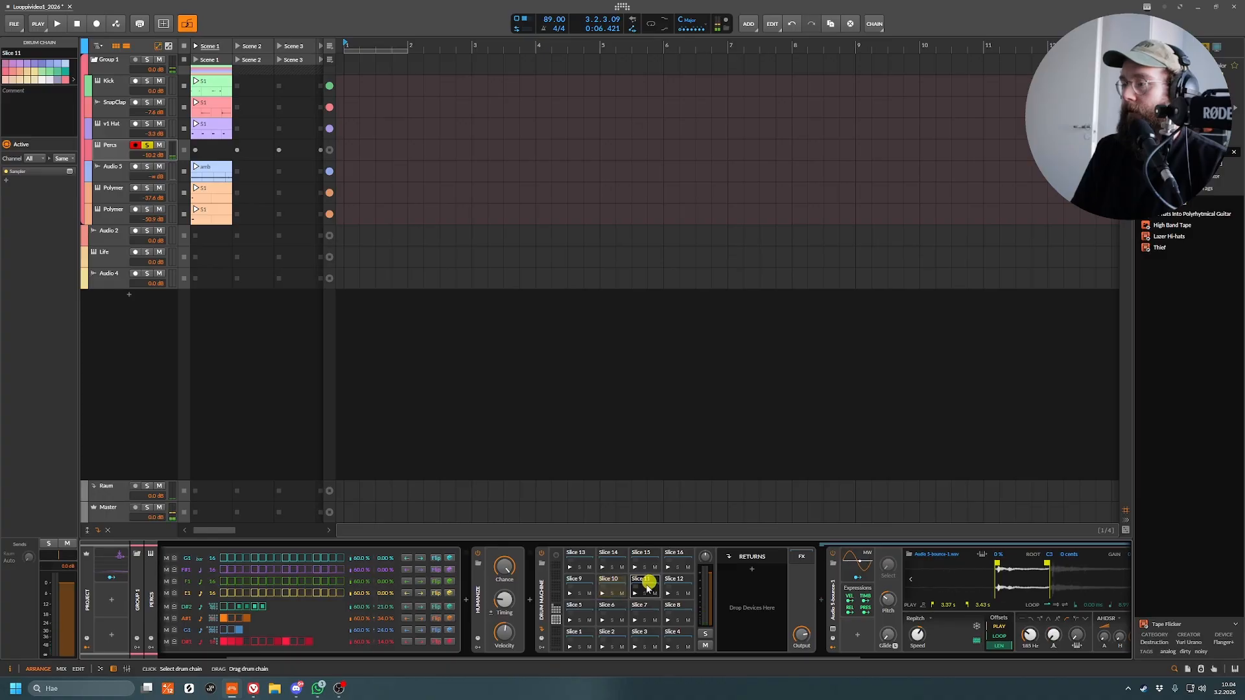
{"action": "left_click", "coordinate": [670, 596]}
{"action": "left_click", "coordinate": [577, 562]}
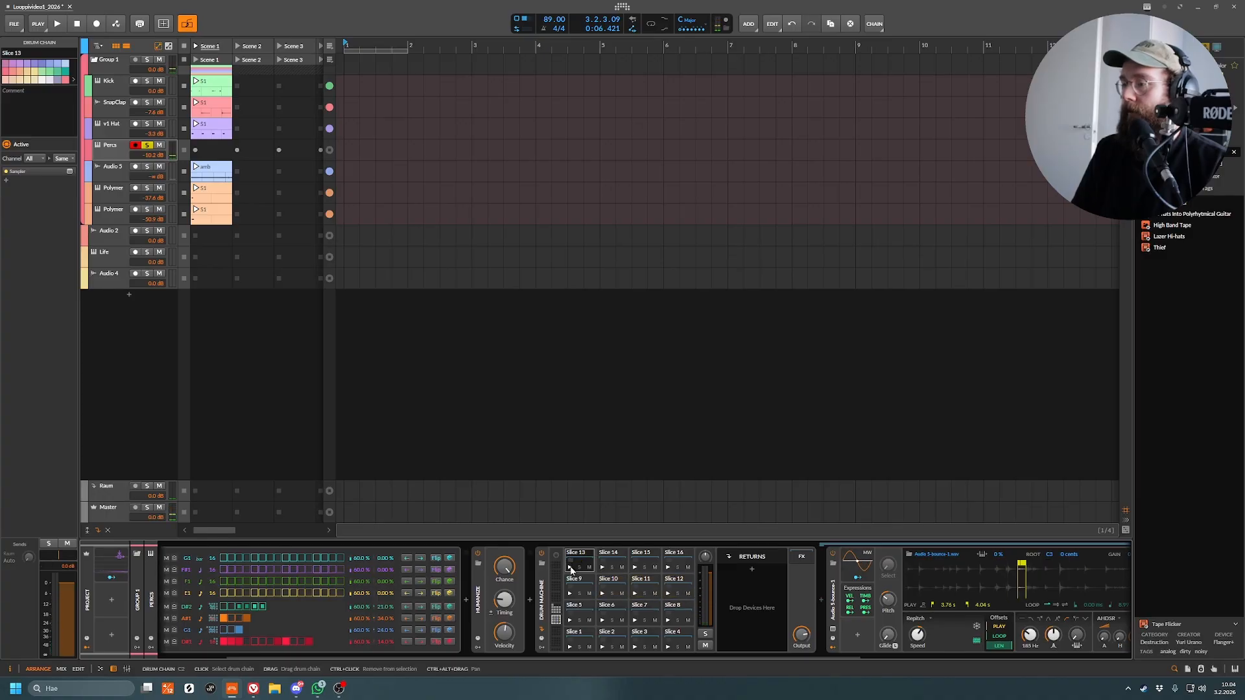
{"action": "left_click", "coordinate": [610, 561]}
{"action": "left_click", "coordinate": [638, 562]}
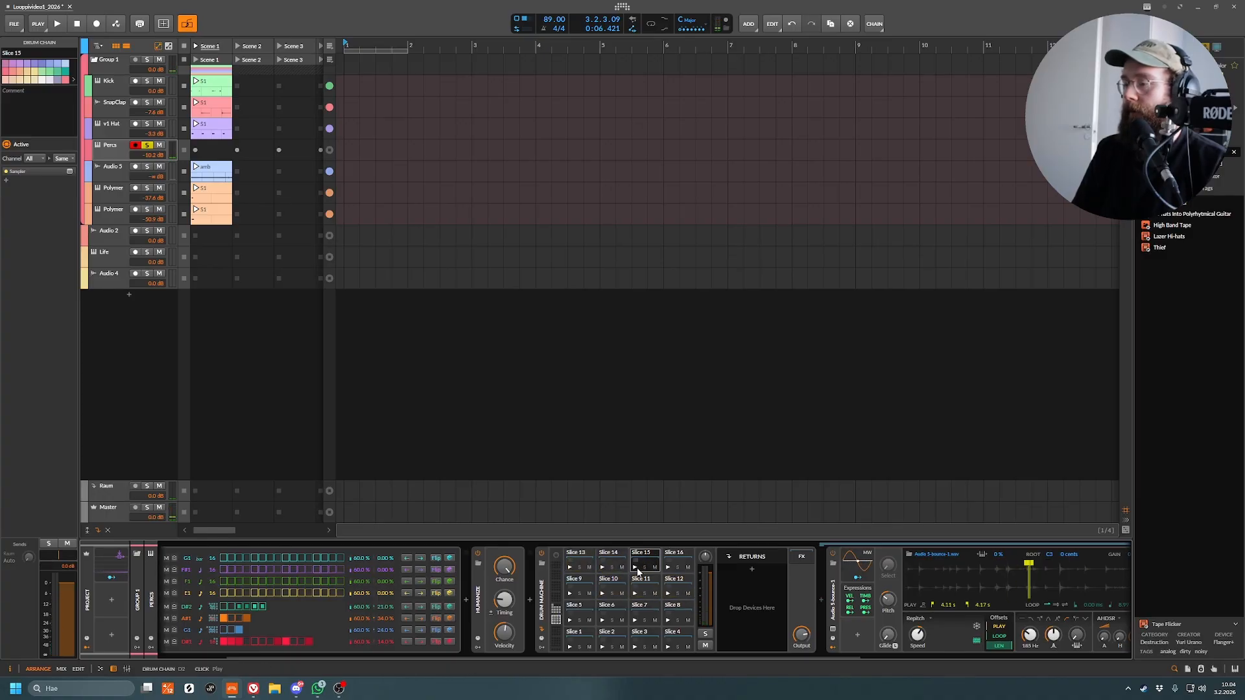
{"action": "left_click", "coordinate": [671, 568]}
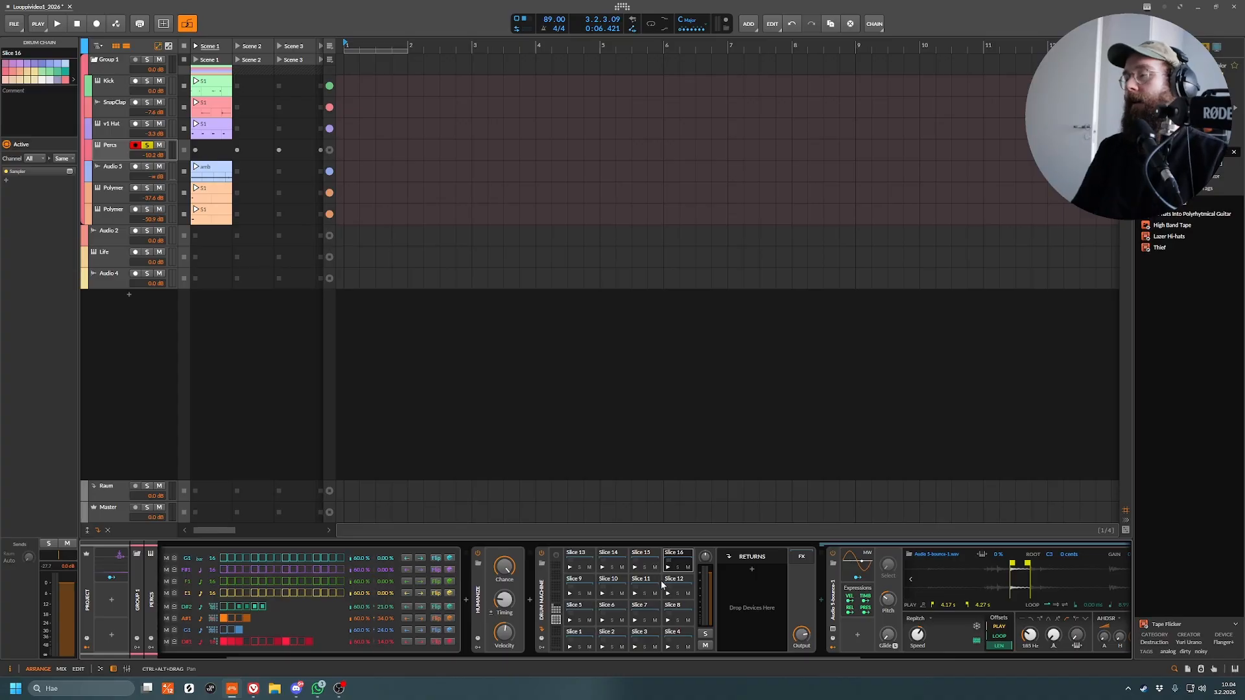
- Inspect Slice 16's sampler and the EQ+ and Time Shift devices after it, ending with Humanize selected
{"action": "left_click_drag", "start_coordinate": [848, 658], "coordinate": [983, 663]}
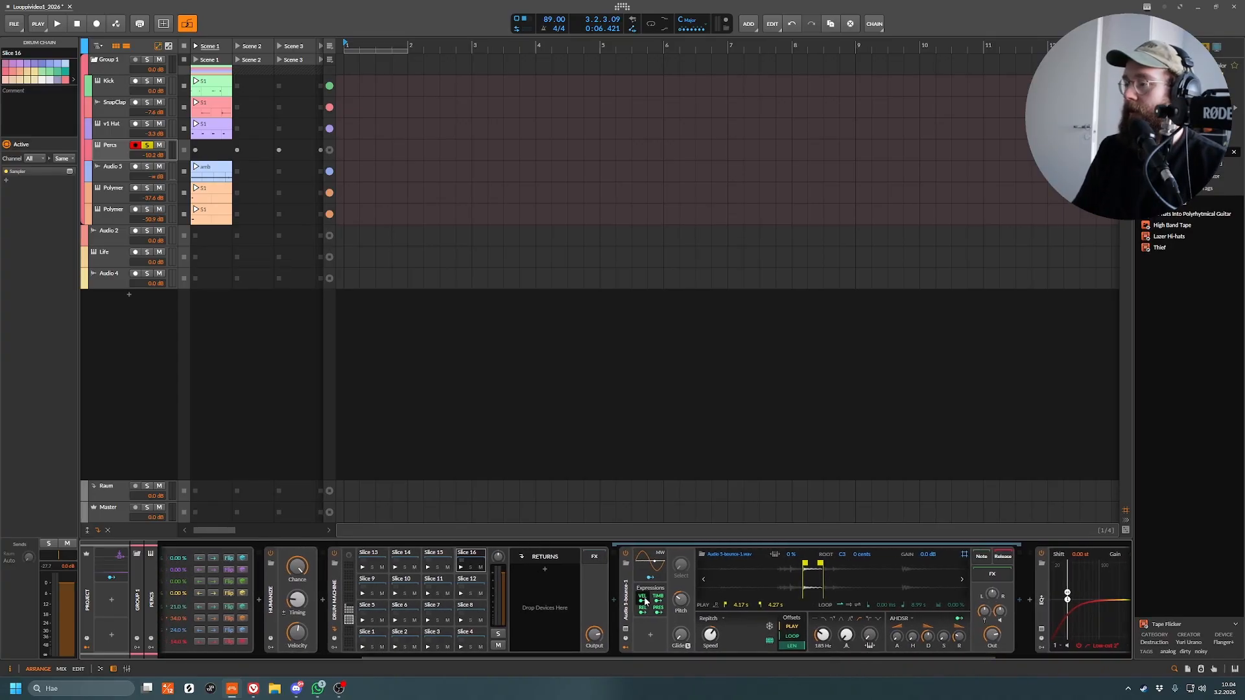
{"action": "left_click_drag", "start_coordinate": [682, 604], "coordinate": [683, 603]}
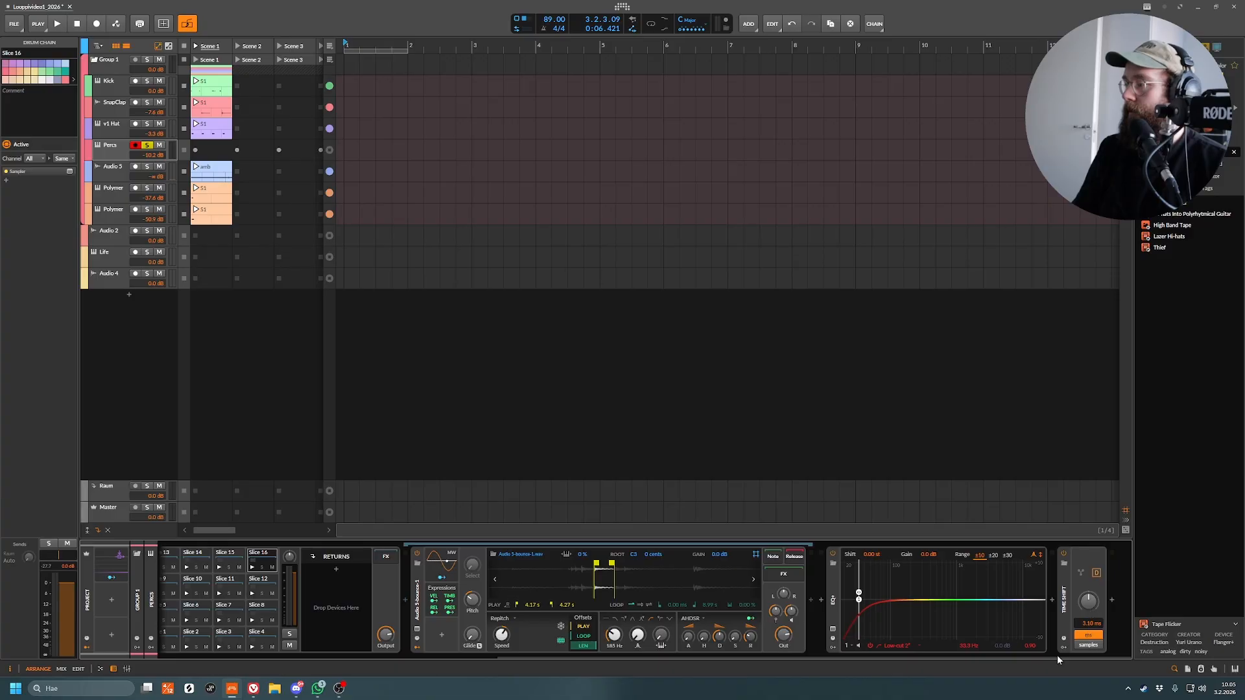
{"action": "left_click_drag", "start_coordinate": [1036, 656], "coordinate": [541, 632]}
{"action": "left_click", "coordinate": [583, 601]}
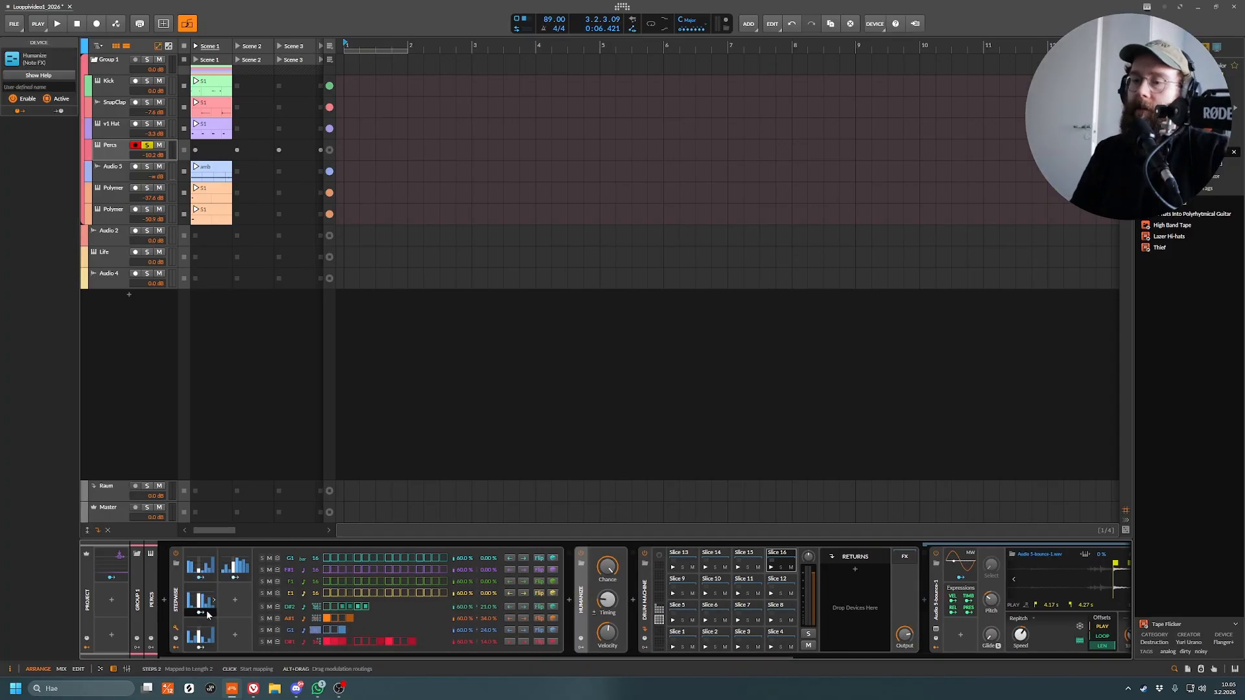
- Deactivate the Stepwise device's four Steps modulators and audition the percussion pattern without length modulation
{"action": "left_click", "coordinate": [176, 604]}
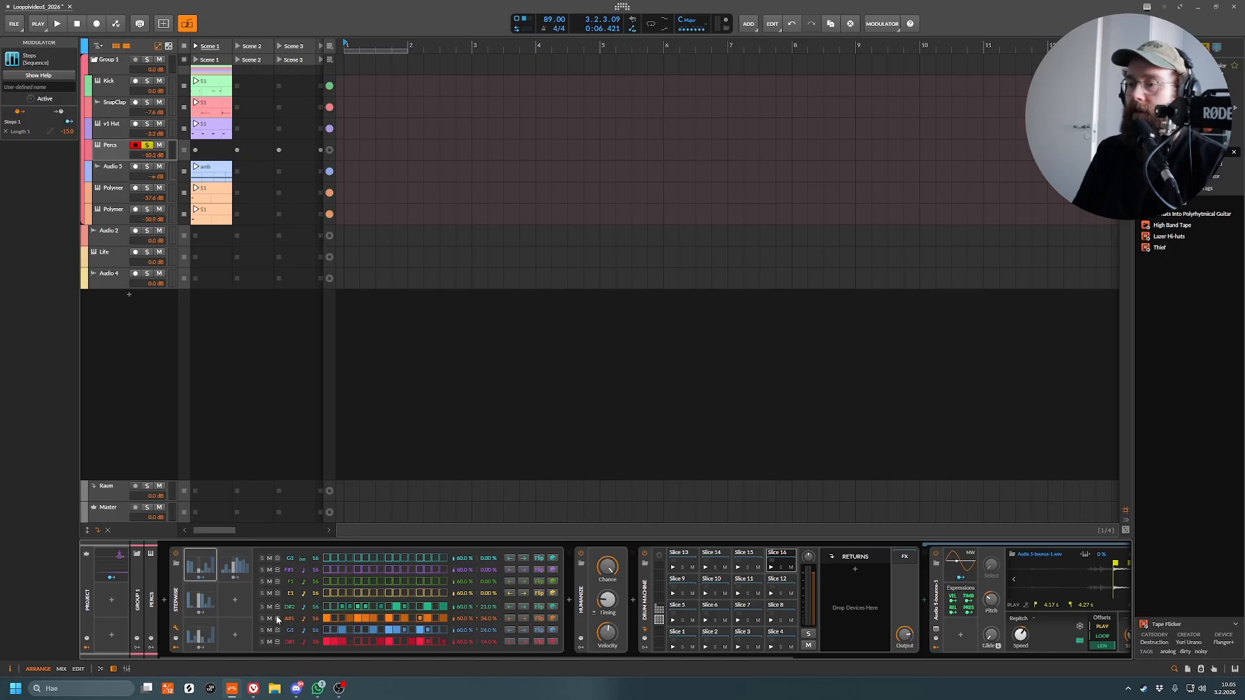
{"action": "key", "text": "space"}
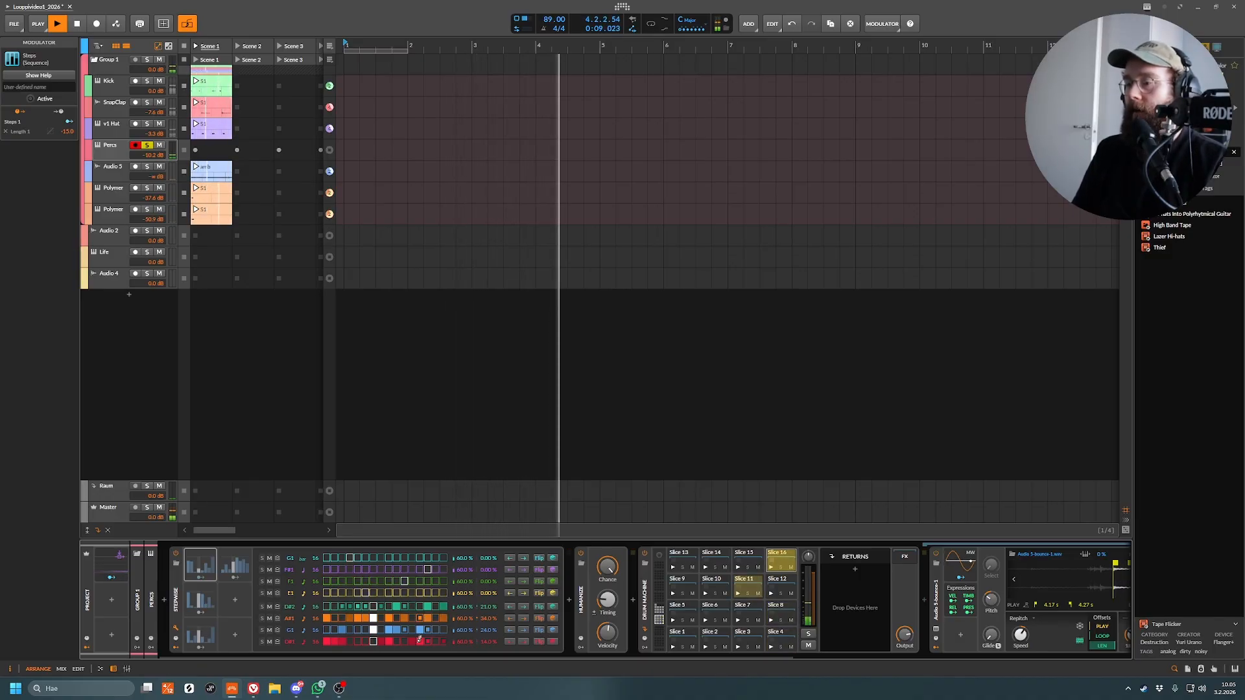
{"action": "key", "text": "space"}
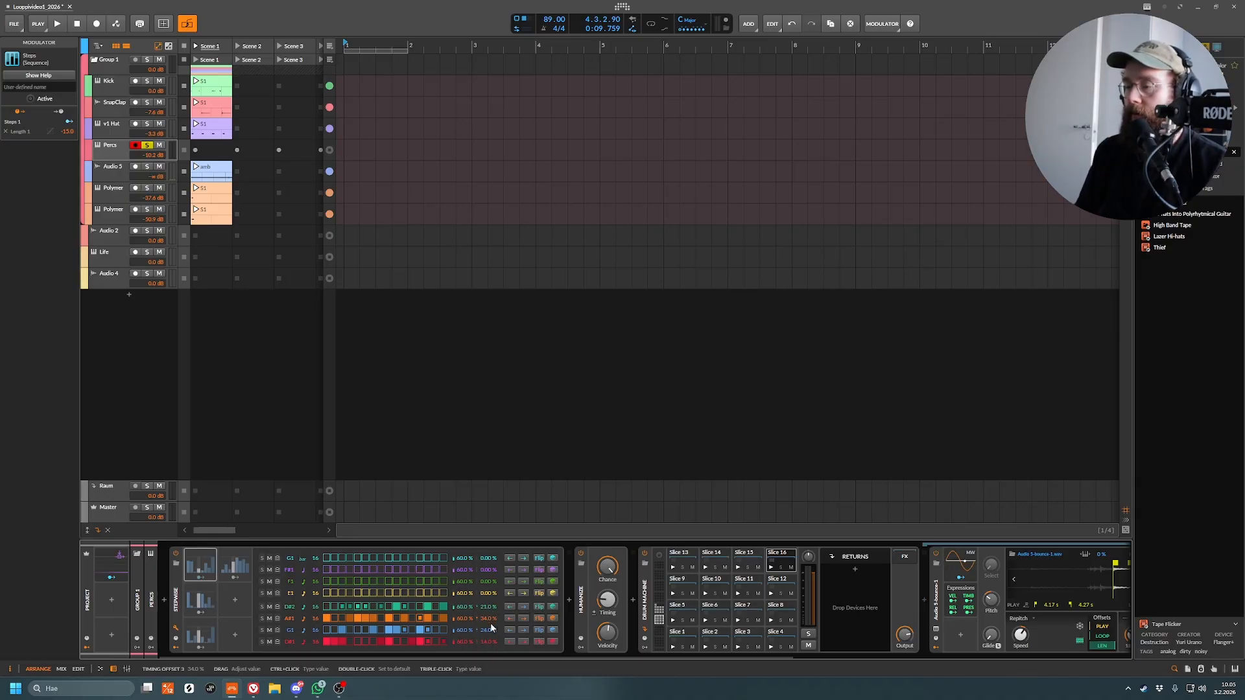
- Select and examine the Time Shift device at the end of the Percs chain
{"action": "left_click_drag", "start_coordinate": [493, 657], "coordinate": [1072, 584]}
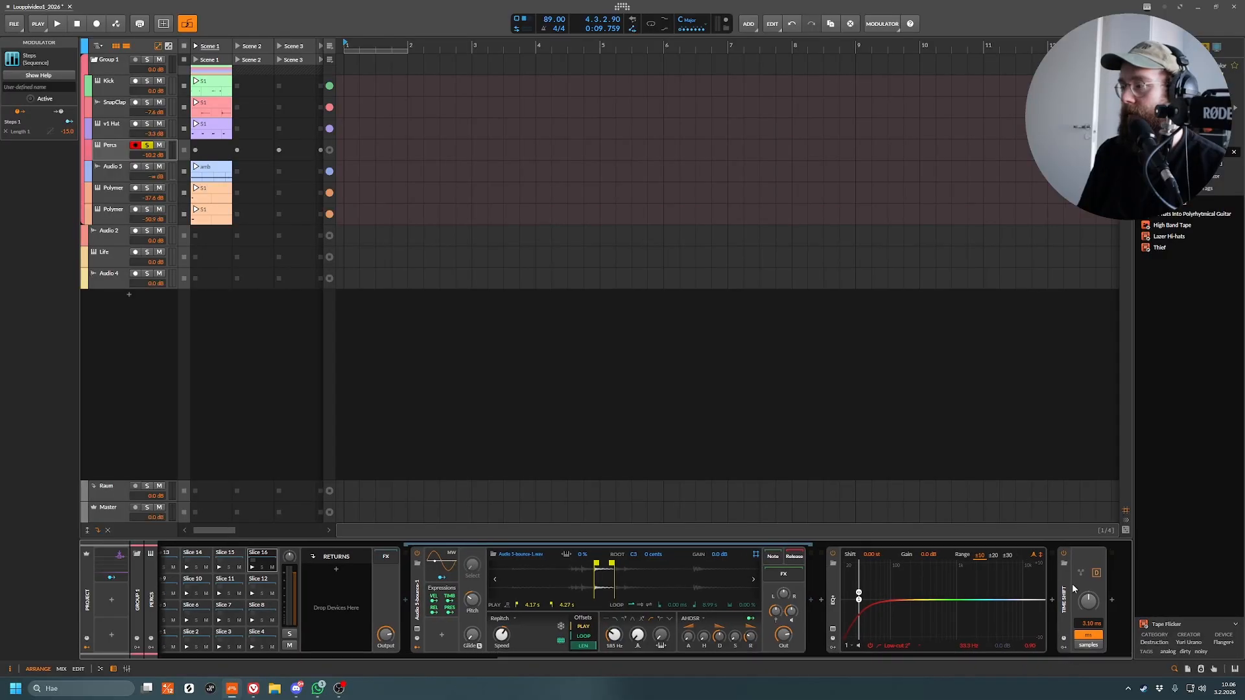
{"action": "left_click", "coordinate": [1058, 616]}
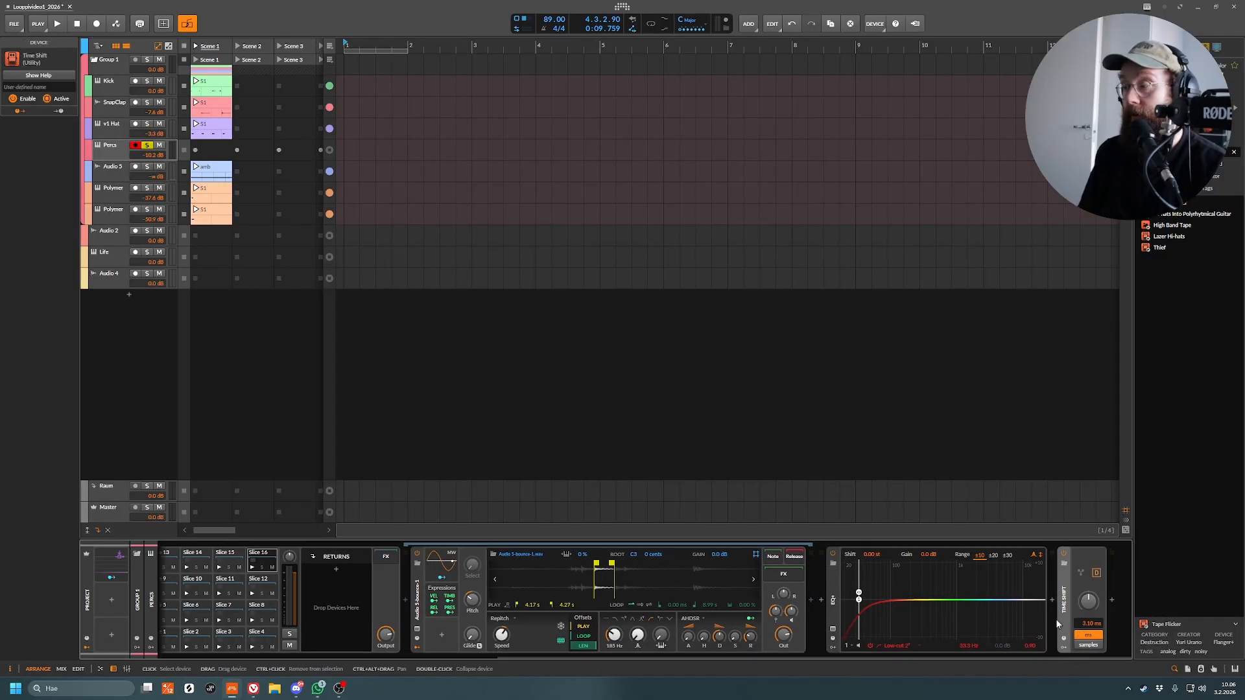
{"action": "left_click_drag", "start_coordinate": [1041, 653], "coordinate": [318, 652]}
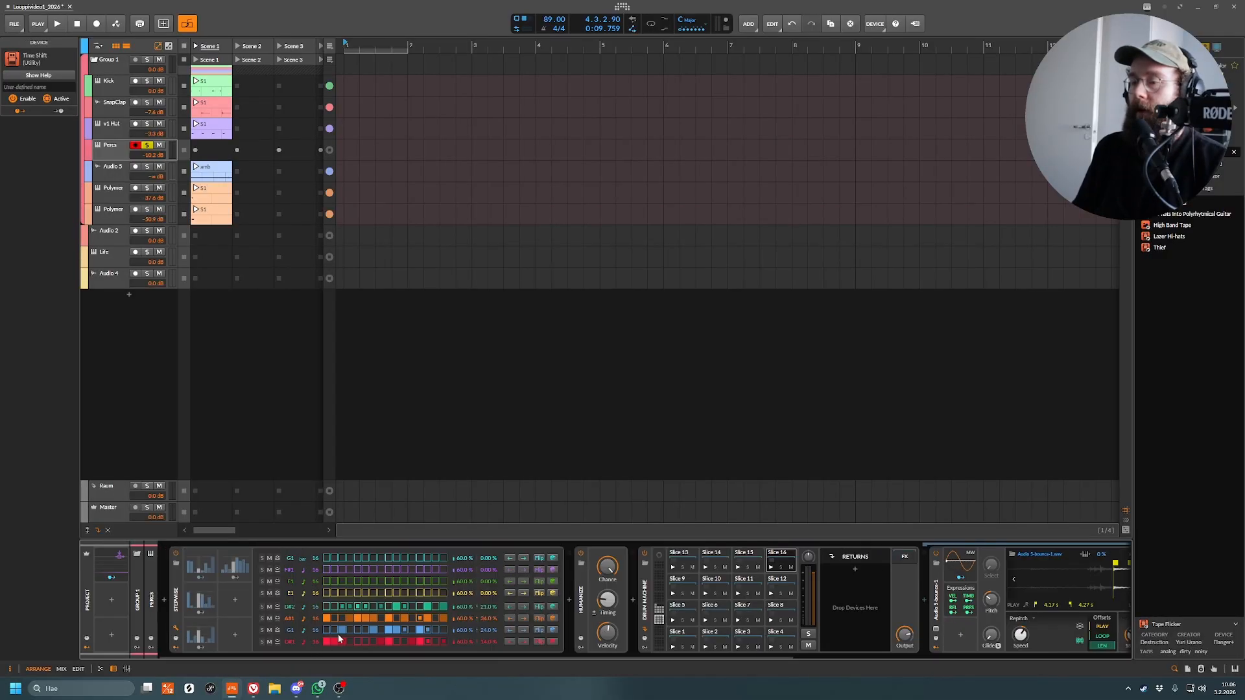
- Reactivate the Stepwise device's four Steps modulators one by one and open the Steps 1 modulator
{"action": "left_click", "coordinate": [235, 564]}
{"action": "left_click", "coordinate": [199, 564]}
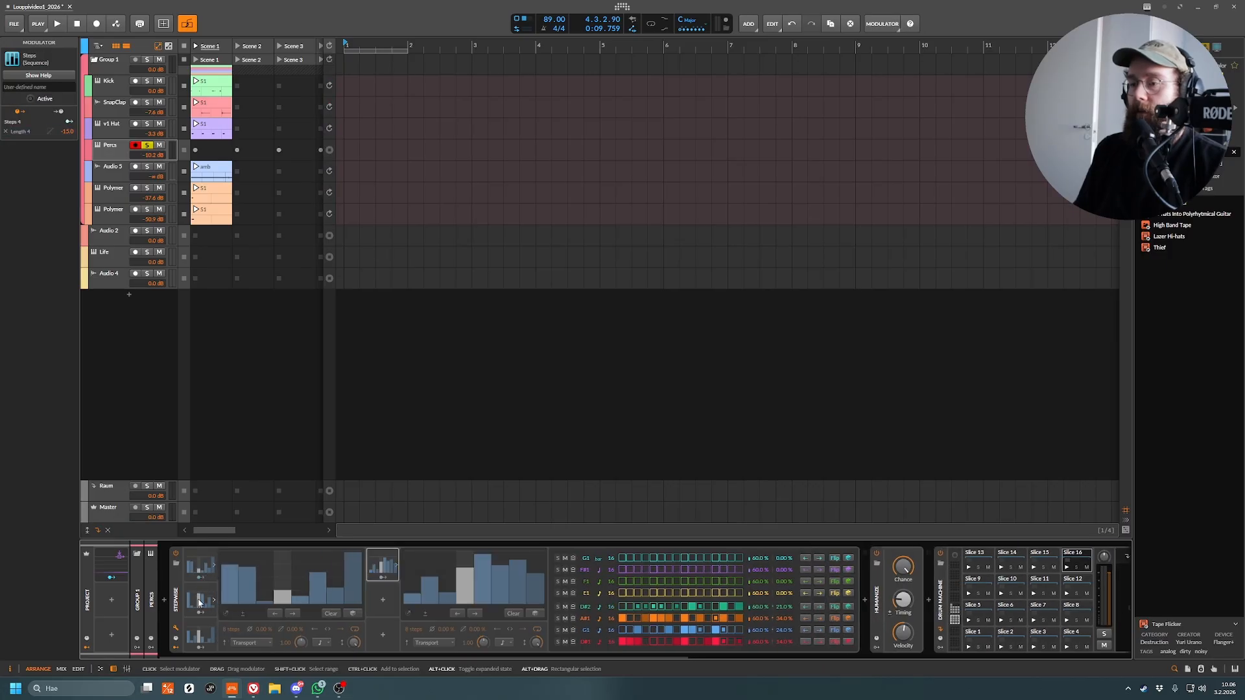
{"action": "key", "text": "alt+a"}
{"action": "left_click", "coordinate": [199, 568]}
{"action": "key", "text": "alt+a"}
{"action": "left_click", "coordinate": [197, 598]}
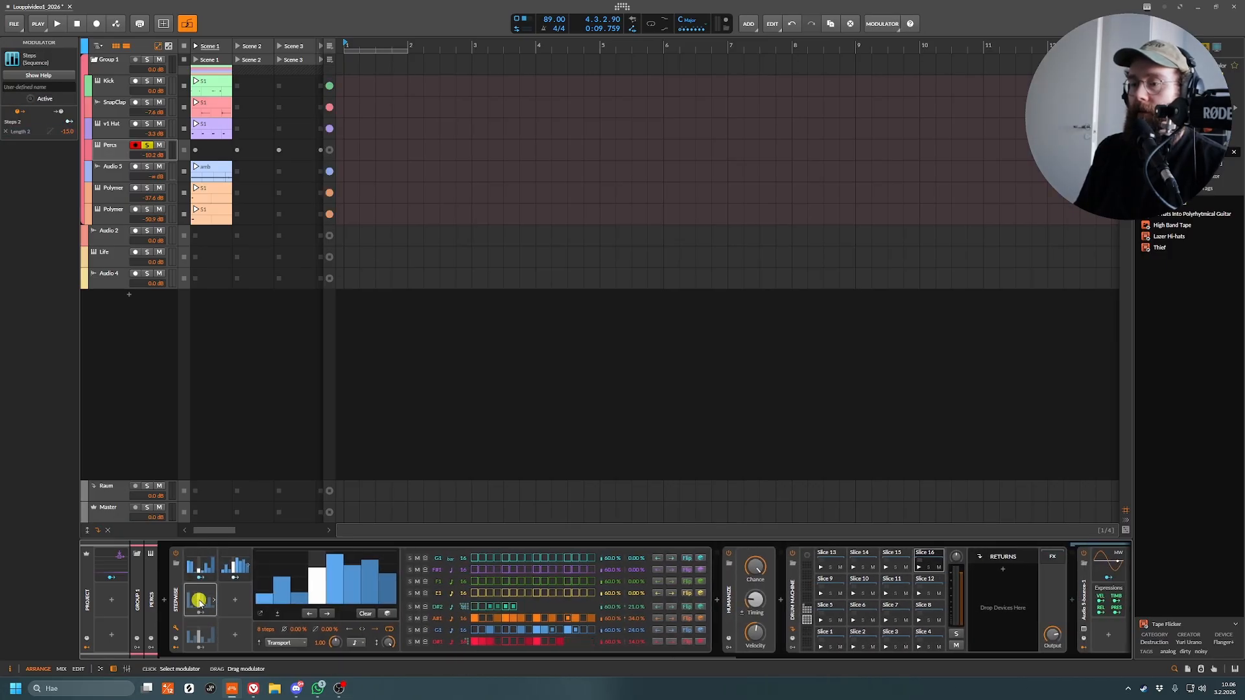
{"action": "key", "text": "alt+a"}
{"action": "left_click", "coordinate": [203, 637]}
{"action": "key", "text": "alt+a"}
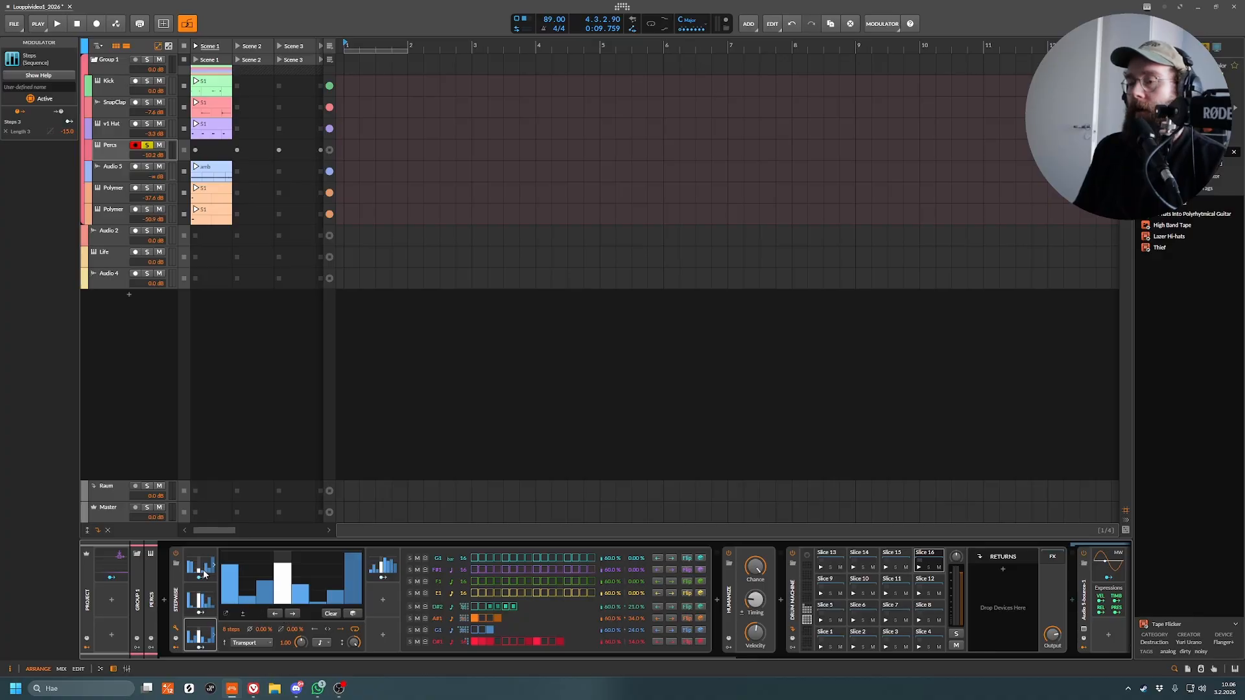
{"action": "left_click", "coordinate": [200, 564]}
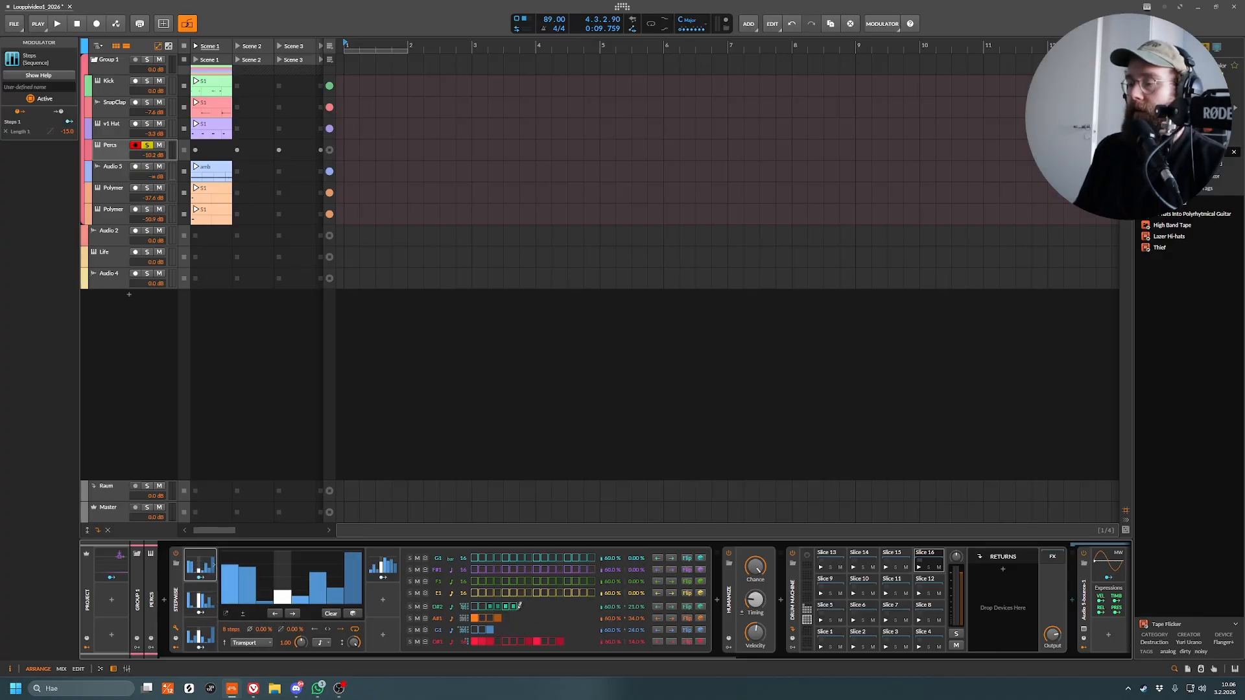
- Audition the percussion loop while examining how the Steps 1 modulator changes the Stepwise lane lengths
{"action": "key", "text": "space"}
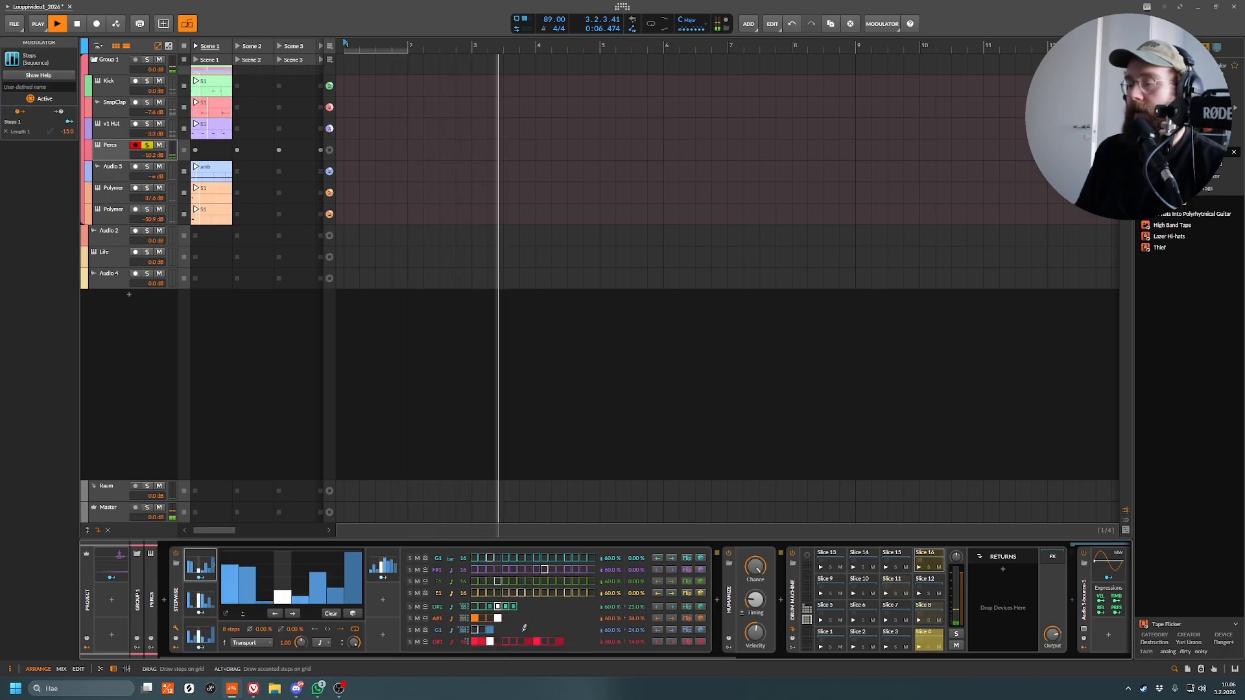
{"action": "key", "text": "space"}
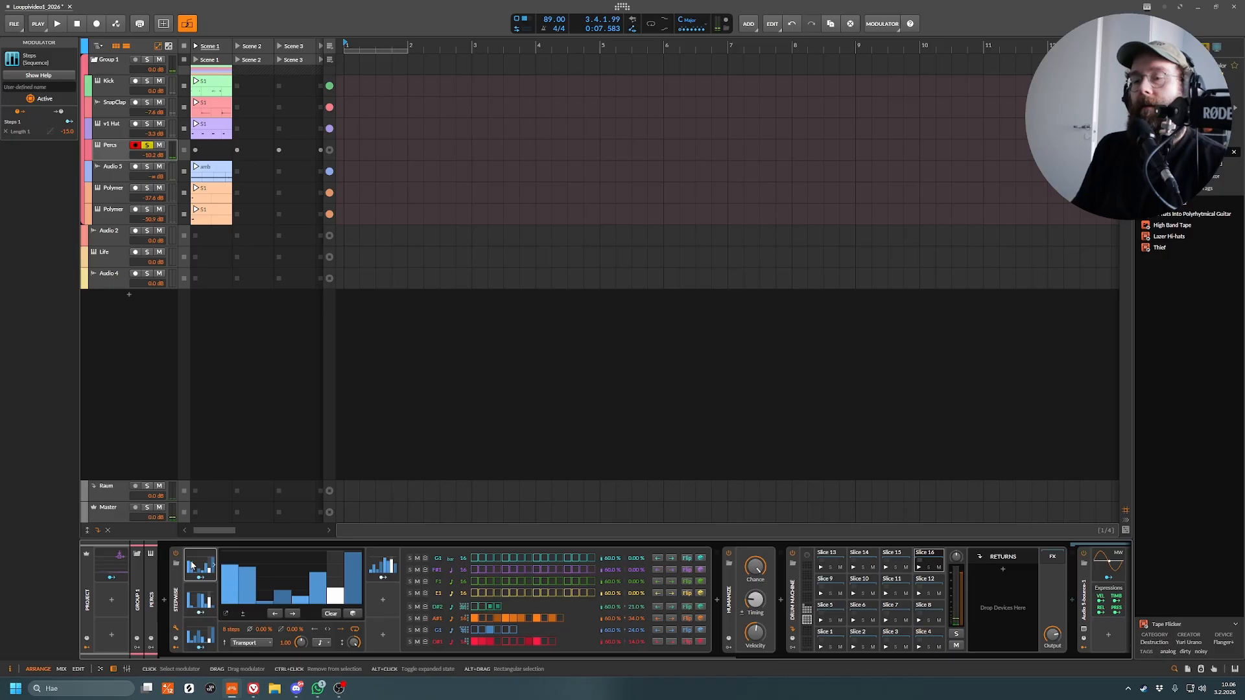
{"action": "left_click", "coordinate": [213, 565]}
{"action": "left_click", "coordinate": [214, 565]}
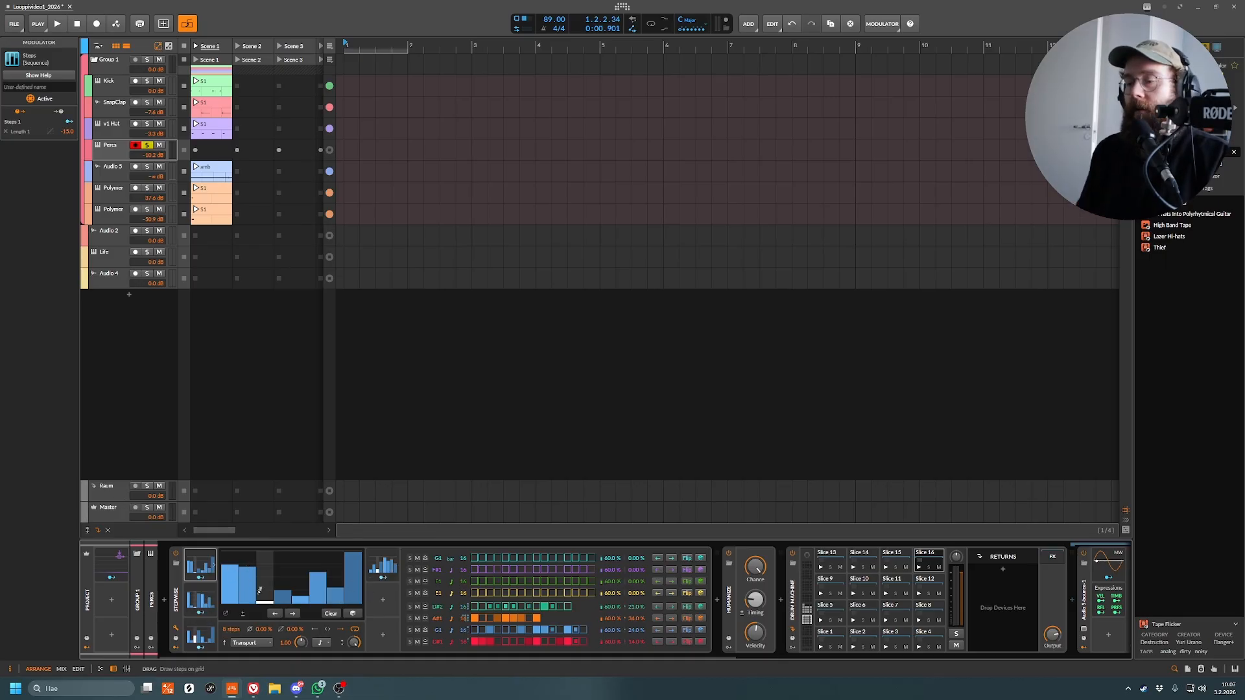
{"action": "key", "text": "space"}
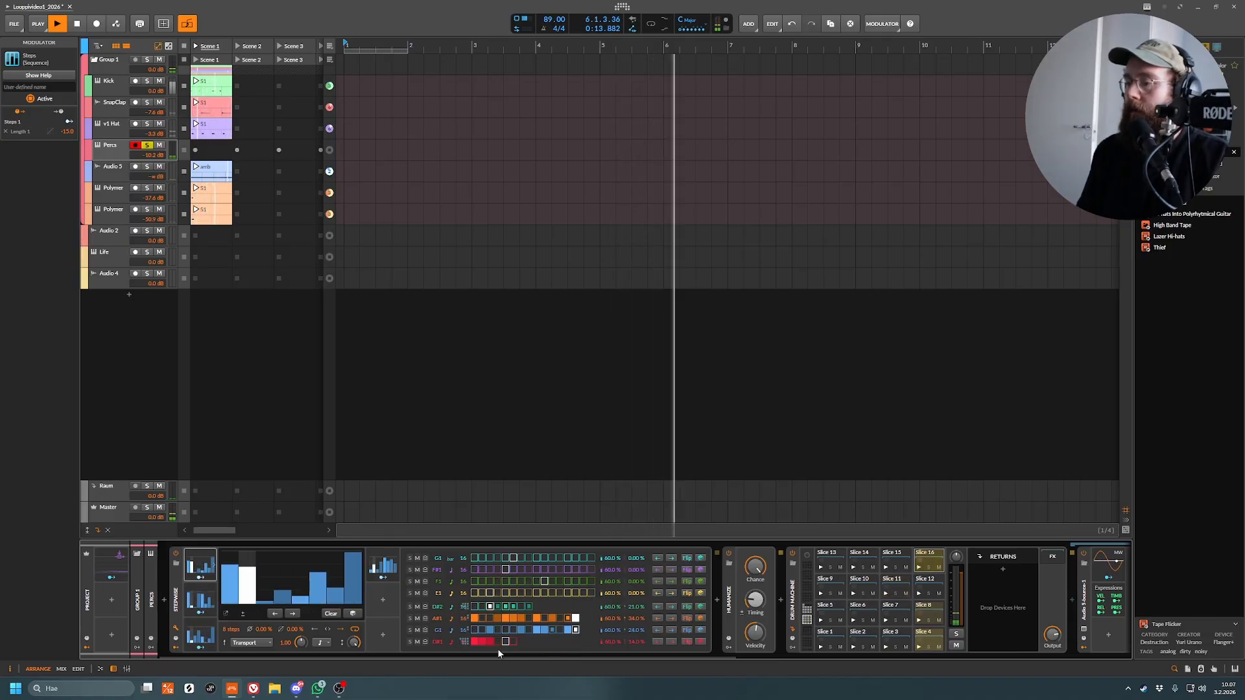
{"action": "key", "text": "space"}
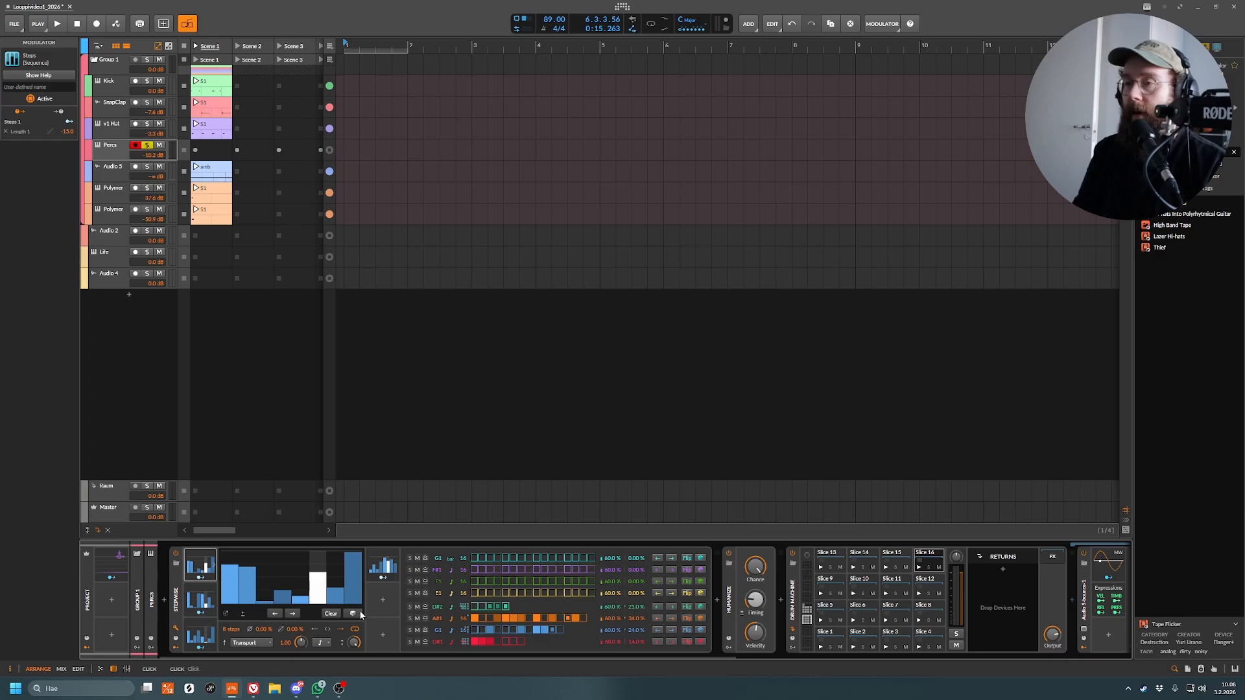
- Start playback and randomize the Steps 2 and Steps 3 modulator patterns on the soloed percussion, and open the Steps 4 modulator
{"action": "key", "text": "space"}
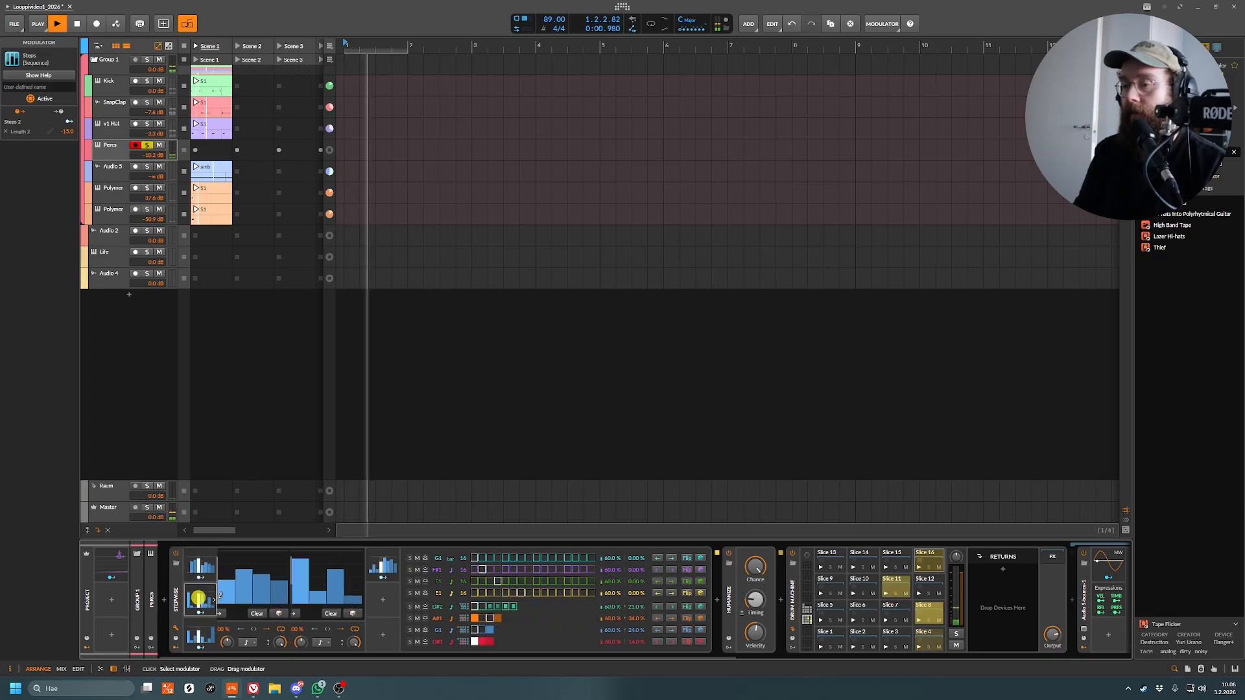
{"action": "left_click", "coordinate": [352, 613]}
{"action": "left_click", "coordinate": [200, 634]}
{"action": "left_click", "coordinate": [352, 614]}
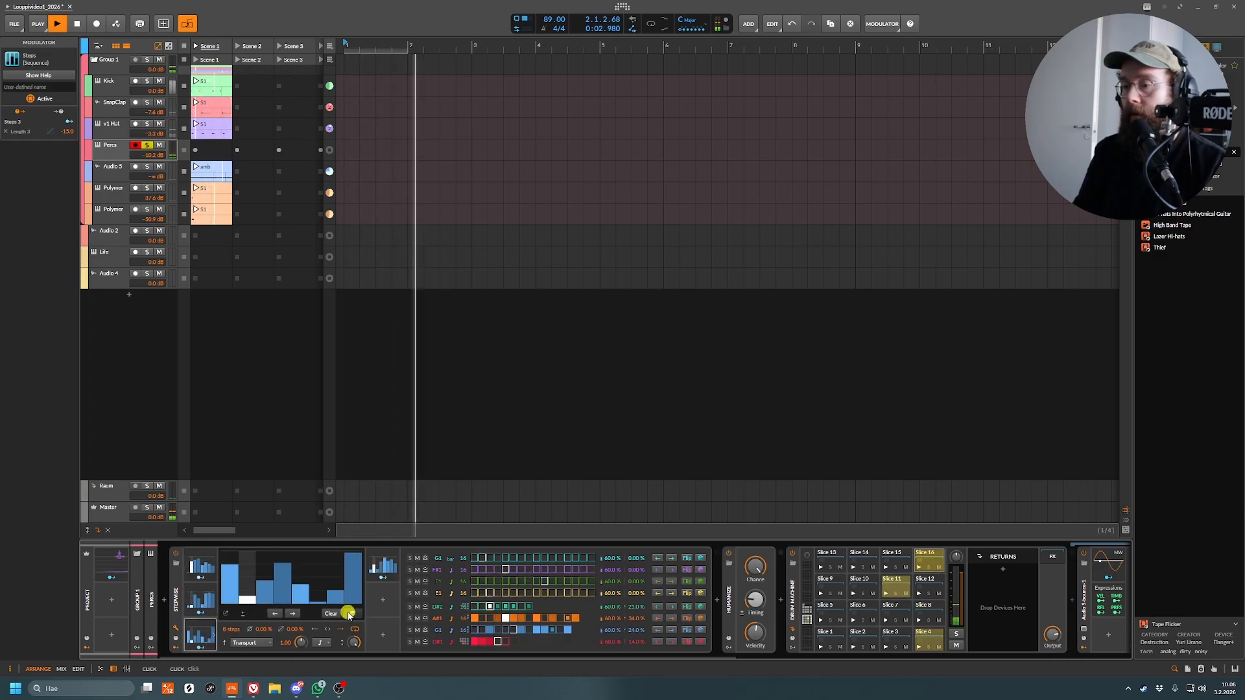
{"action": "left_click", "coordinate": [381, 569]}
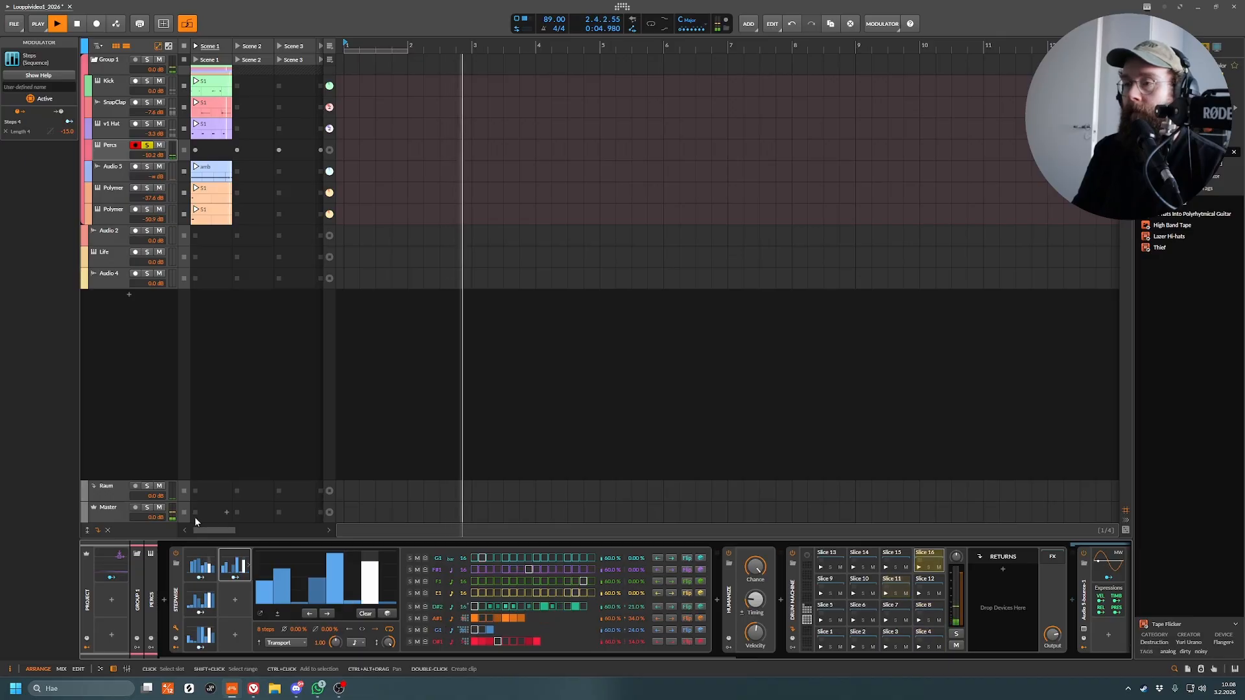
- Unsolo the Percs track, repeatedly randomize the four Steps modulator patterns while the full beat plays, and stop playback
{"action": "left_click", "coordinate": [147, 149]}
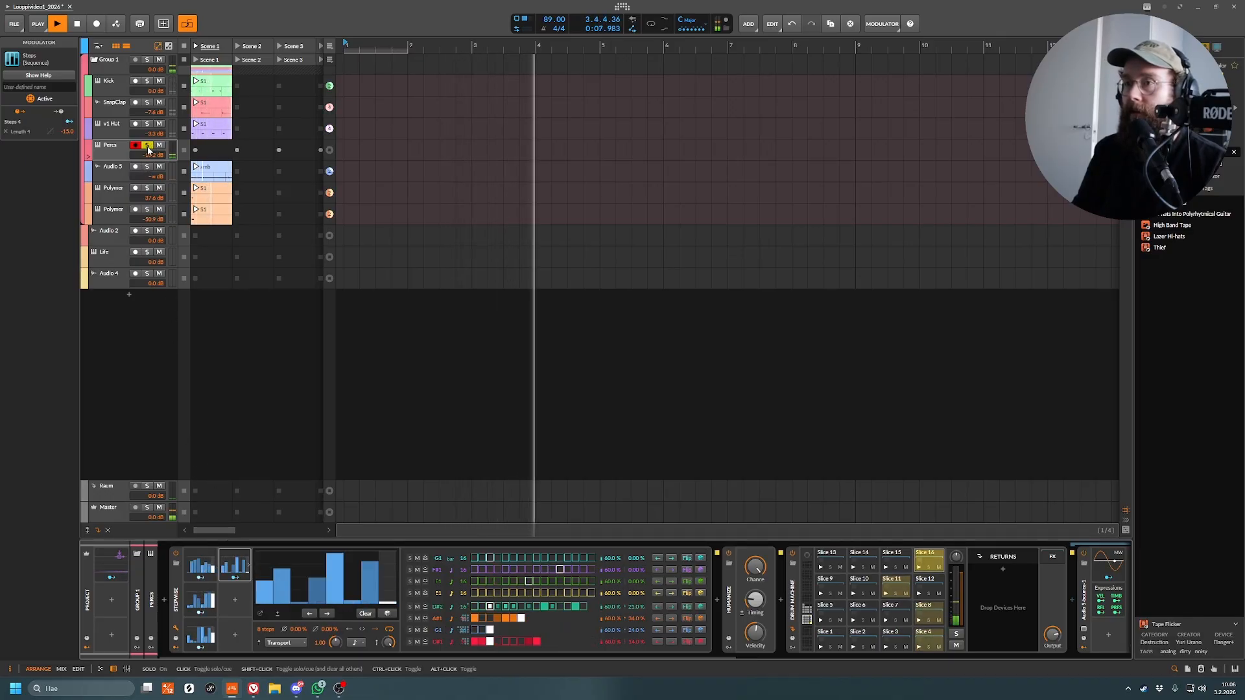
{"action": "left_click", "coordinate": [200, 566]}
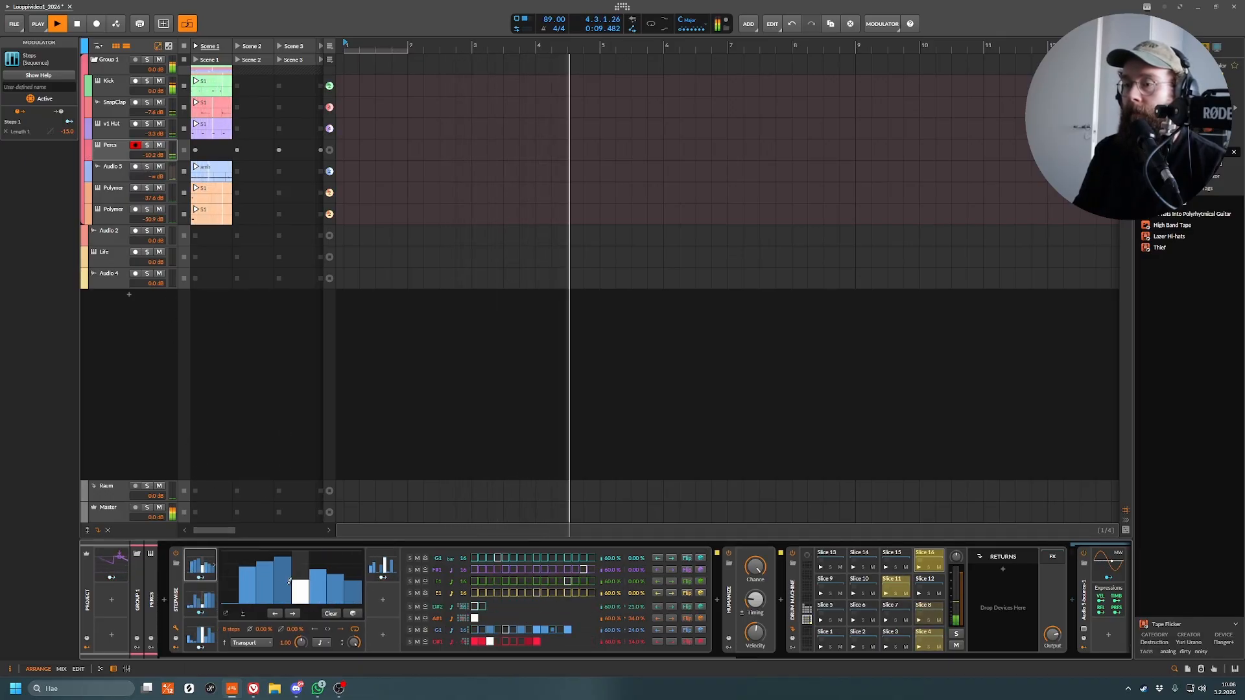
{"action": "left_click", "coordinate": [199, 600]}
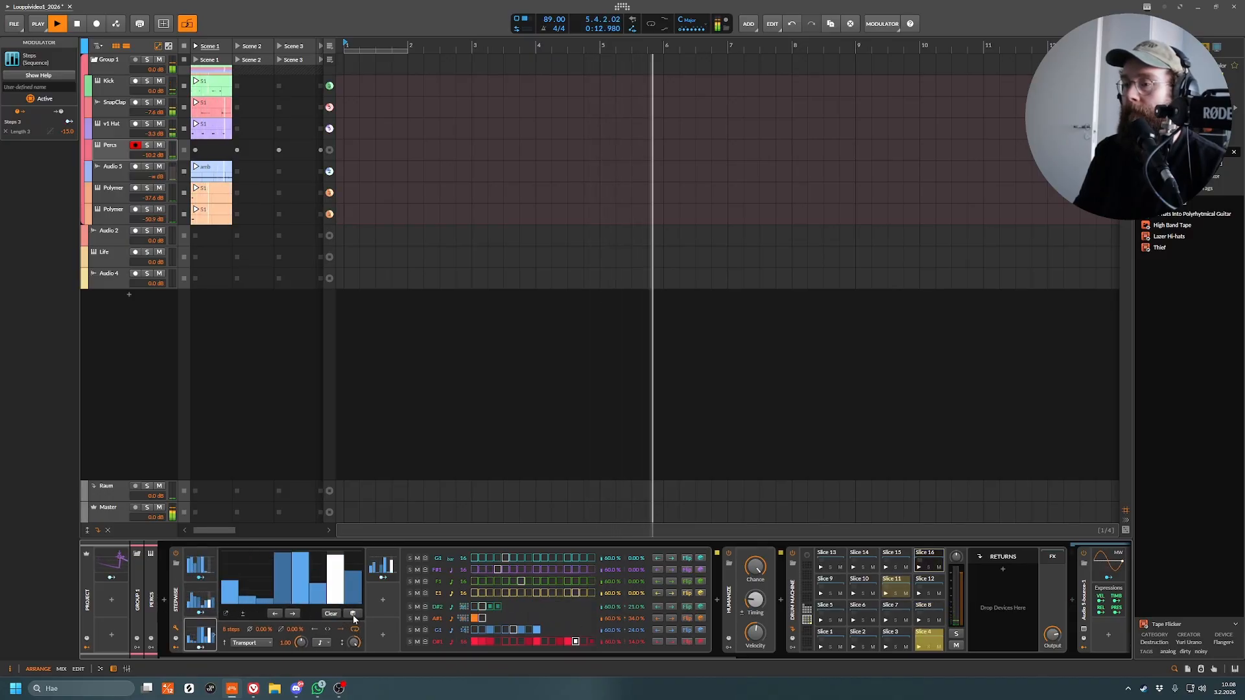
{"action": "left_click", "coordinate": [381, 566]}
{"action": "left_click", "coordinate": [380, 566]}
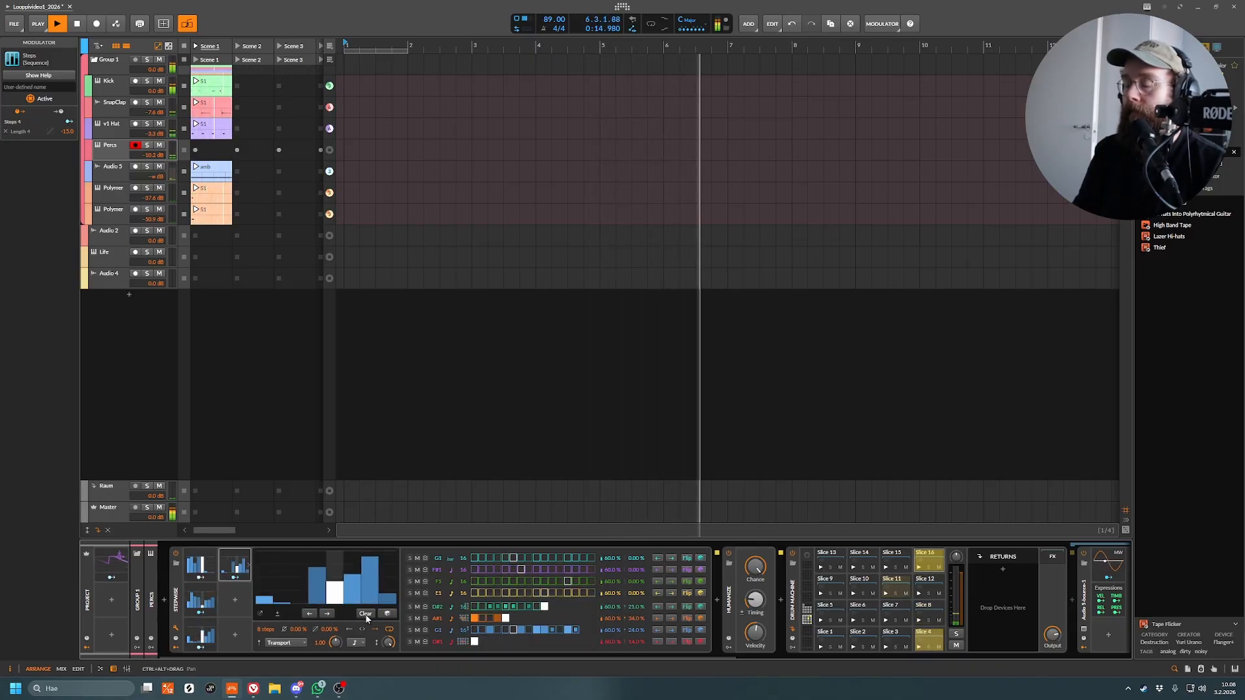
{"action": "left_click", "coordinate": [198, 596]}
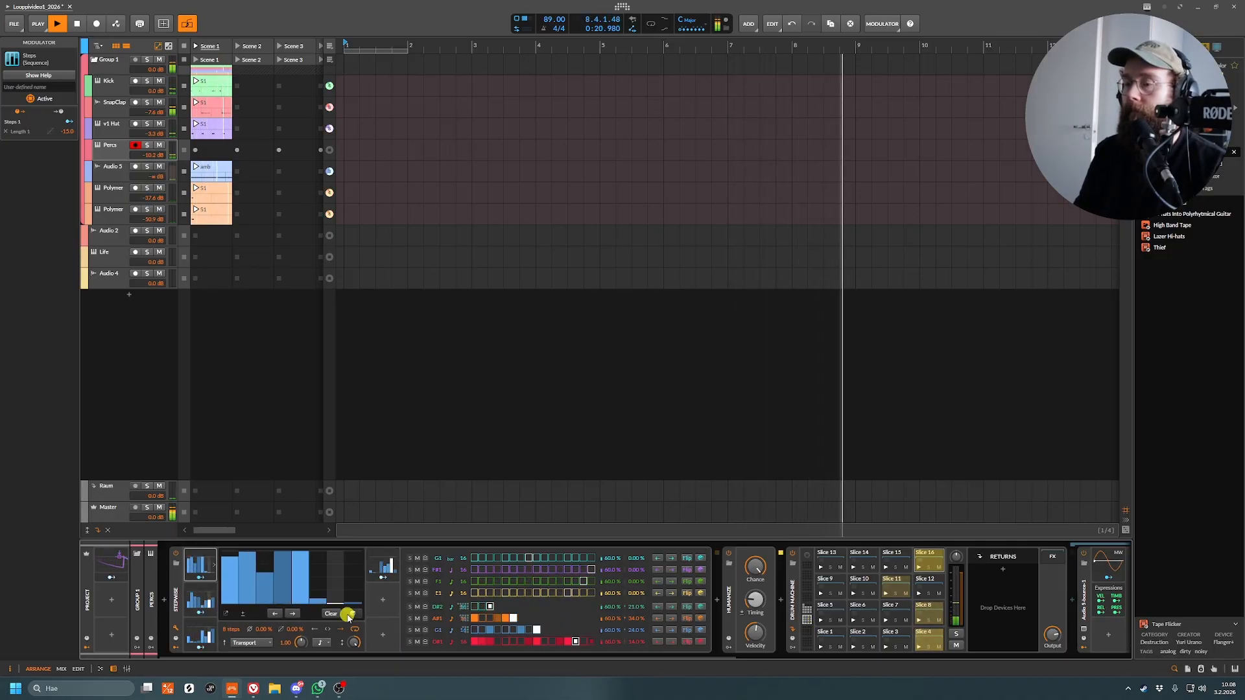
{"action": "left_click", "coordinate": [199, 636]}
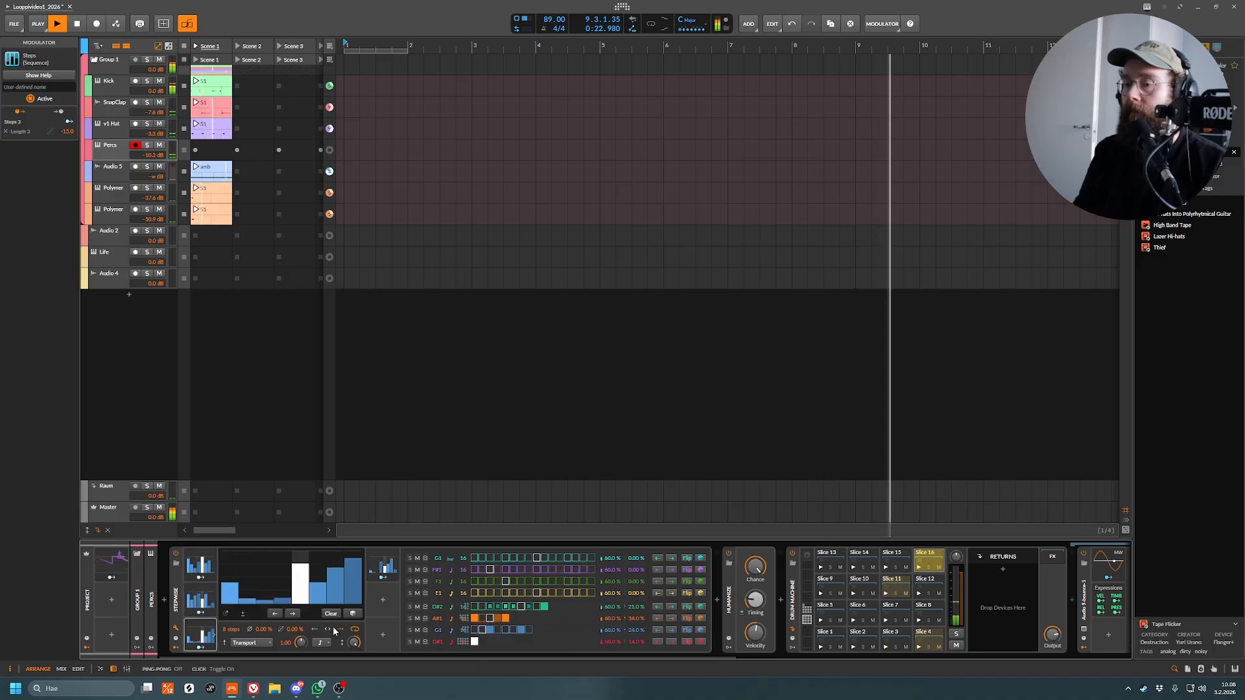
{"action": "left_click", "coordinate": [384, 597]}
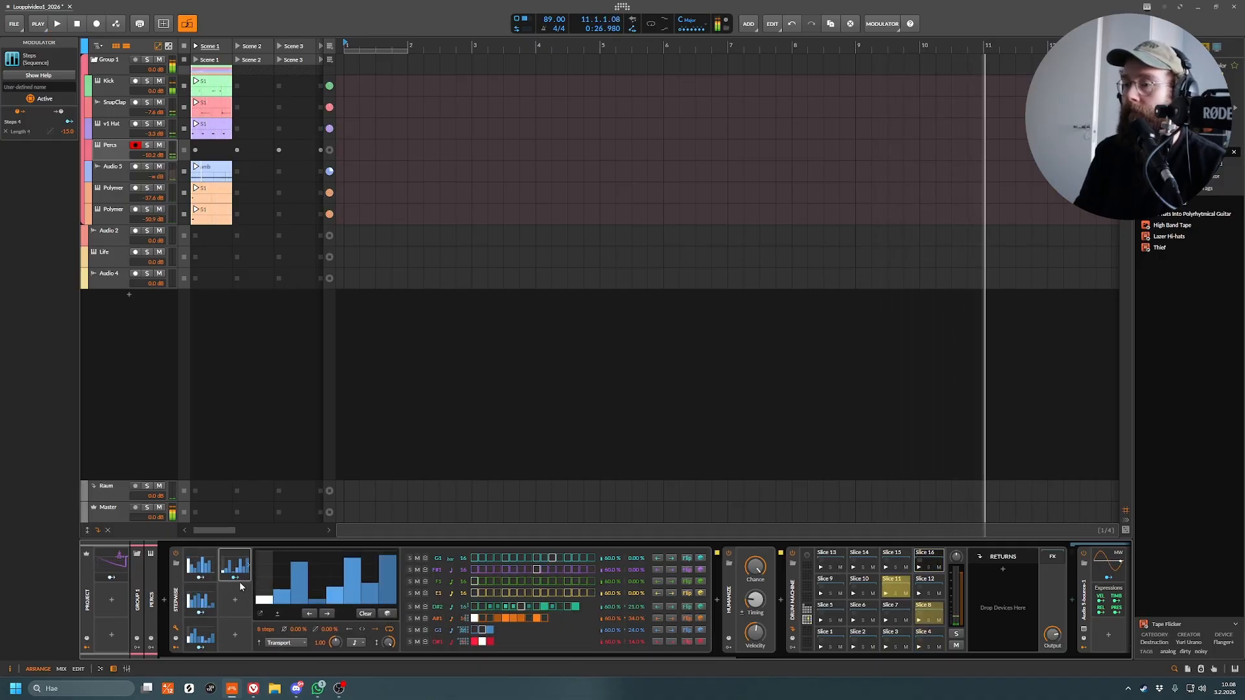
{"action": "key", "text": "space"}
- Examine the Stepwise device's modulation mappings for its four lane lengths, hiding and showing its modulators
{"action": "left_click", "coordinate": [193, 562]}
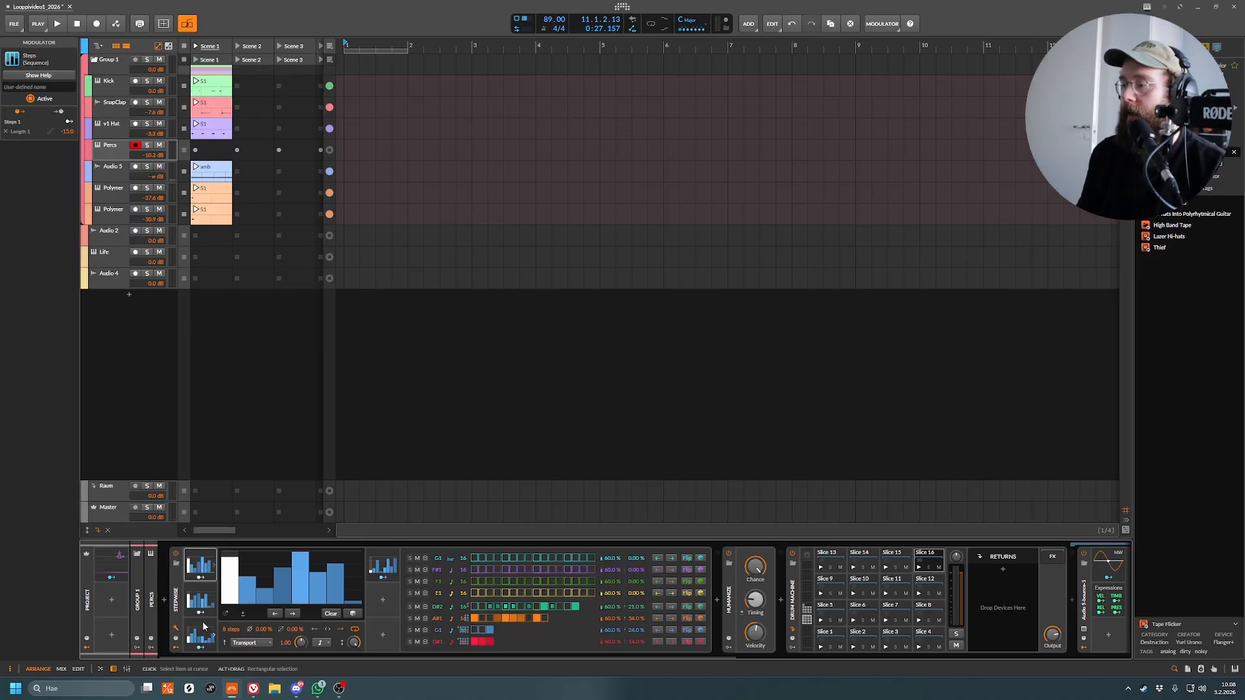
{"action": "left_click", "coordinate": [175, 629]}
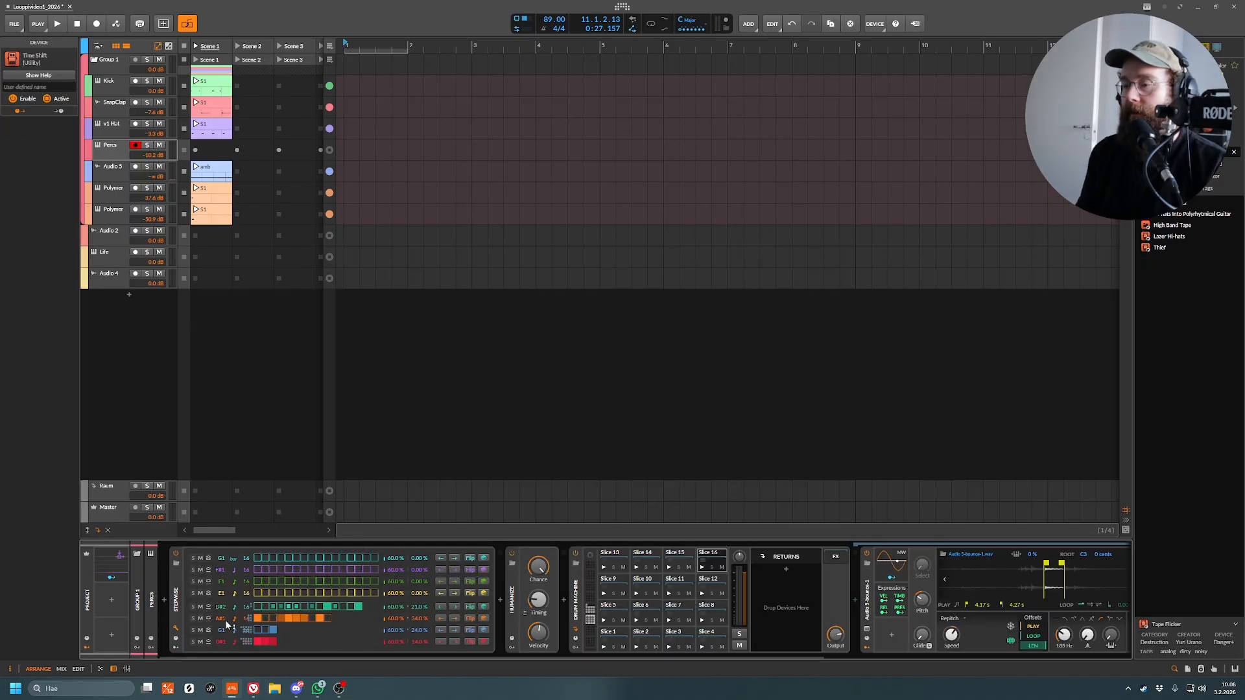
{"action": "left_click", "coordinate": [176, 591]}
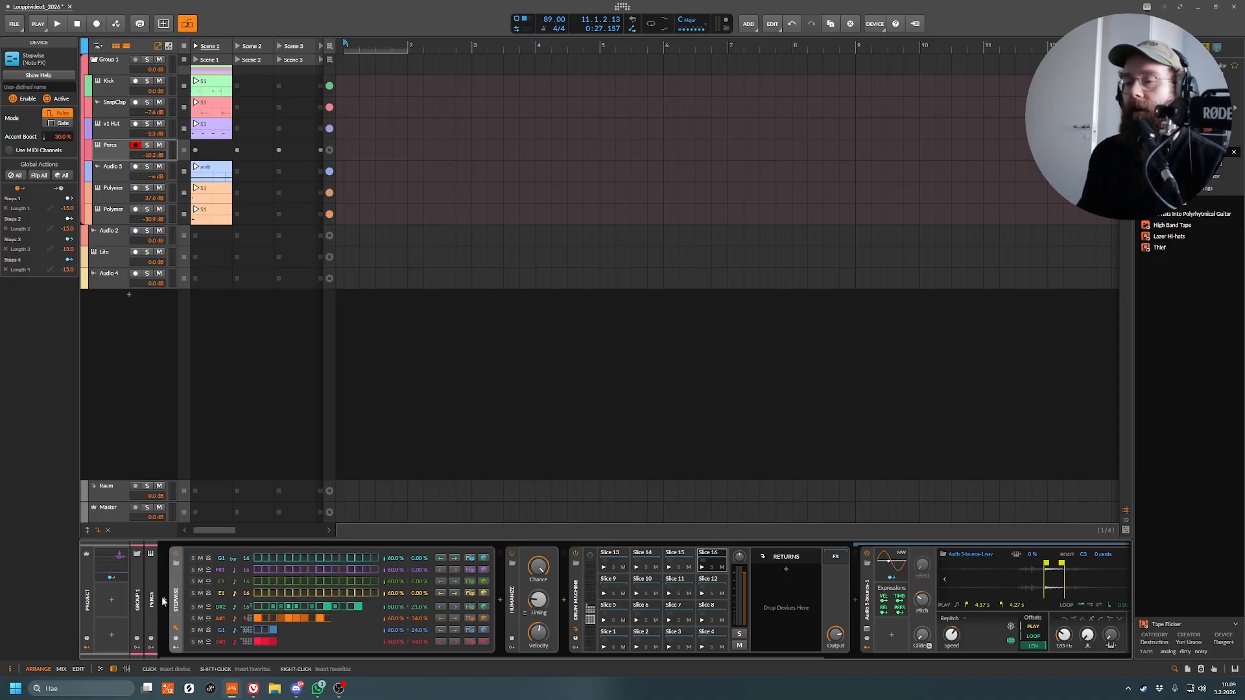
{"action": "left_click", "coordinate": [179, 645]}
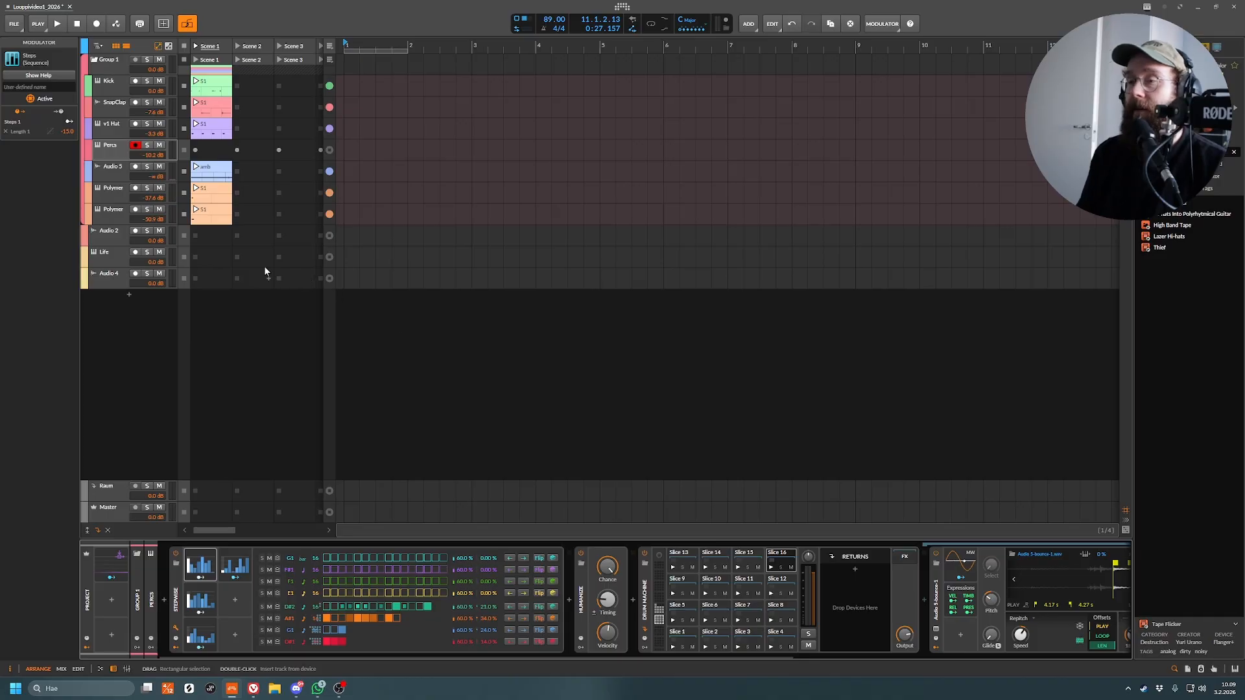
{"action": "left_click_drag", "start_coordinate": [402, 658], "coordinate": [193, 524]}
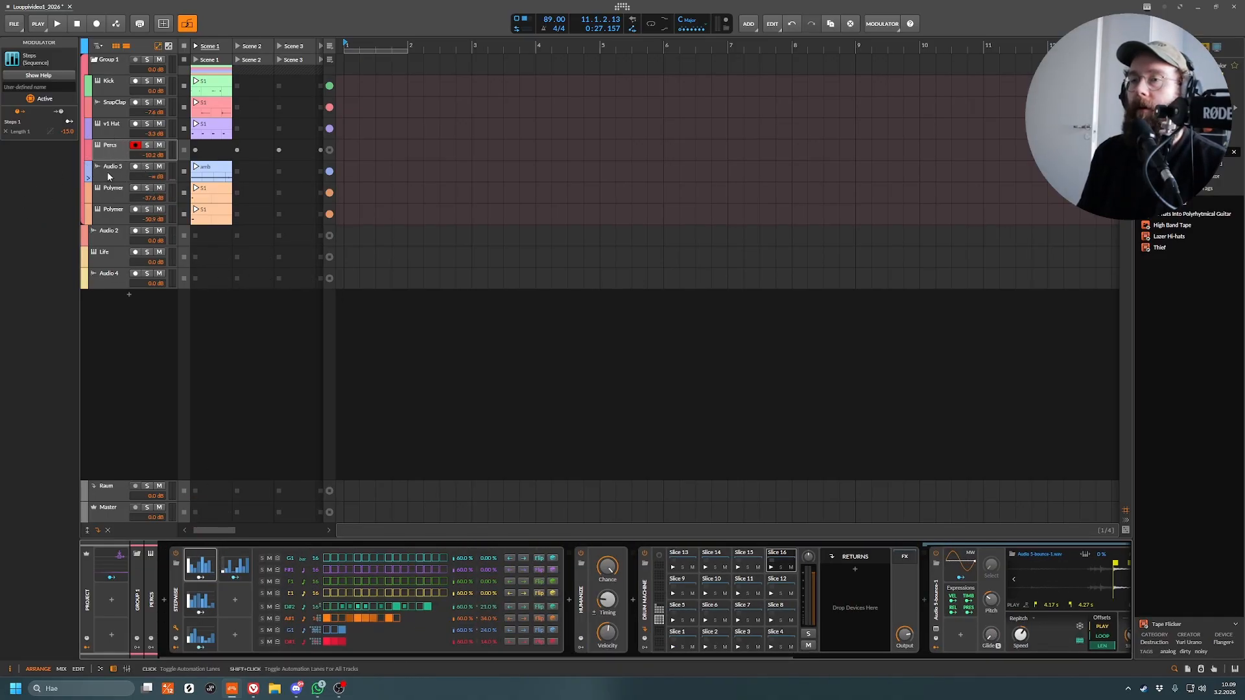
- Examine the ambience track's amb clip, its EQ+ and Tool devices, and the project's Audio Sidechain modulator during soloed playback
{"action": "left_click", "coordinate": [107, 171]}
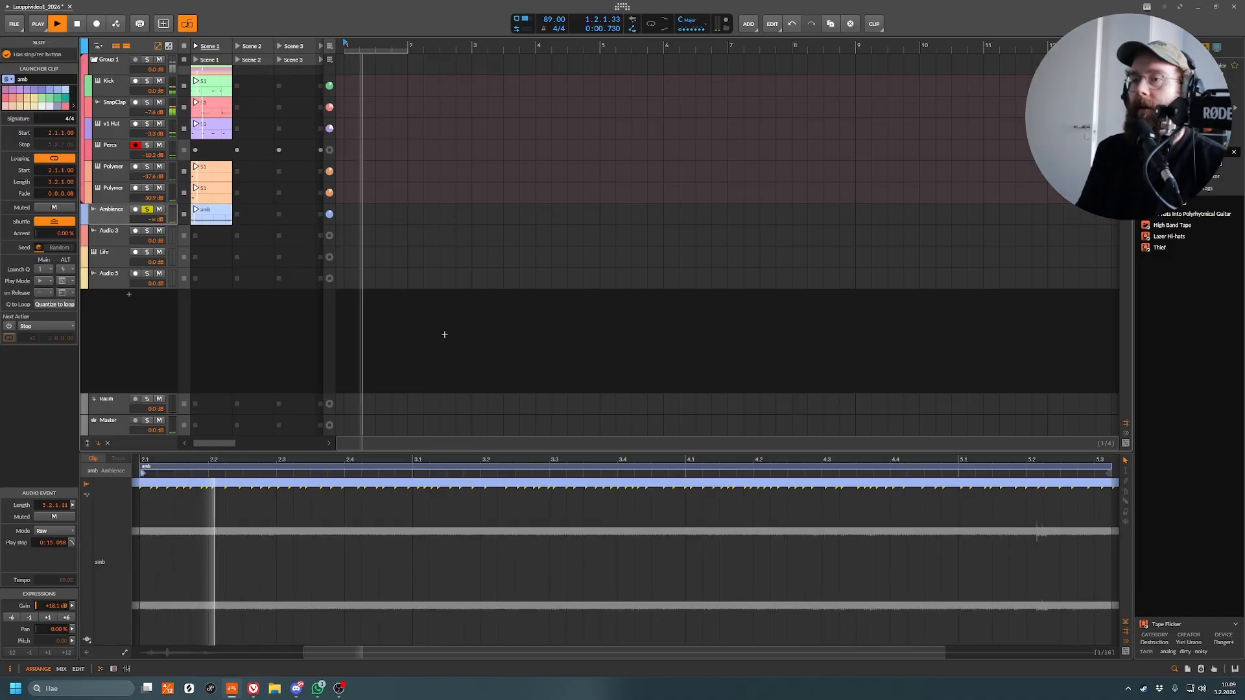
{"action": "left_click_drag", "start_coordinate": [340, 400], "coordinate": [339, 330]}
{"action": "left_click", "coordinate": [111, 218]}
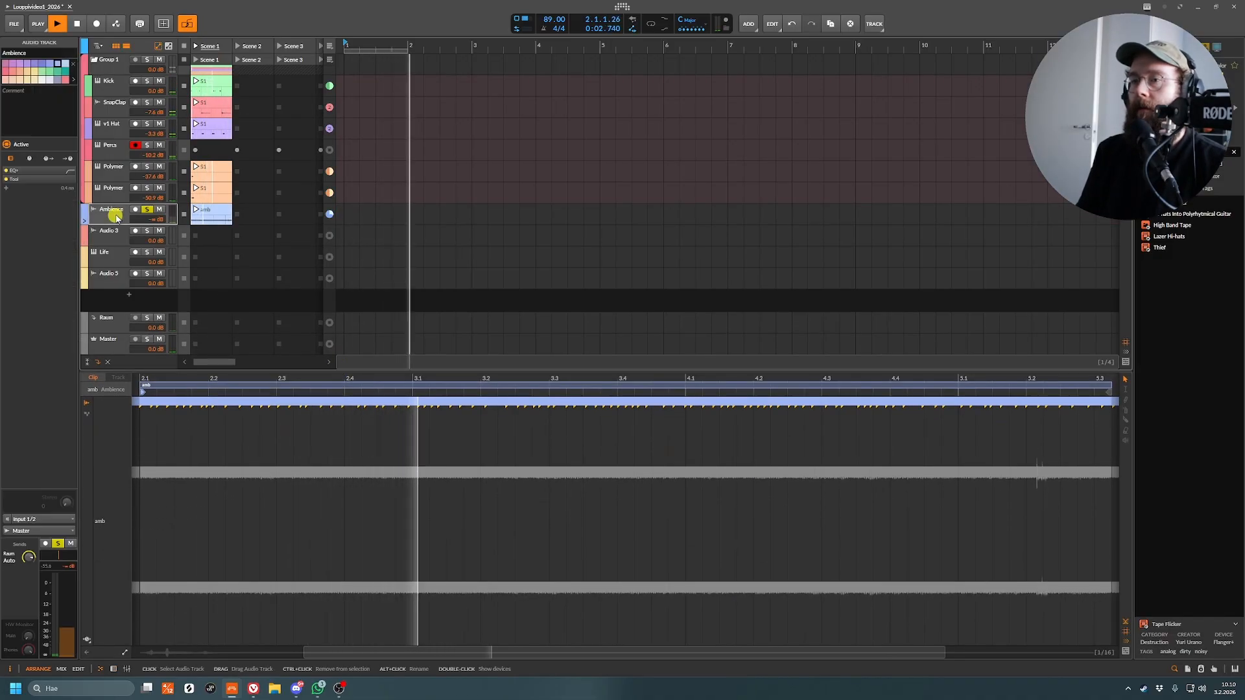
{"action": "double_click", "coordinate": [111, 218]}
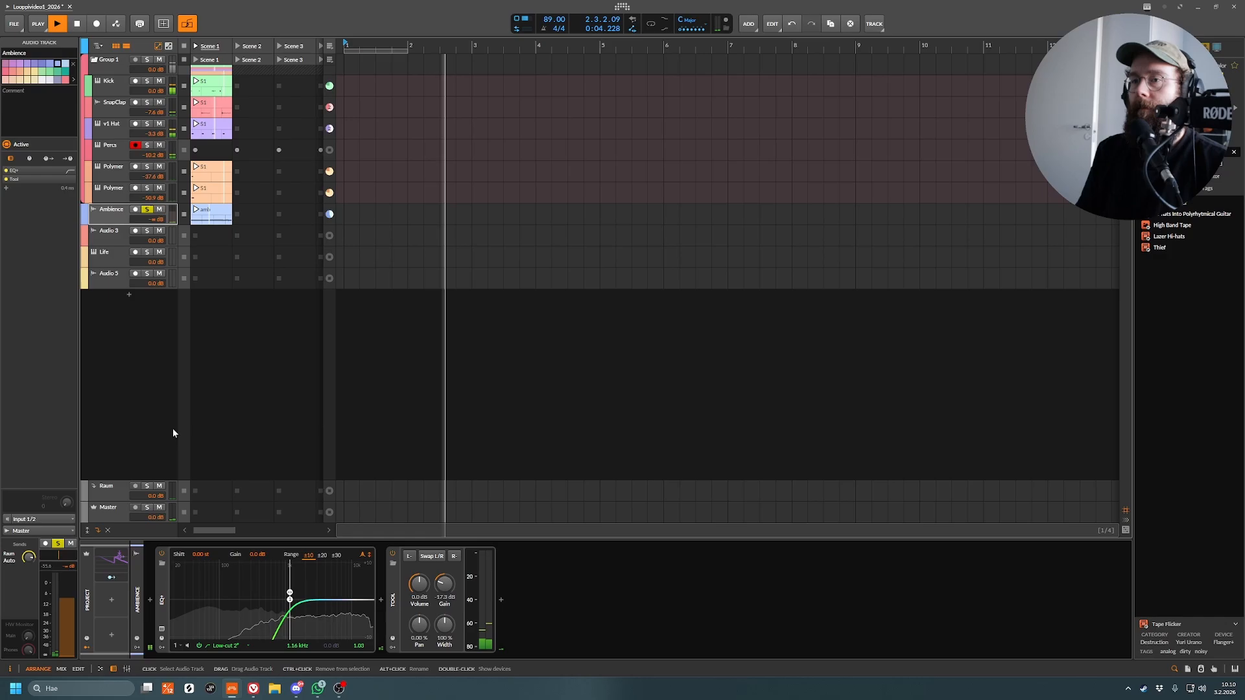
{"action": "left_click", "coordinate": [123, 578]}
- Raise the Ambience track's volume to -2.6 dB and audition the amb clip through its device chain
{"action": "left_click", "coordinate": [115, 215]}
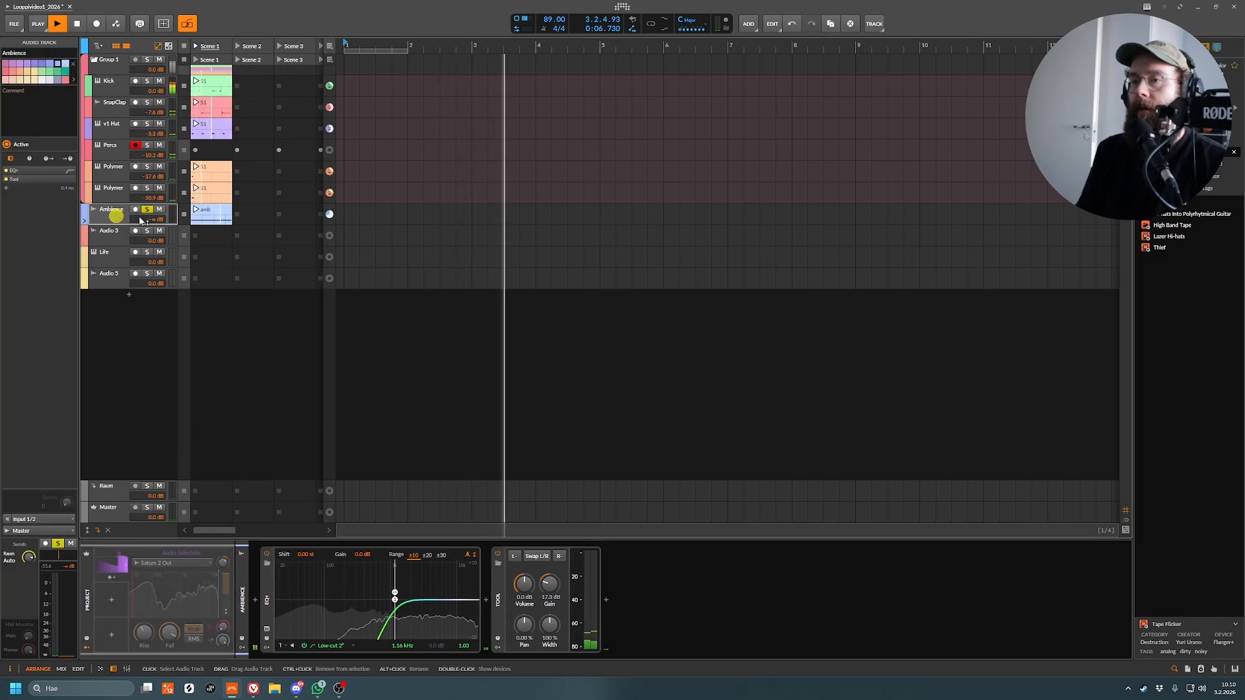
{"action": "double_click", "coordinate": [206, 210]}
{"action": "left_click_drag", "start_coordinate": [172, 221], "coordinate": [171, 219]}
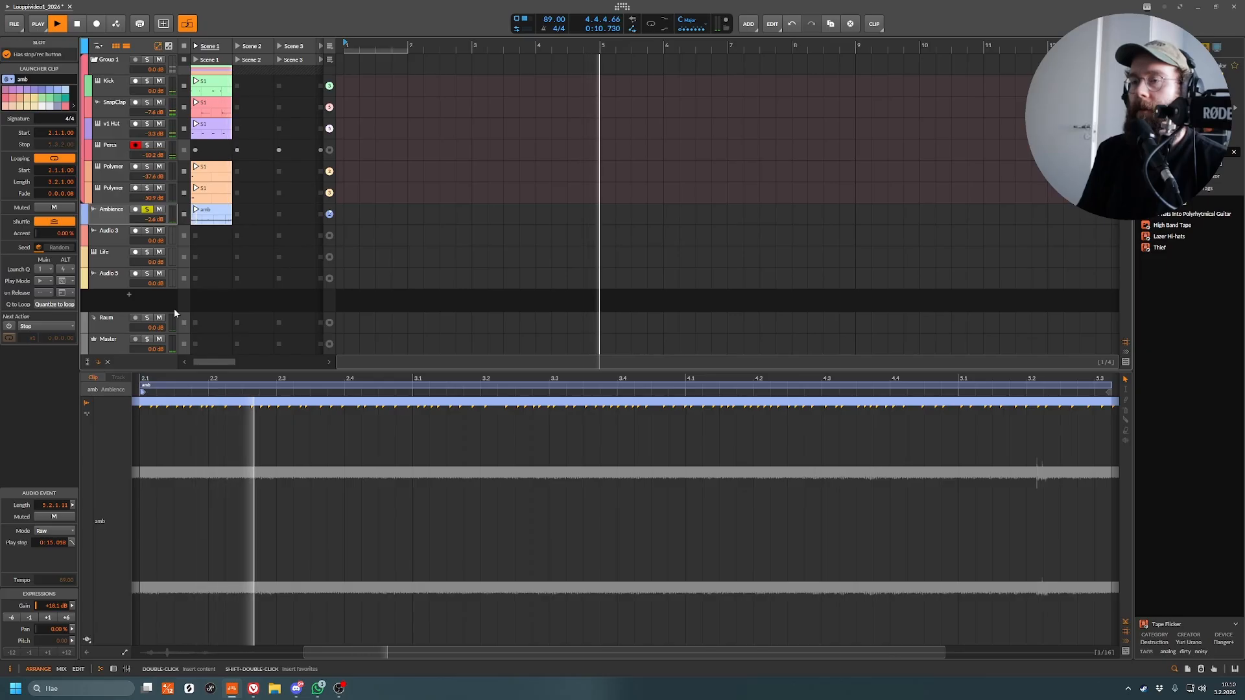
{"action": "left_click_drag", "start_coordinate": [311, 389], "coordinate": [314, 369]}
{"action": "left_click", "coordinate": [121, 214]}
{"action": "double_click", "coordinate": [122, 213]}
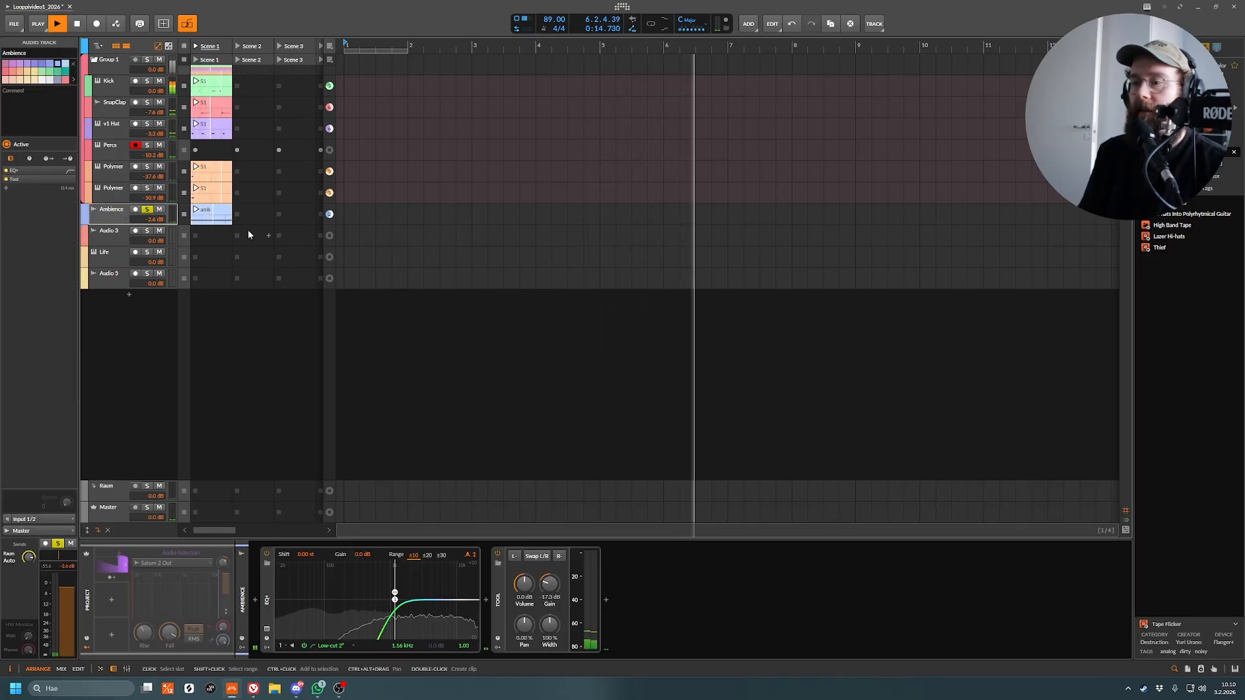
{"action": "left_click_drag", "start_coordinate": [558, 585], "coordinate": [557, 585]}
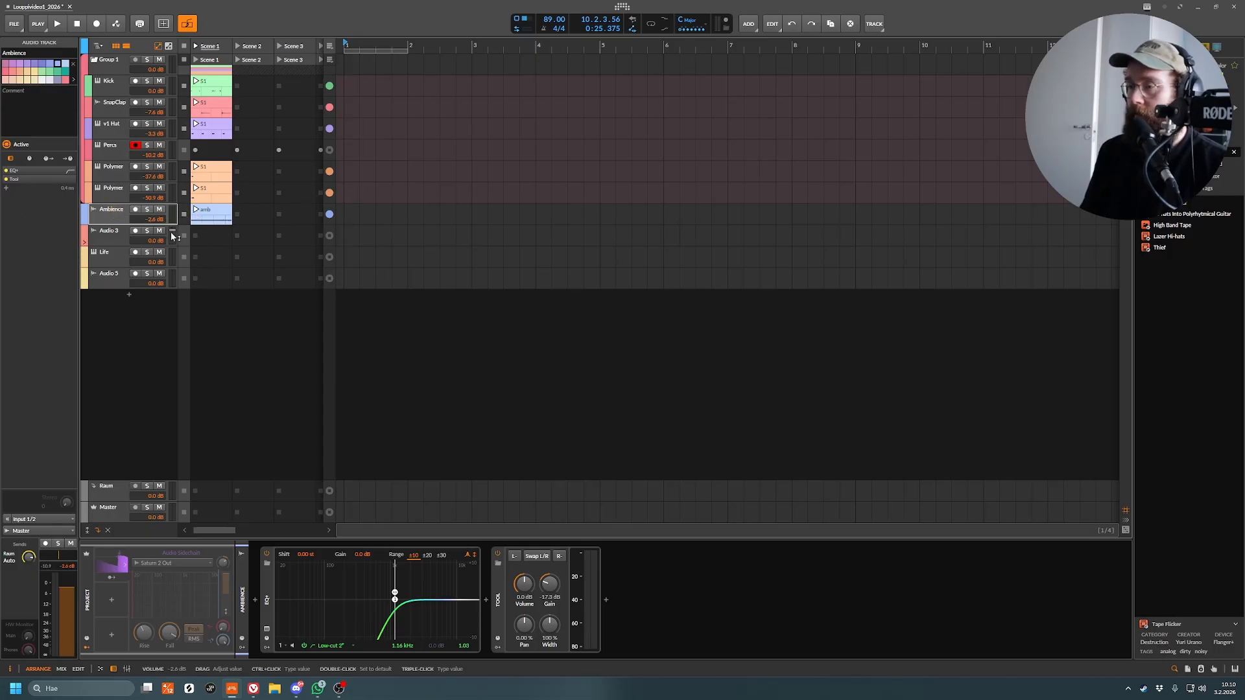
- Lower the Ambience track's volume to minus infinity and audition the loop with that track selected
{"action": "left_click_drag", "start_coordinate": [173, 212], "coordinate": [197, 267]}
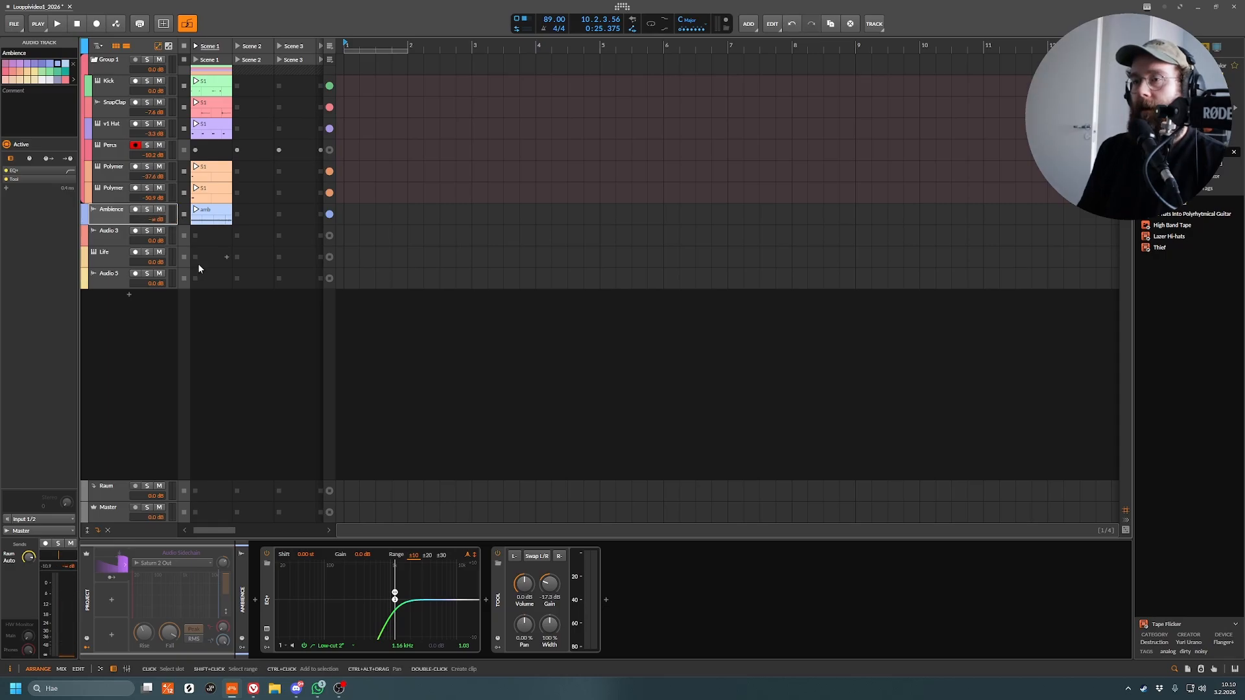
{"action": "left_click", "coordinate": [115, 219]}
{"action": "left_click", "coordinate": [115, 212]}
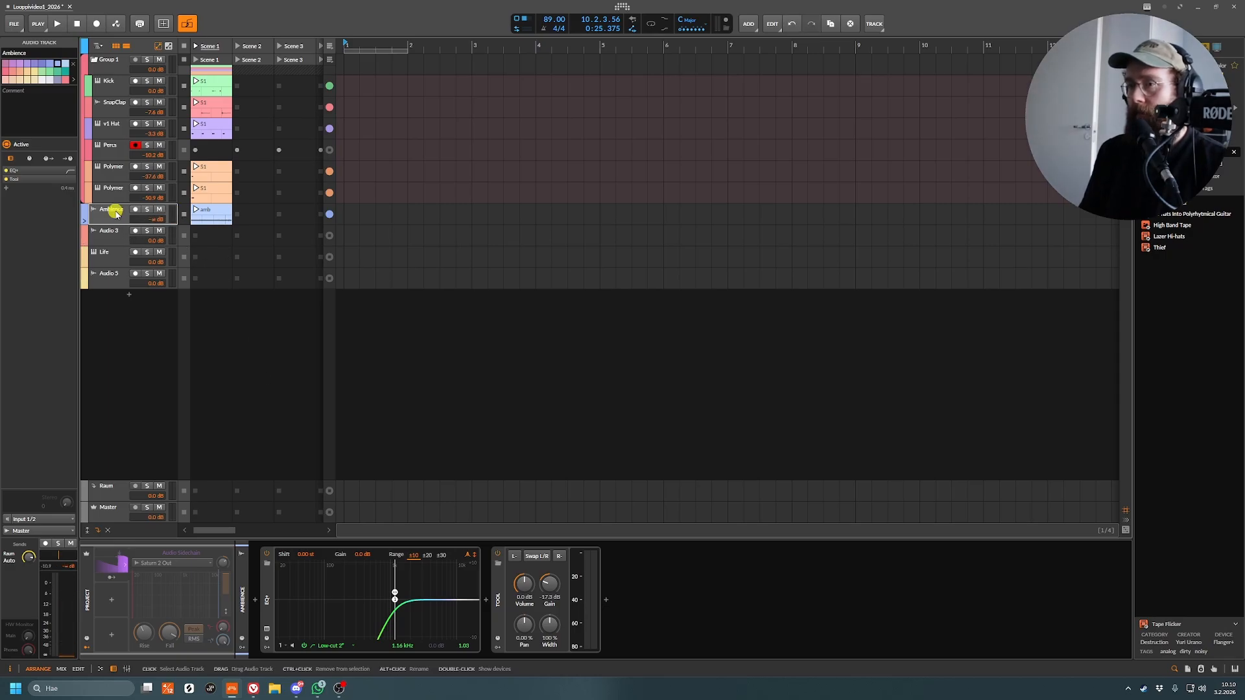
{"action": "key", "text": "space"}
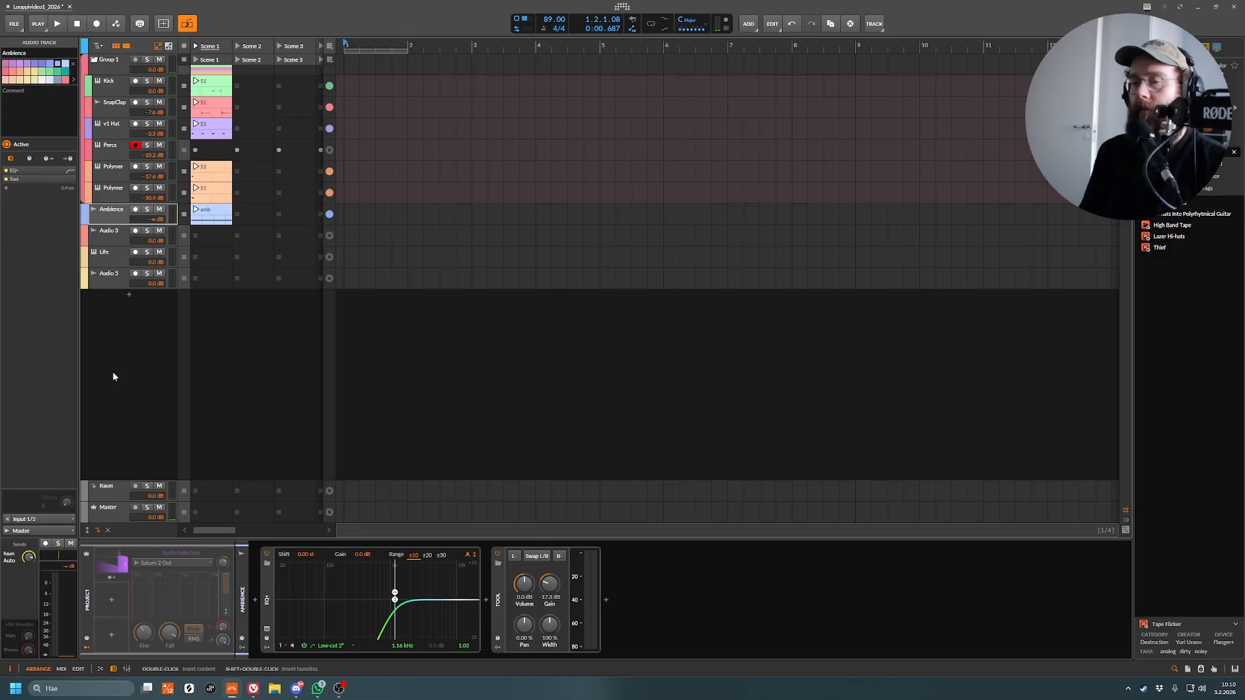
- Examine the modulator slots of the EQ+ device, the Ambience track and the project by showing and hiding each set
{"action": "left_click", "coordinate": [124, 564]}
{"action": "key", "text": "Delete"}
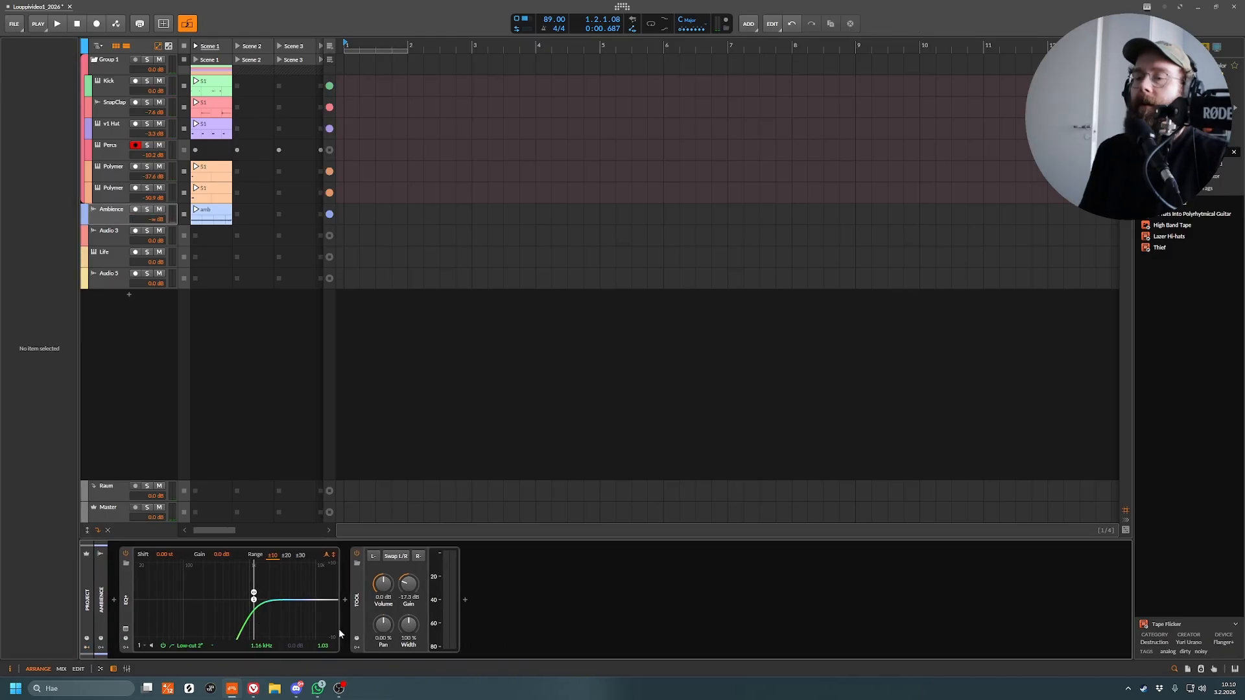
{"action": "left_click", "coordinate": [125, 649]}
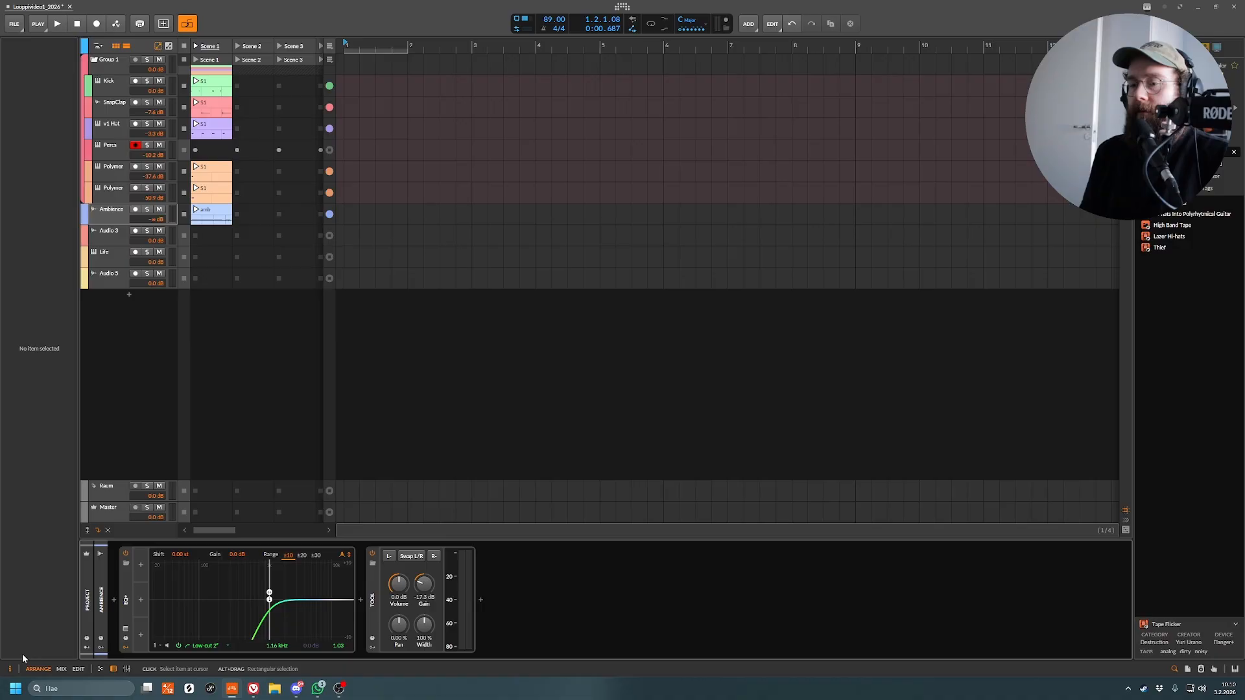
{"action": "left_click", "coordinate": [125, 646]}
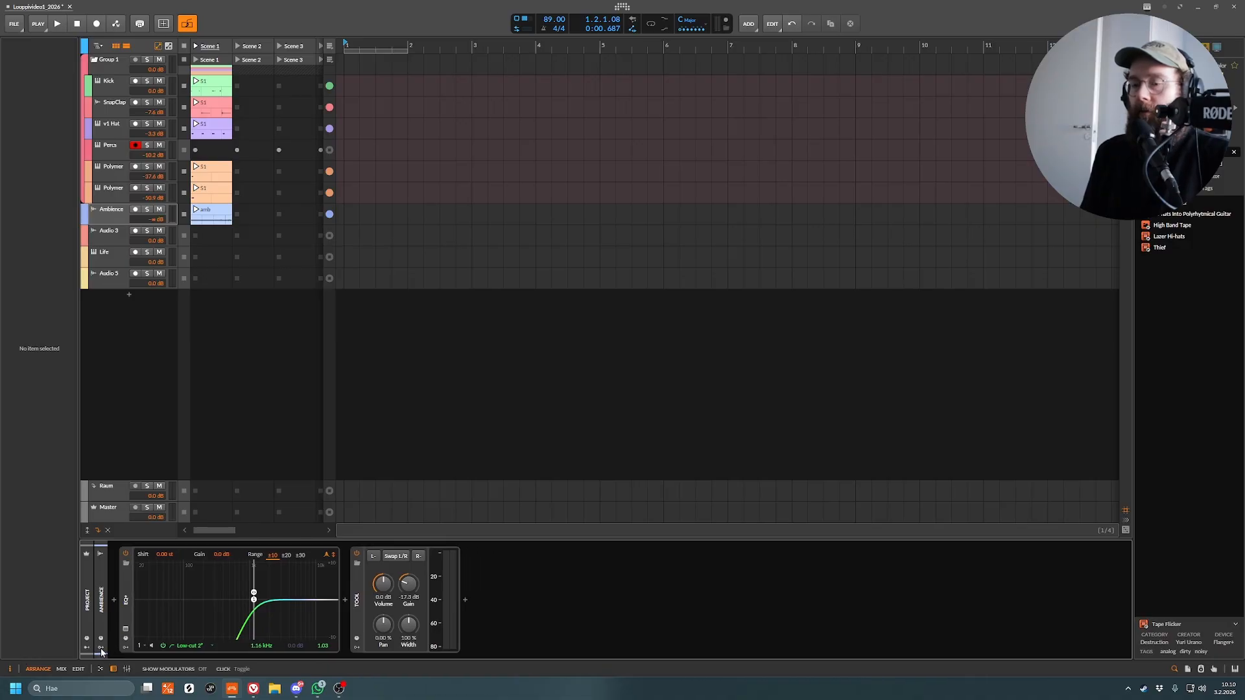
{"action": "left_click", "coordinate": [101, 649]}
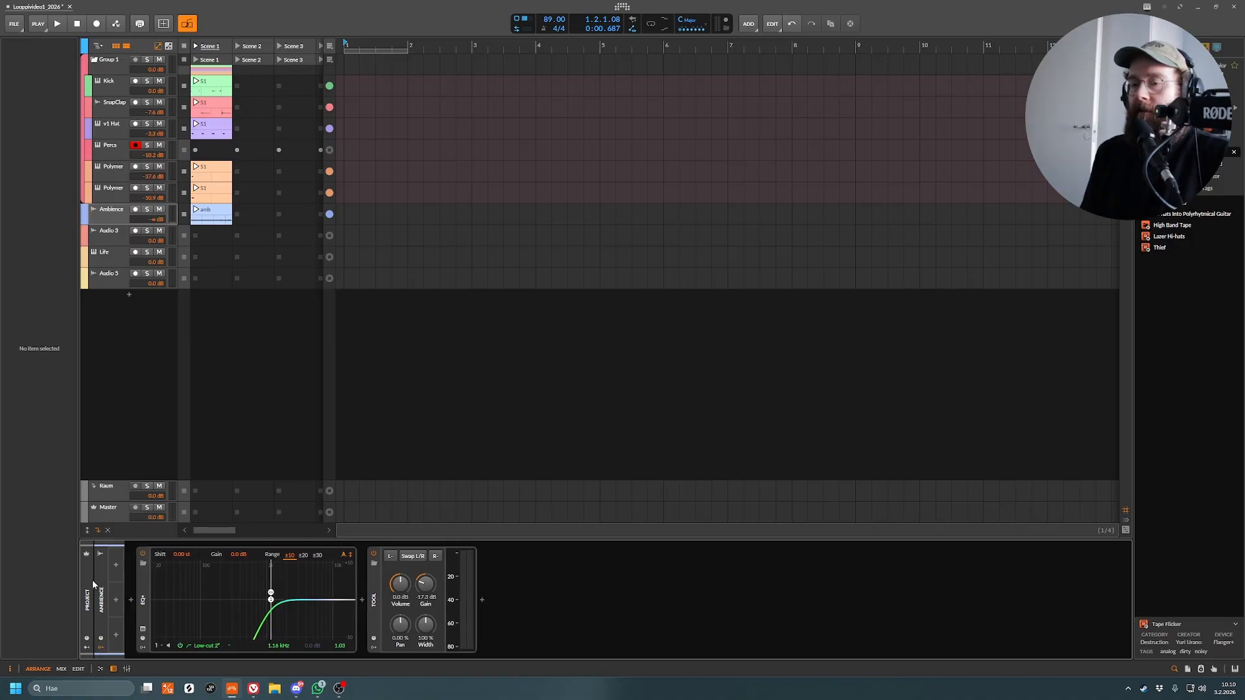
{"action": "left_click", "coordinate": [101, 639]}
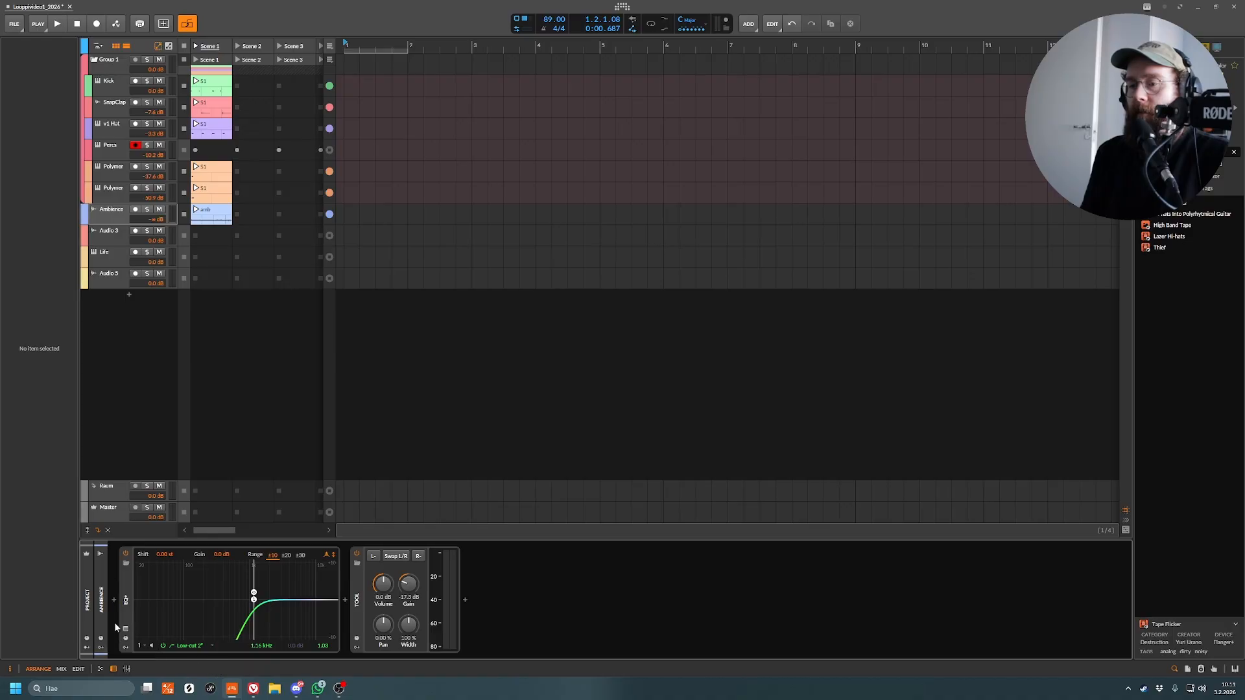
{"action": "left_click", "coordinate": [86, 649]}
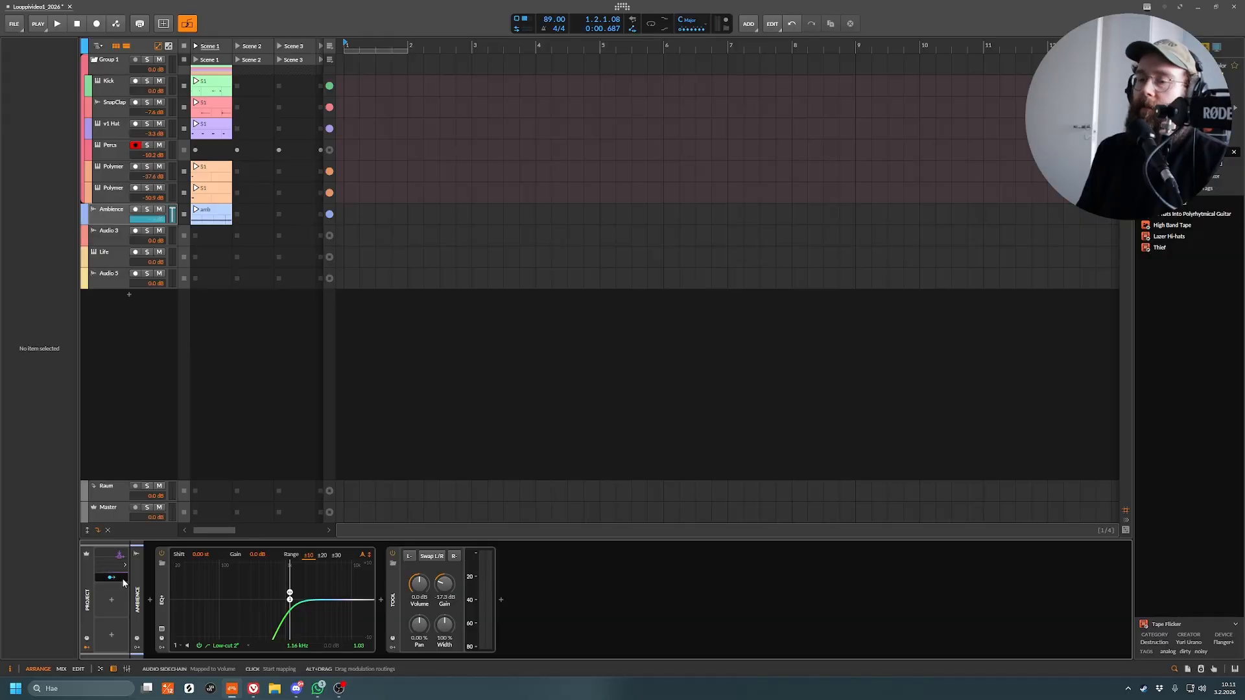
- Add a Steps modulator to a free project-level slot and start its parameter mapping
{"action": "left_click", "coordinate": [115, 602]}
{"action": "type", "text": "steps"}
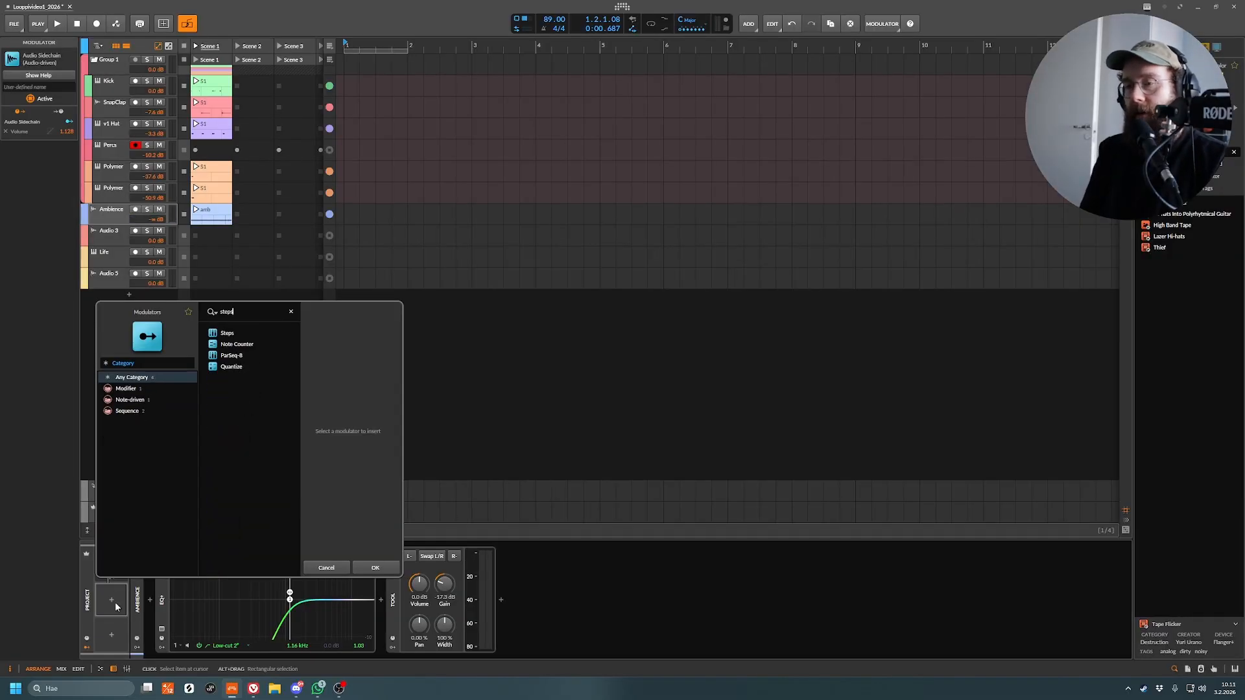
{"action": "key", "text": "Return"}
{"action": "left_click", "coordinate": [125, 601]}
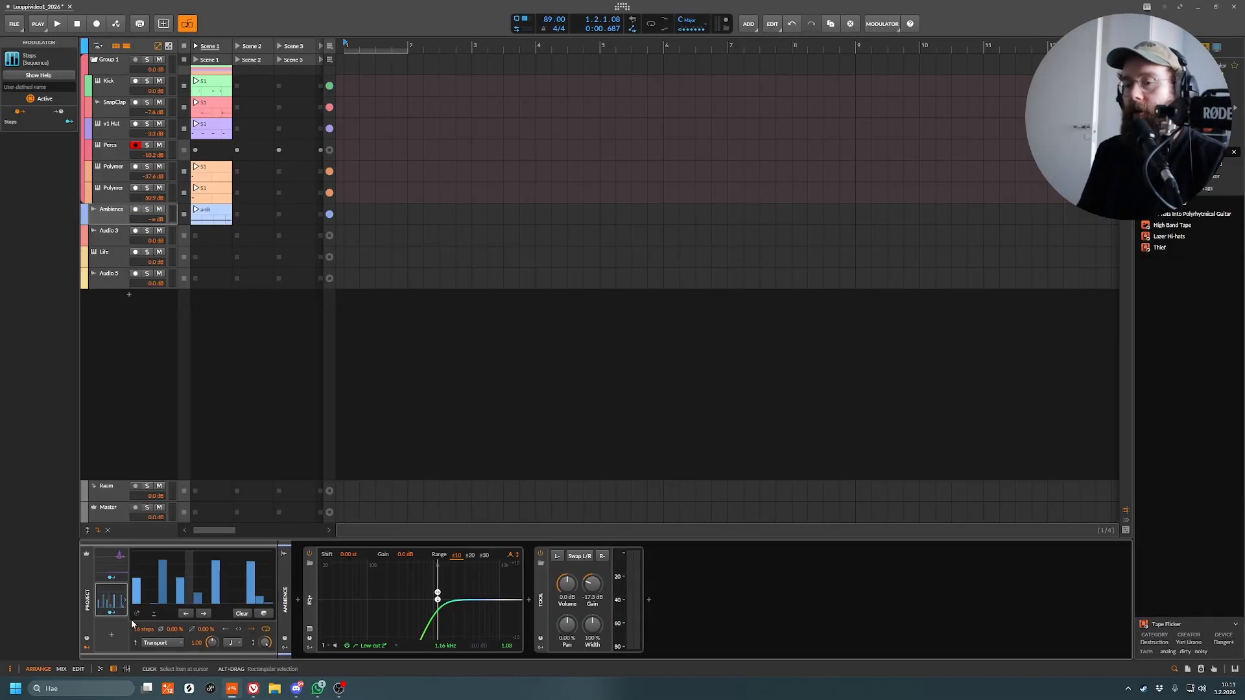
{"action": "left_click", "coordinate": [113, 612]}
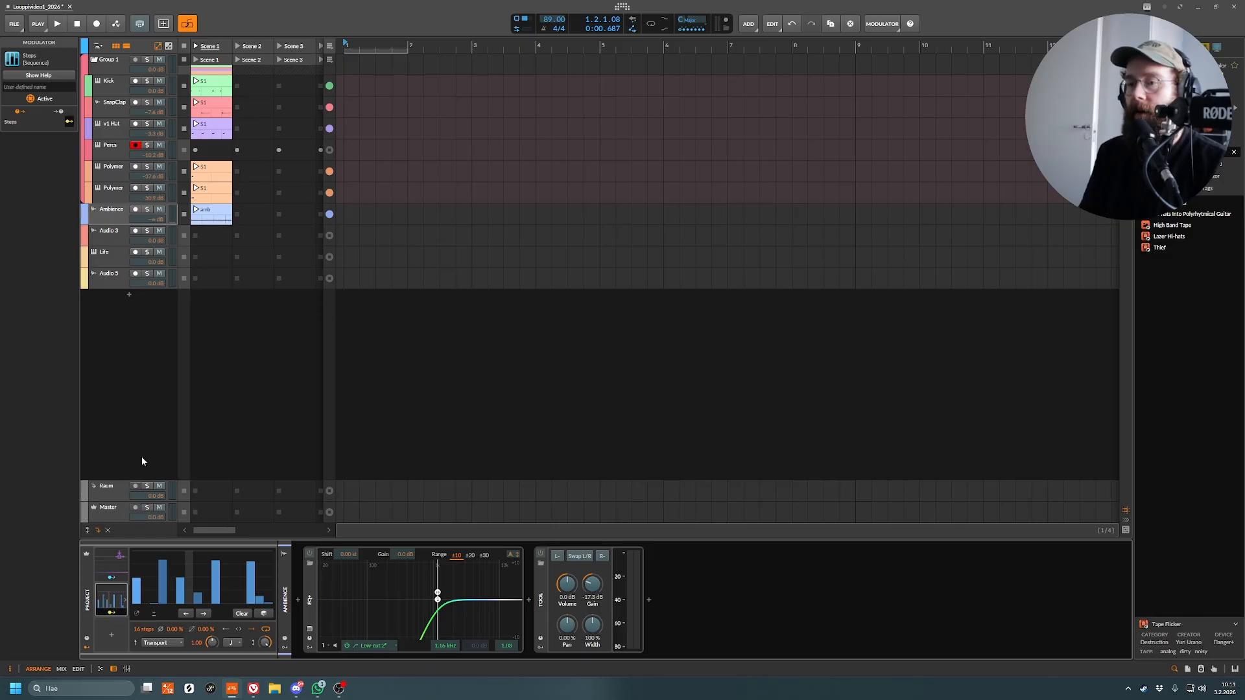
- Remove the project-level Steps modulator, and solo Group 1 to audition the drums with the group's device chain shown
{"action": "left_click", "coordinate": [108, 564]}
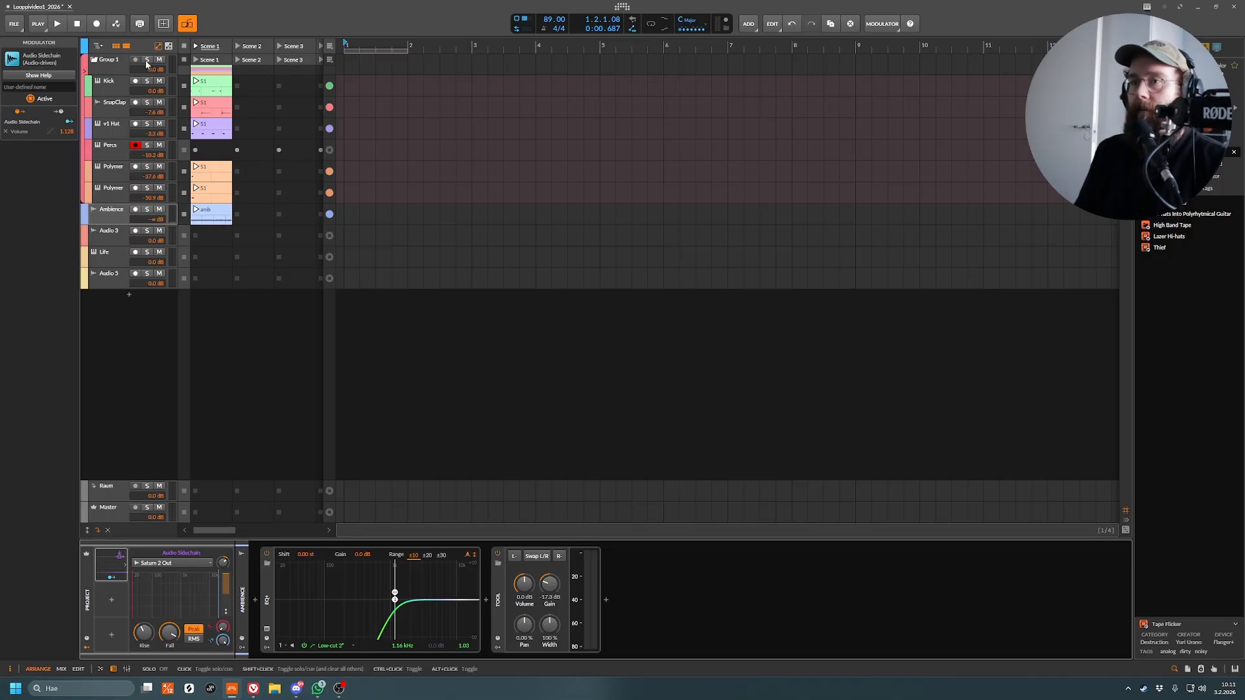
{"action": "left_click", "coordinate": [147, 60]}
{"action": "key", "text": "space"}
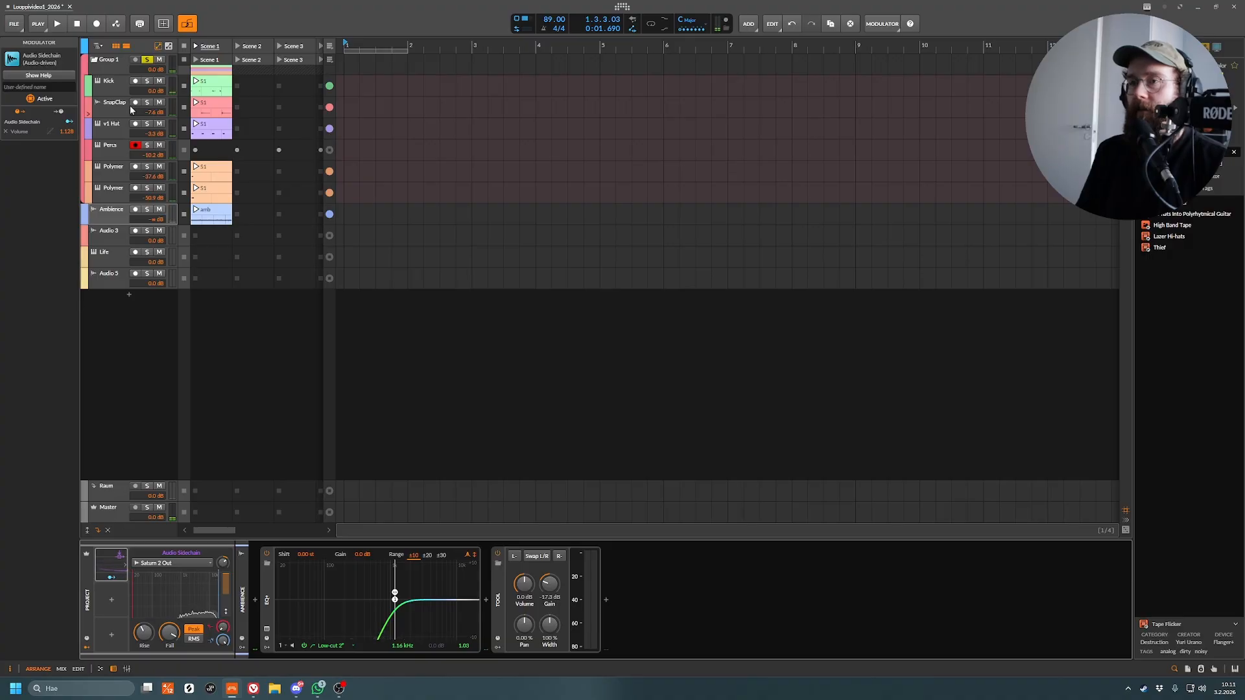
{"action": "left_click", "coordinate": [108, 68]}
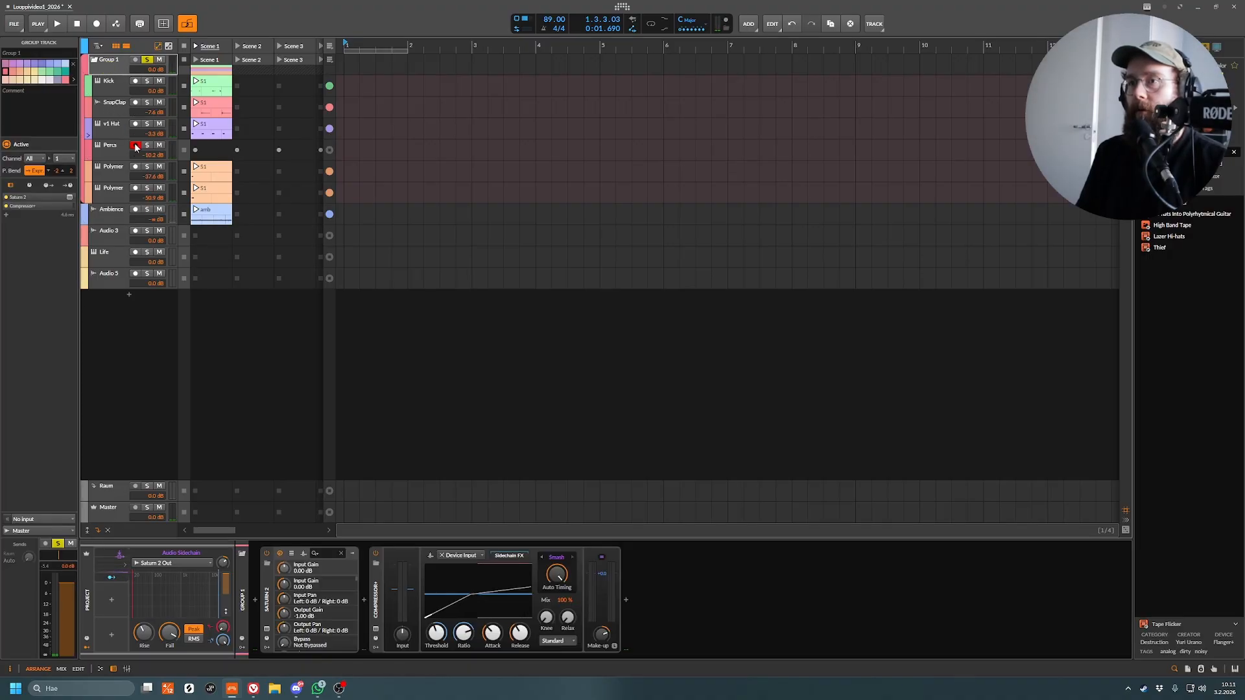
{"action": "key", "text": "space"}
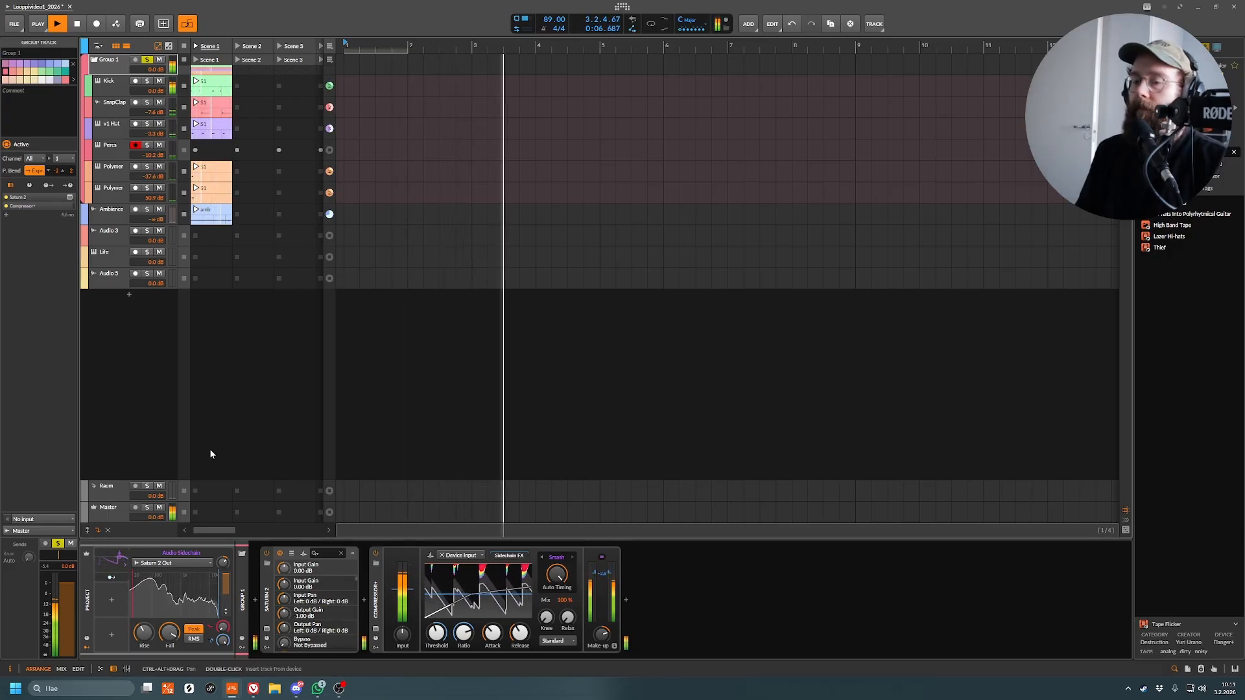
{"action": "key", "text": "space"}
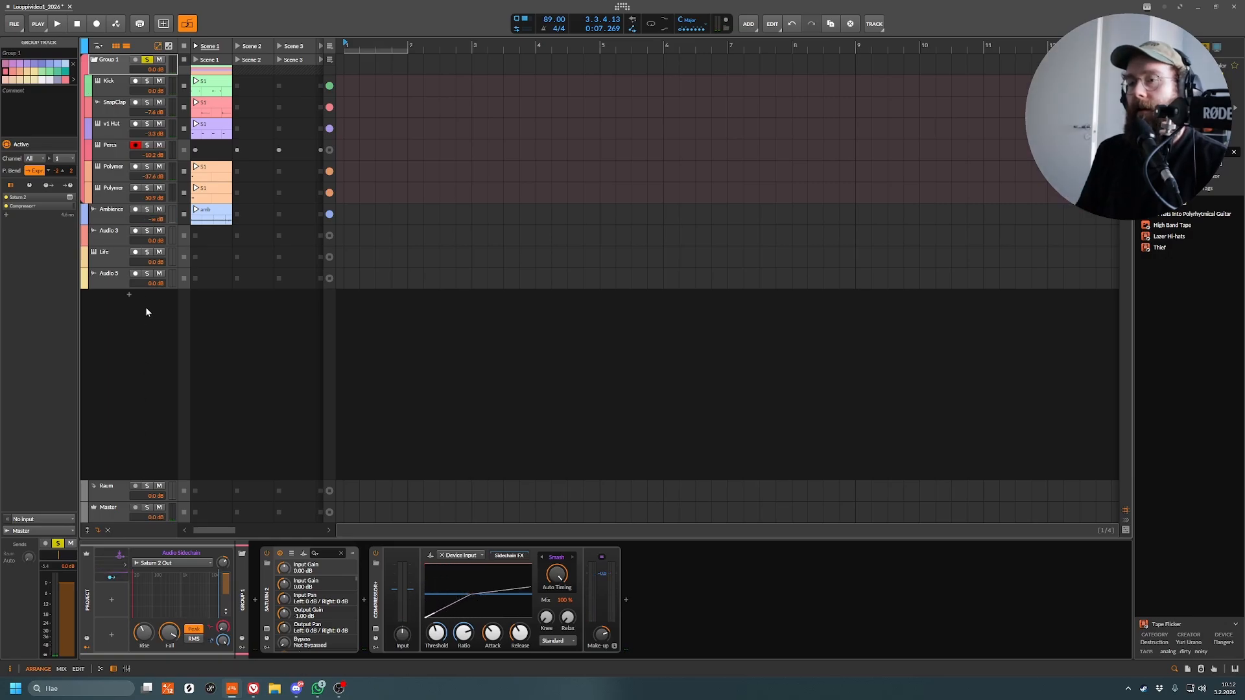
- Raise the Ambience track's volume to 0.0 dB and map the project's Audio Sidechain to it with a modulation amount of -1.00
{"action": "left_click", "coordinate": [124, 218]}
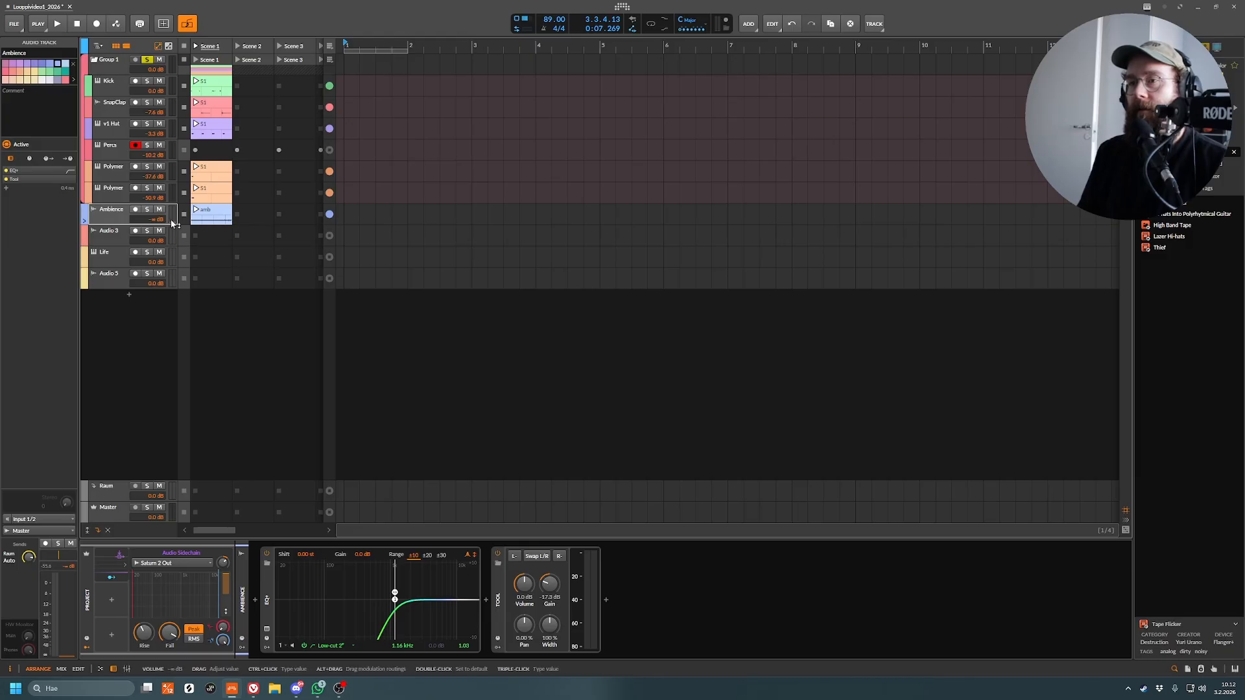
{"action": "left_click_drag", "start_coordinate": [172, 223], "coordinate": [172, 209]}
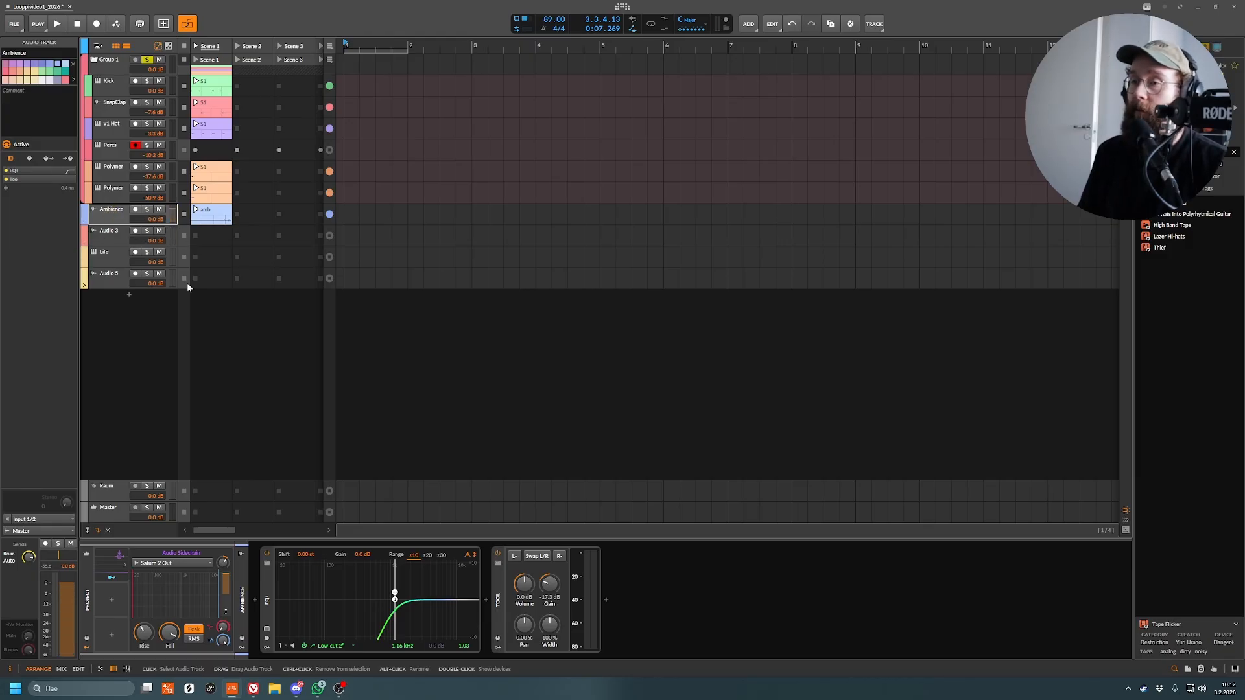
{"action": "left_click", "coordinate": [114, 579]}
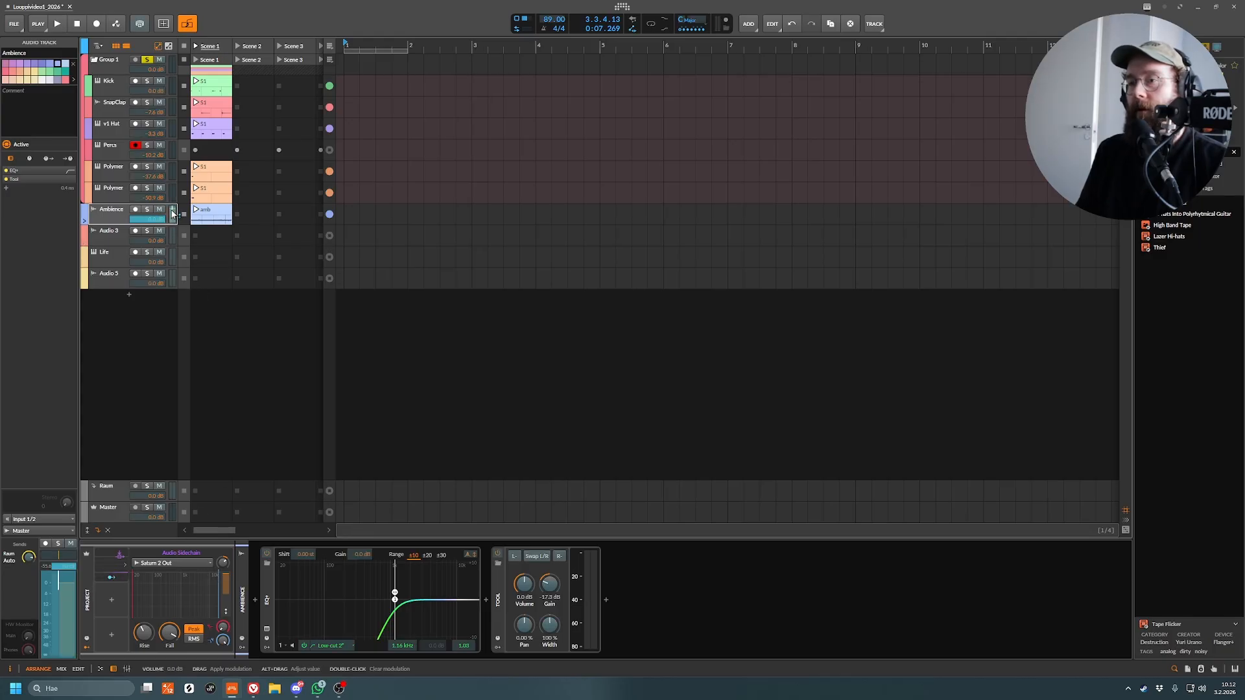
{"action": "left_click_drag", "start_coordinate": [173, 214], "coordinate": [170, 209]}
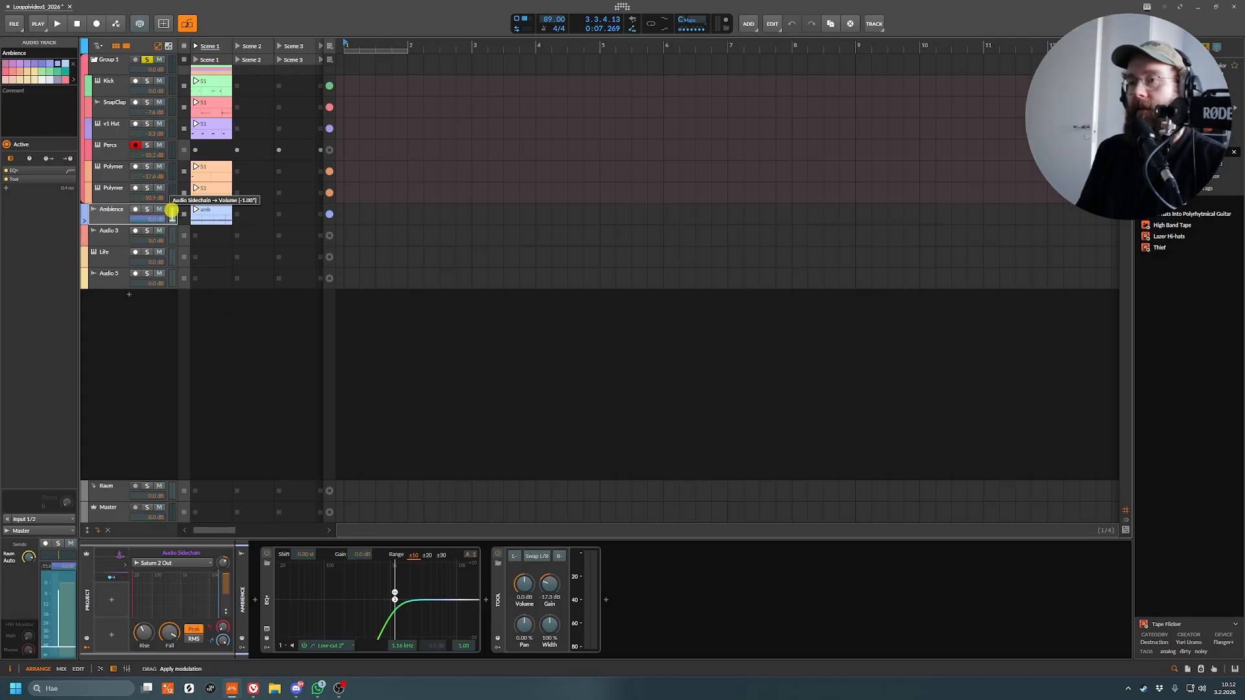
{"action": "left_click_drag", "start_coordinate": [171, 210], "coordinate": [170, 211]}
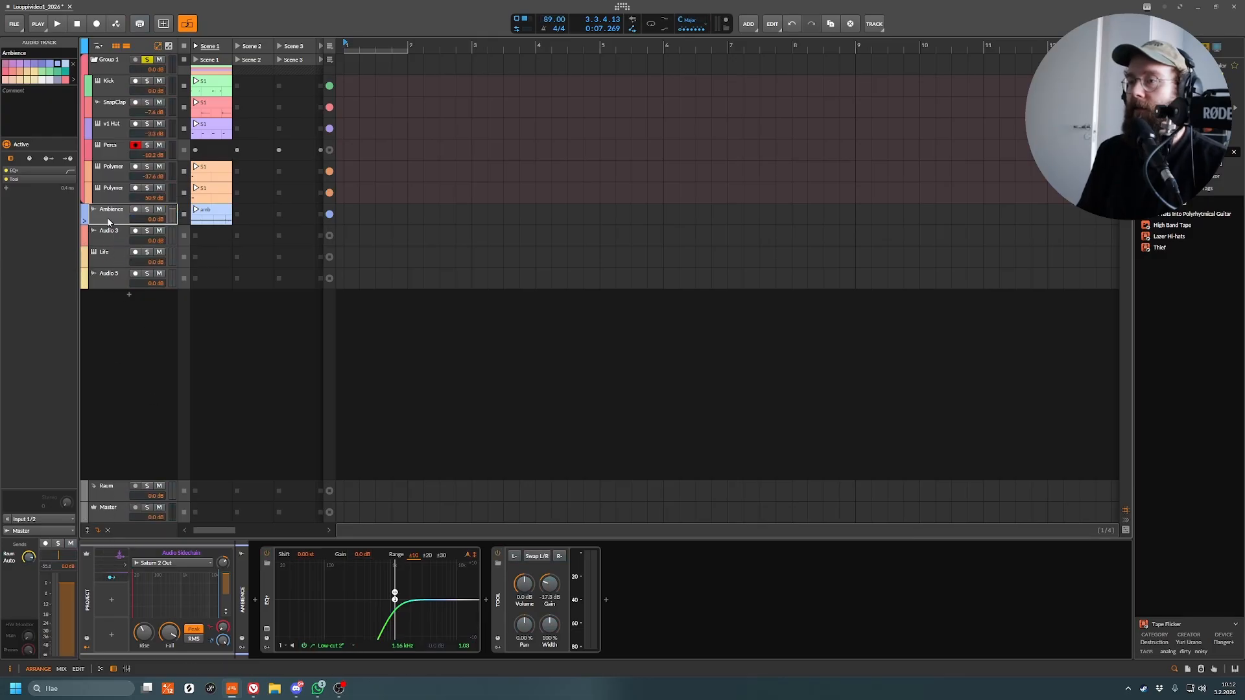
- Play the loop in the mixer view to examine how the sidechain moves the Ambience fader, and return to the arrange view
{"action": "key", "text": "Tab"}
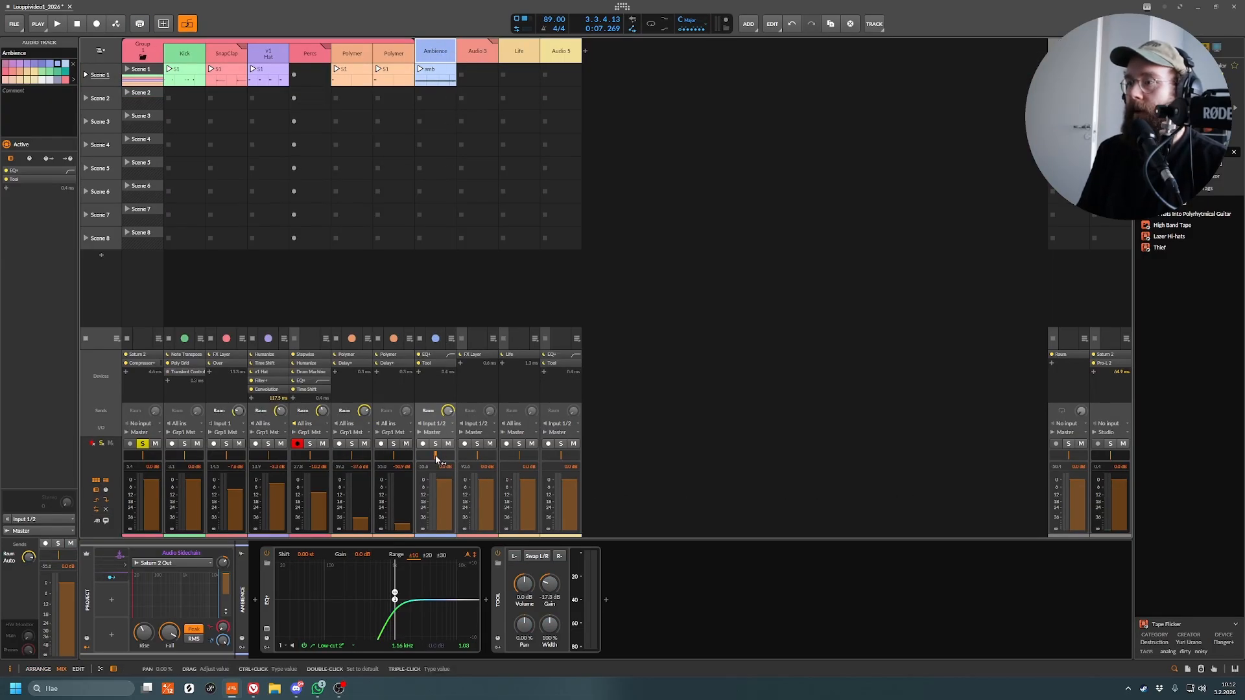
{"action": "key", "text": "space"}
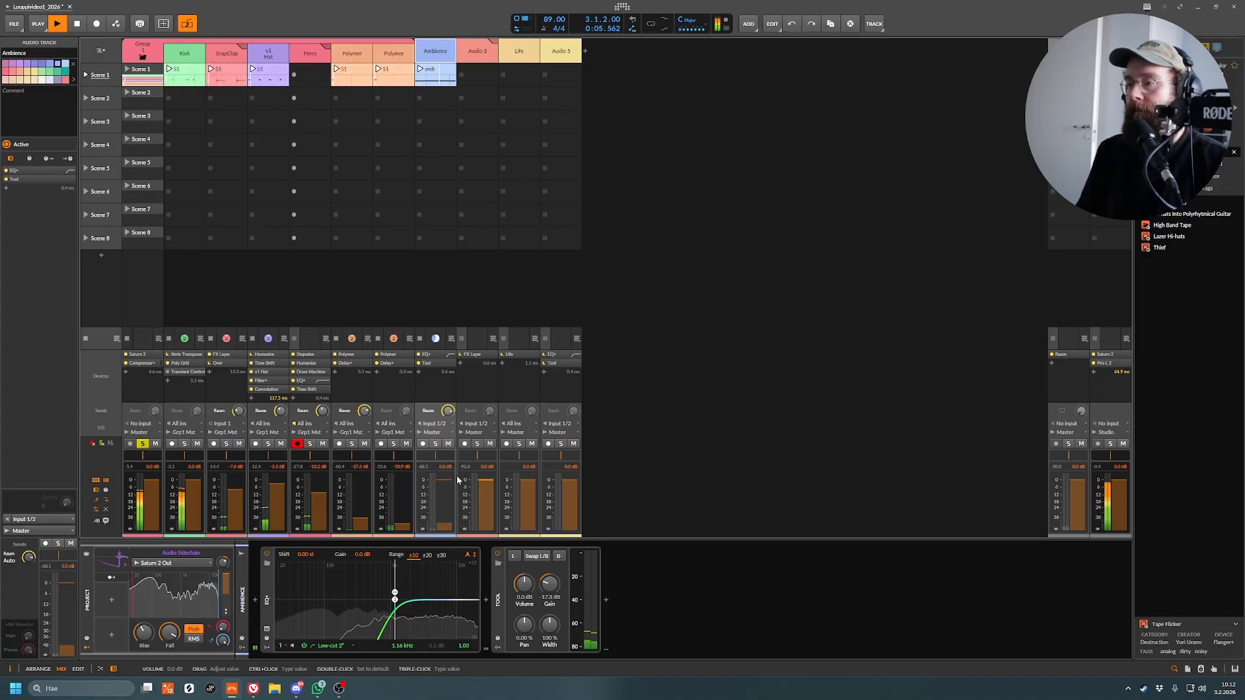
{"action": "key", "text": "alt+1"}
{"action": "key", "text": "space"}
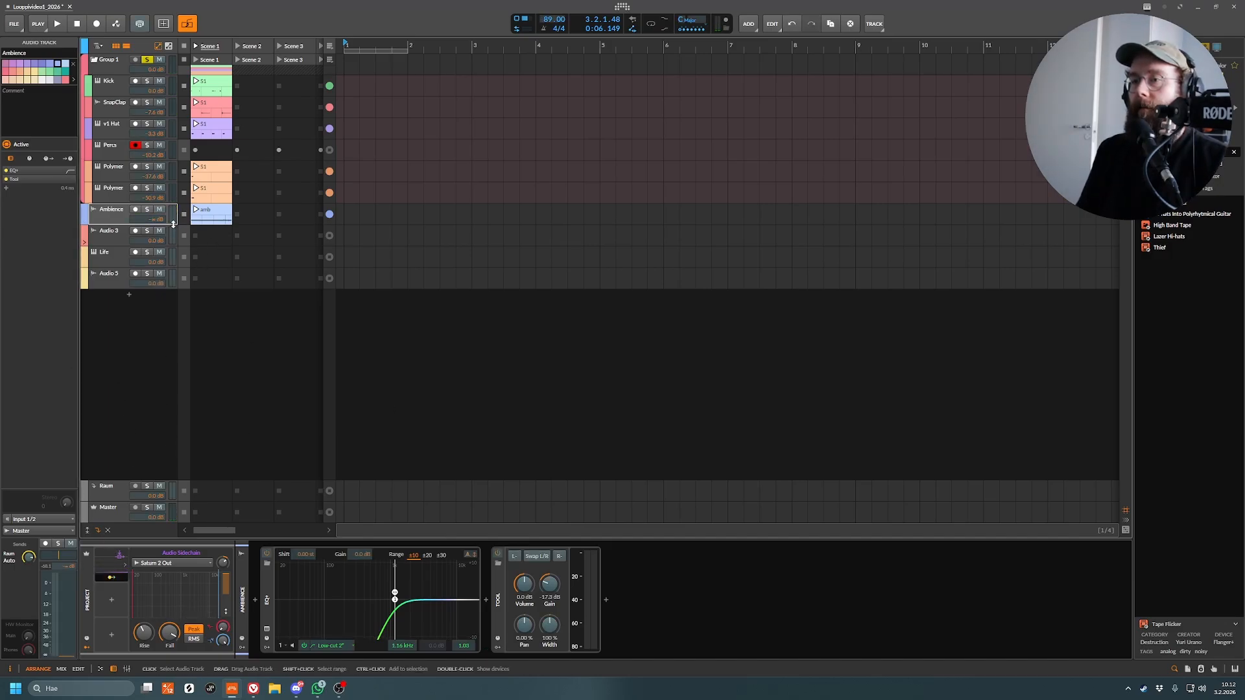
- Lower the Ambience volume to minus infinity and set its Audio Sidechain modulation amount to 1.000
{"action": "left_click_drag", "start_coordinate": [172, 220], "coordinate": [172, 219]}
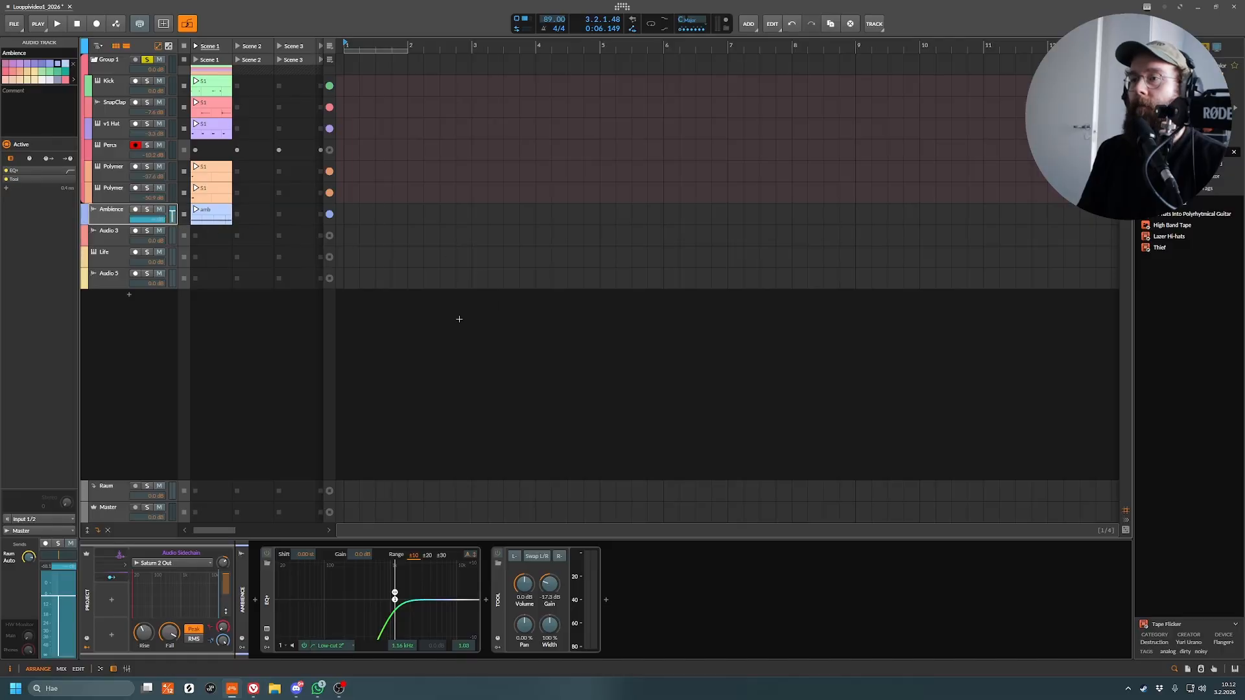
{"action": "left_click", "coordinate": [112, 577]}
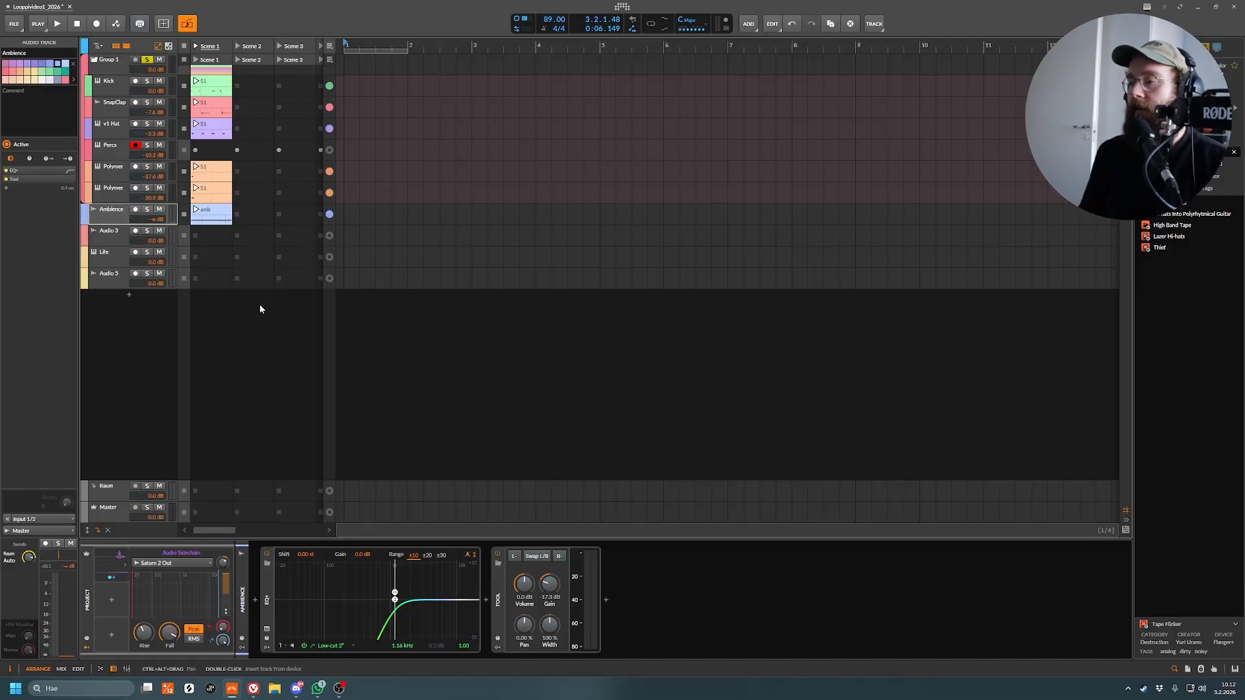
{"action": "left_click", "coordinate": [112, 578]}
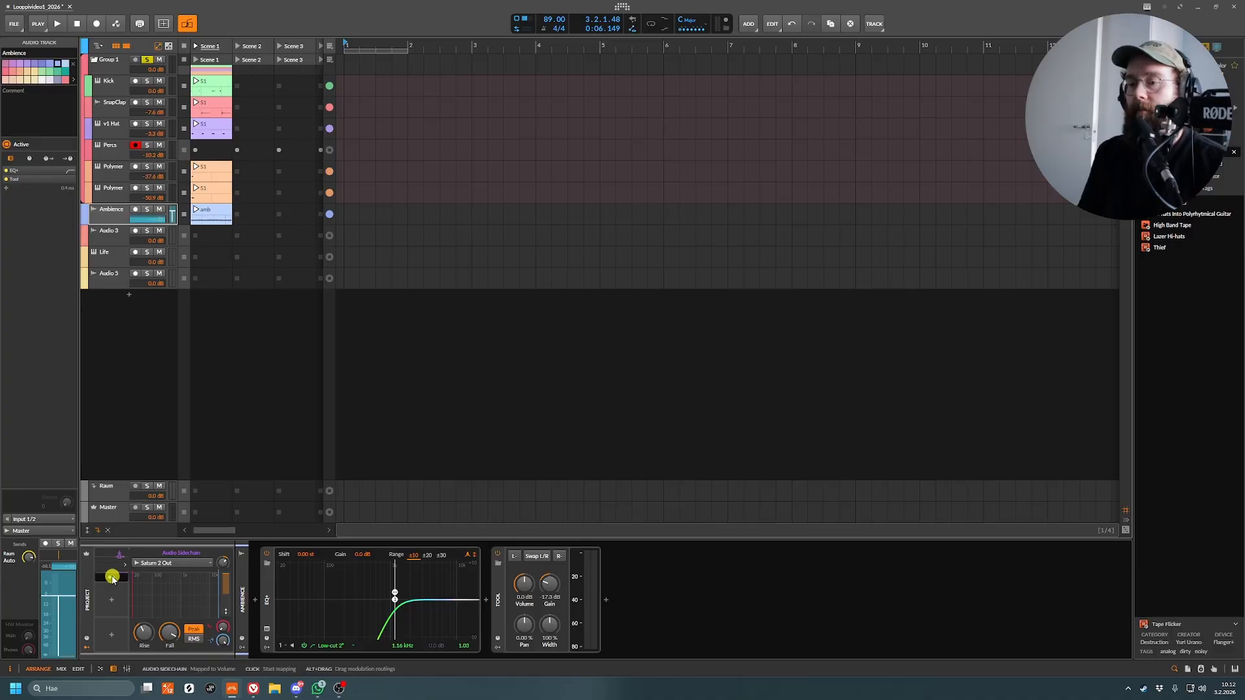
{"action": "left_click_drag", "start_coordinate": [172, 216], "coordinate": [172, 214]}
{"action": "left_click", "coordinate": [112, 577]}
- Set the Audio Sidechain's Rise to 135 ms and audition the Ambience track on its own
{"action": "left_click", "coordinate": [141, 636]}
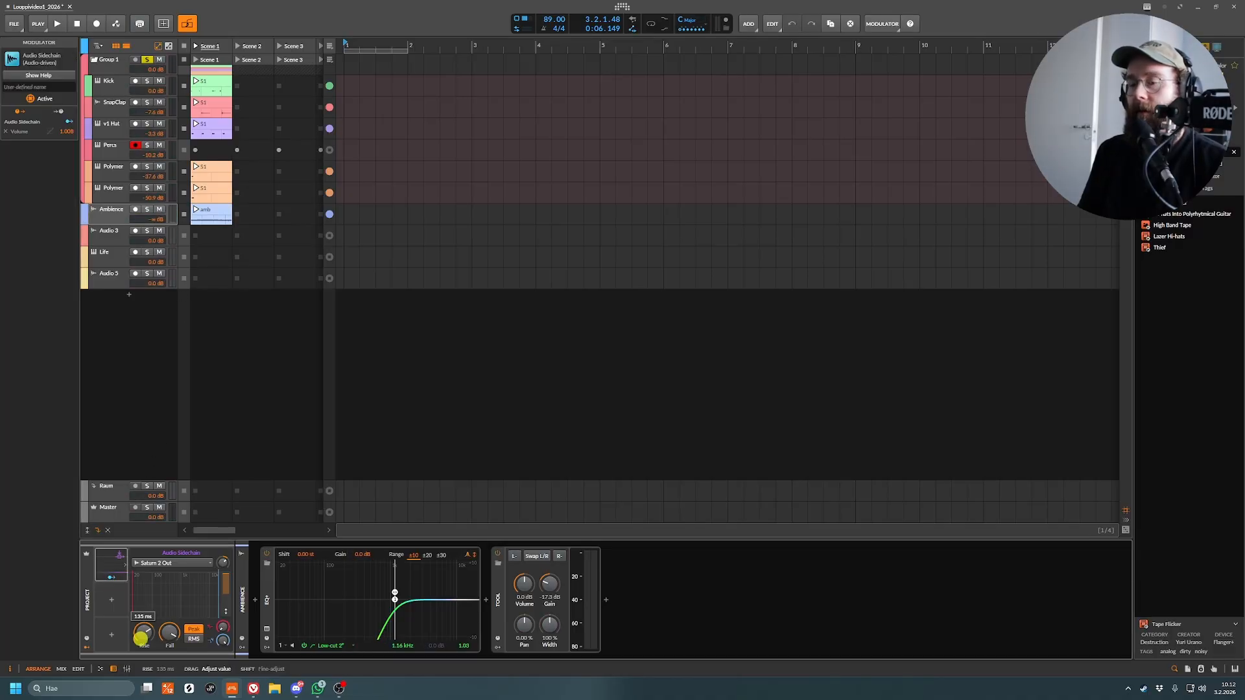
{"action": "key", "text": "space"}
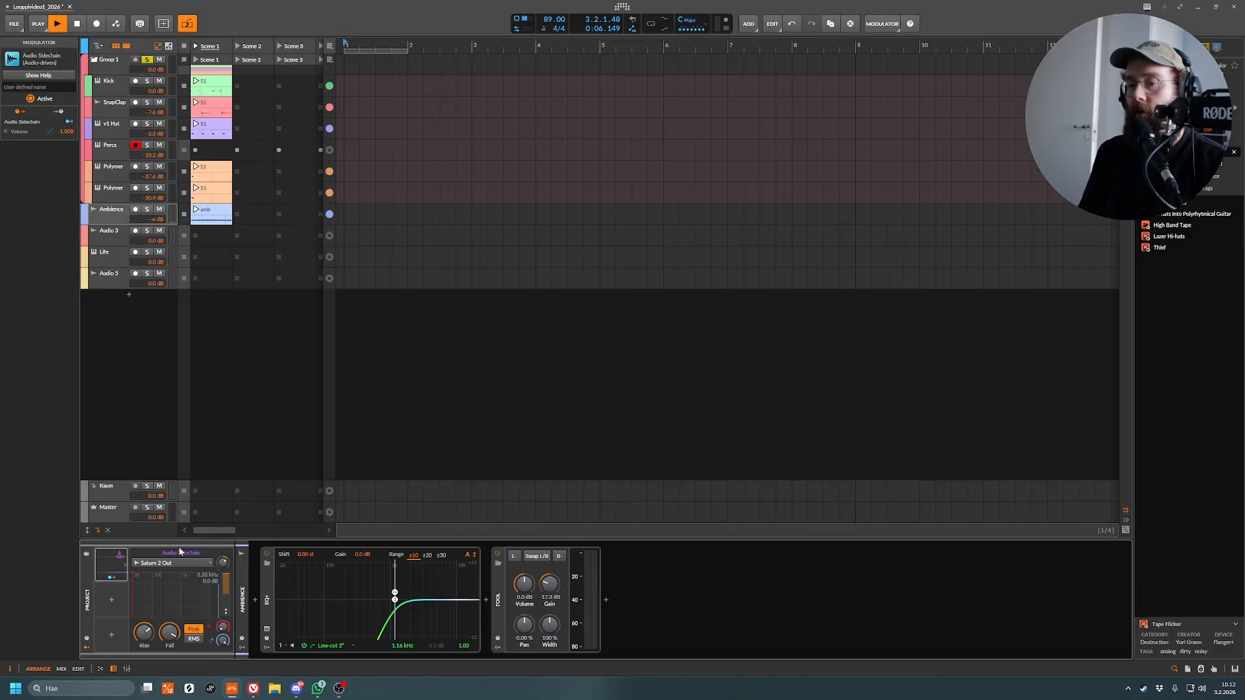
{"action": "left_click", "coordinate": [147, 211]}
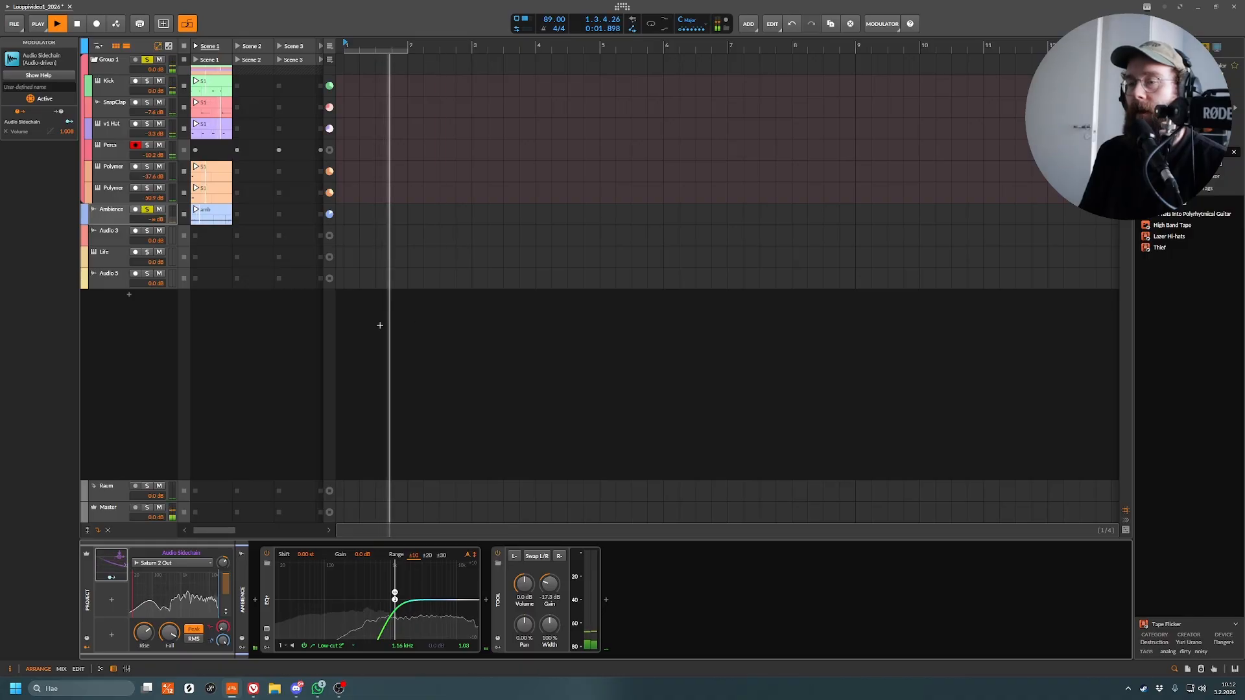
{"action": "left_click", "coordinate": [122, 218]}
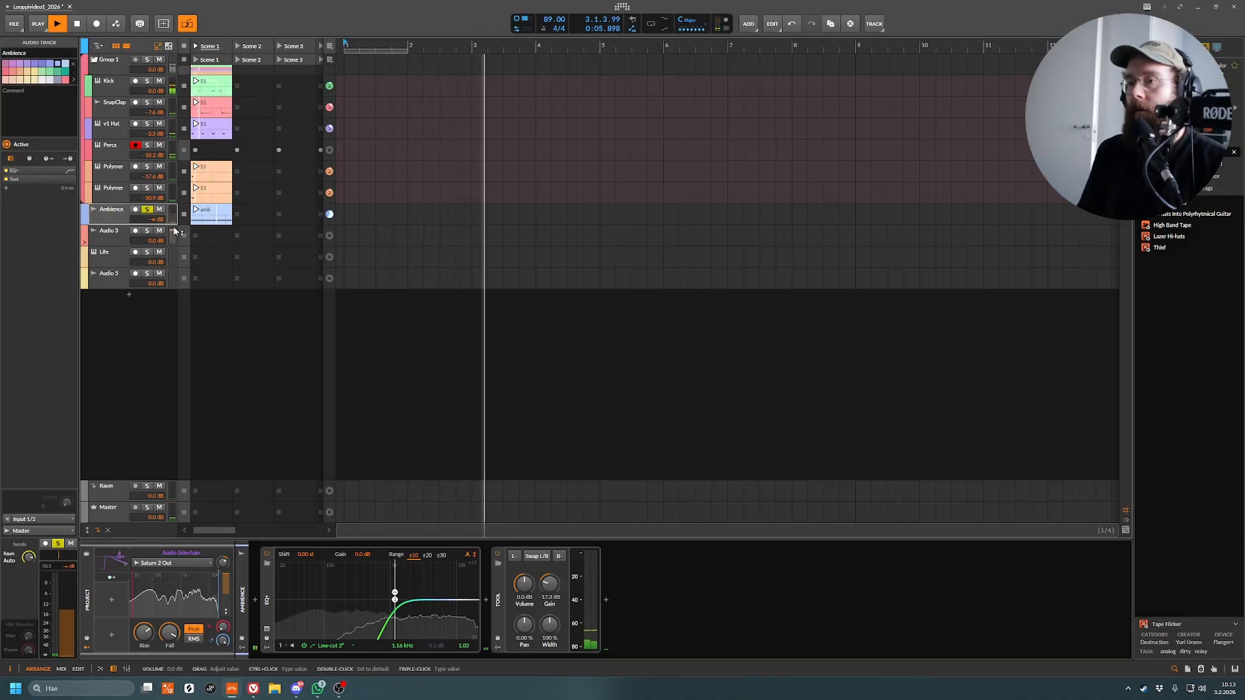
- Set the gain of the Ambience track's Tool device to -9.6 dB during playback, and unsolo the track to hear the full loop
{"action": "left_click_drag", "start_coordinate": [553, 588], "coordinate": [558, 585]}
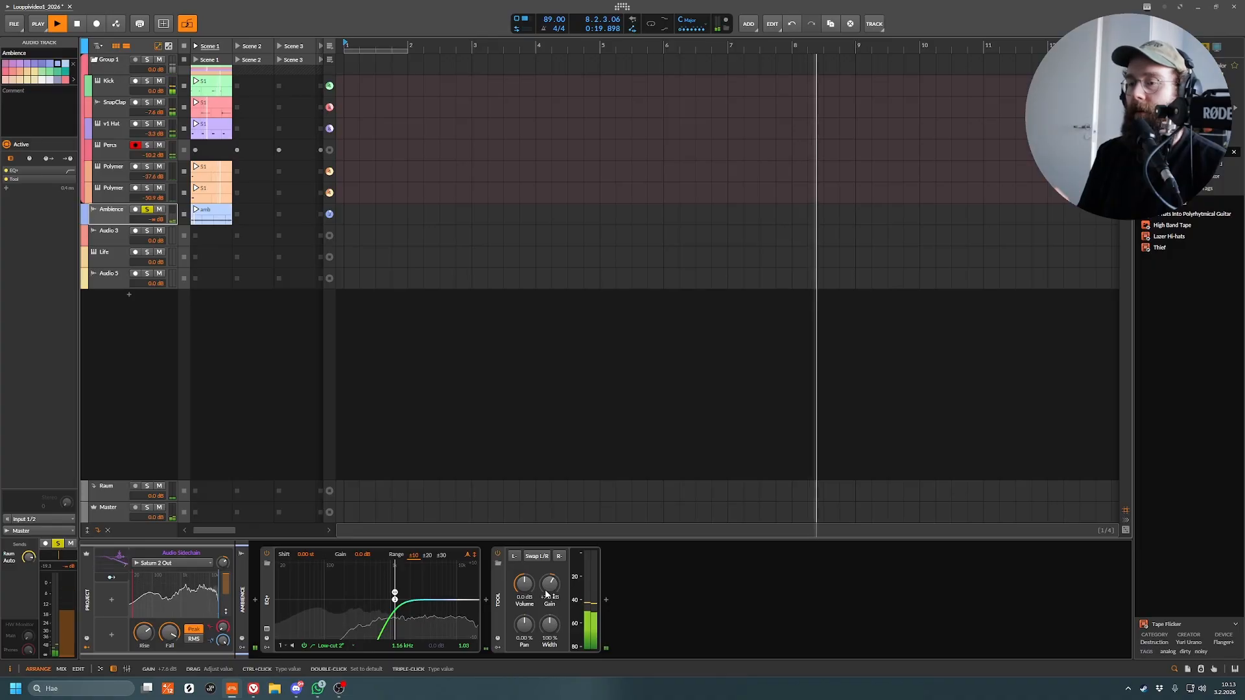
{"action": "left_click_drag", "start_coordinate": [545, 589], "coordinate": [545, 697]}
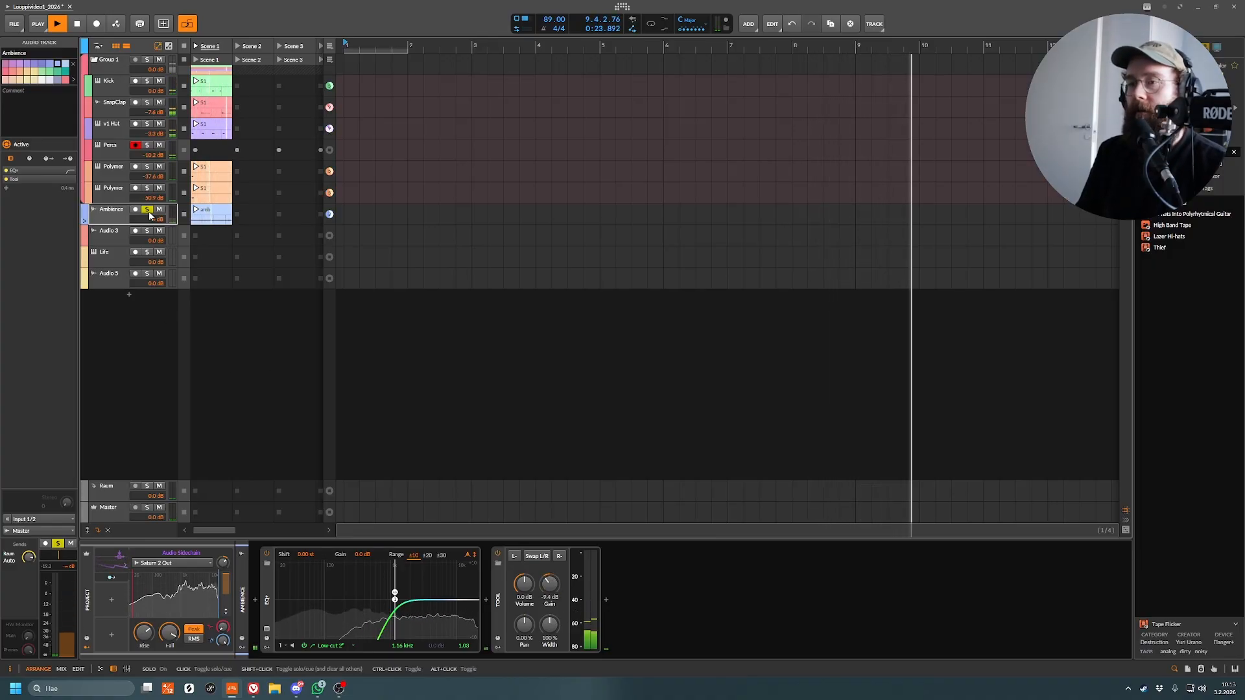
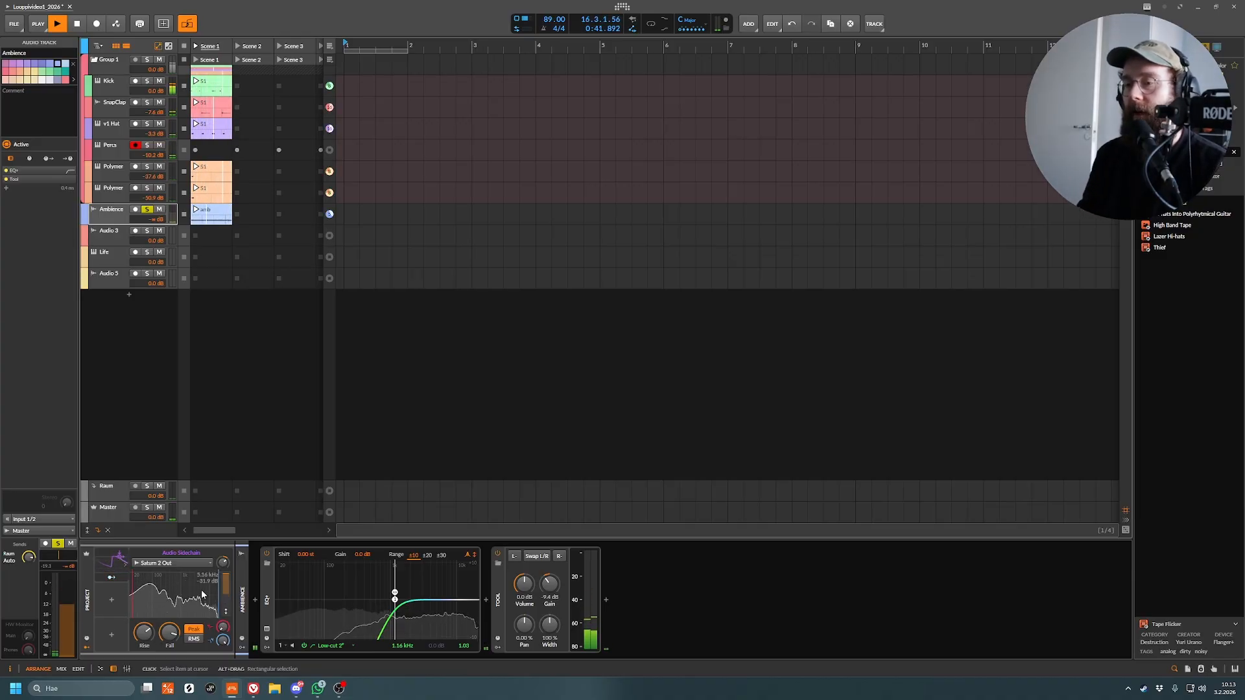
{"action": "left_click", "coordinate": [147, 214]}
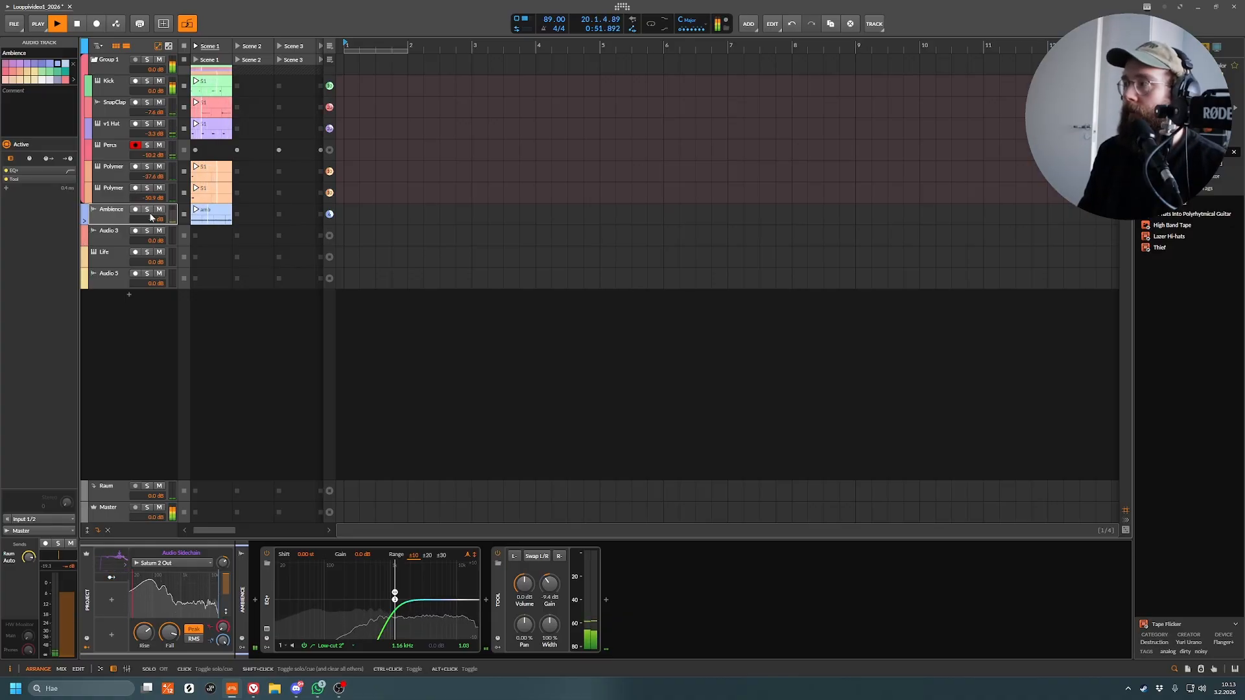
{"action": "key", "text": "space"}
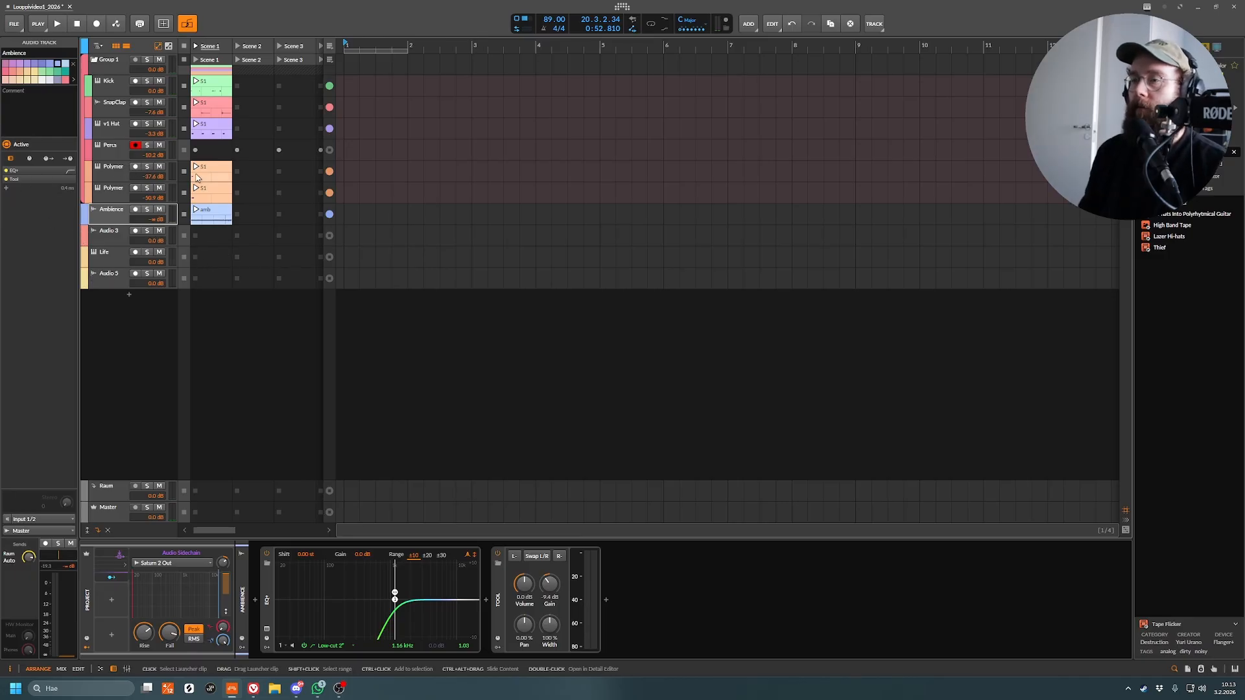
- Rename the first Polymer track as Laser
{"action": "left_click", "coordinate": [114, 180]}
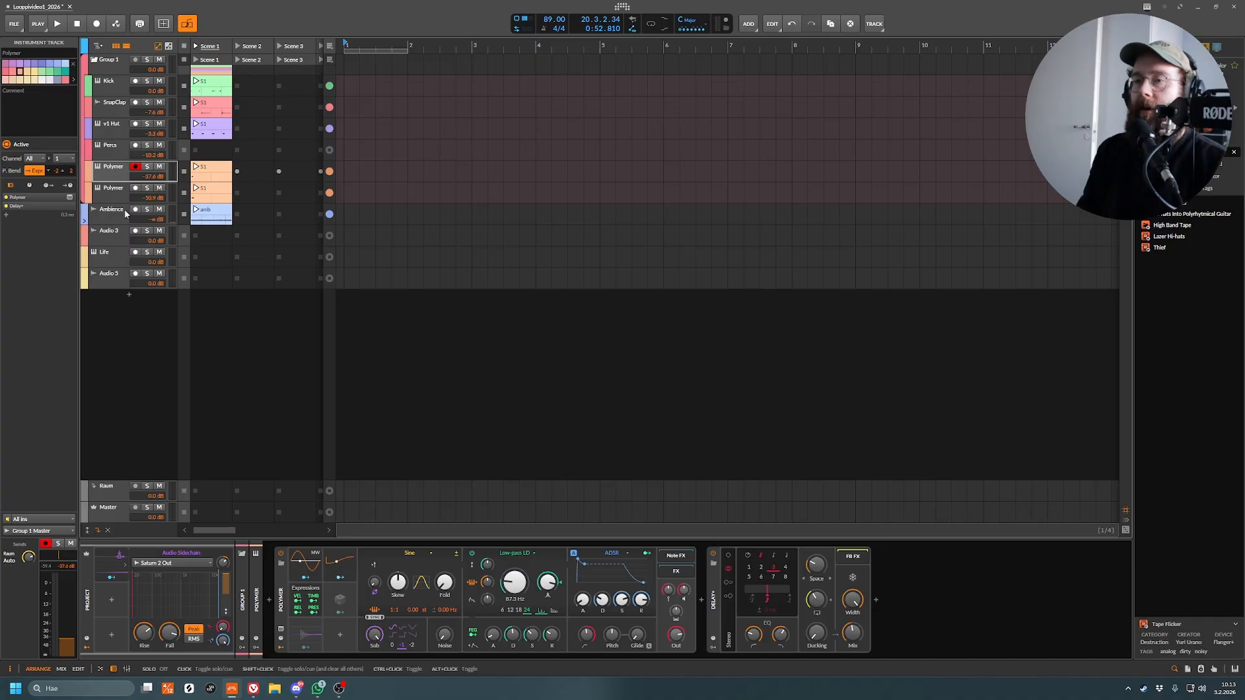
{"action": "left_click", "coordinate": [91, 181]}
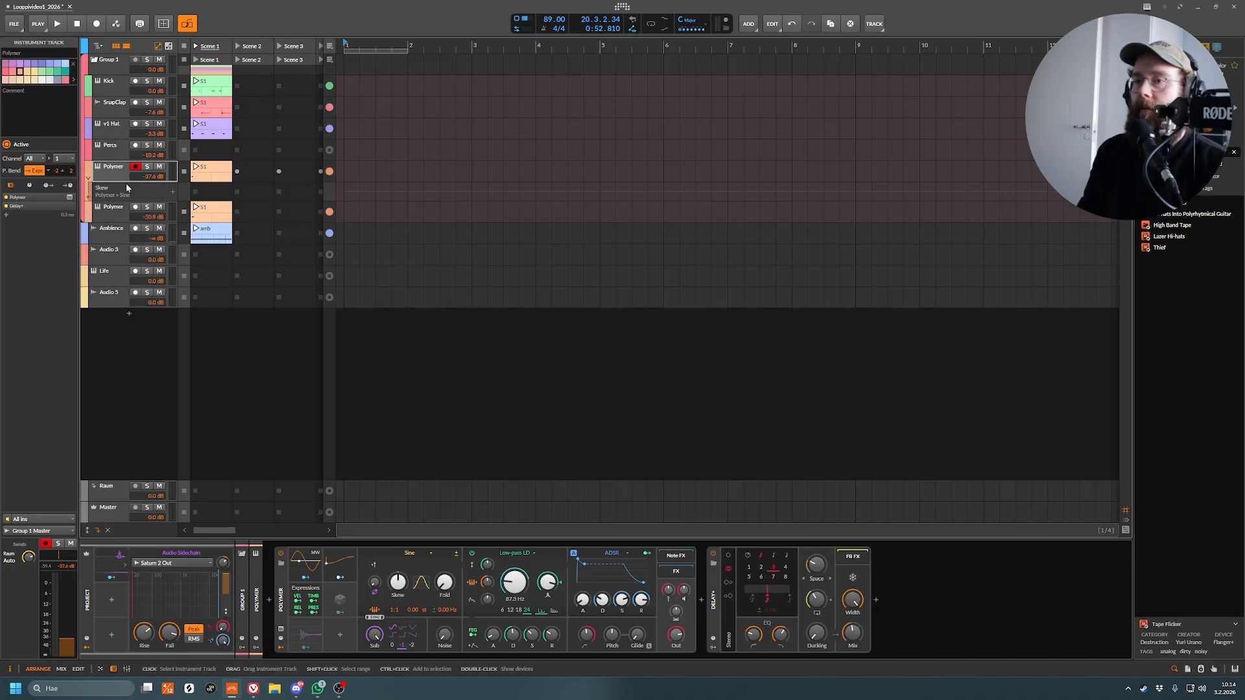
{"action": "left_click", "coordinate": [88, 179]}
{"action": "left_click", "coordinate": [281, 599]}
{"action": "double_click", "coordinate": [116, 172]}
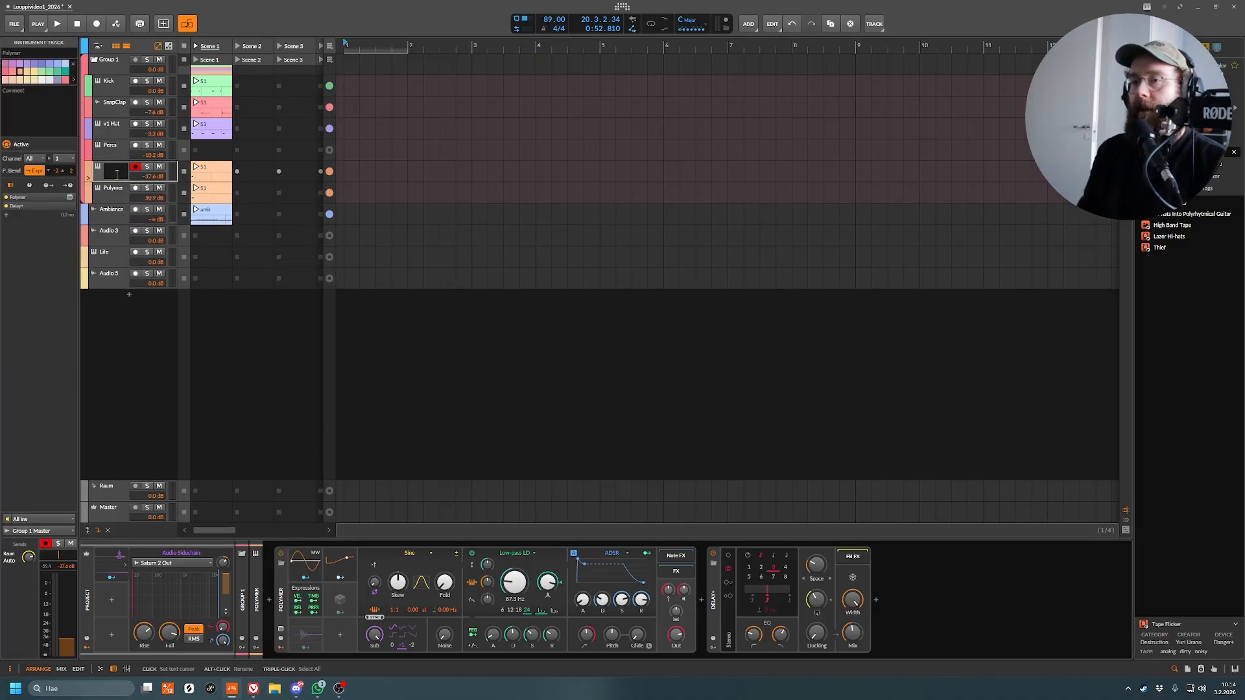
{"action": "type", "text": "Las"}
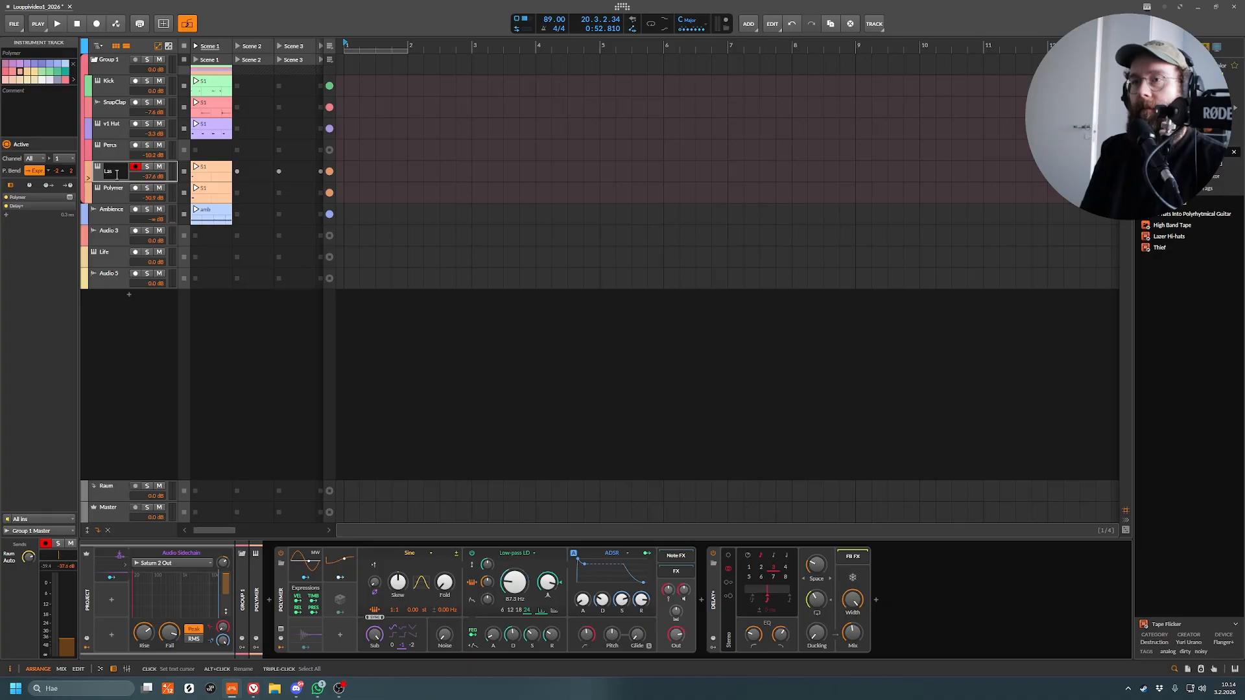
{"action": "type", "text": "er"}
{"action": "key", "text": "Return"}
- Solo and audition the Laser track, briefly showing the settings of the Polymer's LFO modulator
{"action": "key", "text": "space"}
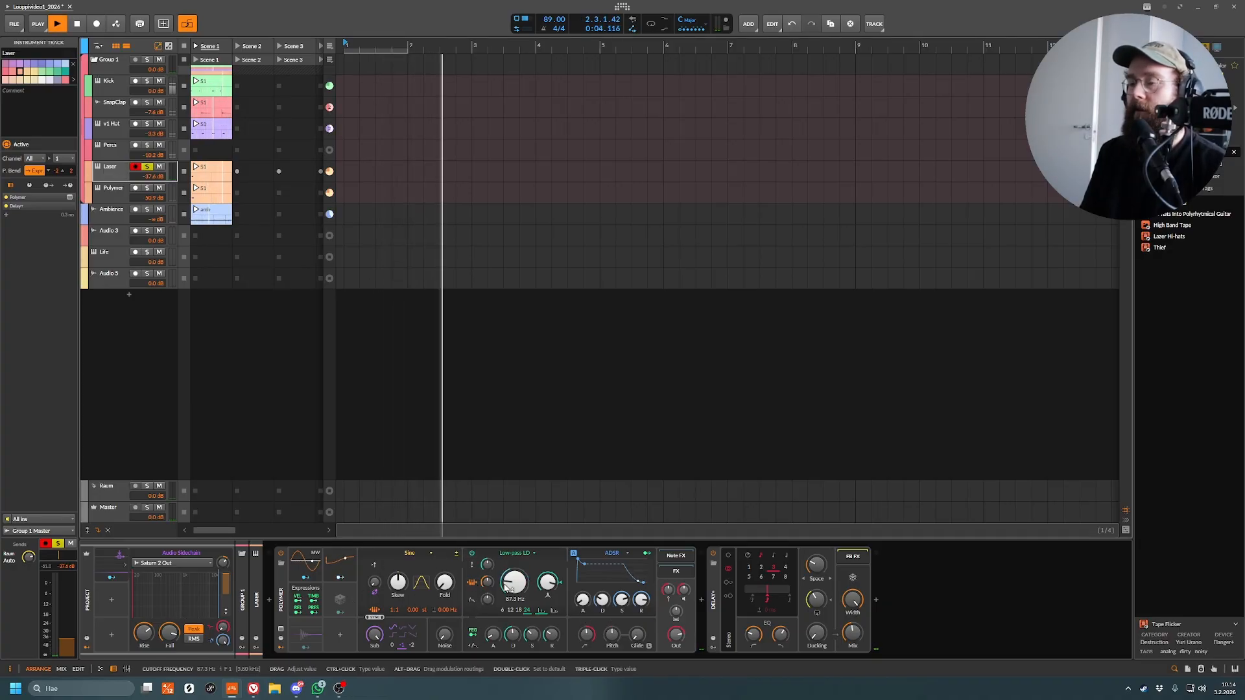
{"action": "left_click", "coordinate": [338, 567]}
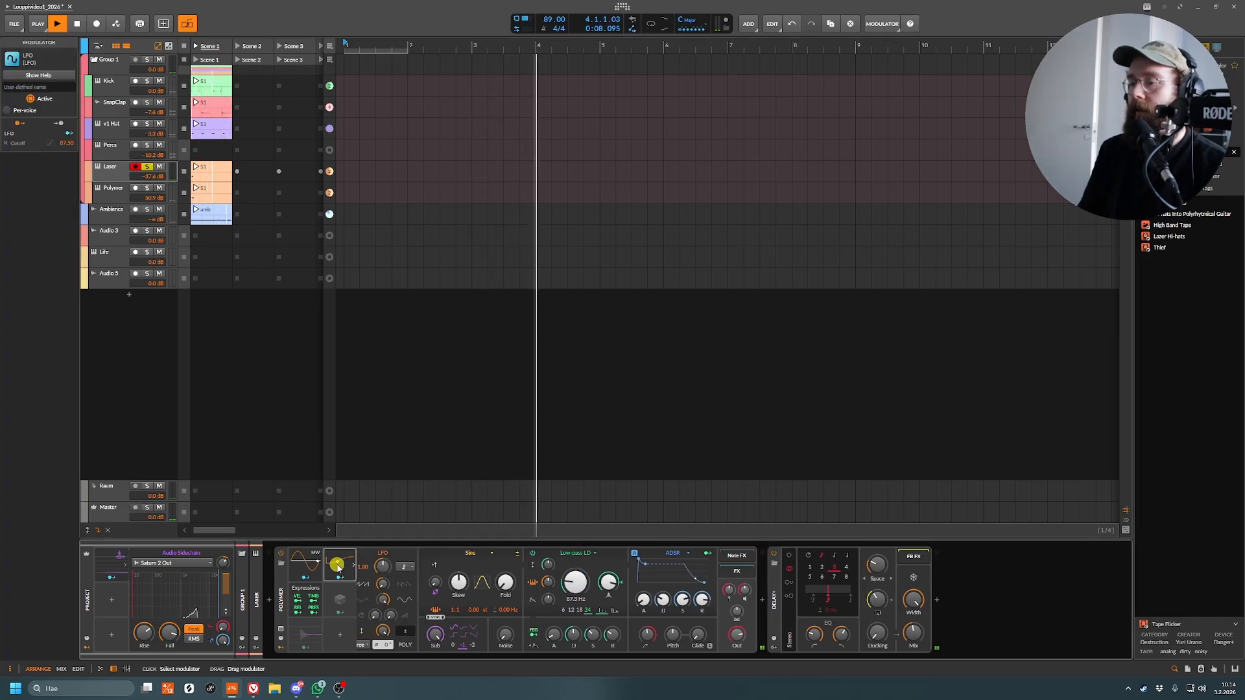
{"action": "left_click", "coordinate": [338, 567]}
{"action": "key", "text": "space"}
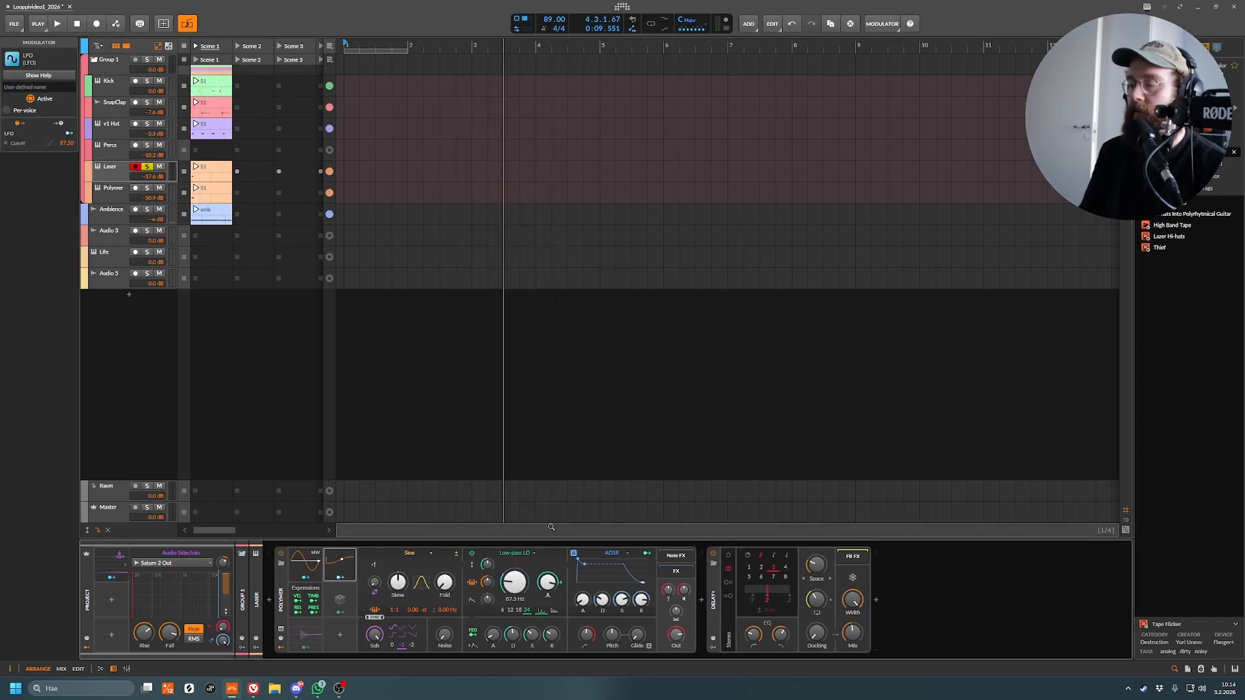
- Inspect the Laser track's Polymer device and browse its available oscillator types
{"action": "left_click", "coordinate": [286, 588]}
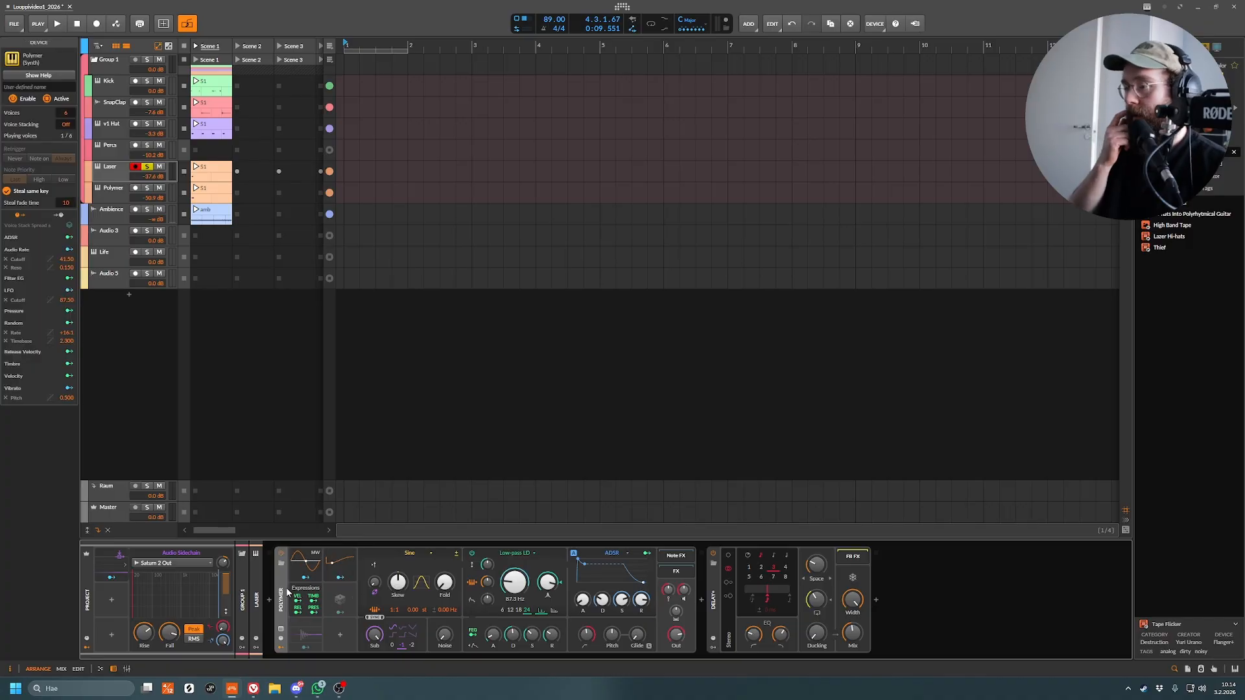
{"action": "left_click", "coordinate": [428, 554]}
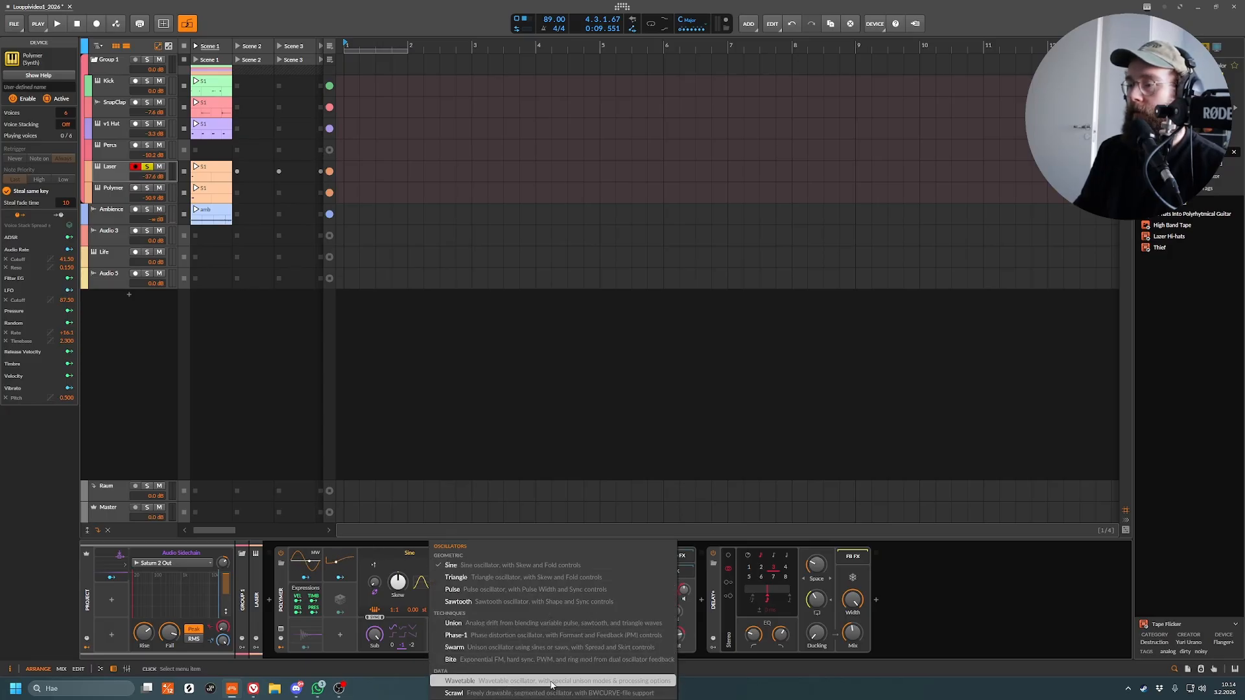
{"action": "left_click", "coordinate": [280, 596]}
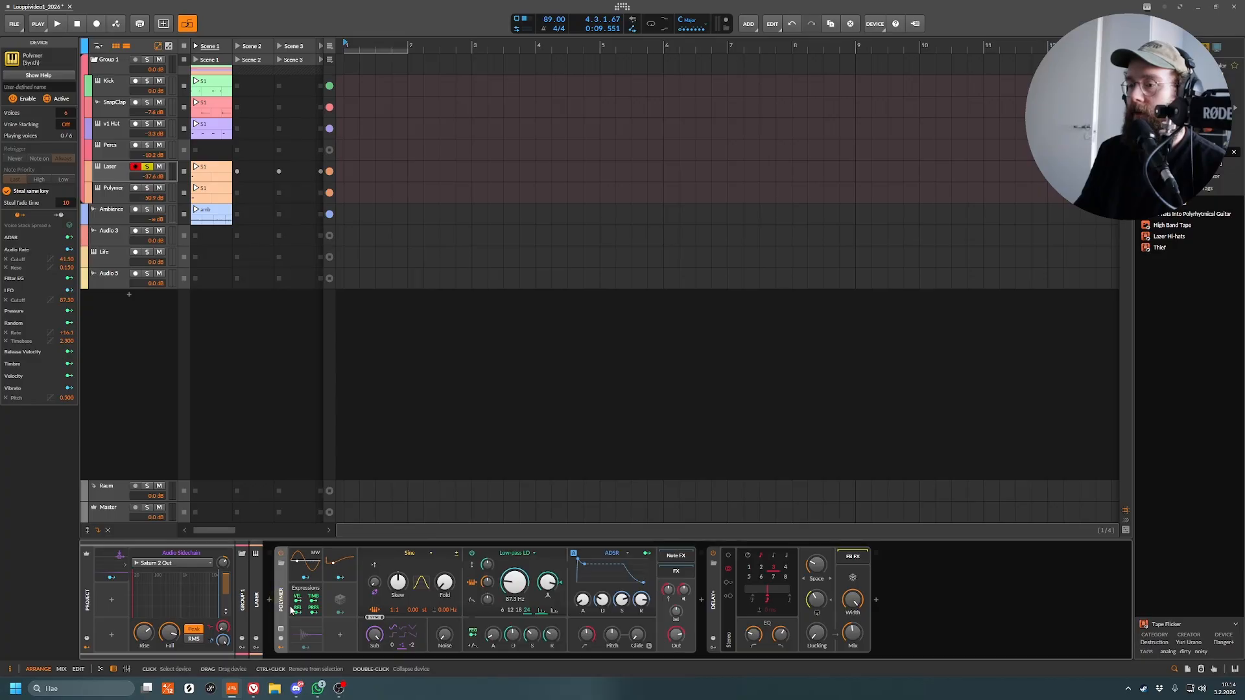
- Browse the available filter types and amplitude envelope types of the Laser track's Polymer
{"action": "left_click", "coordinate": [529, 553]}
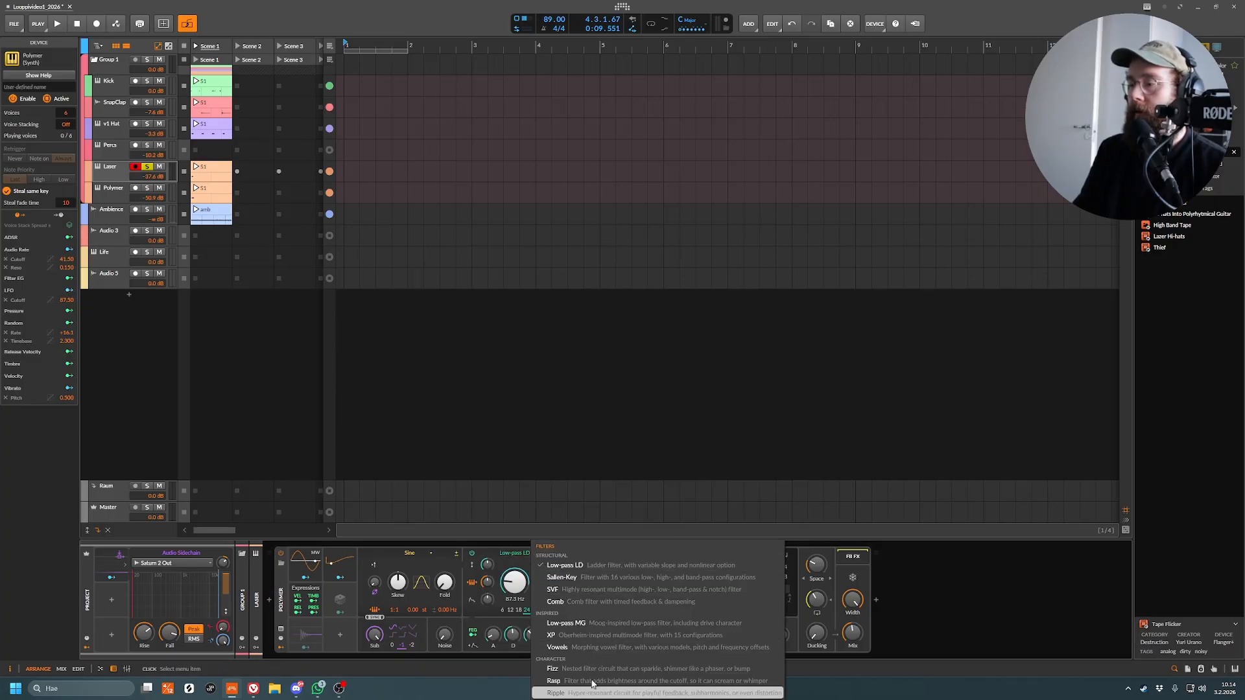
{"action": "left_click", "coordinate": [277, 581]}
{"action": "left_click", "coordinate": [629, 554]}
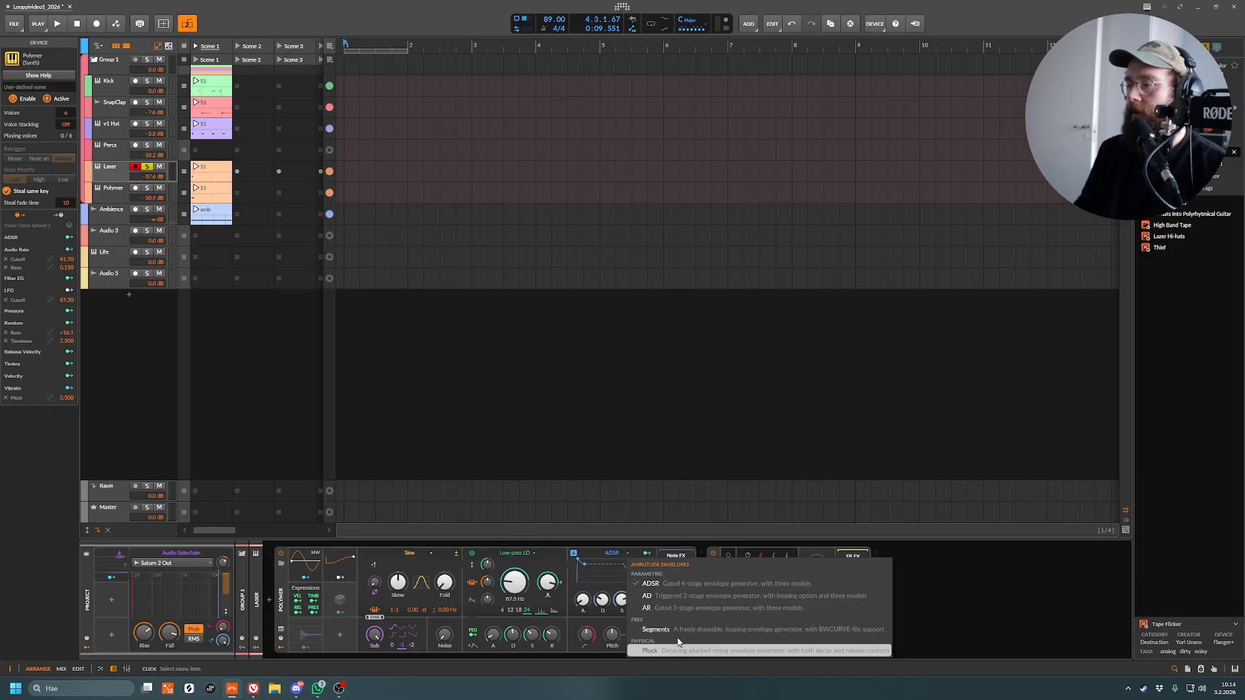
{"action": "left_click", "coordinate": [286, 587]}
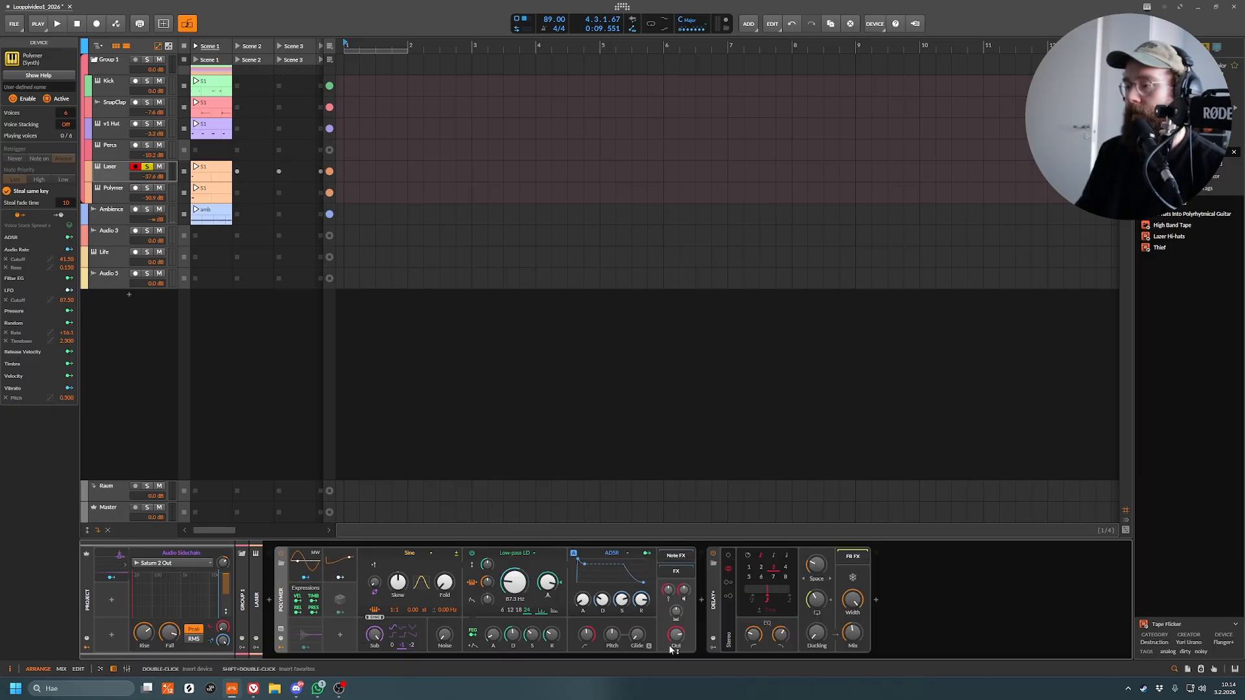
- Demonstrate swapping the oscillator to Wavetable and back to Sine in the Polymer's patch view
{"action": "left_click", "coordinate": [278, 632]}
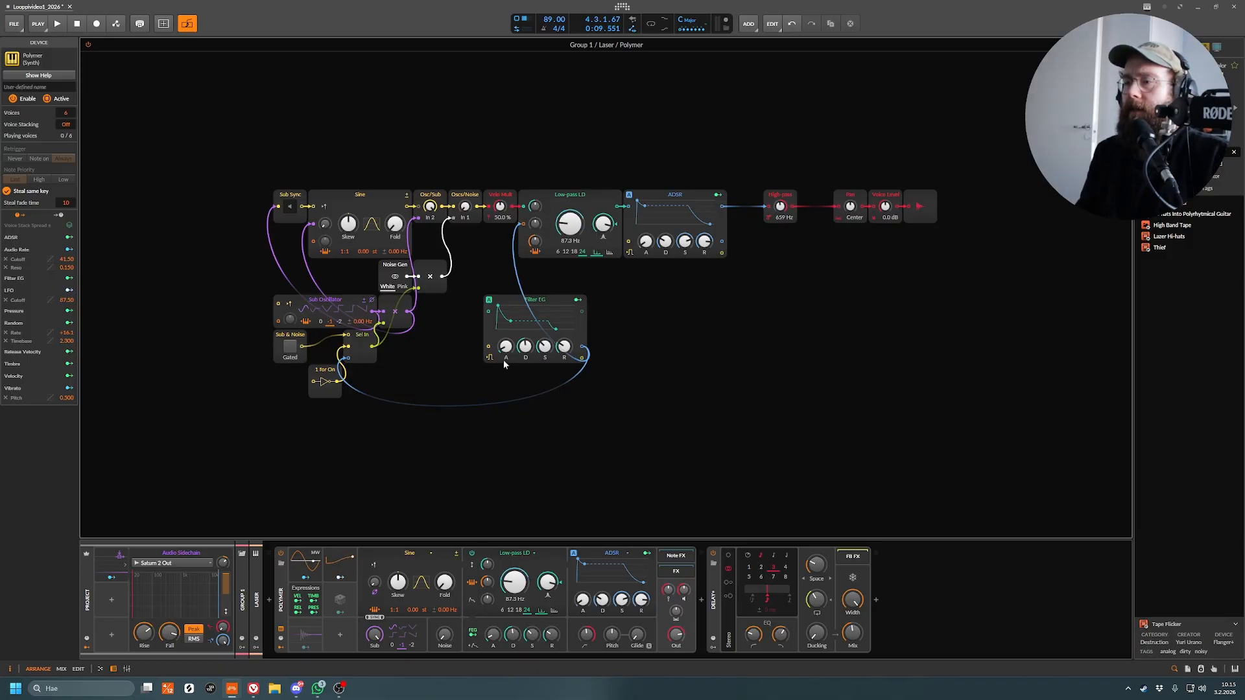
{"action": "left_click", "coordinate": [432, 554]}
{"action": "left_click", "coordinate": [447, 681]}
{"action": "left_click", "coordinate": [412, 553]}
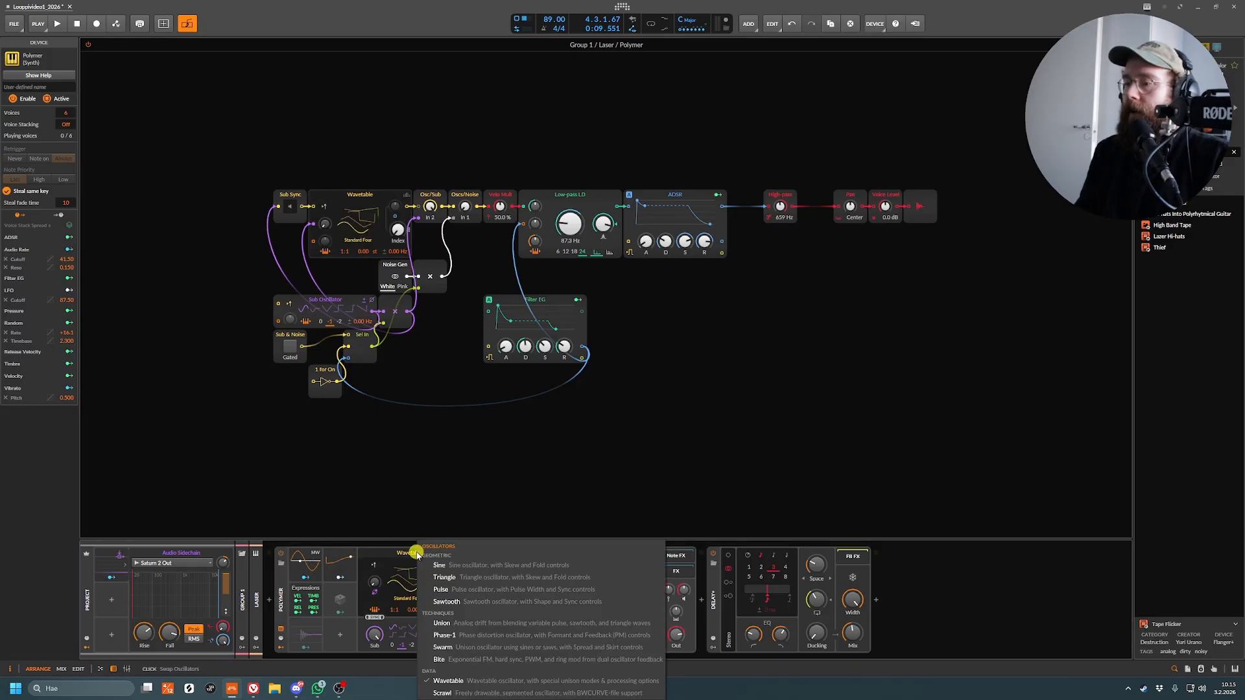
{"action": "left_click", "coordinate": [462, 567]}
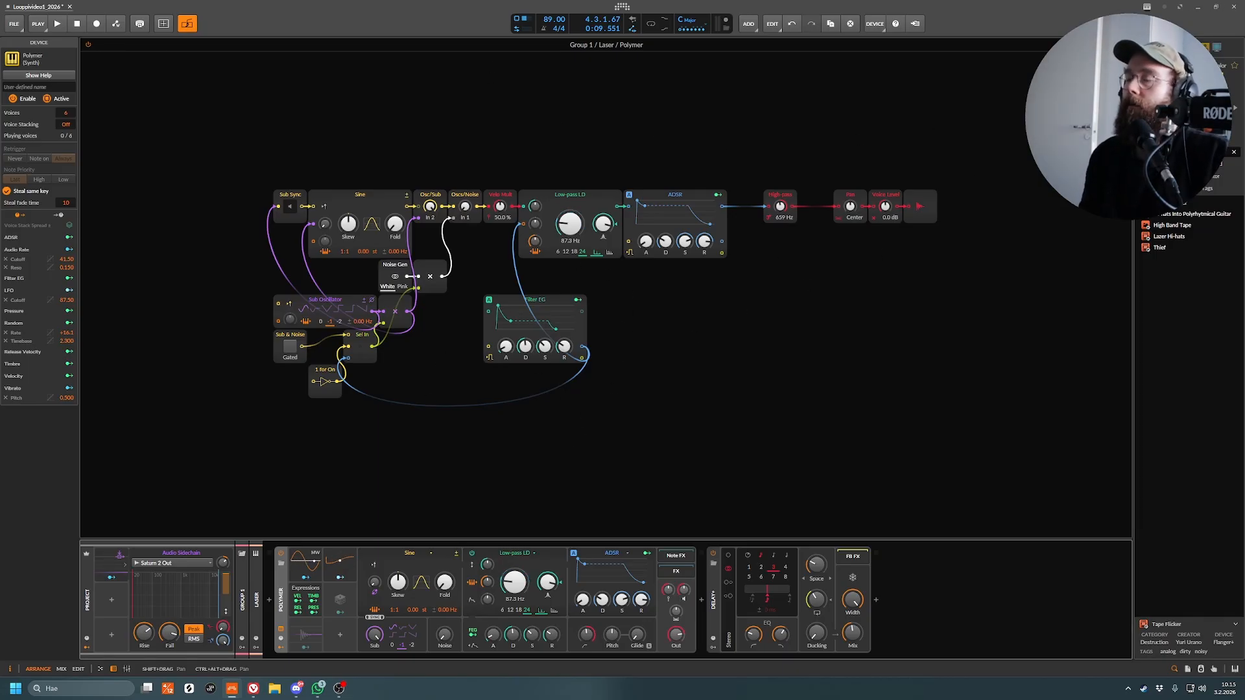
{"action": "left_click", "coordinate": [1125, 44]}
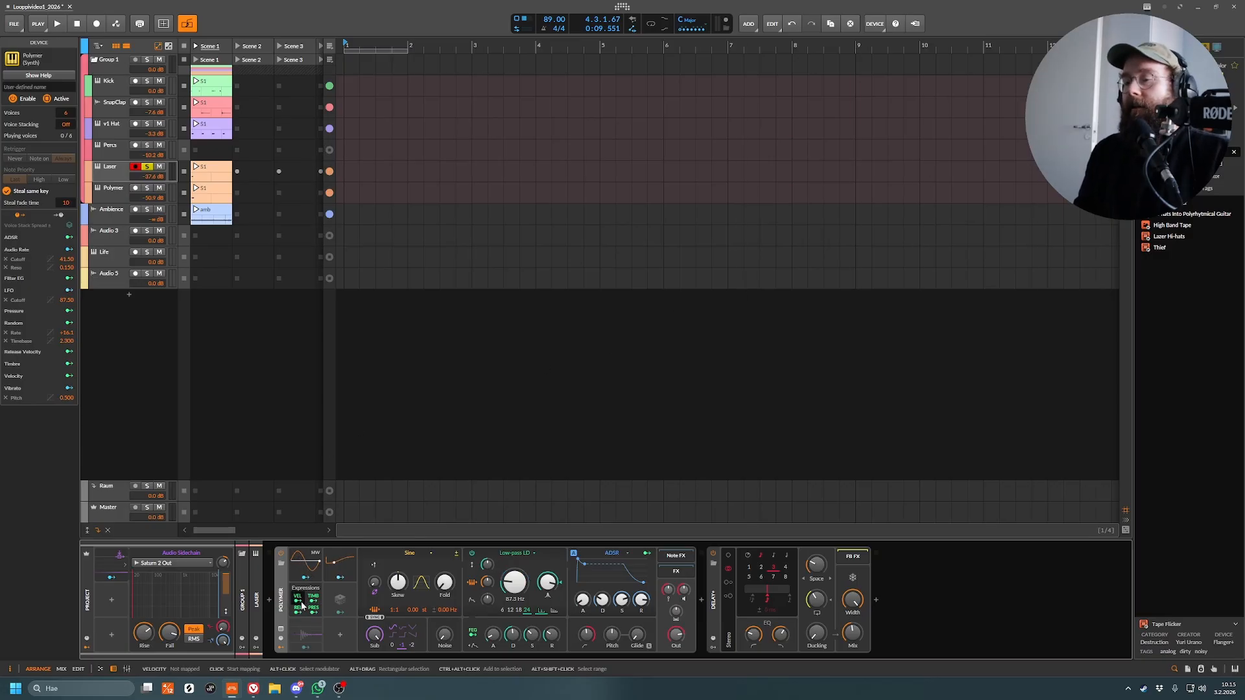
- Audition the Laser sound with the Polymer's LFO settings open, and check the low-pass filter's resonance
{"action": "left_click", "coordinate": [347, 563]}
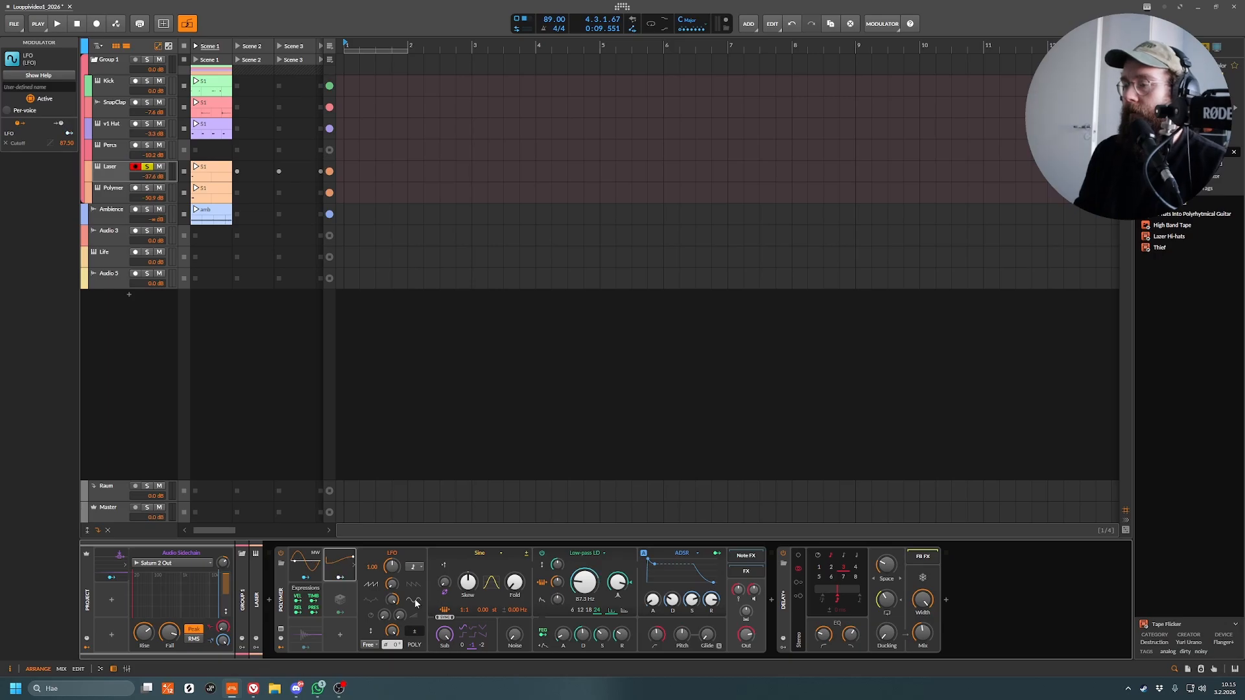
{"action": "key", "text": "space"}
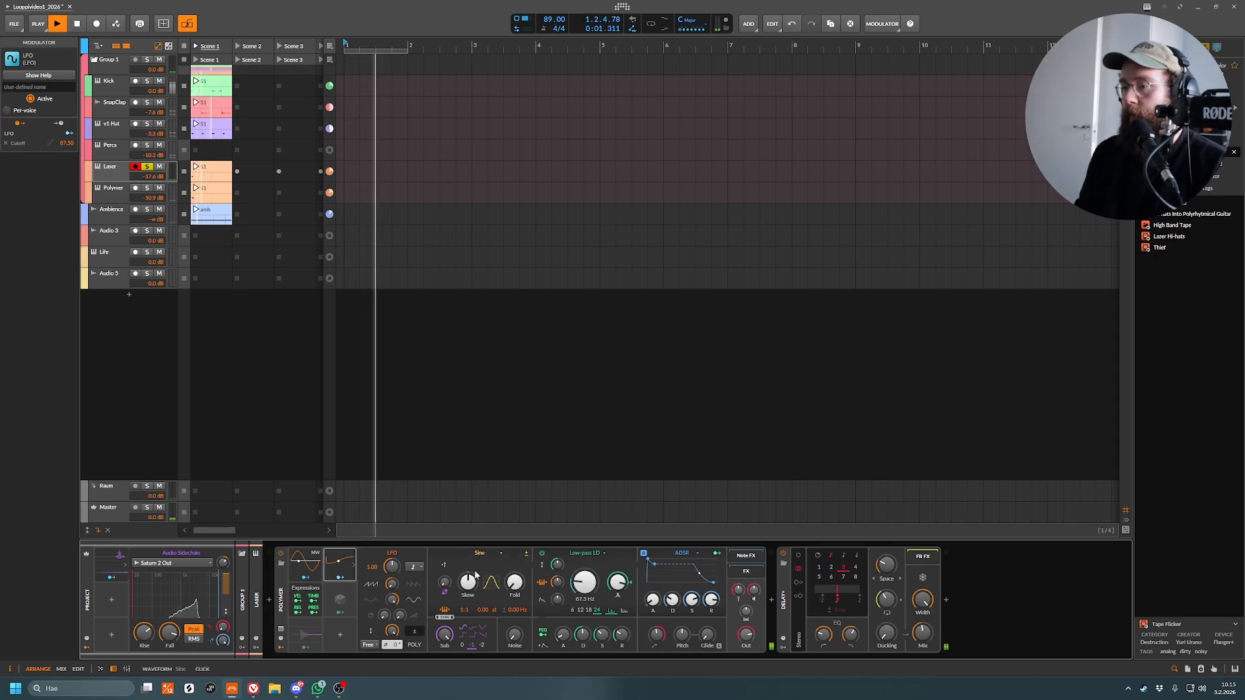
{"action": "key", "text": "space"}
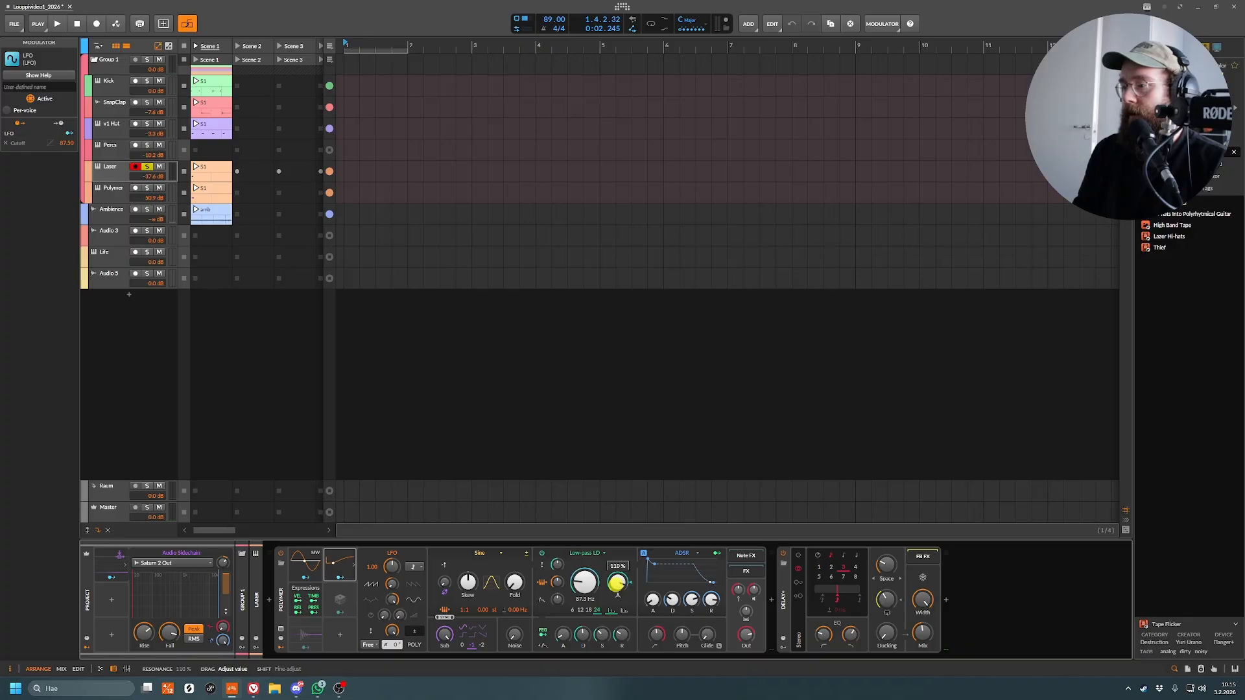
{"action": "left_click_drag", "start_coordinate": [618, 583], "coordinate": [618, 576]}
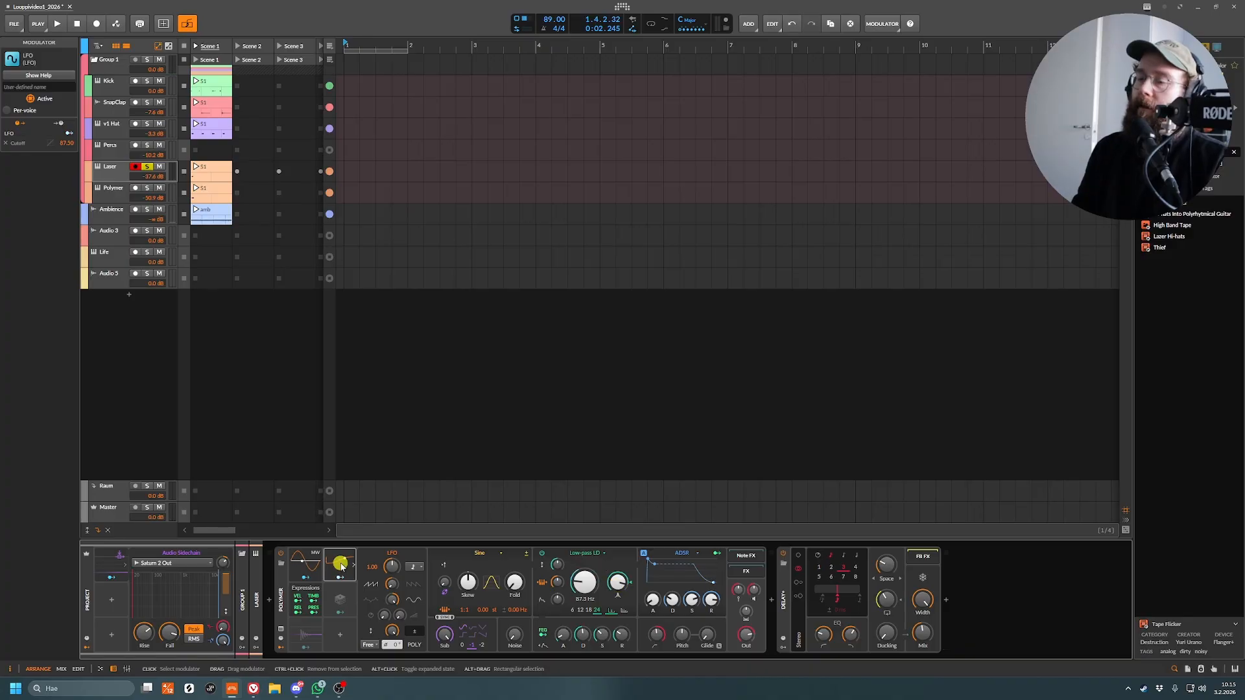
- Show the Polymer's modulator section and examine which parameter the LFO is mapped to
{"action": "left_click", "coordinate": [341, 566]}
{"action": "left_click", "coordinate": [281, 647]}
{"action": "left_click", "coordinate": [281, 648]}
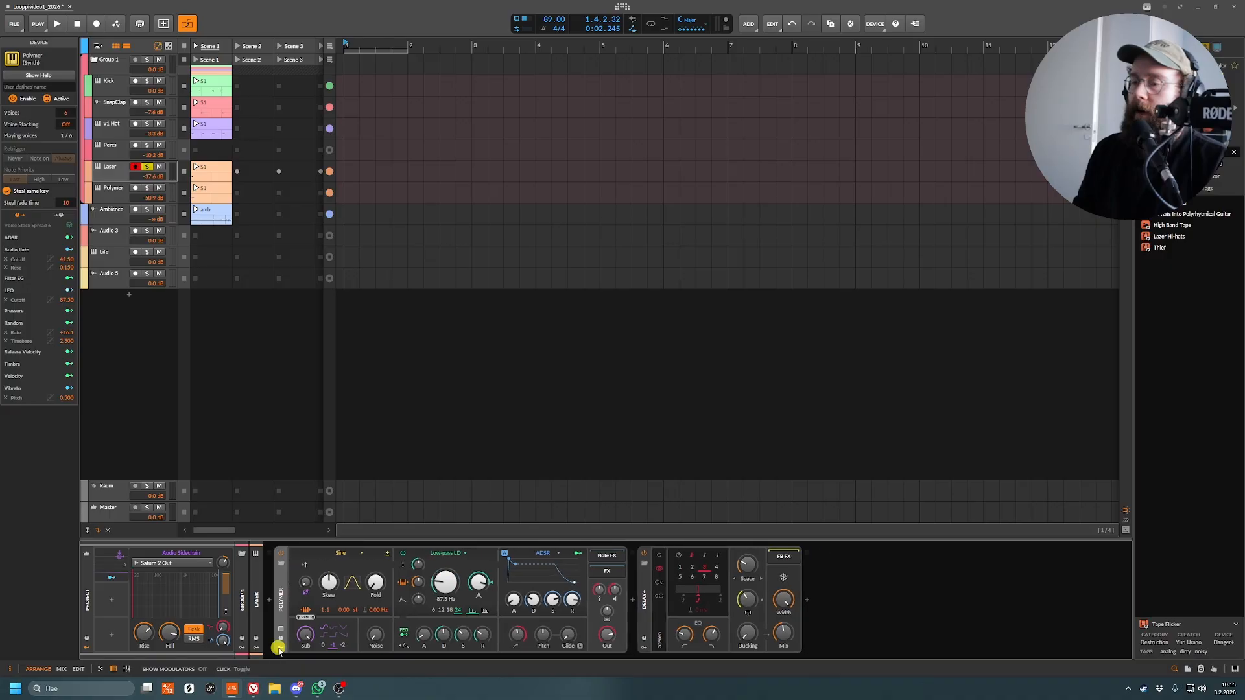
{"action": "left_click", "coordinate": [341, 563]}
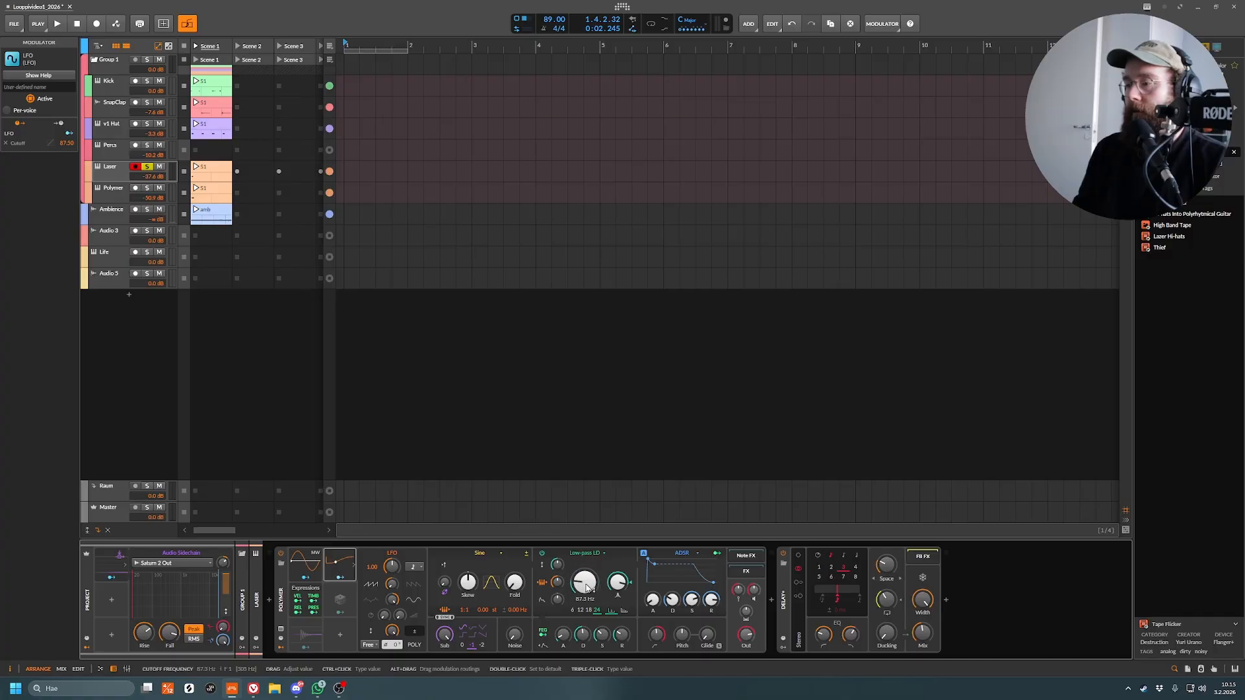
{"action": "left_click", "coordinate": [341, 577]}
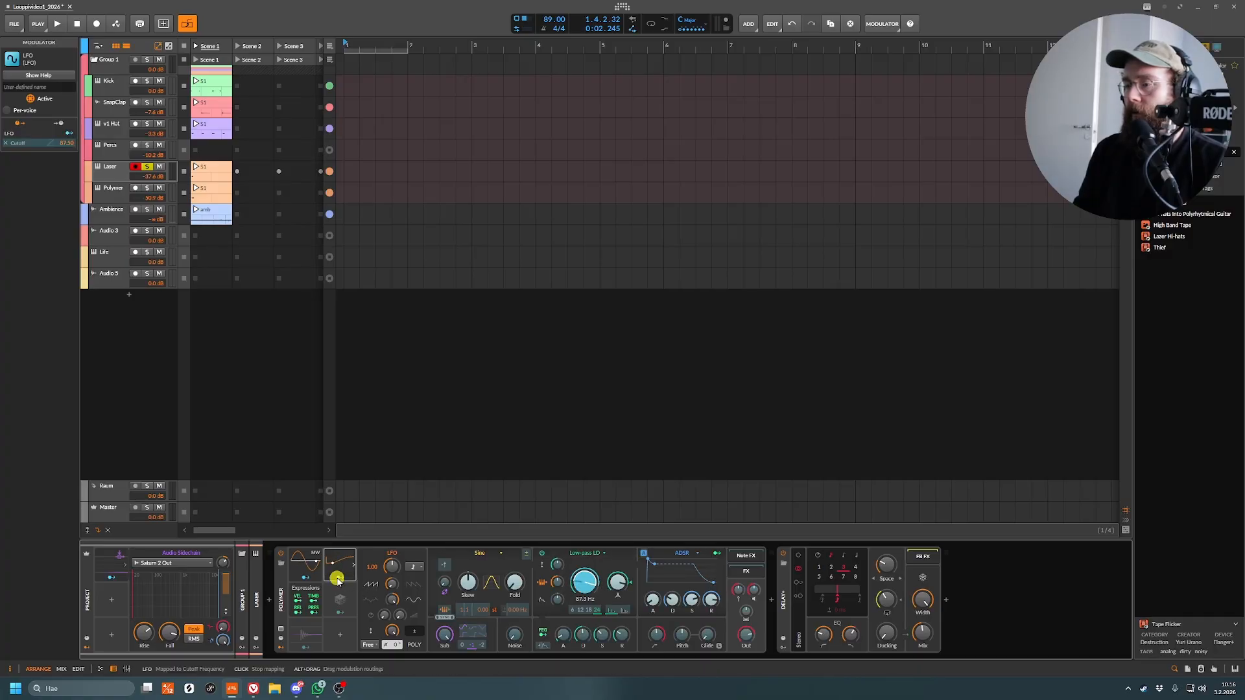
{"action": "left_click", "coordinate": [337, 579]}
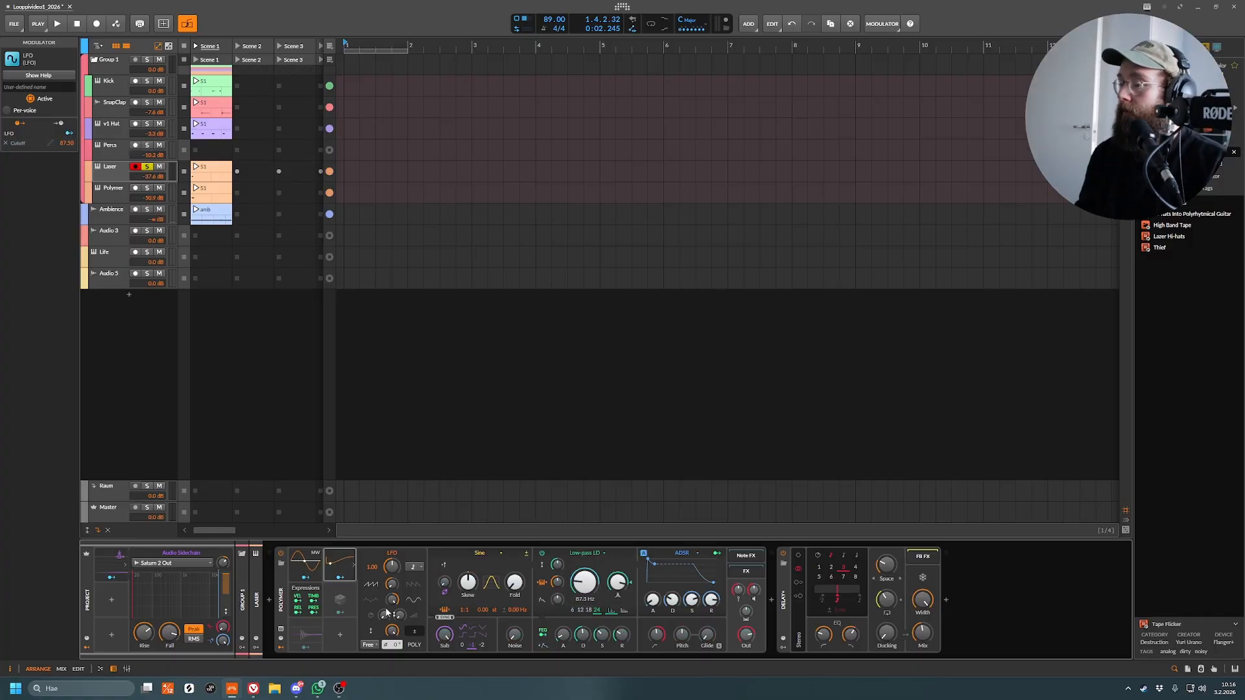
- Sweep the LFO's rate during playback, and reset it to the default 1.00
{"action": "key", "text": "space"}
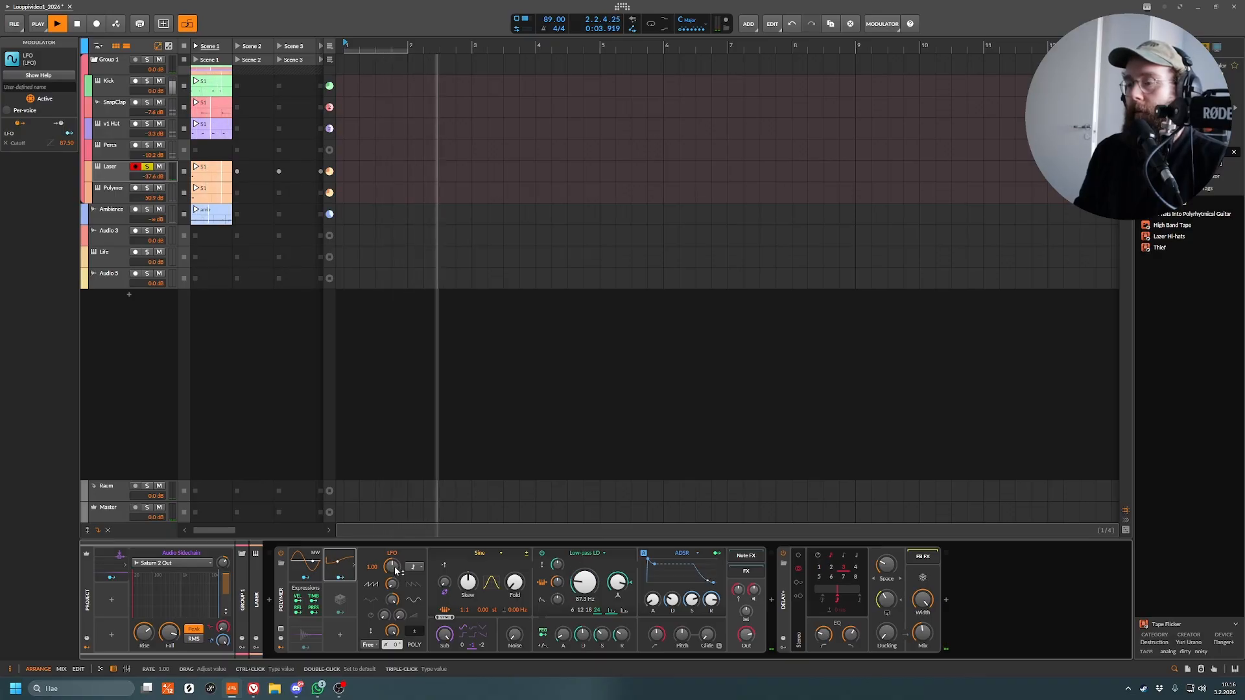
{"action": "mouse_move", "coordinate": [393, 569]}
{"action": "left_mouse_down"}
{"action": "mouse_move", "coordinate": [393, 595]}
{"action": "mouse_move", "coordinate": [394, 563]}
{"action": "left_mouse_up"}
{"action": "left_click_drag", "start_coordinate": [403, 570], "coordinate": [403, 602]}
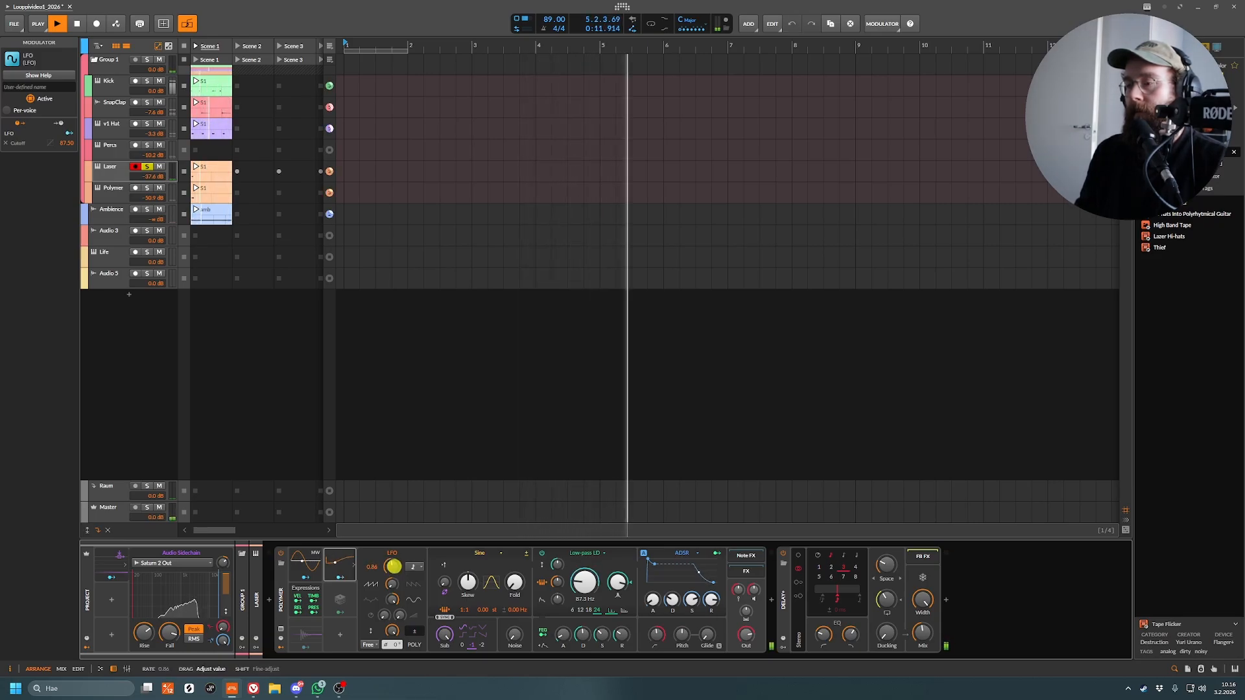
{"action": "double_click", "coordinate": [395, 569]}
{"action": "key", "text": "space"}
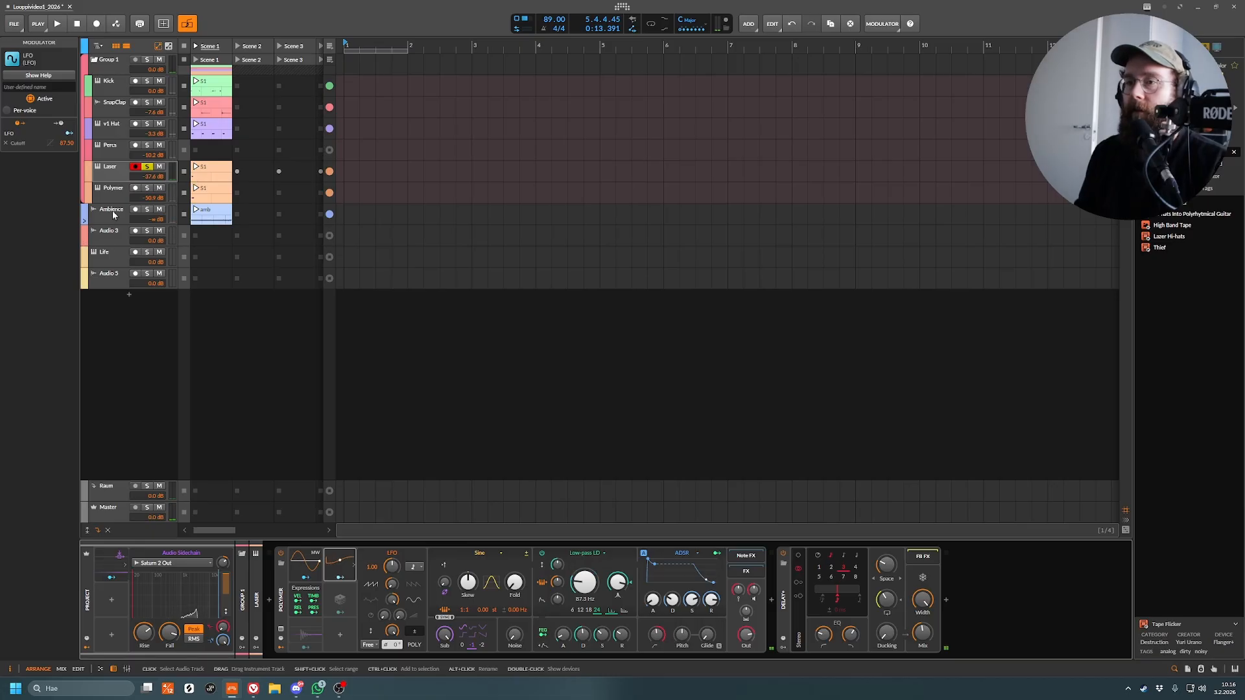
- Show the LFO Rate automation lane under the Laser track and open its Scene 1 clip automation for editing
{"action": "left_click", "coordinate": [90, 181]}
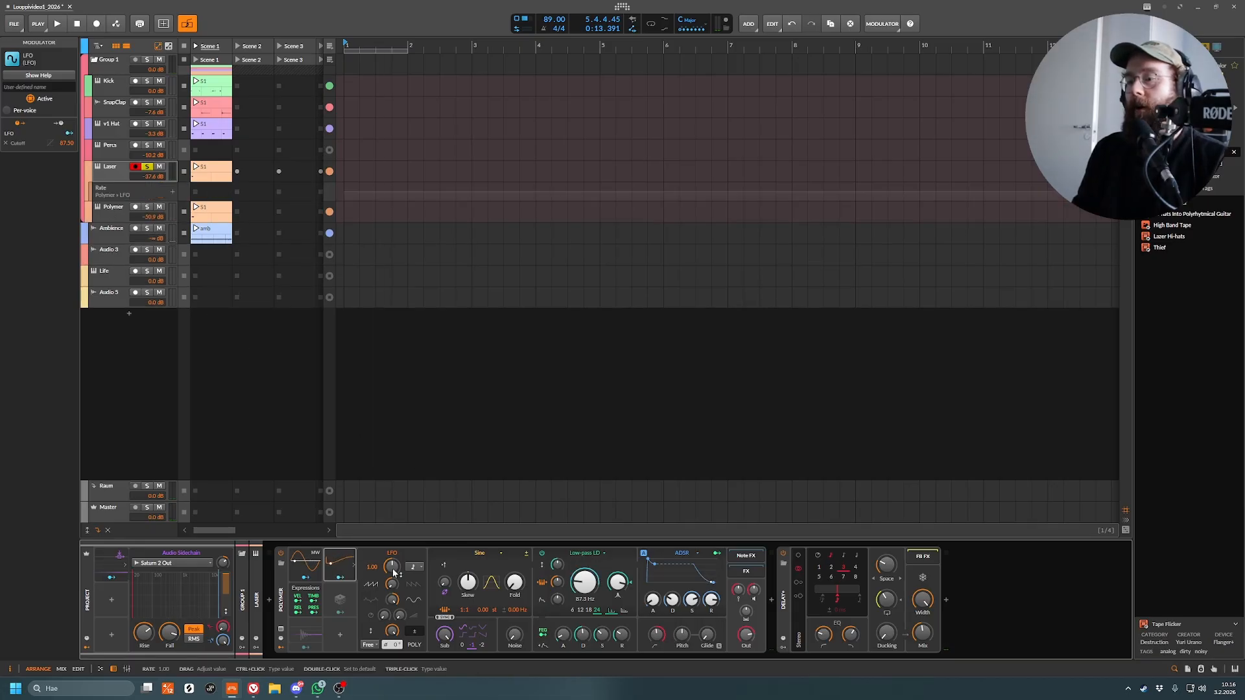
{"action": "double_click", "coordinate": [207, 195]}
{"action": "left_click", "coordinate": [208, 188]}
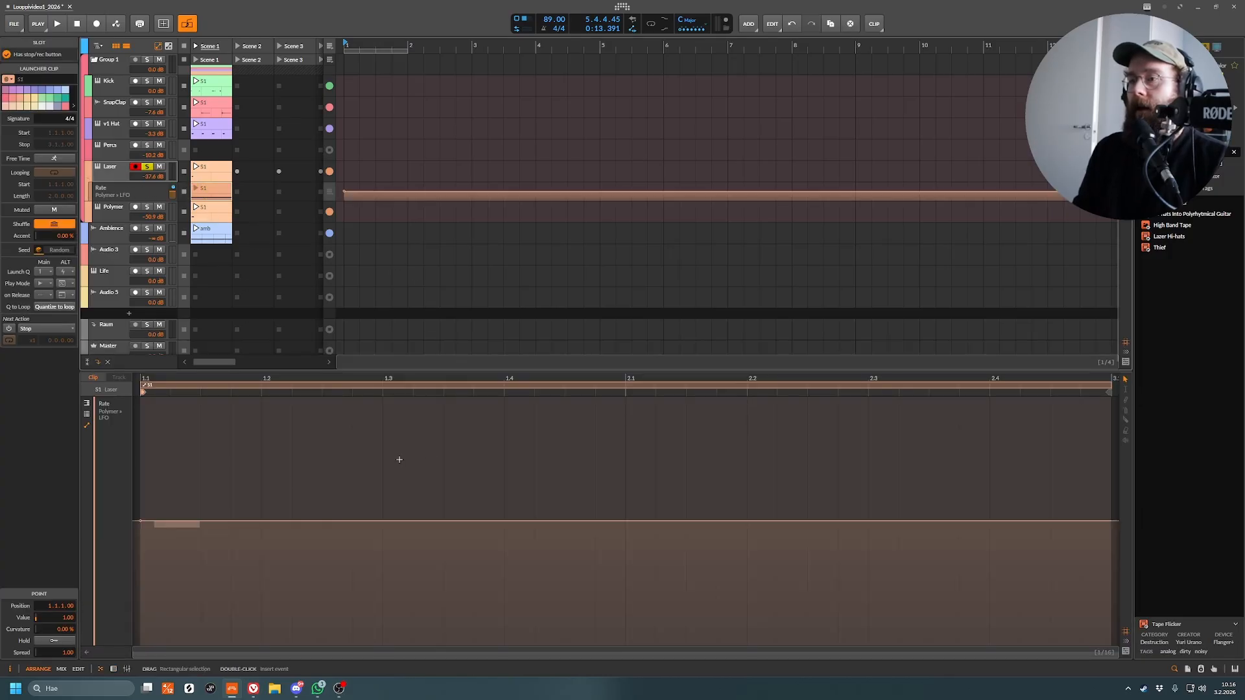
- Draw a curved Rate automation ramp from 0.12 at the clip's start up to 1.00 at beat 1.2, and audition it
{"action": "left_click", "coordinate": [261, 522]}
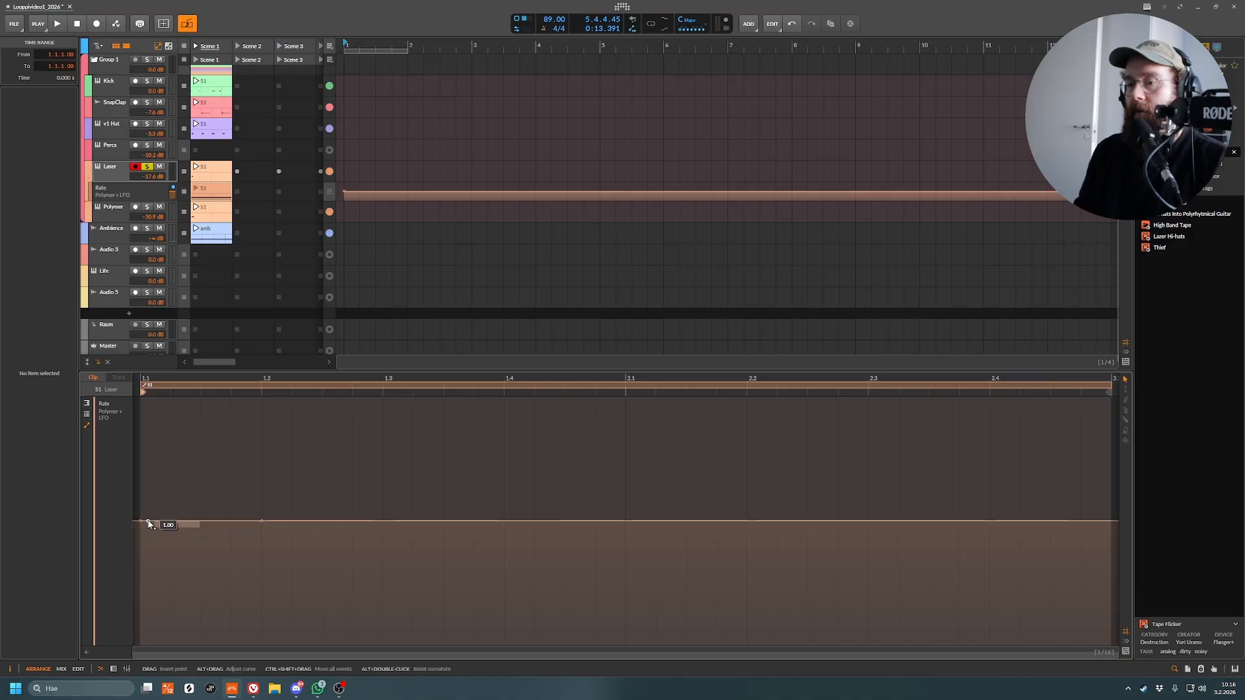
{"action": "left_click_drag", "start_coordinate": [148, 522], "coordinate": [193, 600]}
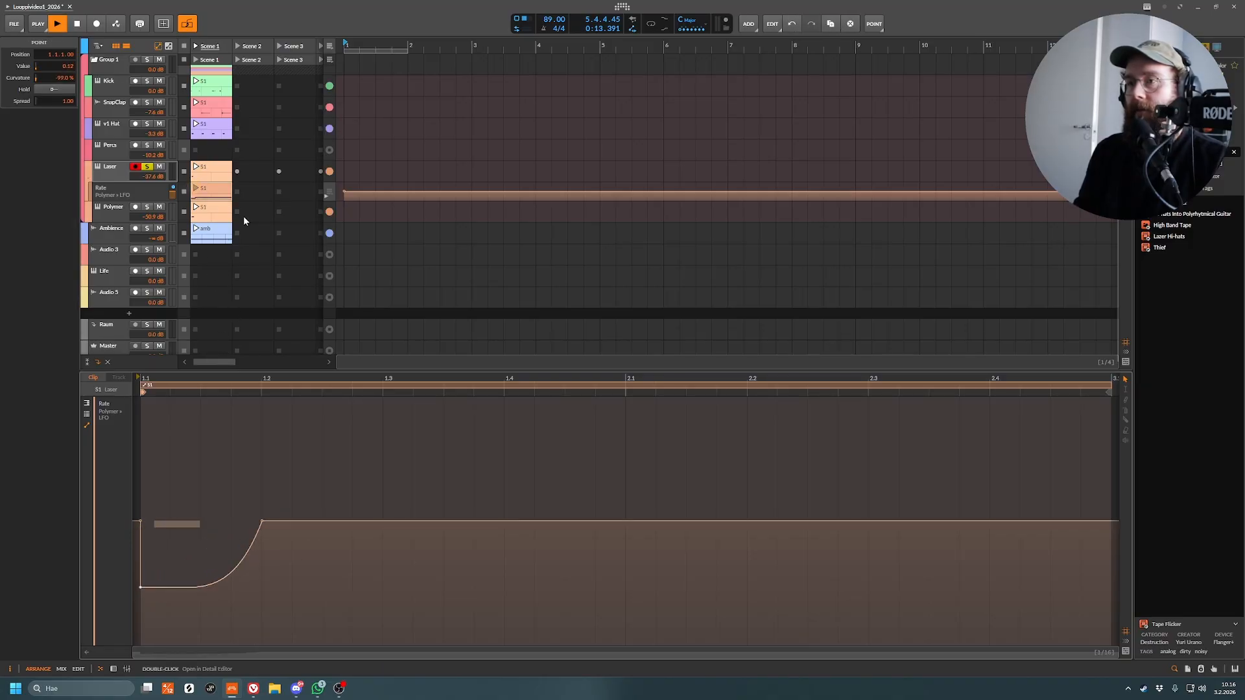
{"action": "key", "text": "space"}
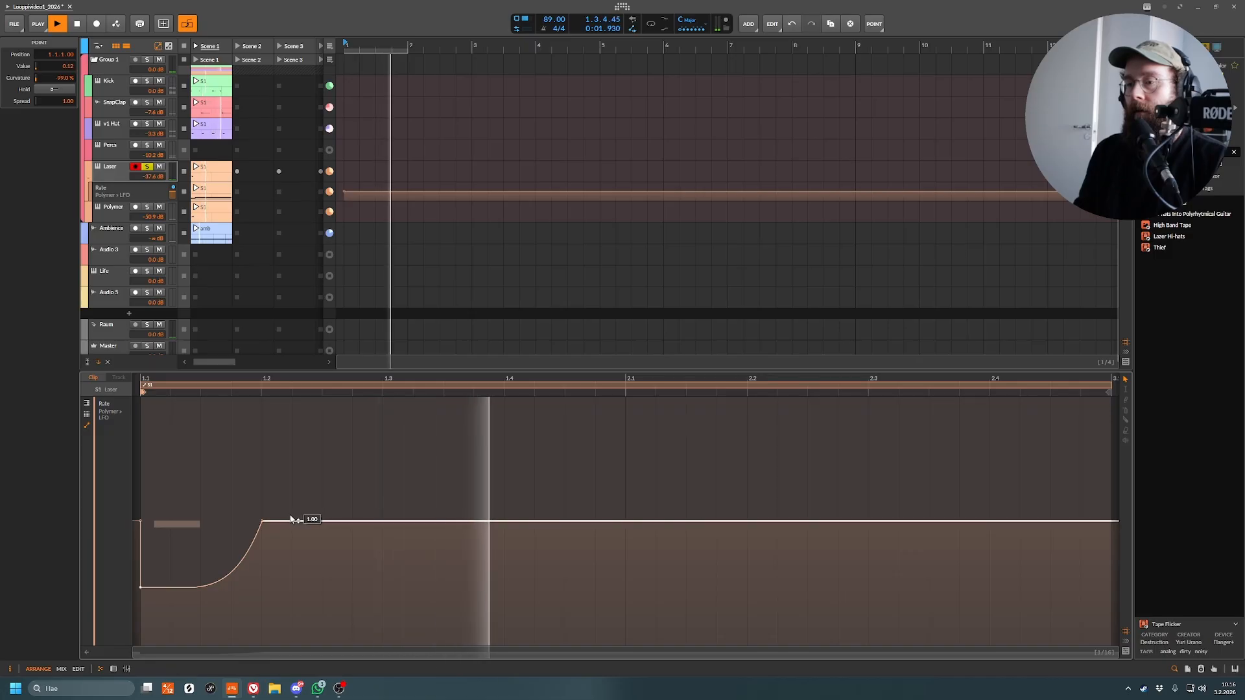
{"action": "key", "text": "space"}
- Move the Rate ramp's end point to just before beat 1.3 at a value of 1.12, and audition the change
{"action": "left_click_drag", "start_coordinate": [263, 521], "coordinate": [361, 517]}
{"action": "key", "text": "space"}
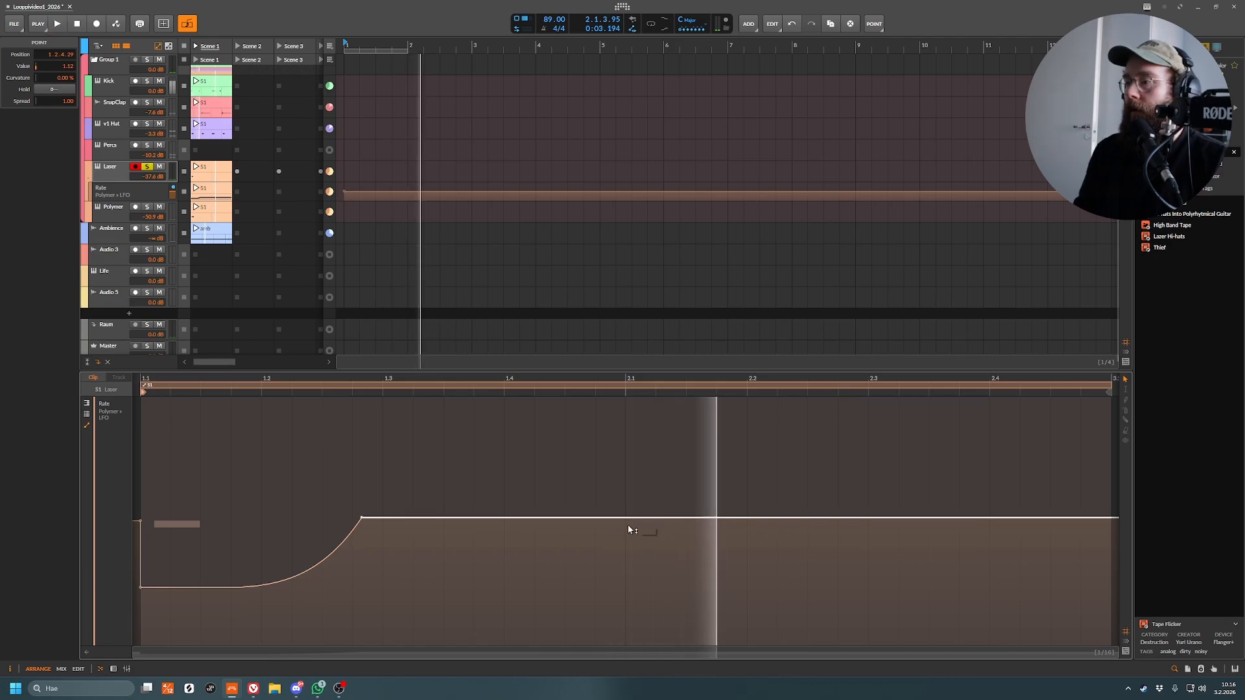
{"action": "key", "text": "space"}
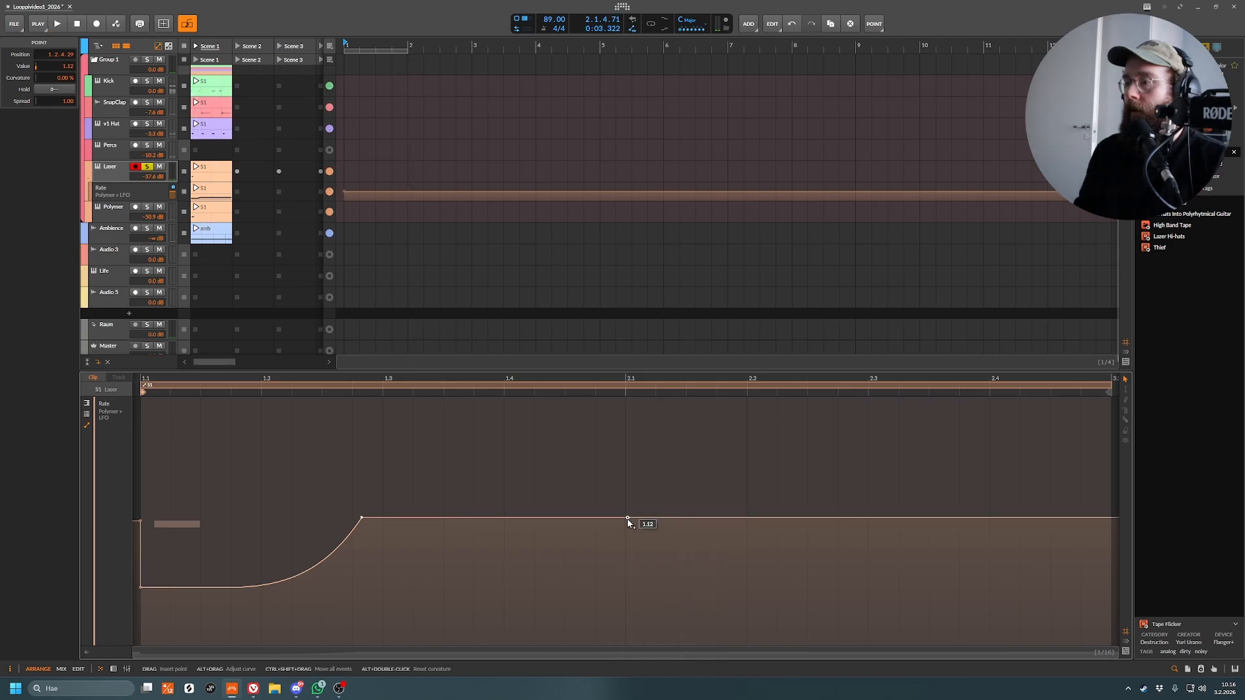
- Raise the ramp's starting Rate value to 0.16 while playing the full loop, and solo the Laser track again
{"action": "left_click", "coordinate": [188, 45]}
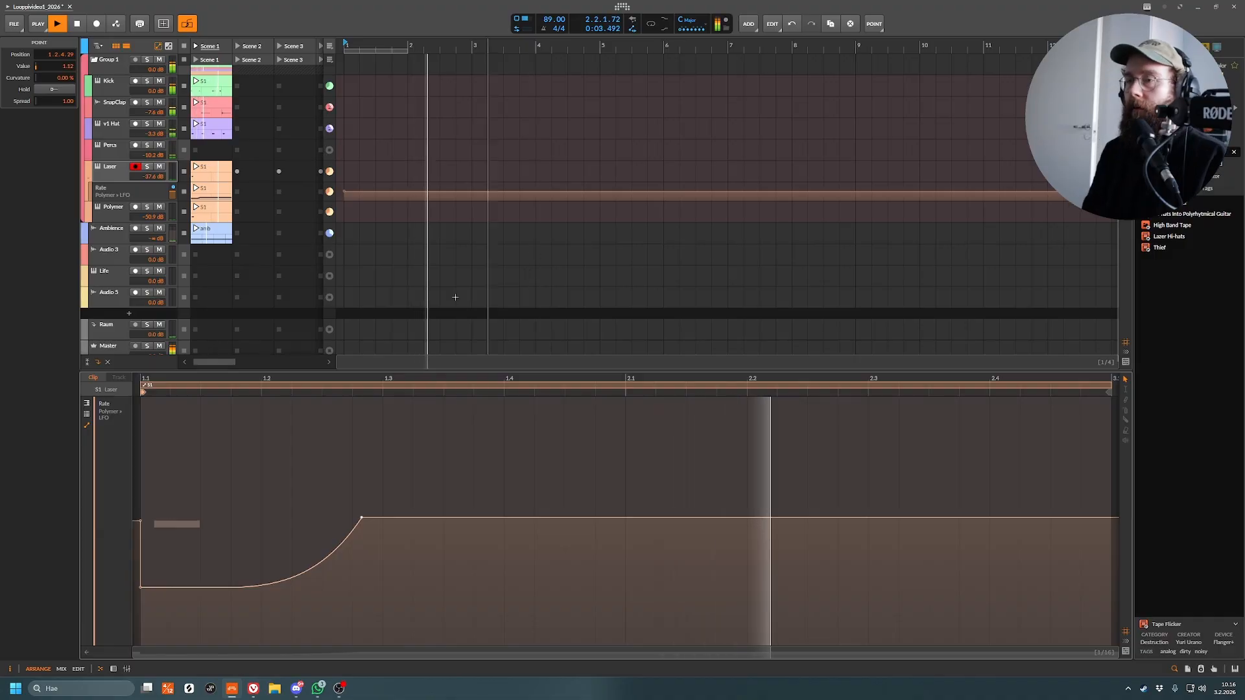
{"action": "left_click_drag", "start_coordinate": [141, 588], "coordinate": [141, 577]}
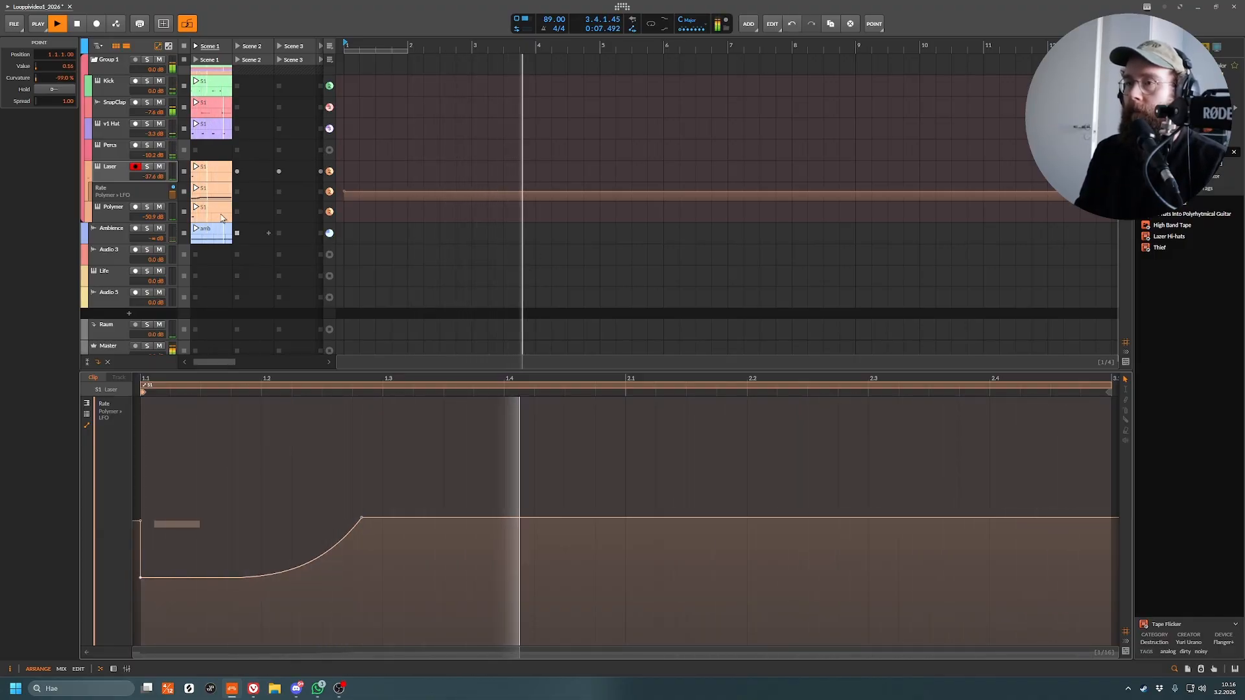
{"action": "left_click", "coordinate": [147, 166]}
{"action": "key", "text": "space"}
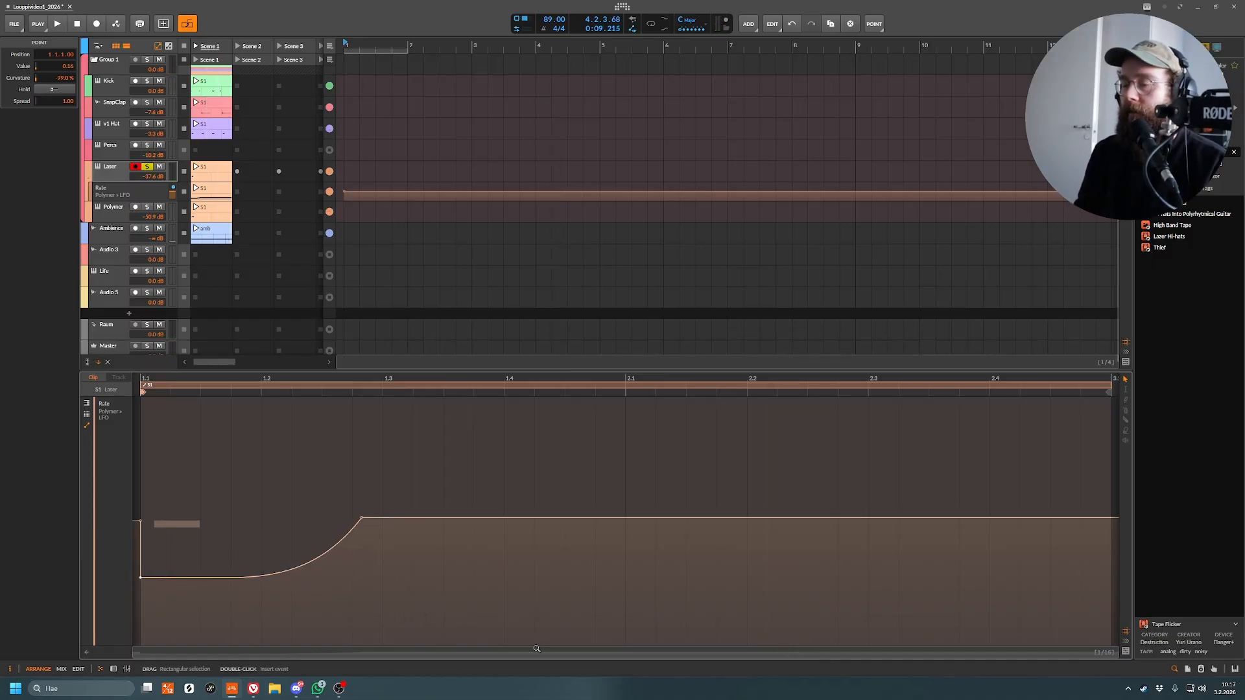
- Select all three Rate automation points, set their Spread to 1.54, and play the soloed Laser track
{"action": "left_click_drag", "start_coordinate": [480, 630], "coordinate": [144, 453]}
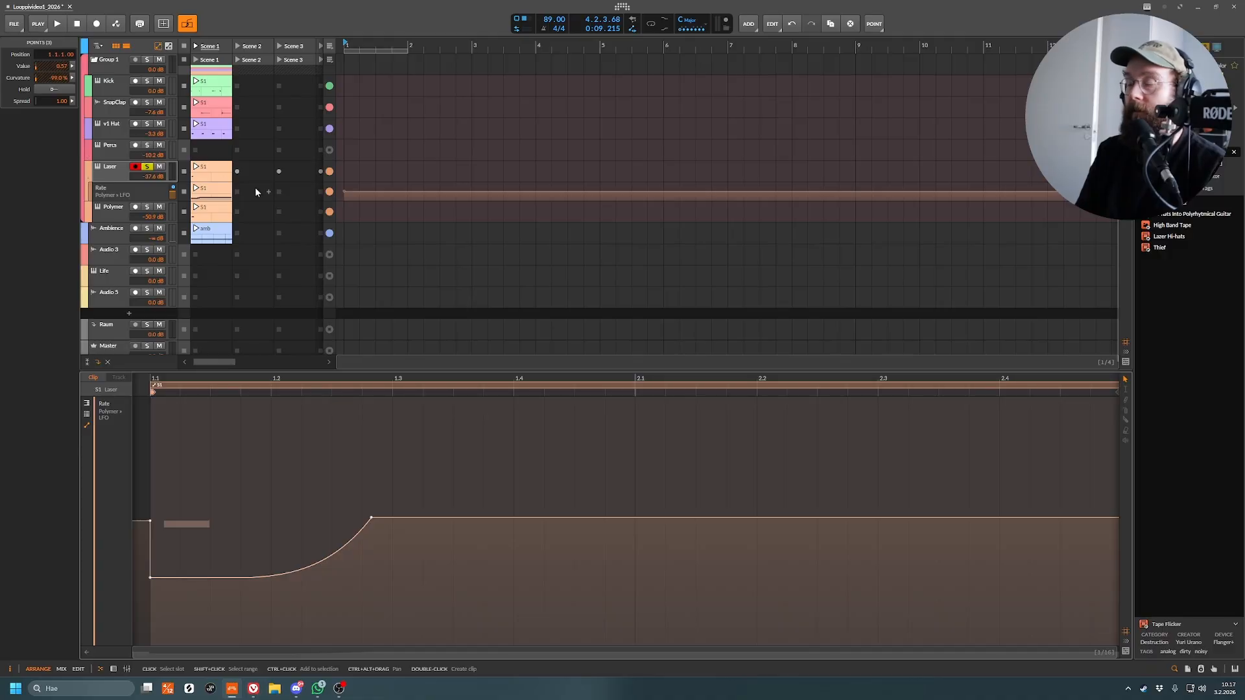
{"action": "left_click_drag", "start_coordinate": [426, 606], "coordinate": [137, 443]}
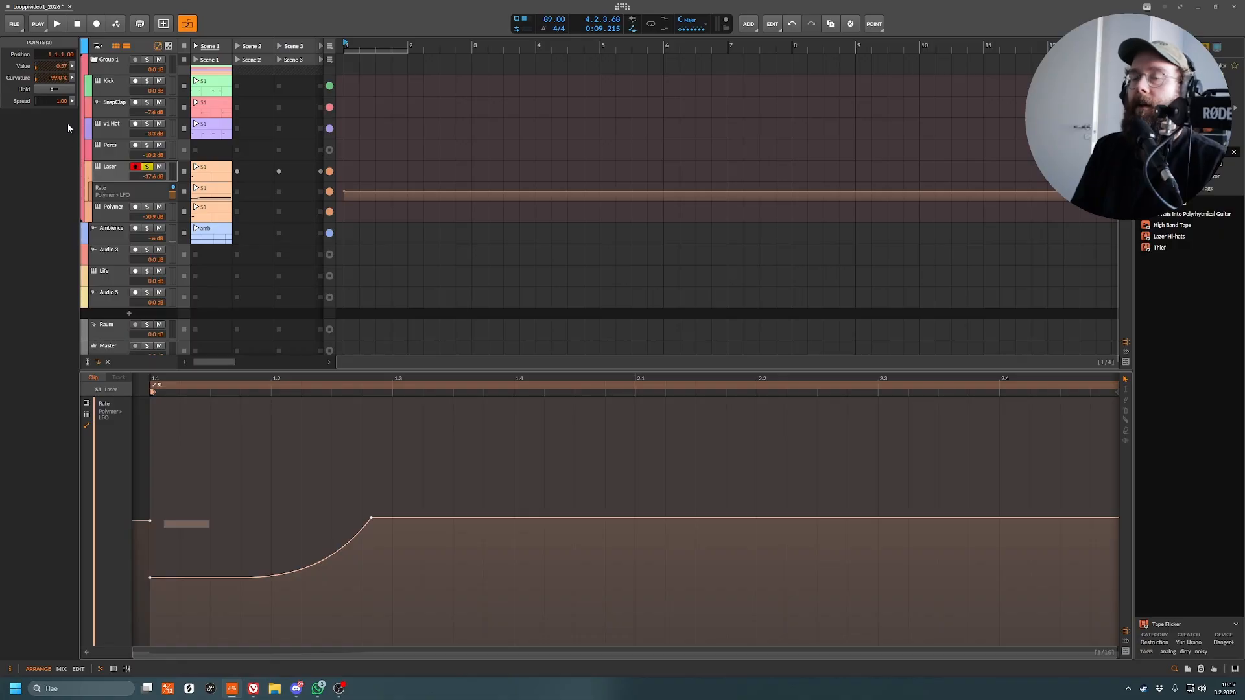
{"action": "left_click", "coordinate": [58, 101]}
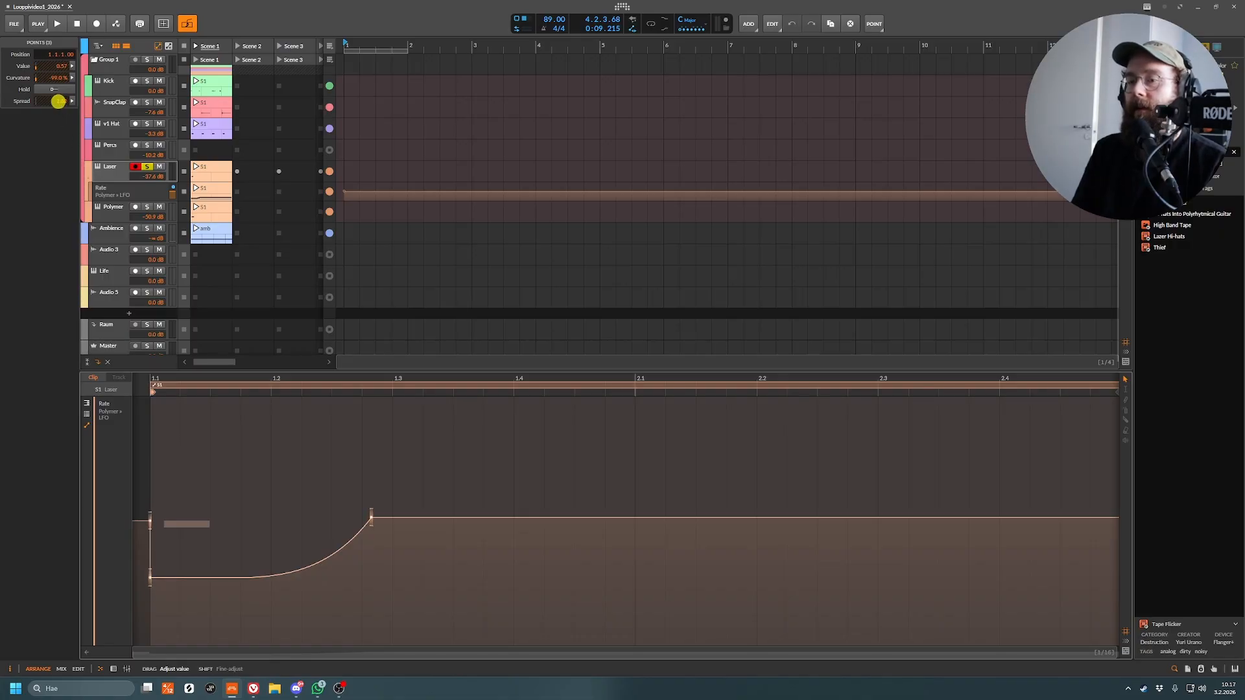
{"action": "left_click_drag", "start_coordinate": [59, 101], "coordinate": [58, 101]}
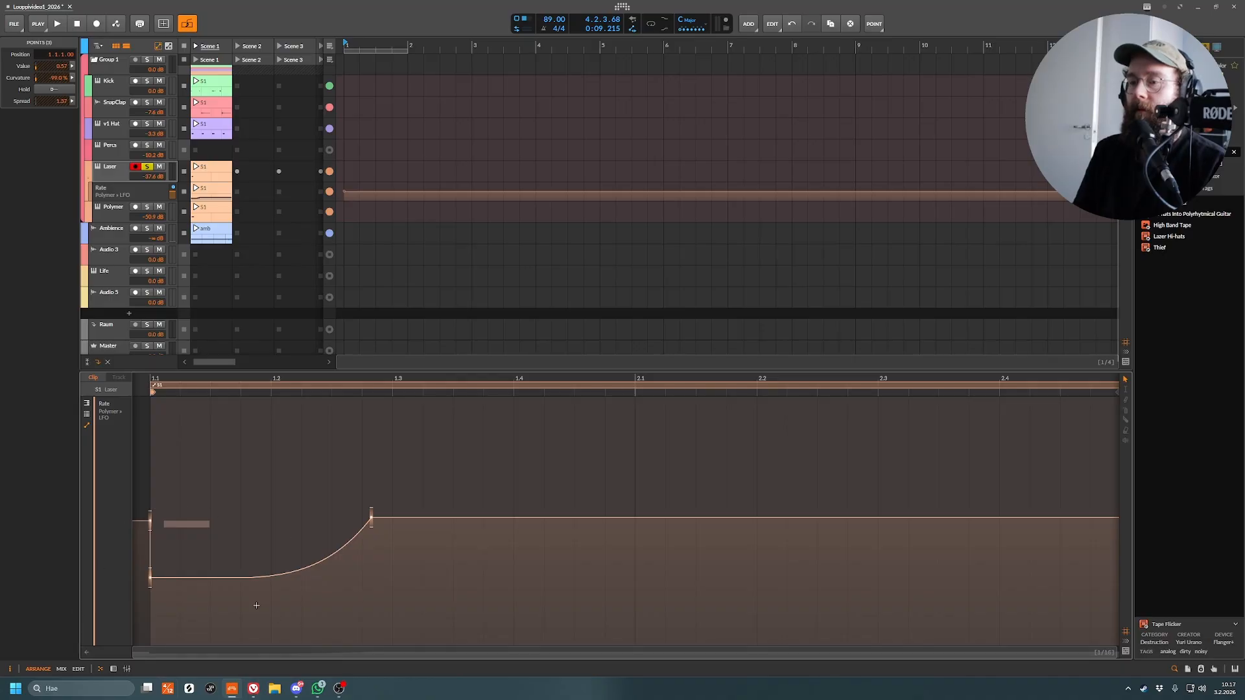
{"action": "left_click", "coordinate": [62, 100]}
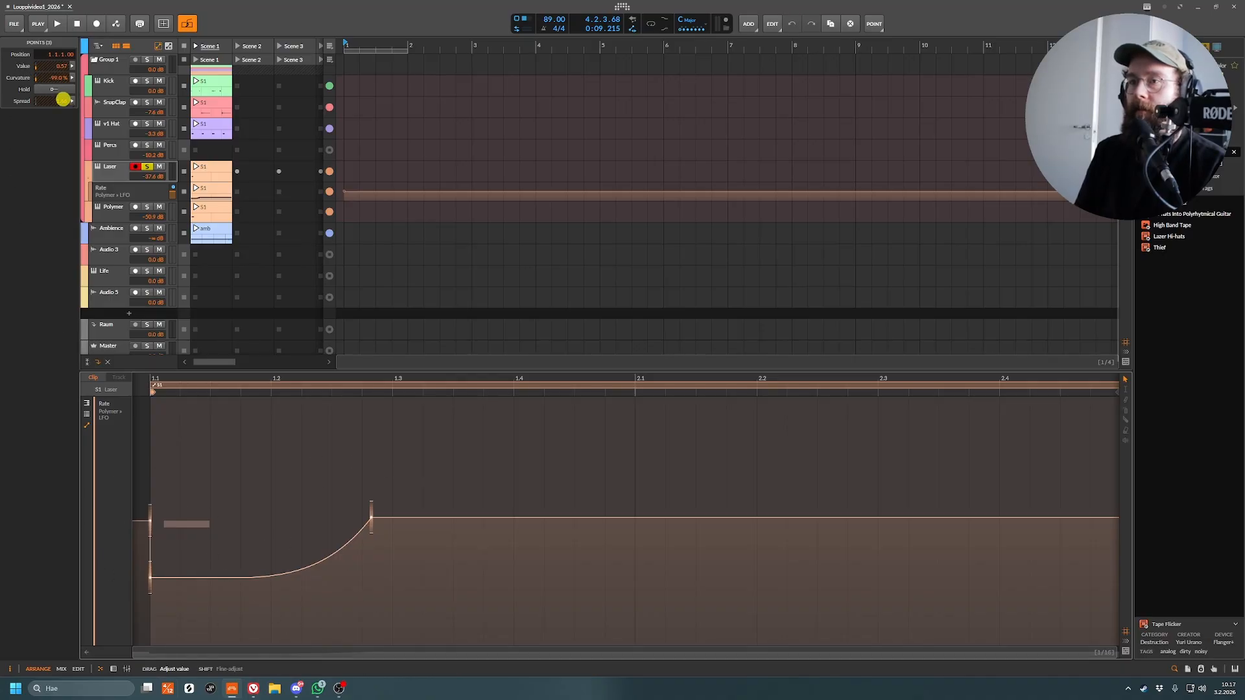
{"action": "left_click_drag", "start_coordinate": [62, 100], "coordinate": [65, 103]}
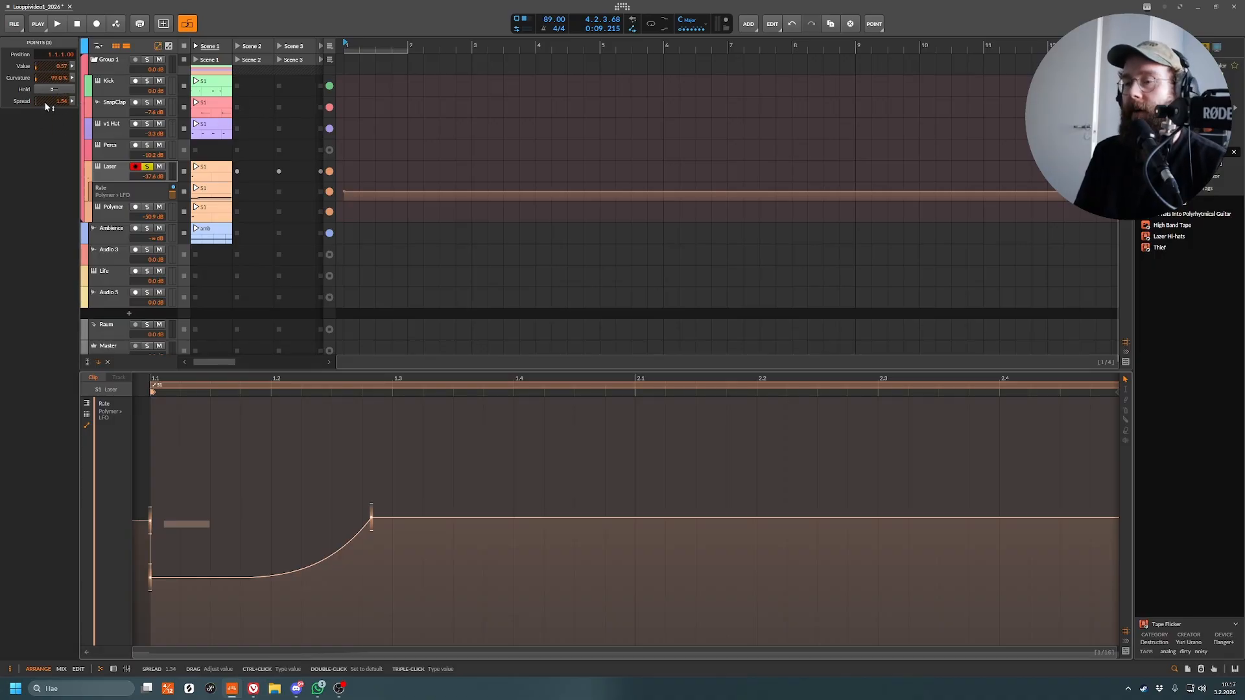
{"action": "key", "text": "space"}
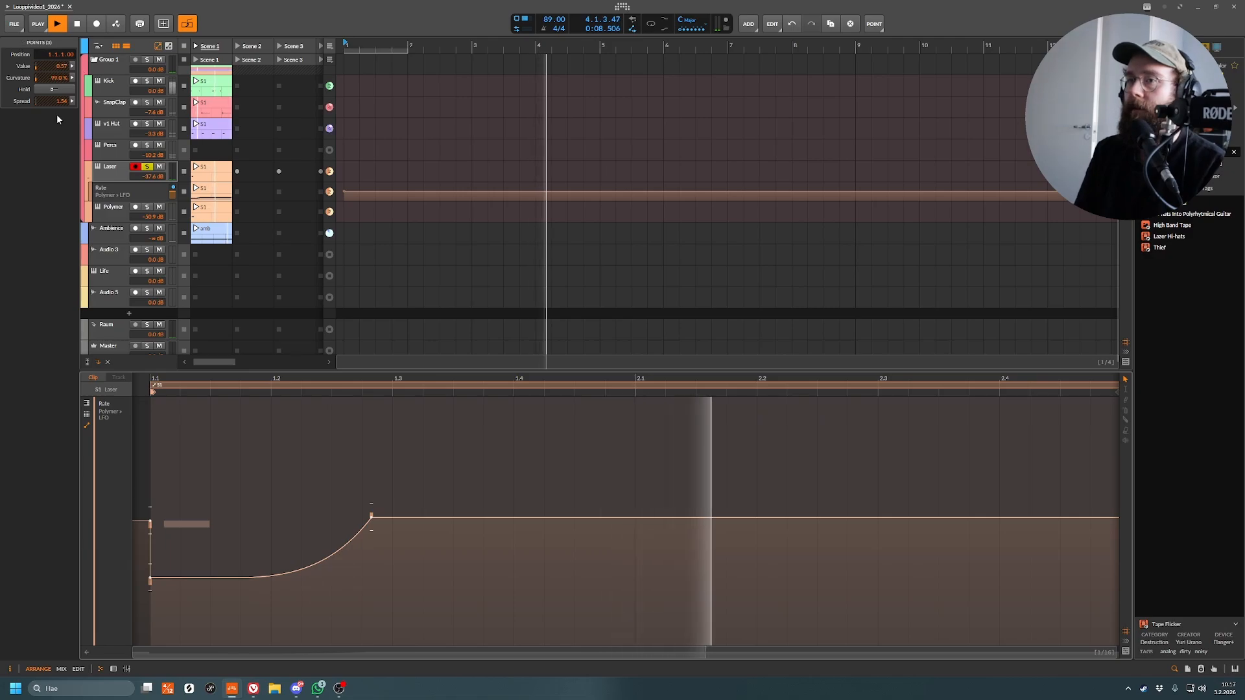
- Push the selected Rate points' Spread to 109.50, settle on about 1.7, and unsolo the Laser track after stopping playback
{"action": "left_click_drag", "start_coordinate": [57, 102], "coordinate": [57, 101]}
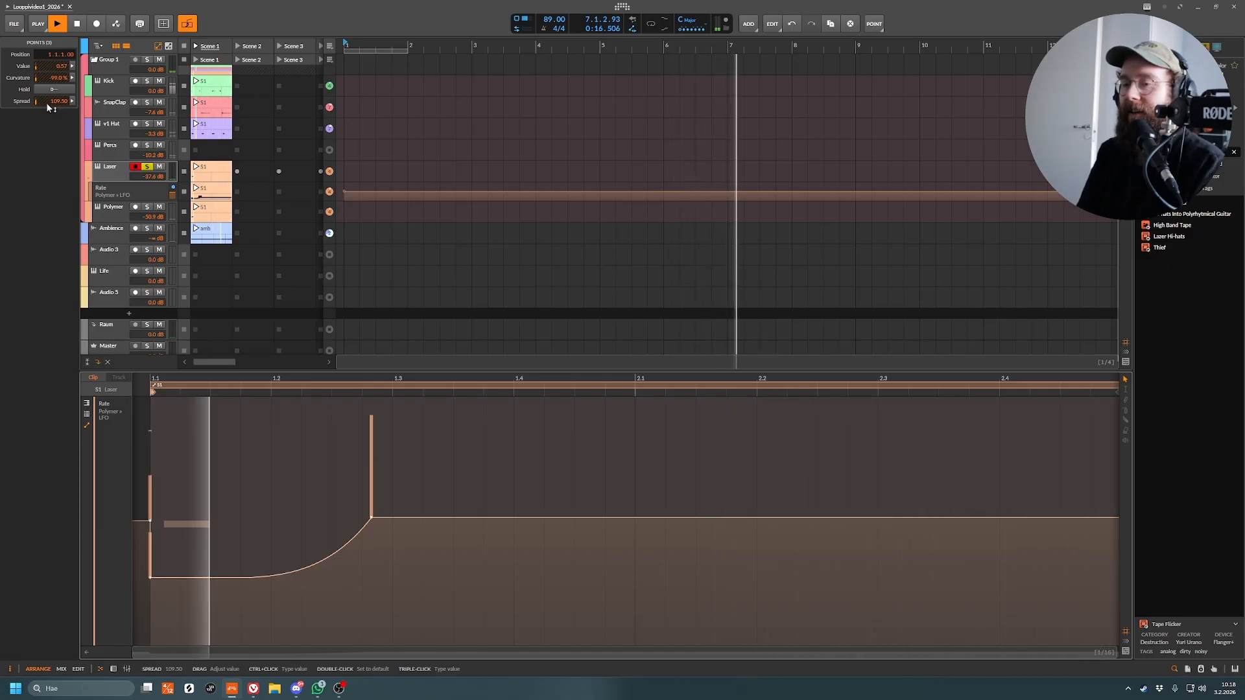
{"action": "left_click_drag", "start_coordinate": [49, 101], "coordinate": [72, 102]}
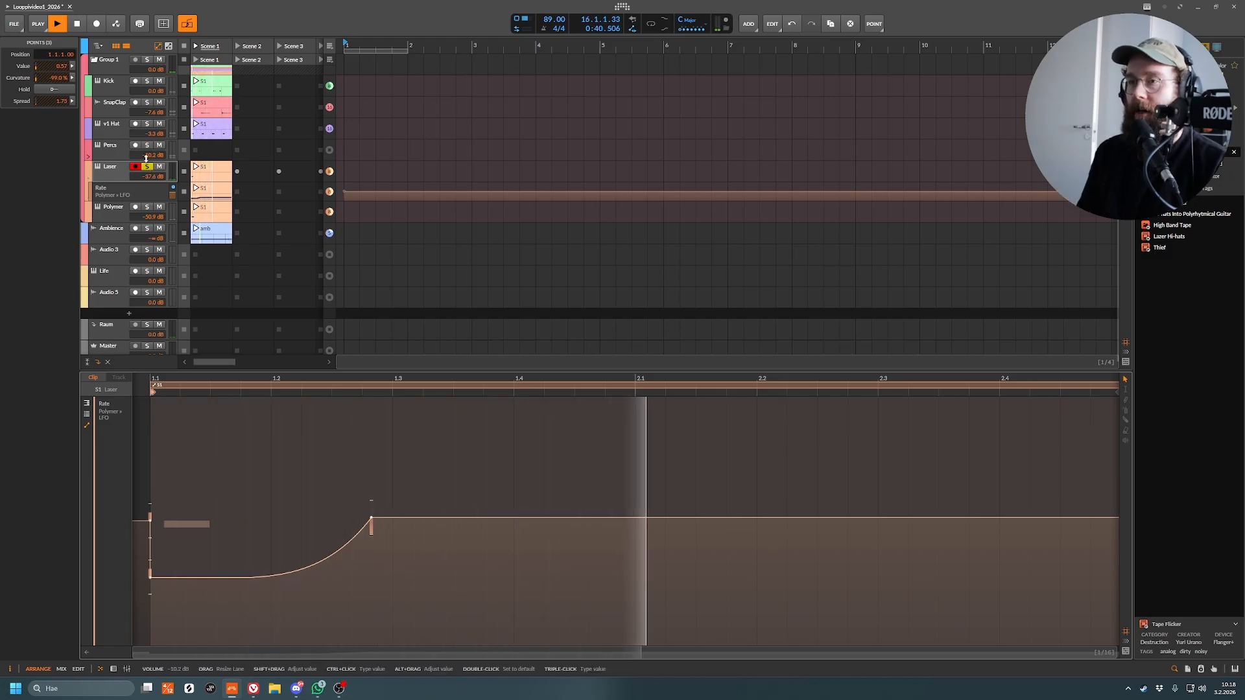
{"action": "double_click", "coordinate": [114, 169]}
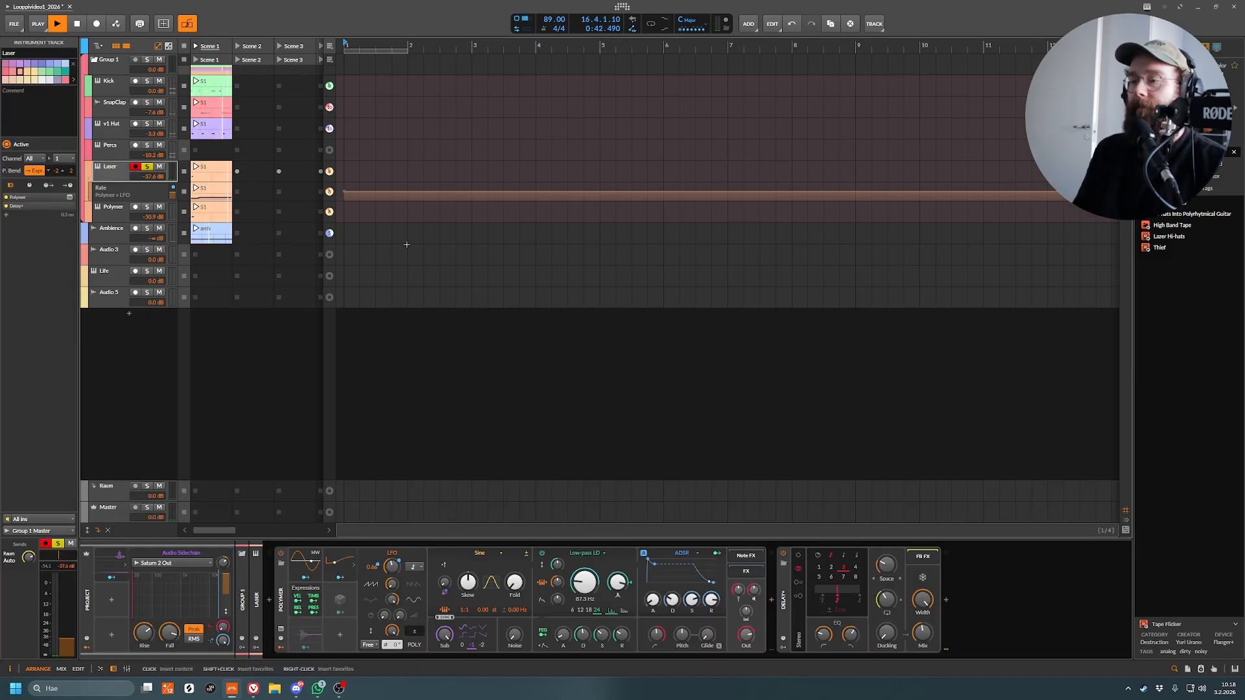
{"action": "key", "text": "space"}
{"action": "left_click", "coordinate": [149, 167]}
- Rename the Polymer track below Laser as Noise
{"action": "left_click", "coordinate": [118, 213]}
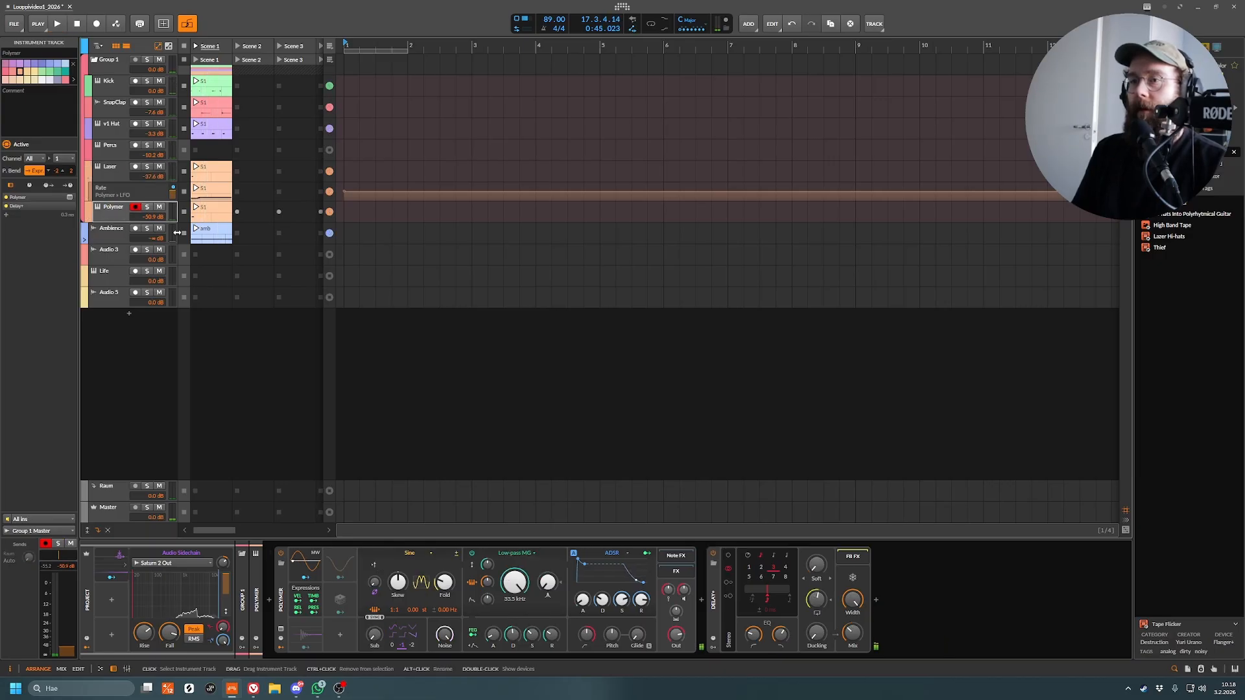
{"action": "left_click", "coordinate": [114, 209], "text": "alt"}
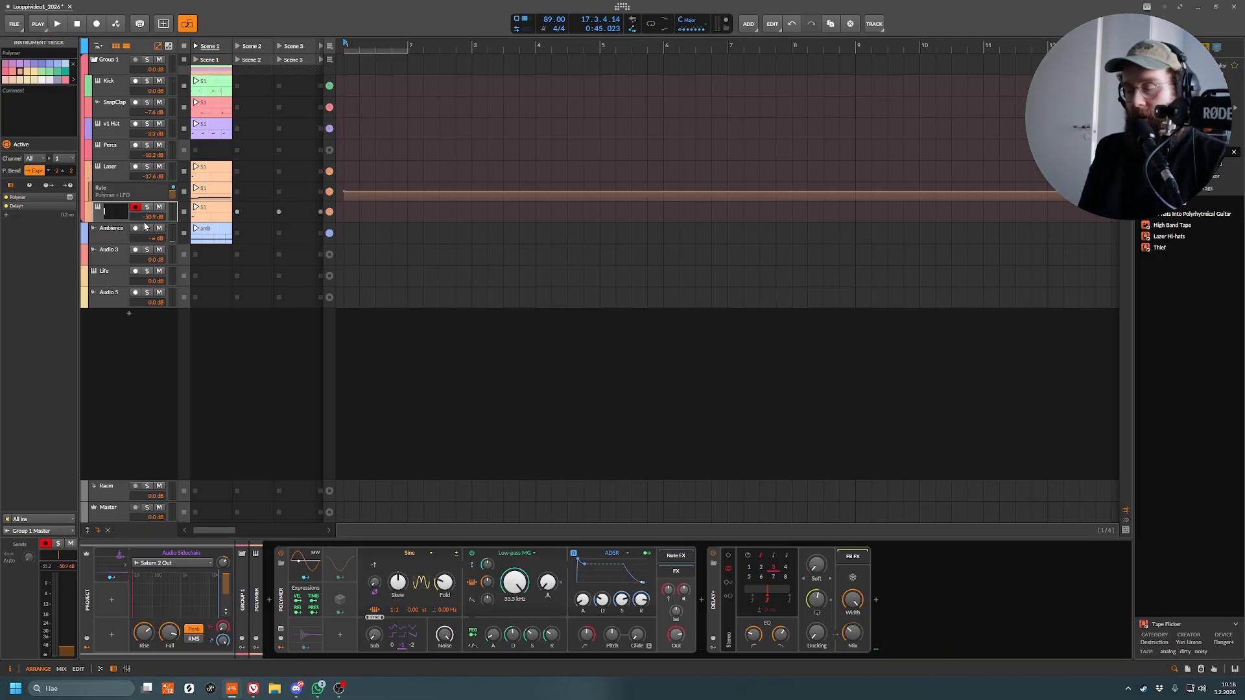
{"action": "type", "text": "Noise"}
{"action": "key", "text": "Return"}
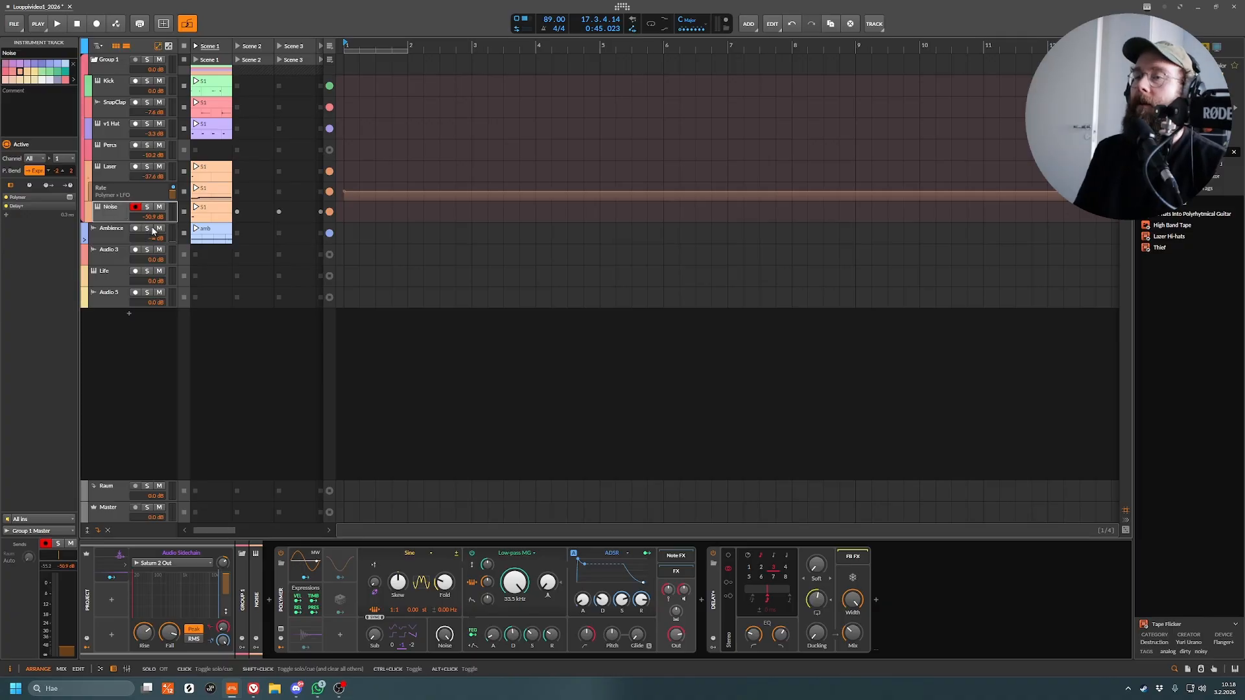
{"action": "left_click", "coordinate": [117, 216]}
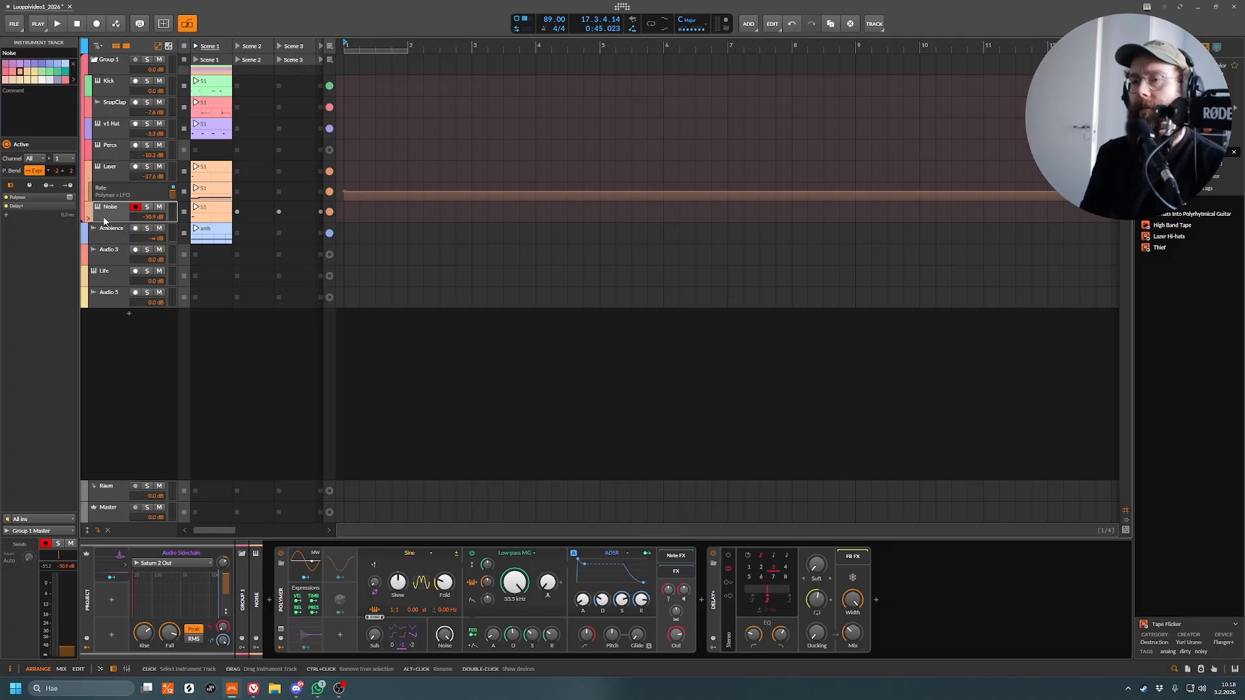
- Solo the Noise track, launch Scene 1, and inspect the settings of its Polymer device while it plays
{"action": "left_click", "coordinate": [147, 207]}
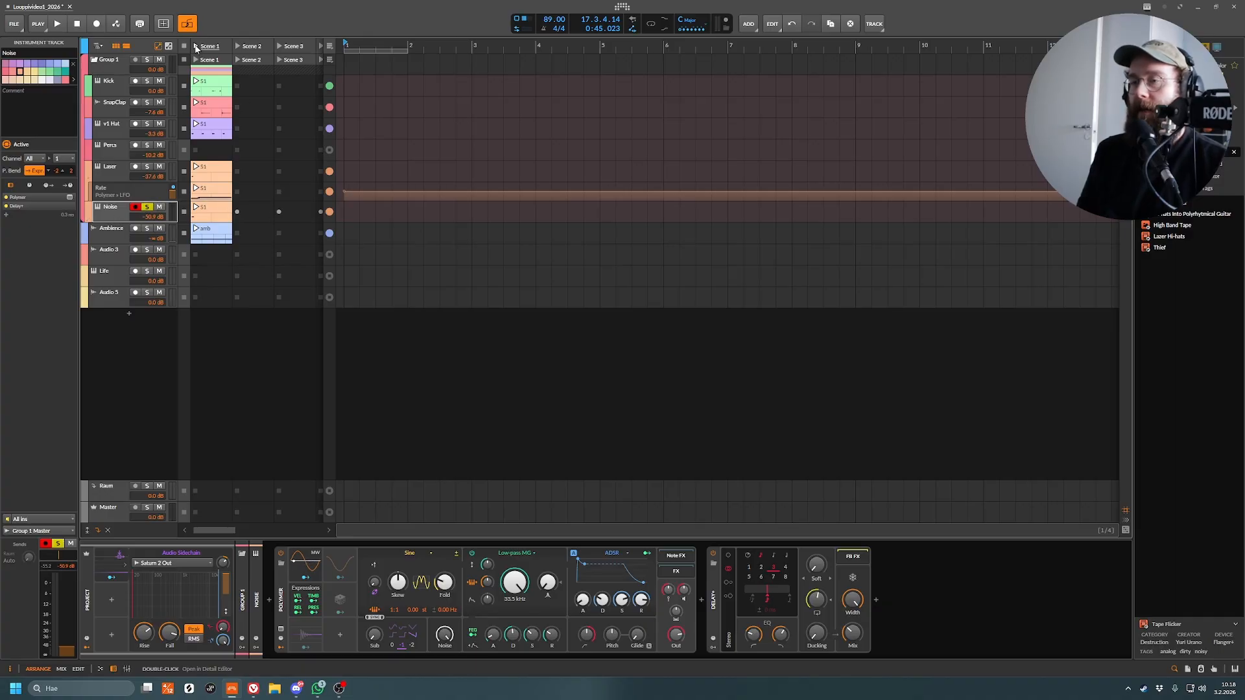
{"action": "left_click", "coordinate": [196, 47]}
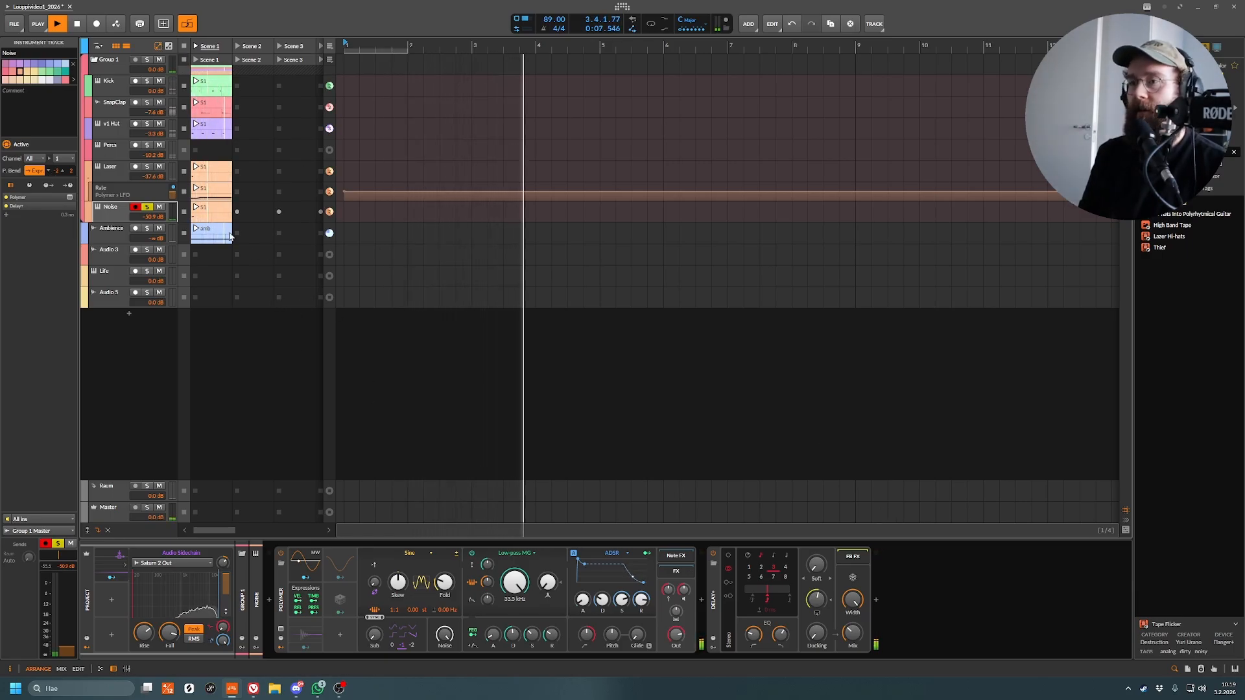
{"action": "left_click", "coordinate": [283, 603]}
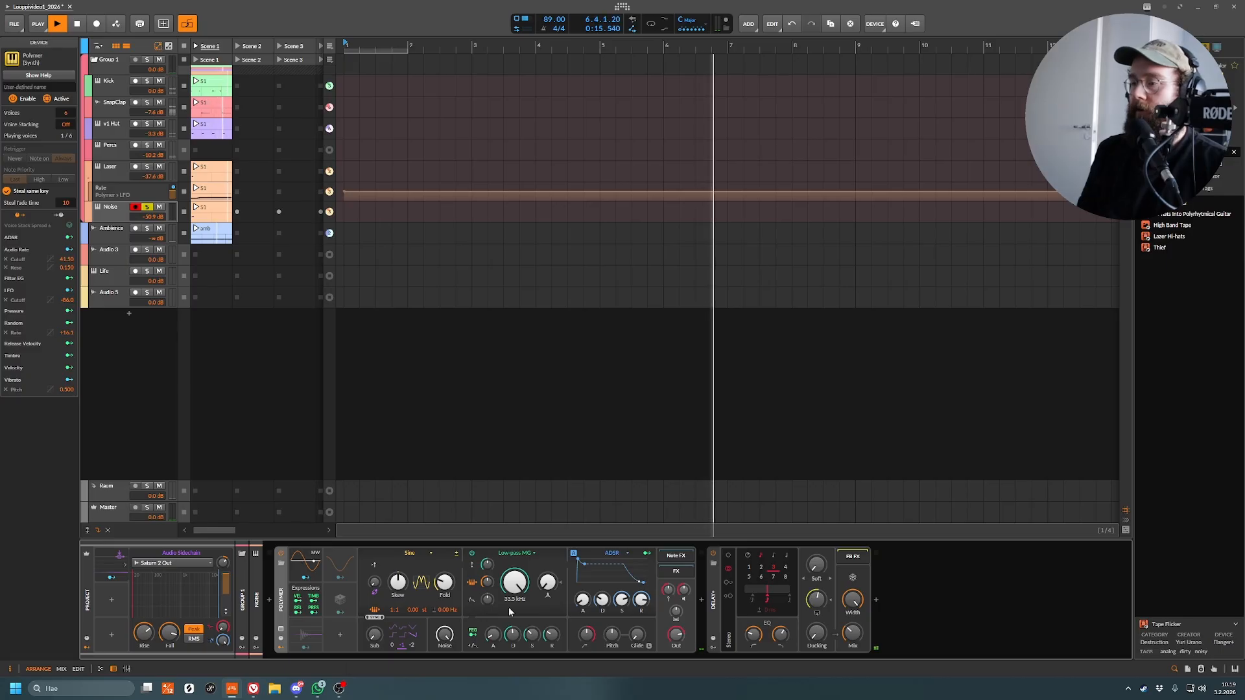
{"action": "key", "text": "space"}
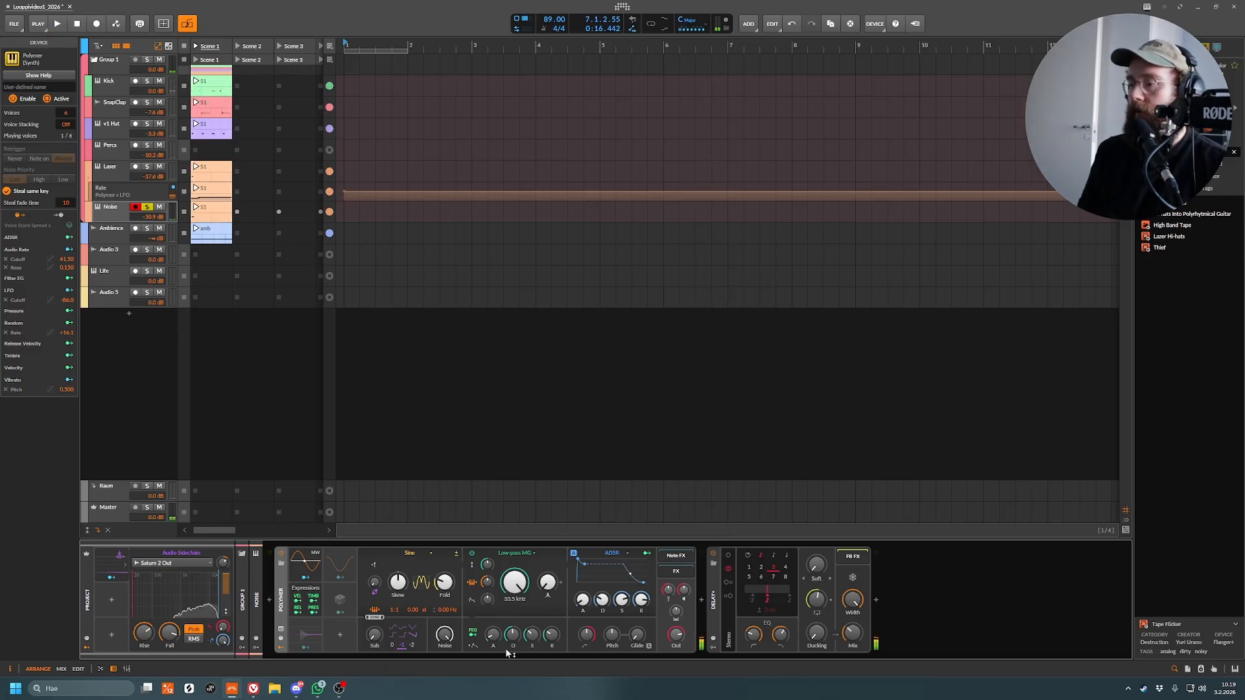
- Examine the Polymer's noise level, replay the soloed Noise track briefly, and take the track out of solo
{"action": "left_click", "coordinate": [443, 638]}
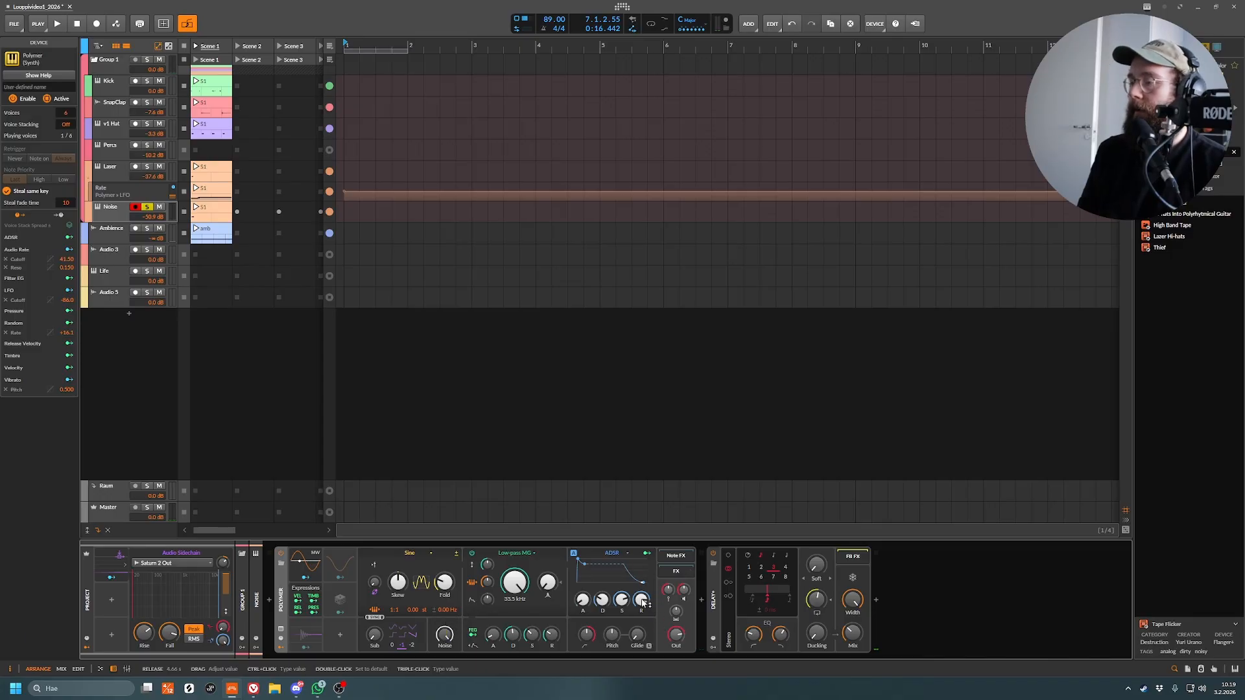
{"action": "left_click", "coordinate": [147, 208]}
{"action": "key", "text": "space"}
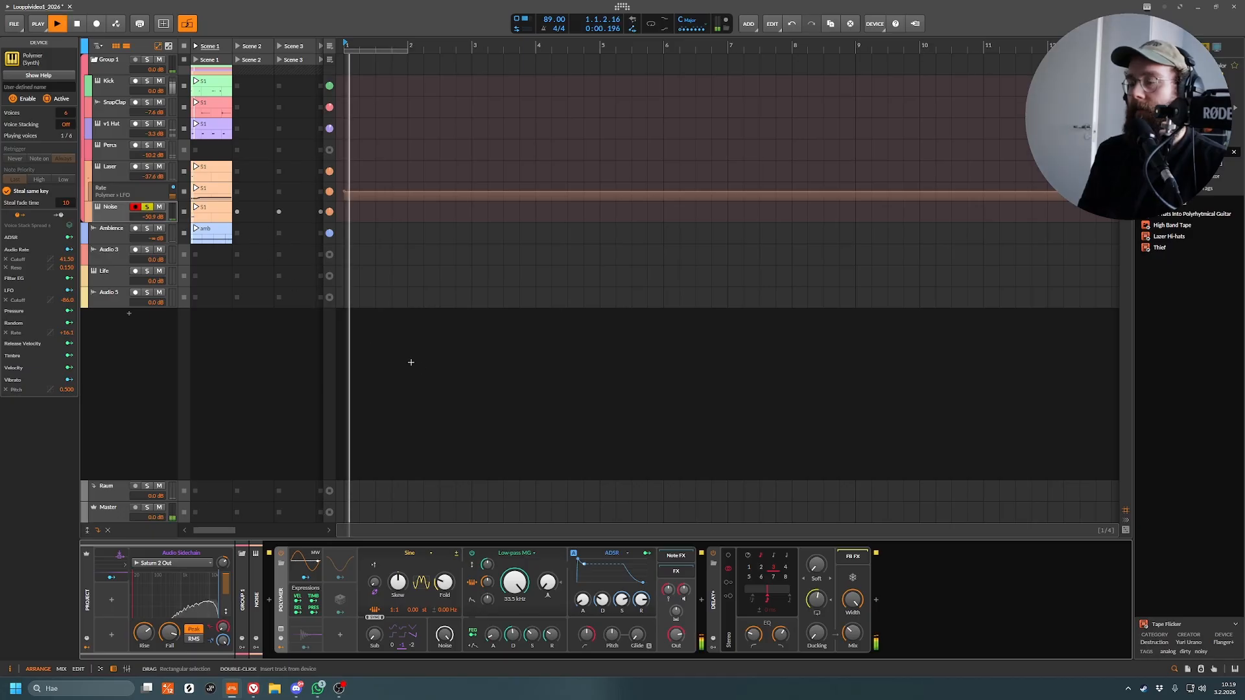
{"action": "key", "text": "space"}
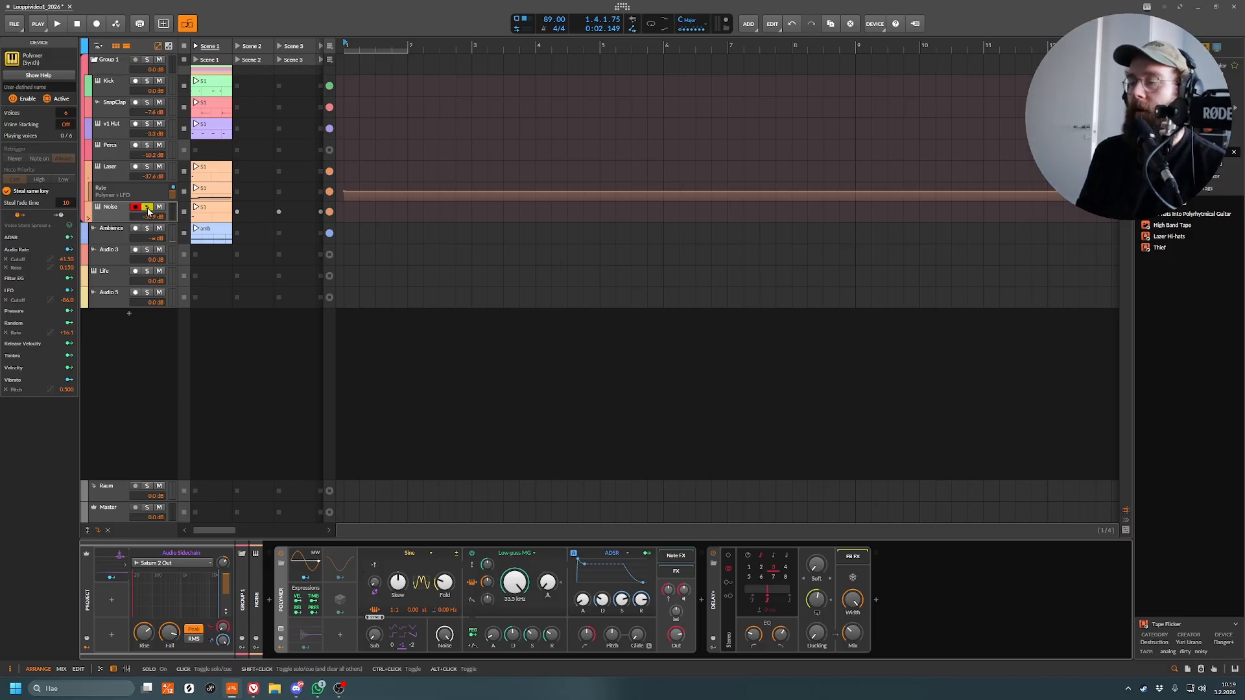
- Compare the Delay+ devices and their settings on the Noise and Laser tracks
{"action": "left_click", "coordinate": [726, 601]}
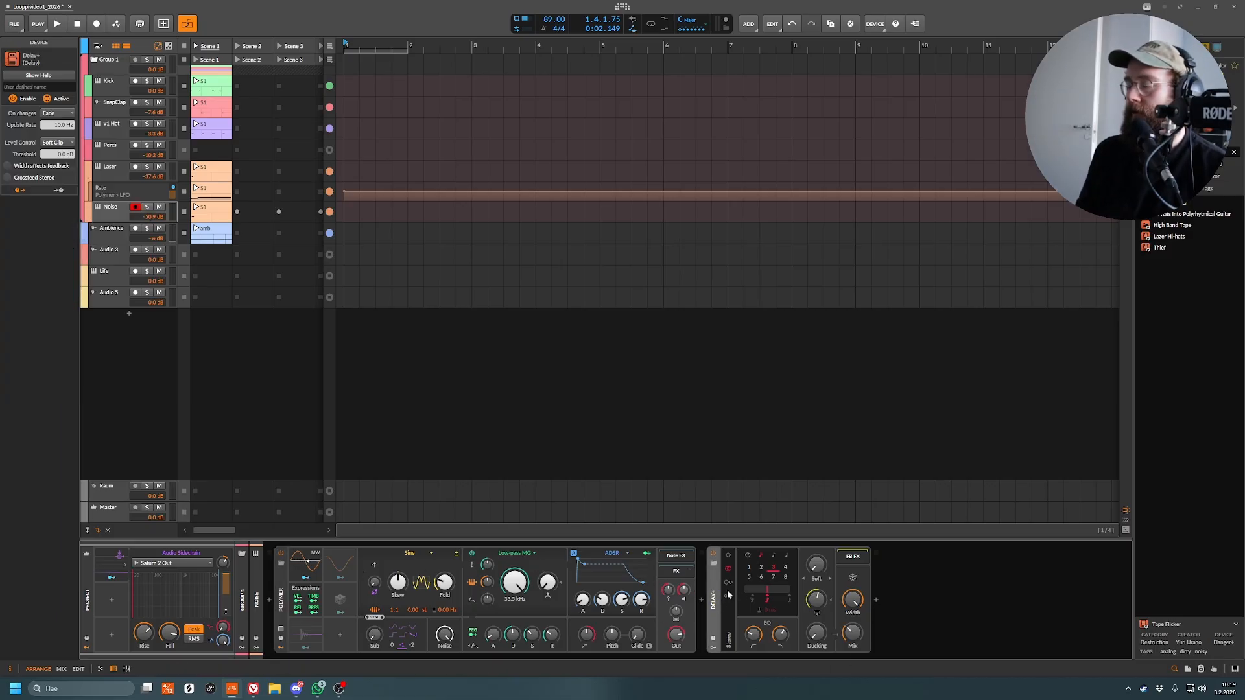
{"action": "left_click", "coordinate": [121, 168]}
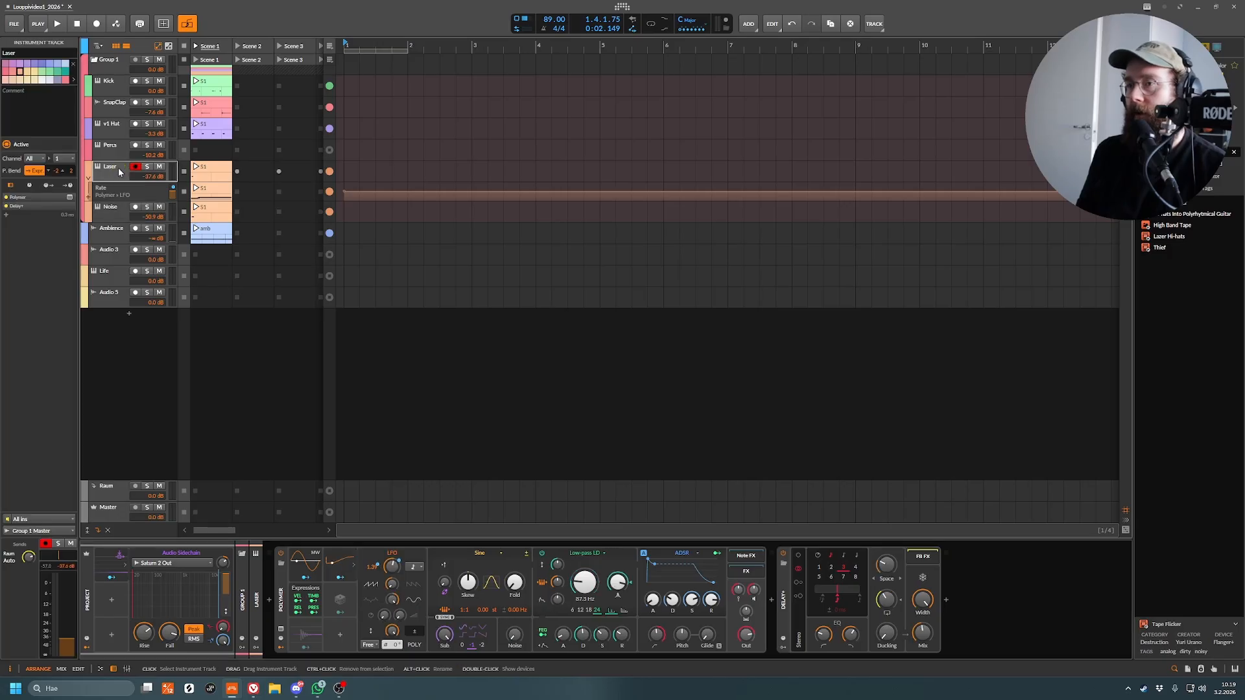
{"action": "left_click", "coordinate": [782, 603]}
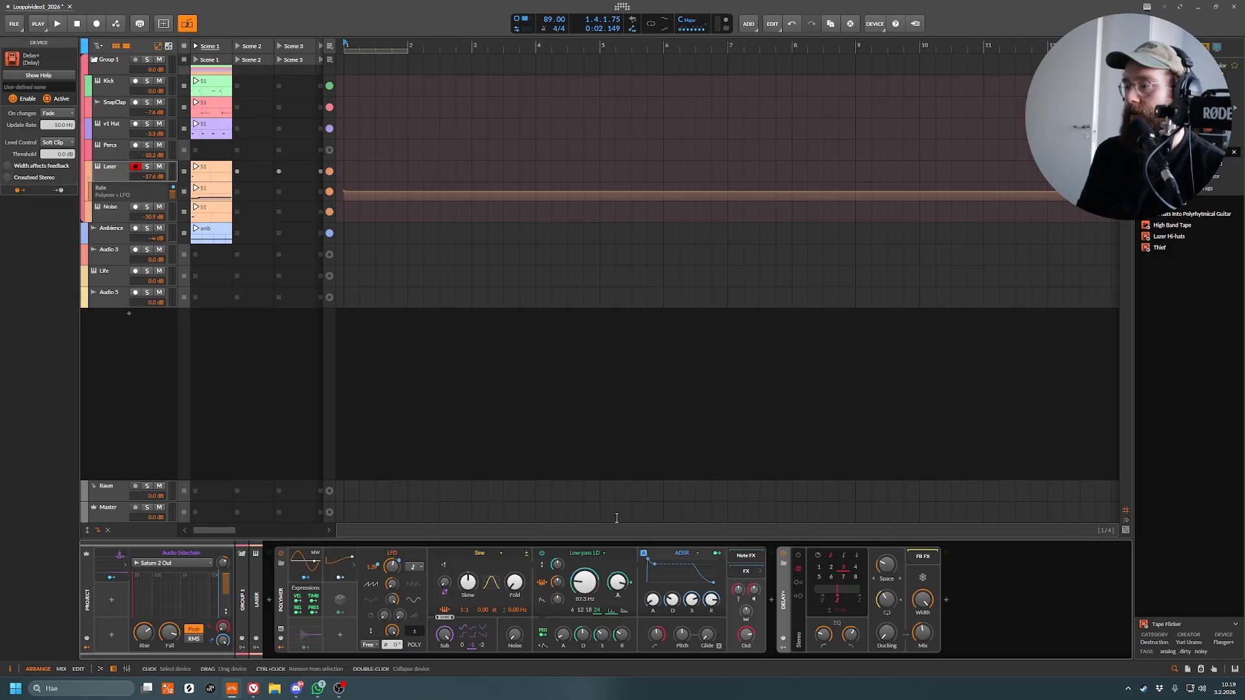
{"action": "left_click", "coordinate": [114, 211]}
{"action": "left_click", "coordinate": [102, 173]}
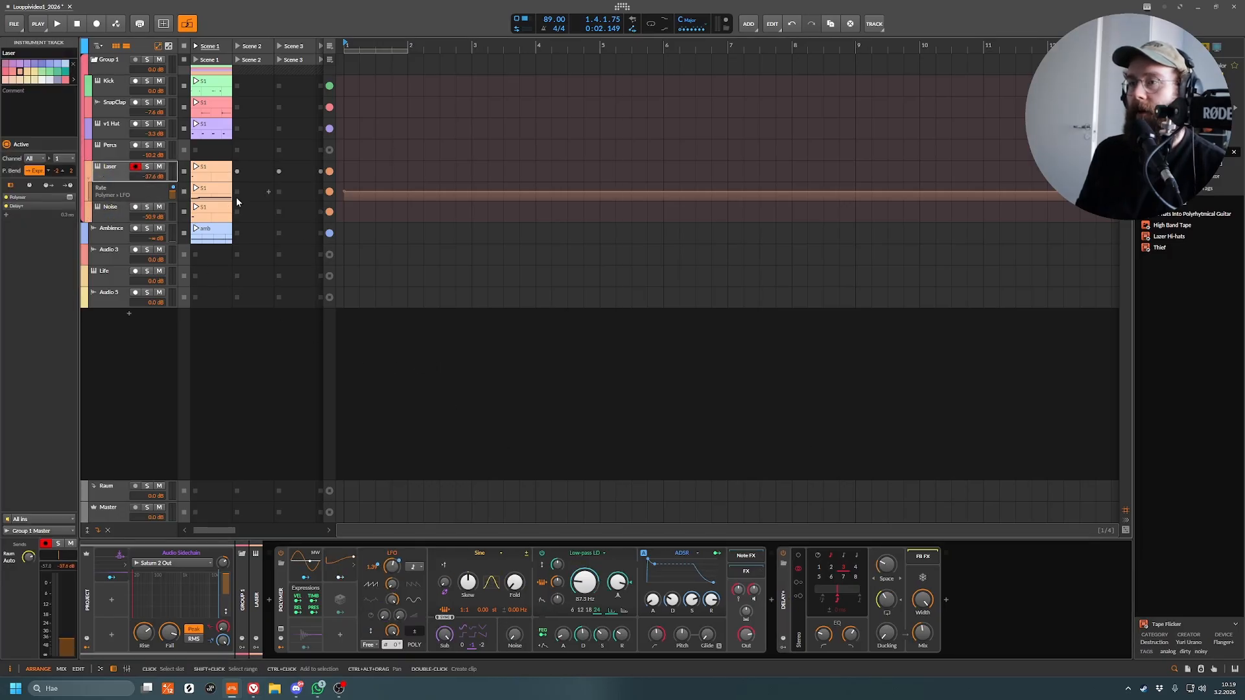
{"action": "left_click", "coordinate": [113, 220]}
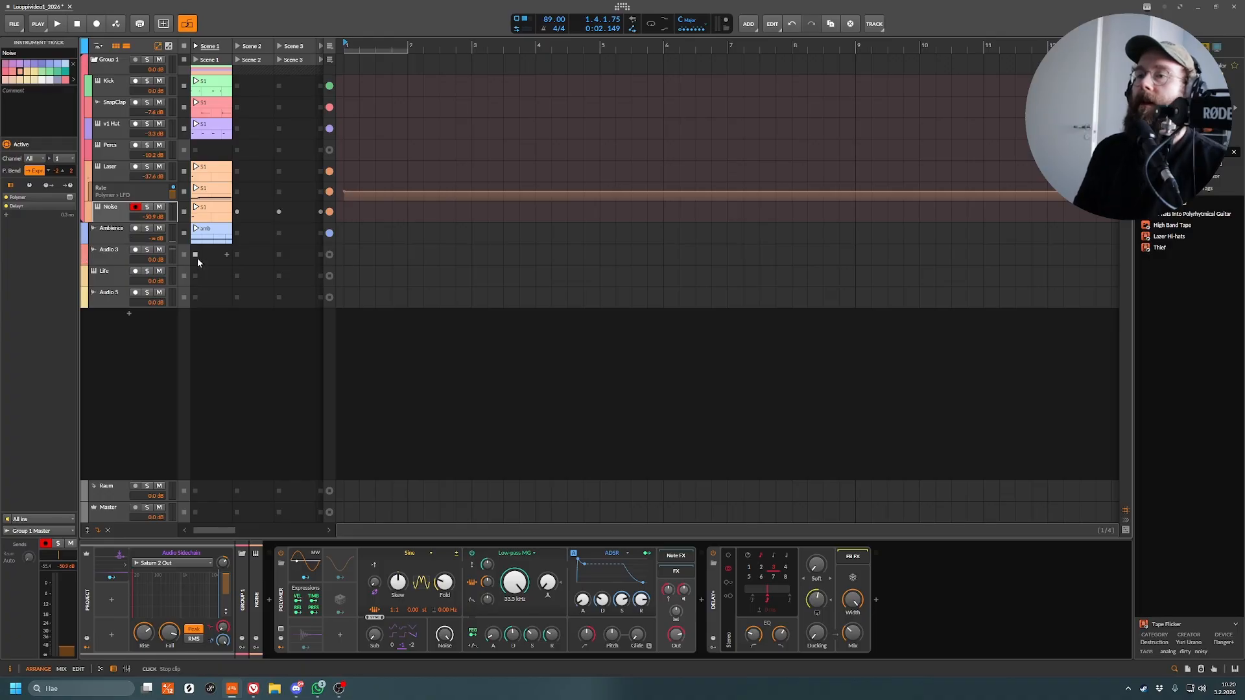
{"action": "left_click", "coordinate": [124, 240]}
{"action": "left_click", "coordinate": [118, 216]}
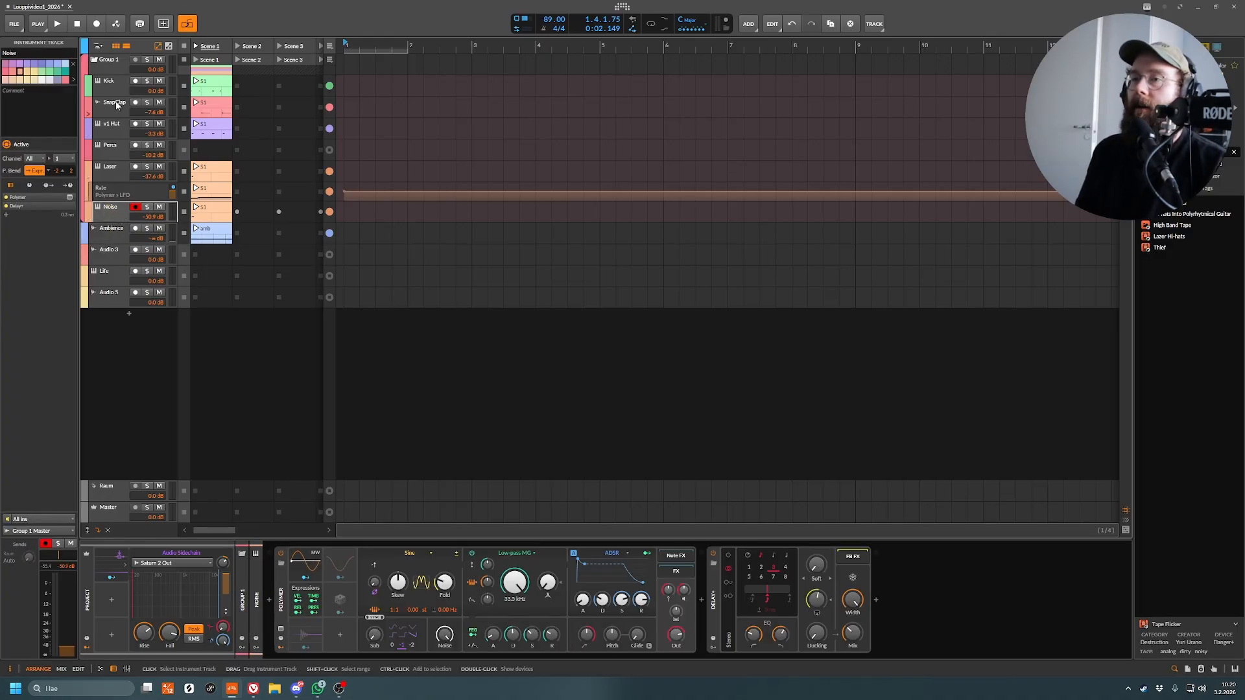
- Show the Master track's effects and play Scene 1 with the Saturn 2 plug-in window open
{"action": "left_click", "coordinate": [110, 85]}
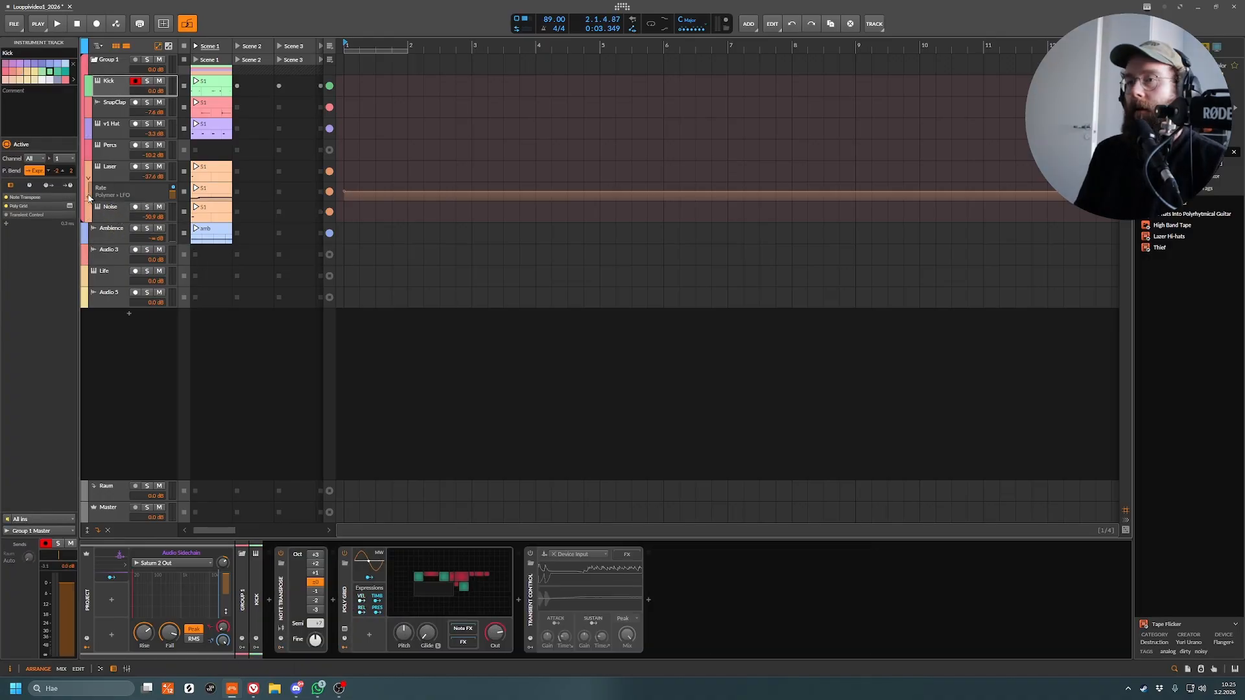
{"action": "left_click", "coordinate": [112, 488]}
{"action": "left_click", "coordinate": [111, 508]}
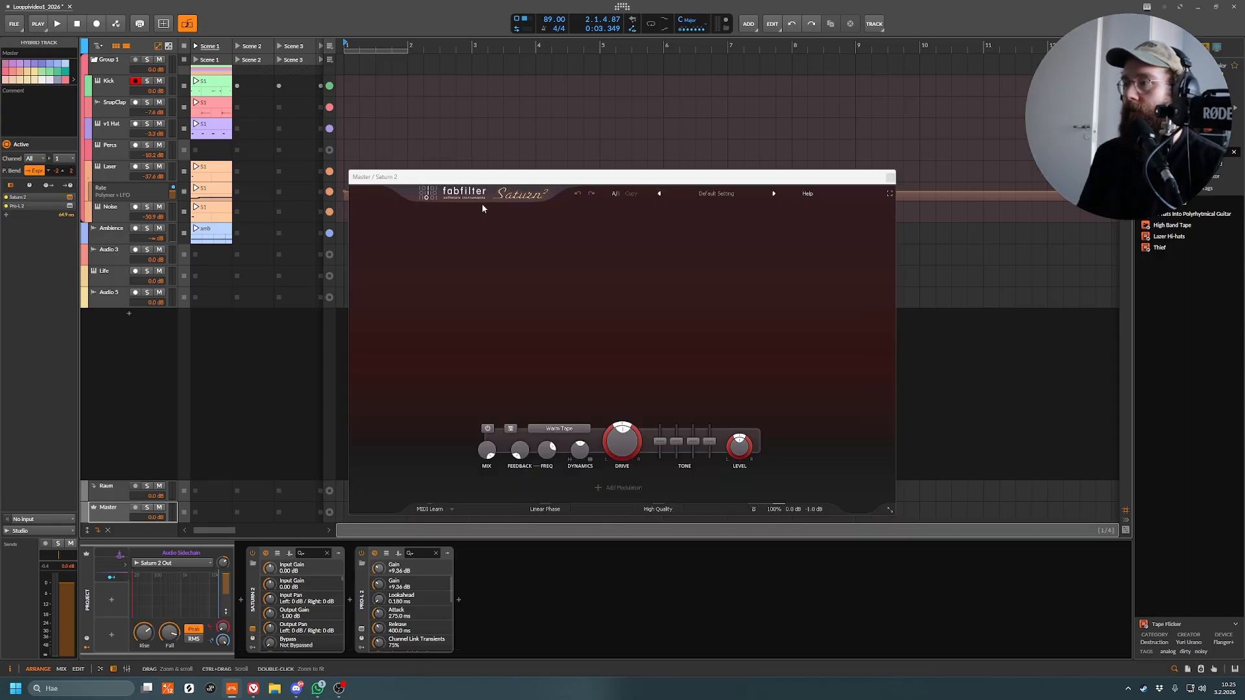
{"action": "left_click", "coordinate": [196, 46]}
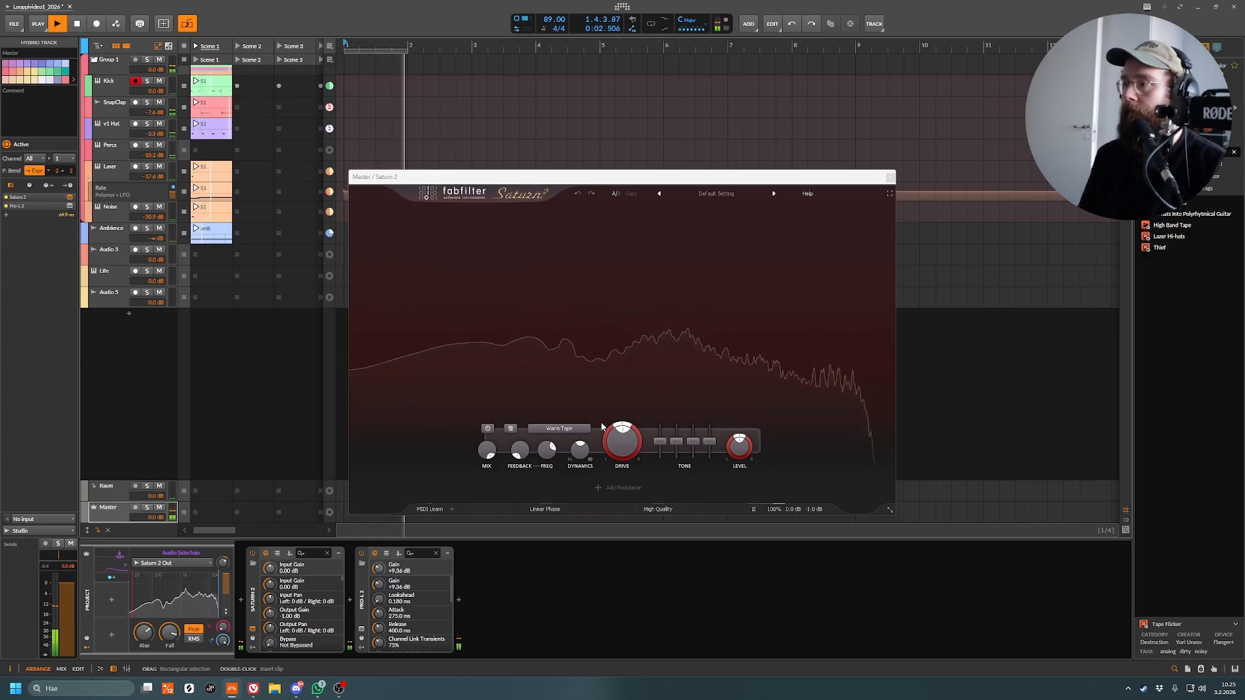
- Open the Master's Pro-L 2 limiter beside Saturn 2 to watch its levels, stop playback, and close both plug-in windows
{"action": "left_click", "coordinate": [363, 617]}
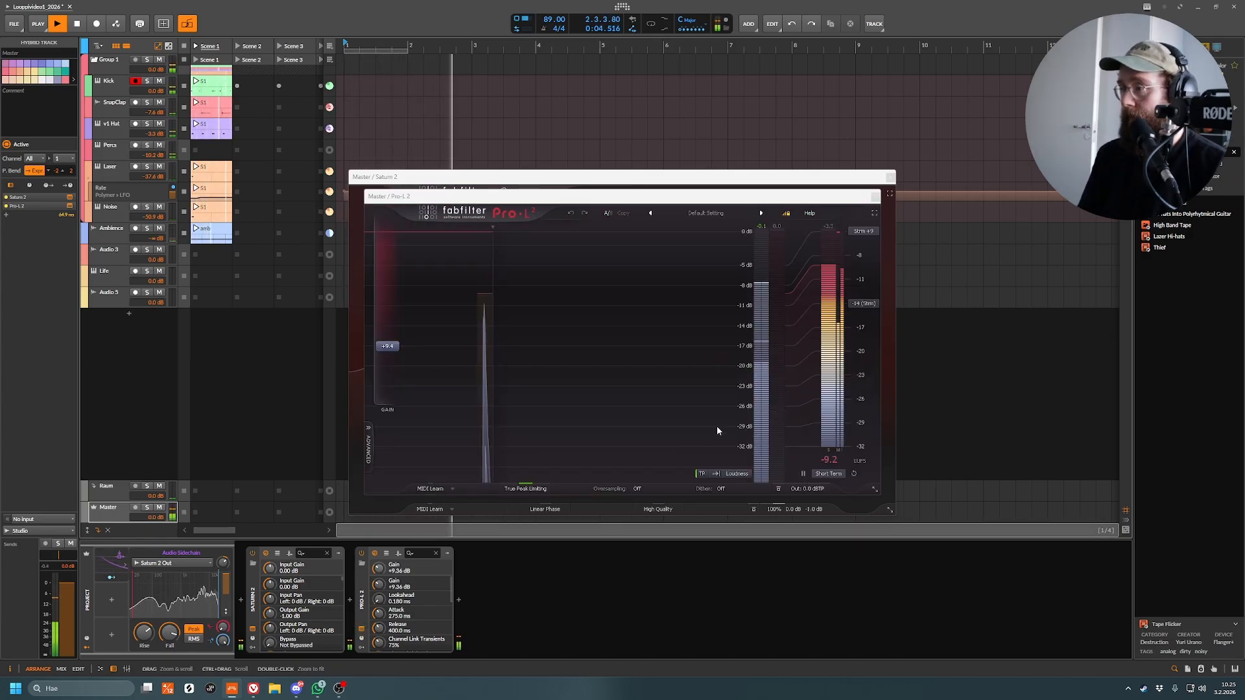
{"action": "left_click_drag", "start_coordinate": [564, 193], "coordinate": [720, 193]}
{"action": "key", "text": "space"}
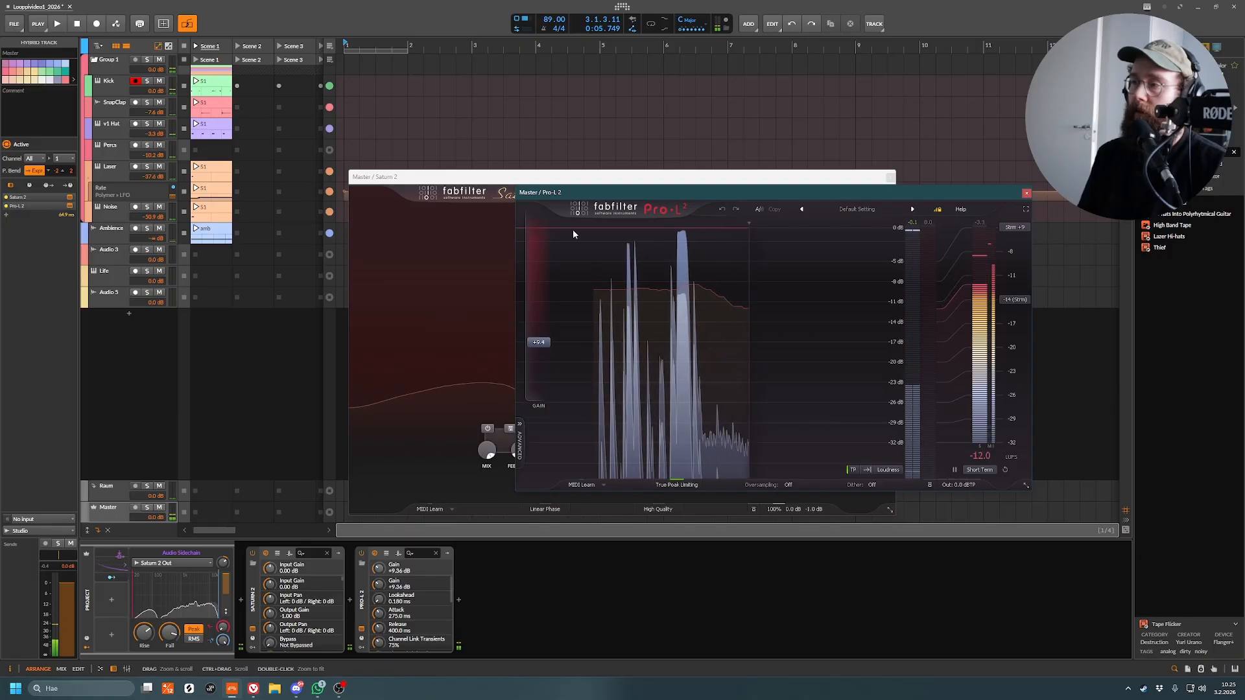
{"action": "left_click", "coordinate": [1027, 194]}
{"action": "left_click", "coordinate": [890, 177]}
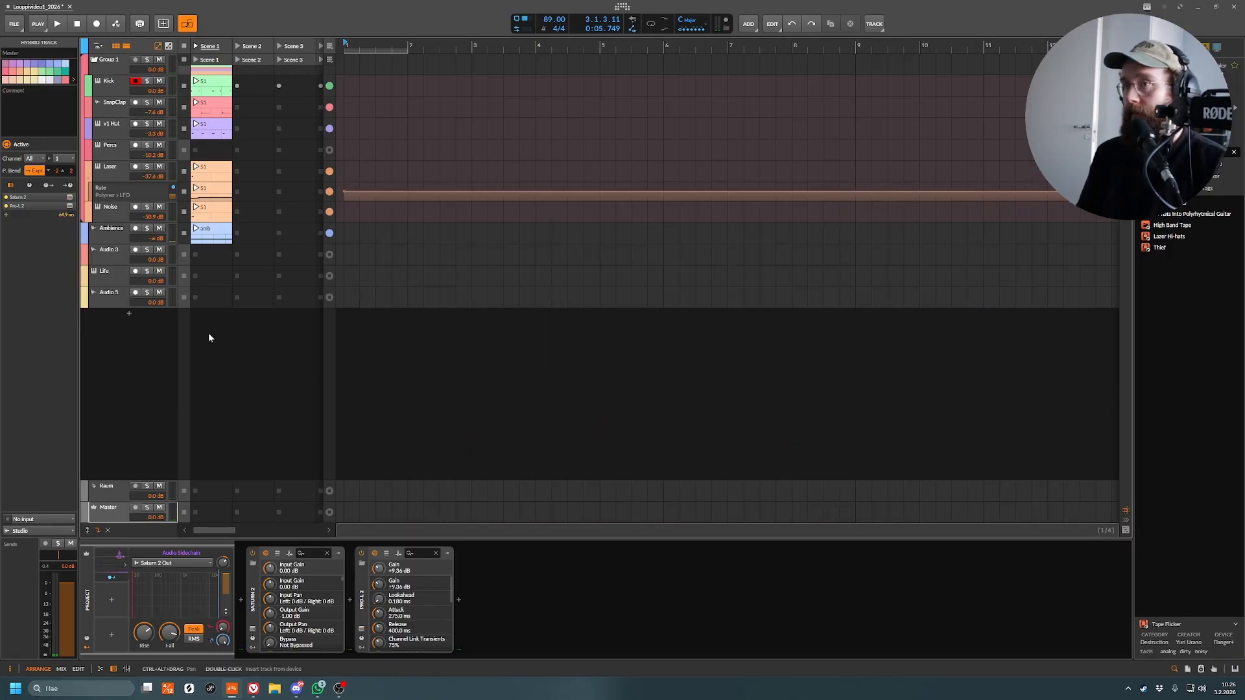
- Show Group 1's effects and inspect its Compressor+ settings while the loop plays
{"action": "left_click", "coordinate": [116, 65]}
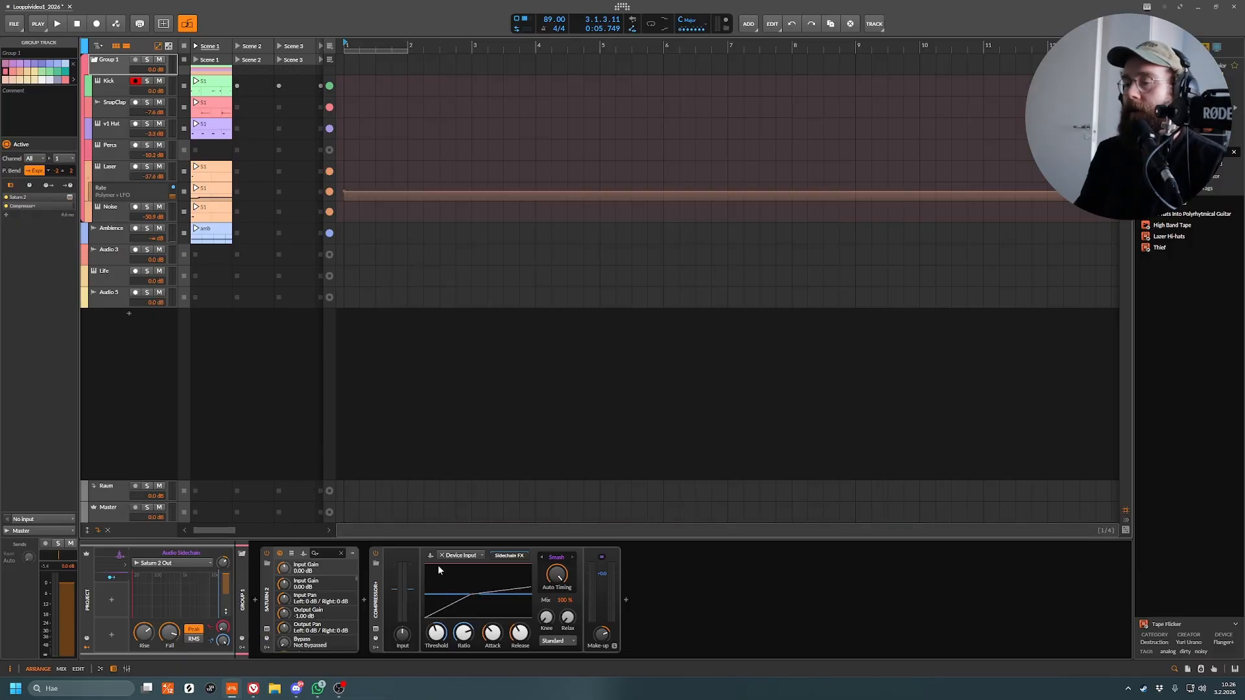
{"action": "right_click", "coordinate": [419, 602]}
{"action": "left_click", "coordinate": [387, 605]}
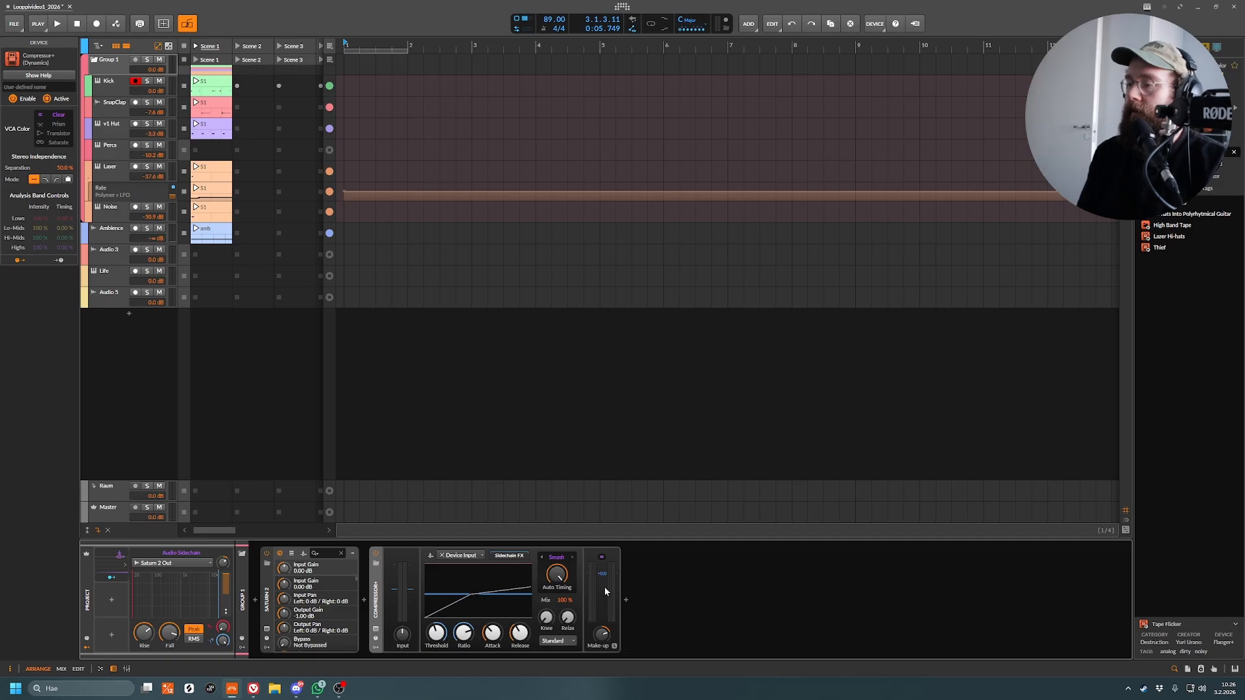
{"action": "key", "text": "space"}
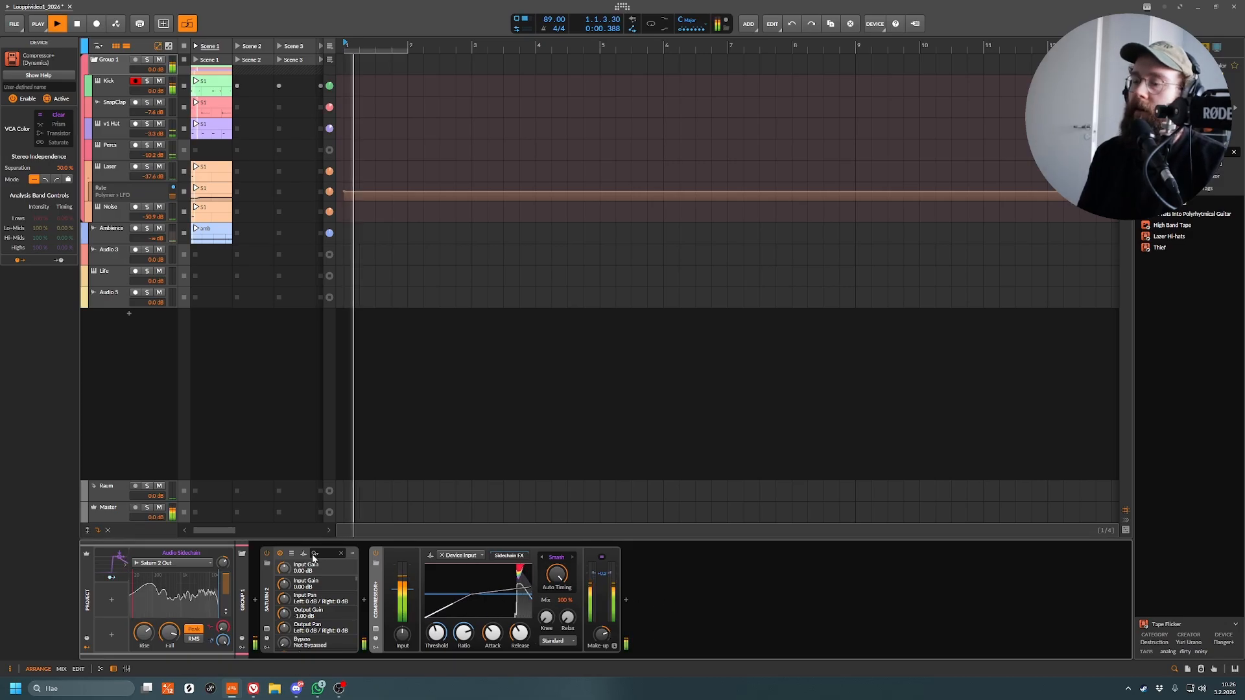
- Compare the loop with Group 1's Compressor+ bypassed and enabled, leaving the compressor on and playback stopped
{"action": "left_click", "coordinate": [376, 555]}
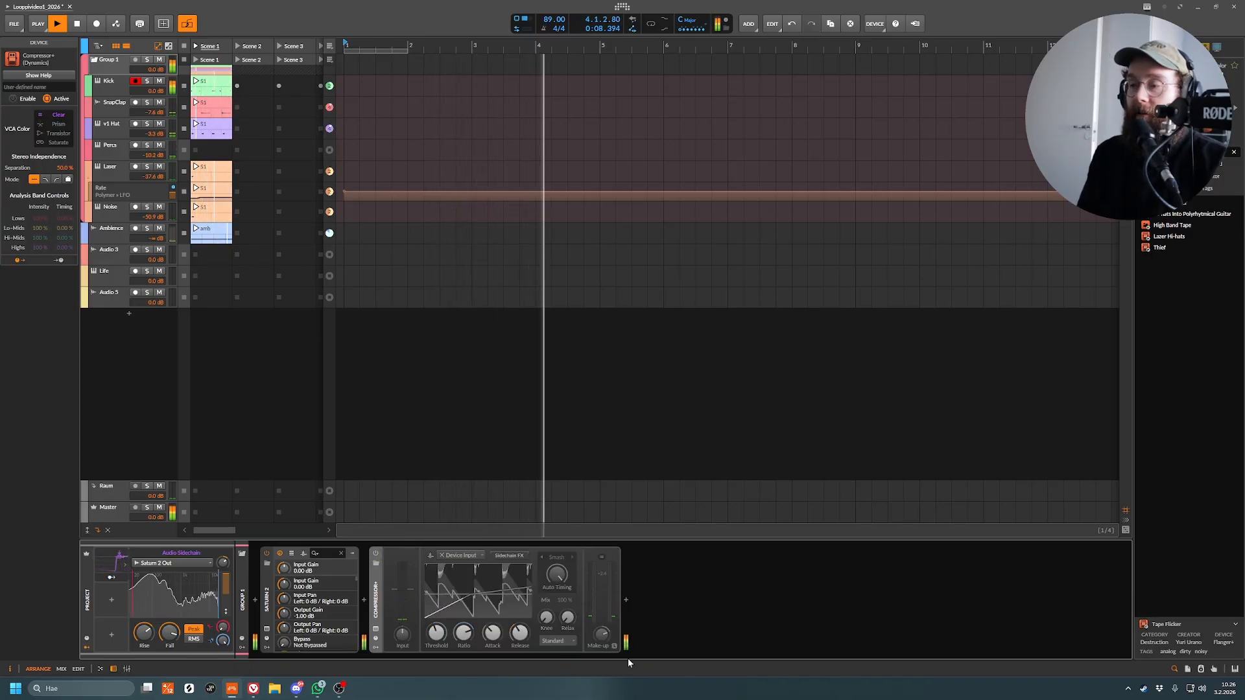
{"action": "left_click", "coordinate": [376, 555]}
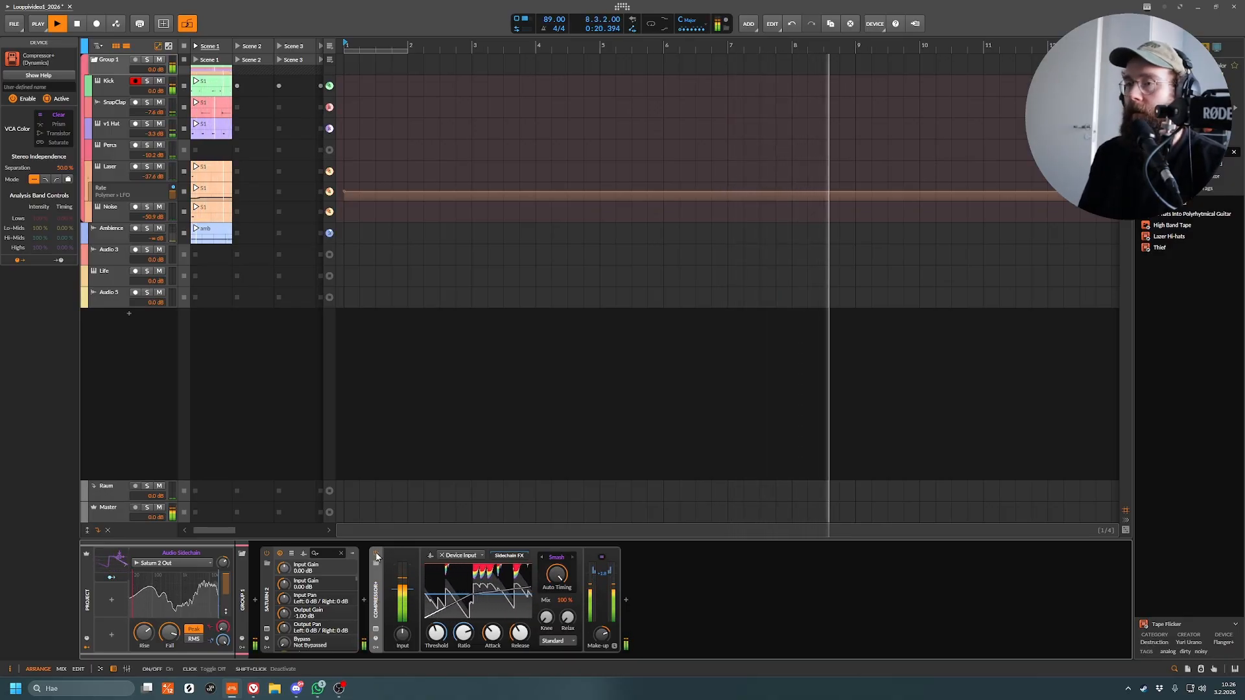
{"action": "left_click", "coordinate": [376, 553]}
{"action": "key", "text": "space"}
{"action": "left_click", "coordinate": [376, 553]}
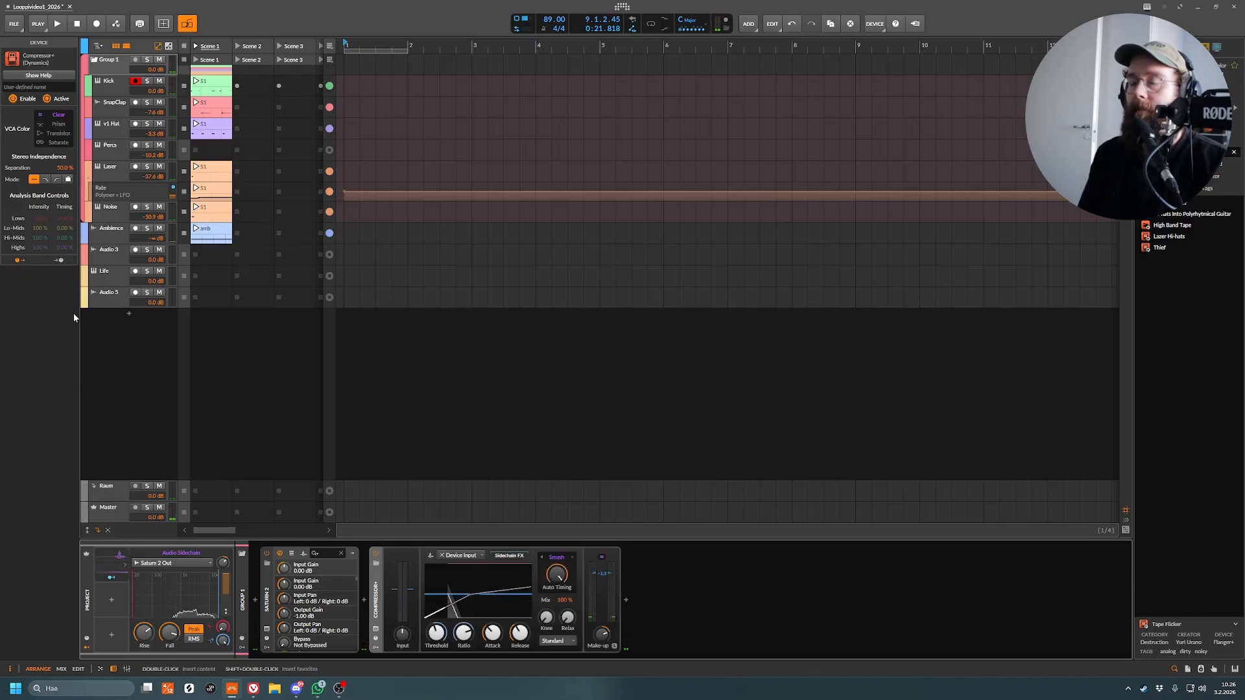
- Copy all of Scene 1's clips into the arrangement from bar 1, filling four bars
{"action": "left_click", "coordinate": [114, 294]}
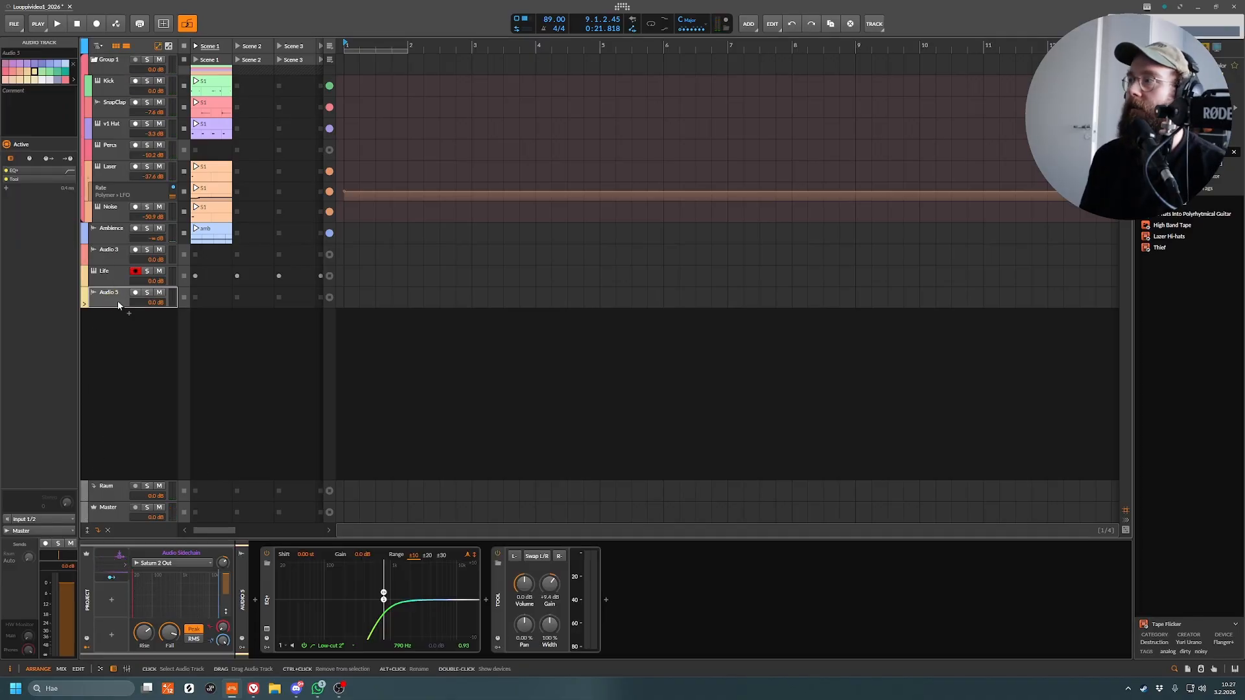
{"action": "left_click", "coordinate": [209, 235]}
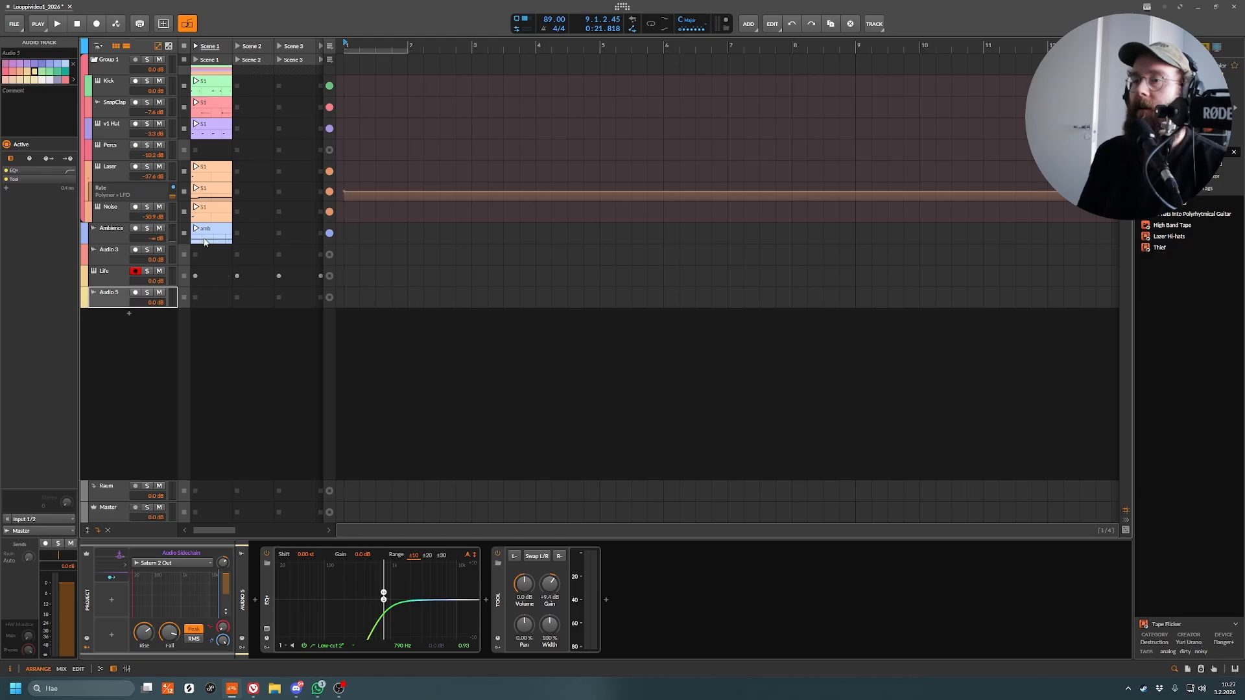
{"action": "left_click_drag", "start_coordinate": [225, 175], "coordinate": [599, 174]}
{"action": "key", "text": "ctrl+z"}
{"action": "left_click", "coordinate": [576, 89]}
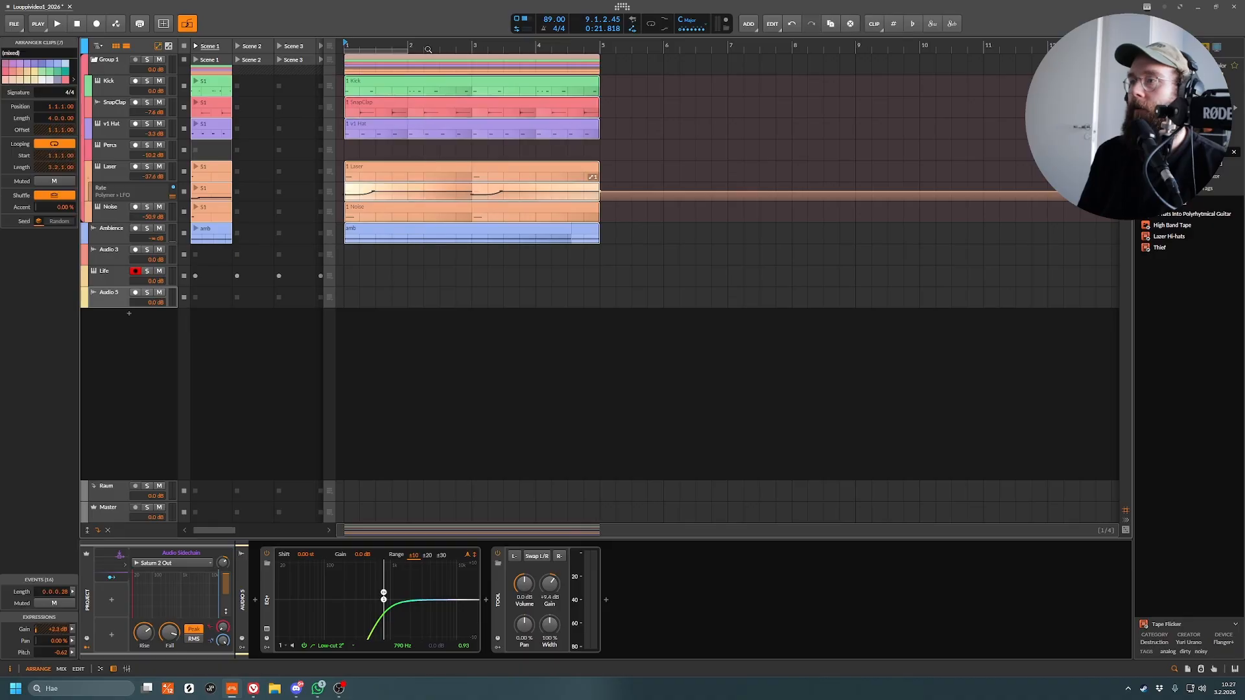
- Set the arrangement loop region to four bars starting at bar 1, and play it briefly
{"action": "left_click", "coordinate": [412, 48]}
{"action": "key", "text": "space"}
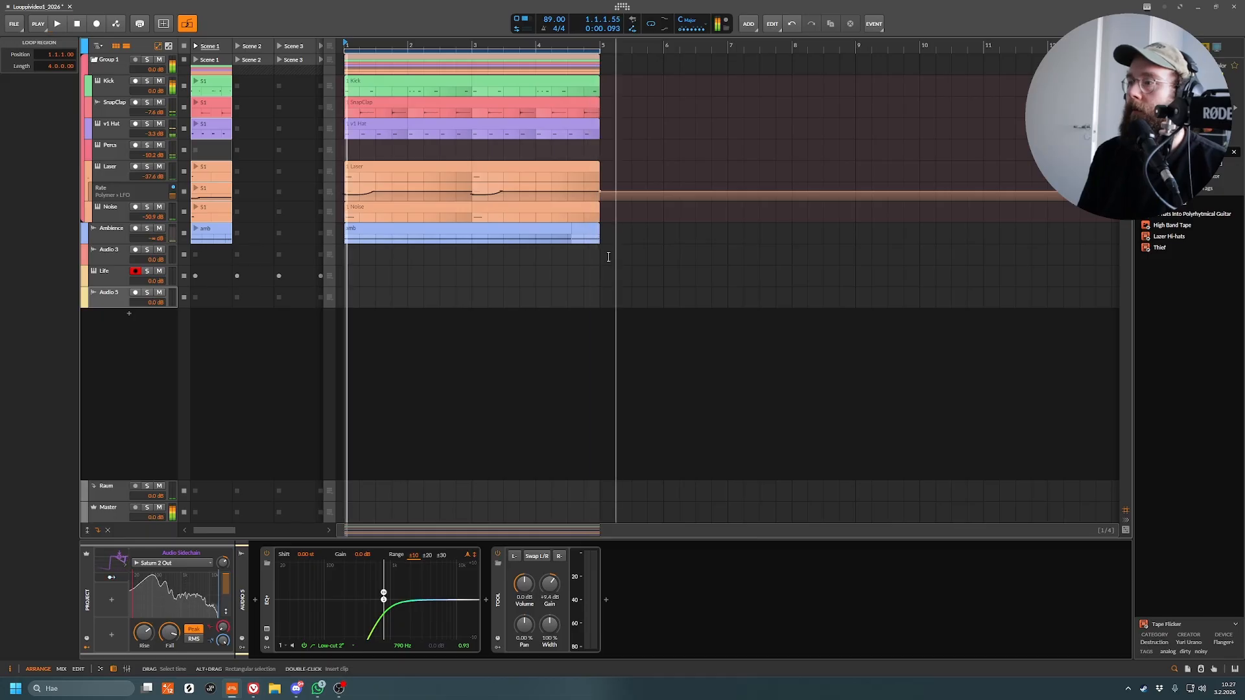
{"action": "key", "text": "space"}
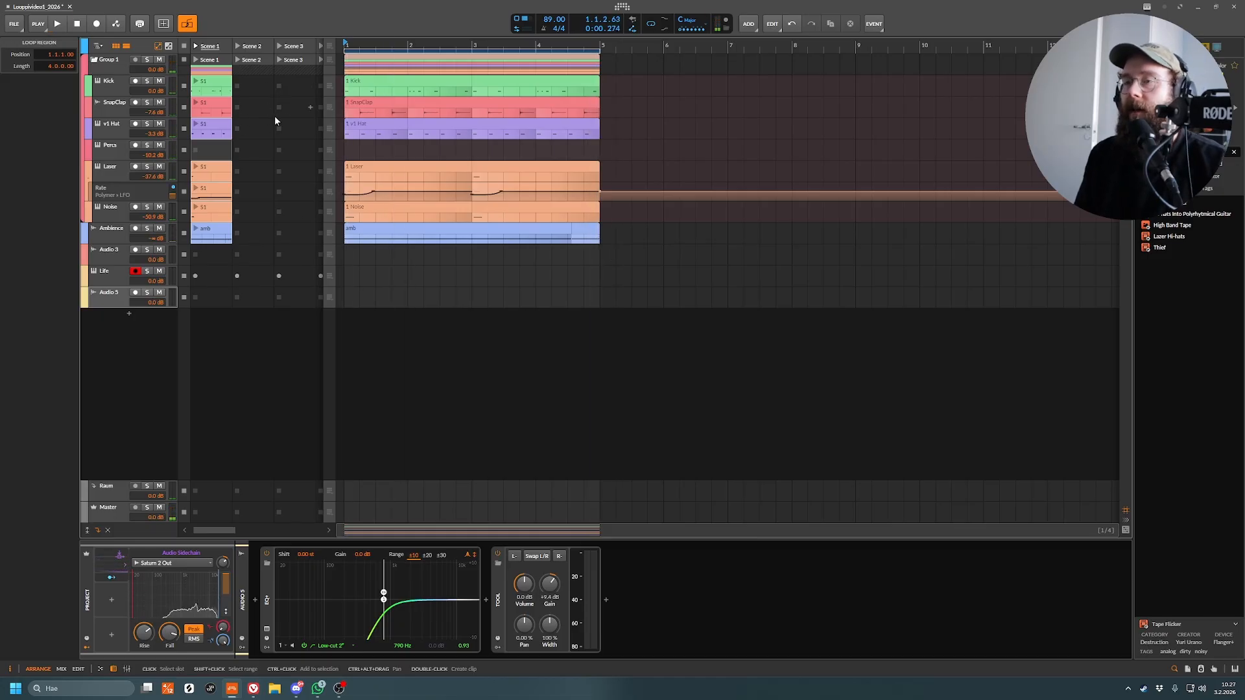